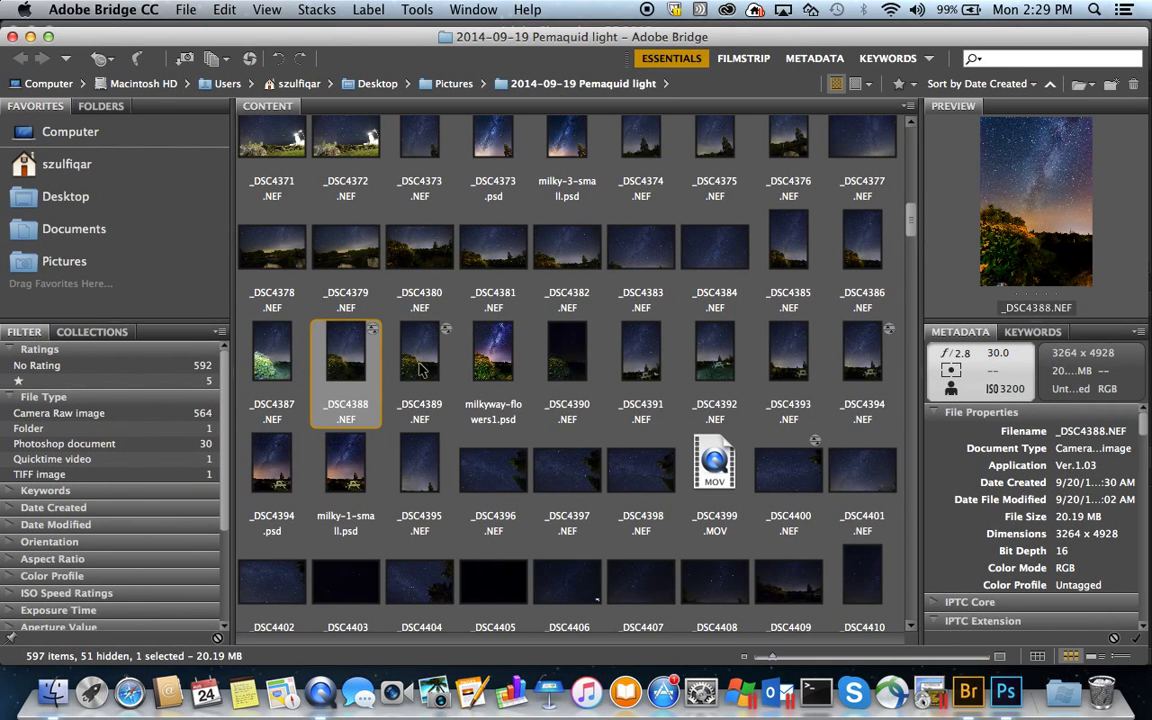
Step: Preview _DSC4388 and _DSC4389 in turn, ending with both thumbnails selected together
left_click(427, 365)
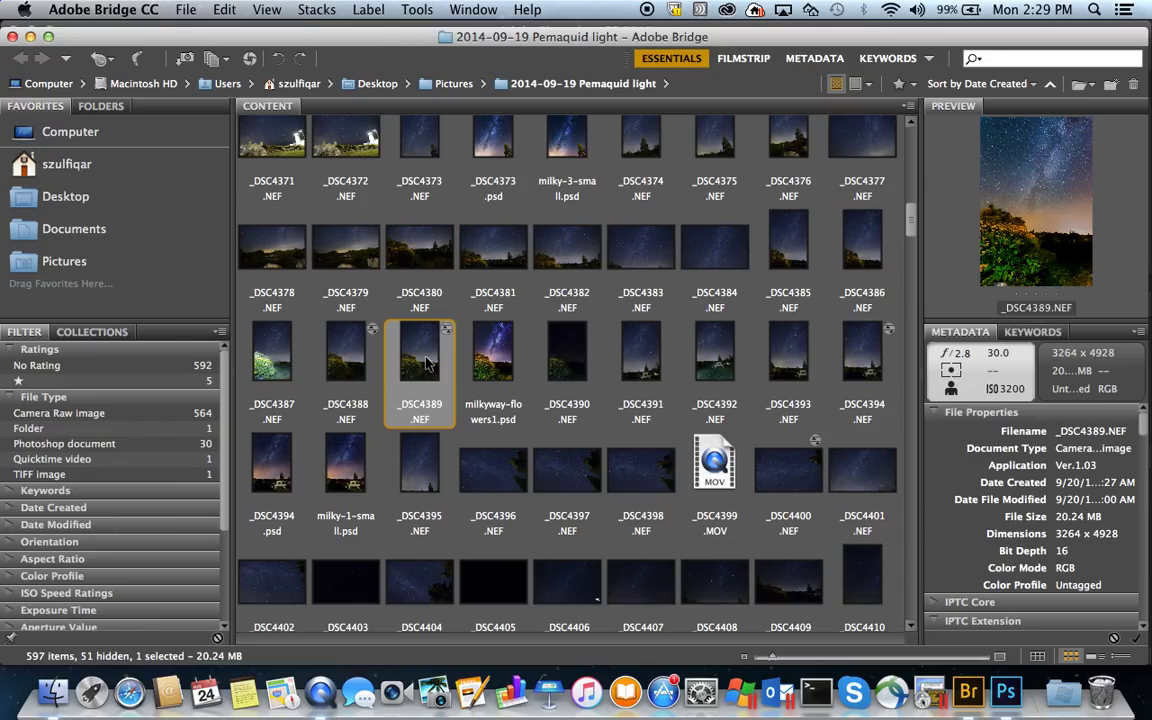
left_click(342, 352)
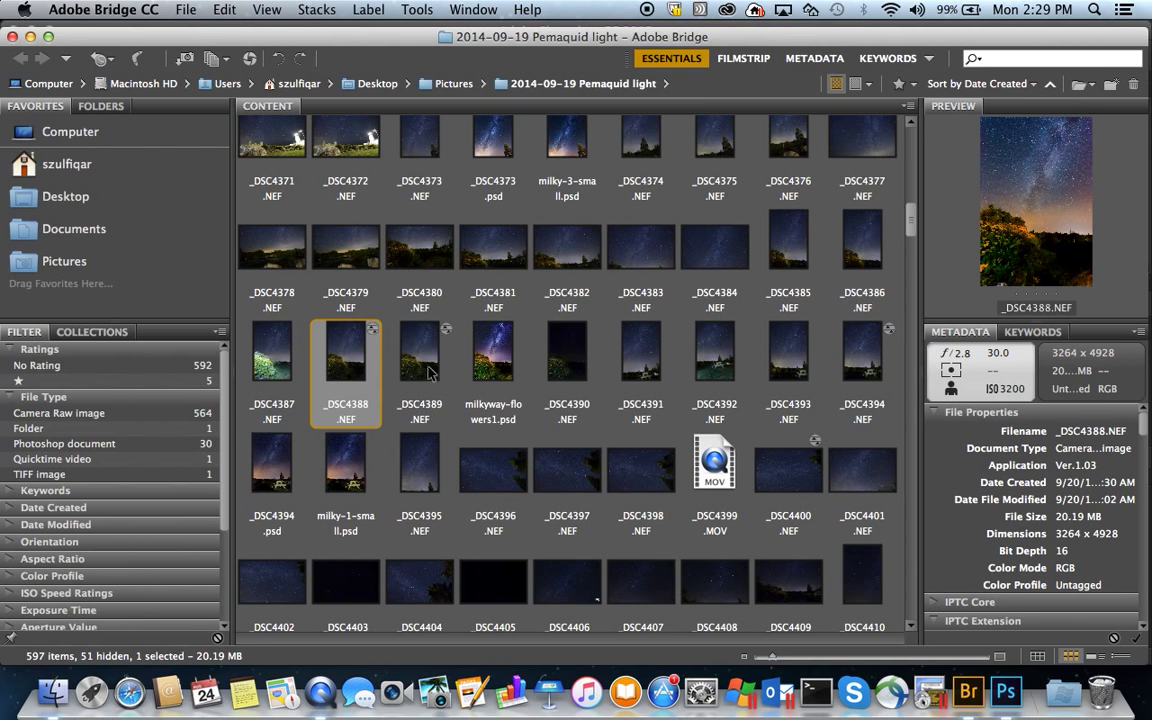
left_click(420, 362)
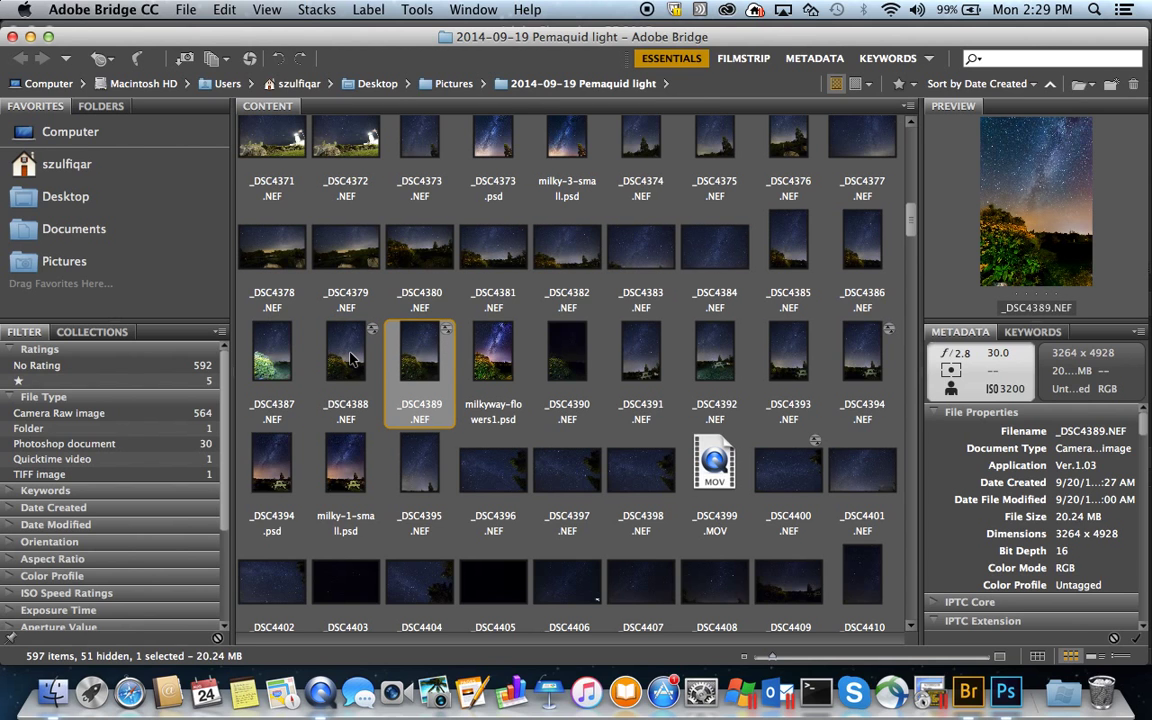
left_click(349, 358, "shift")
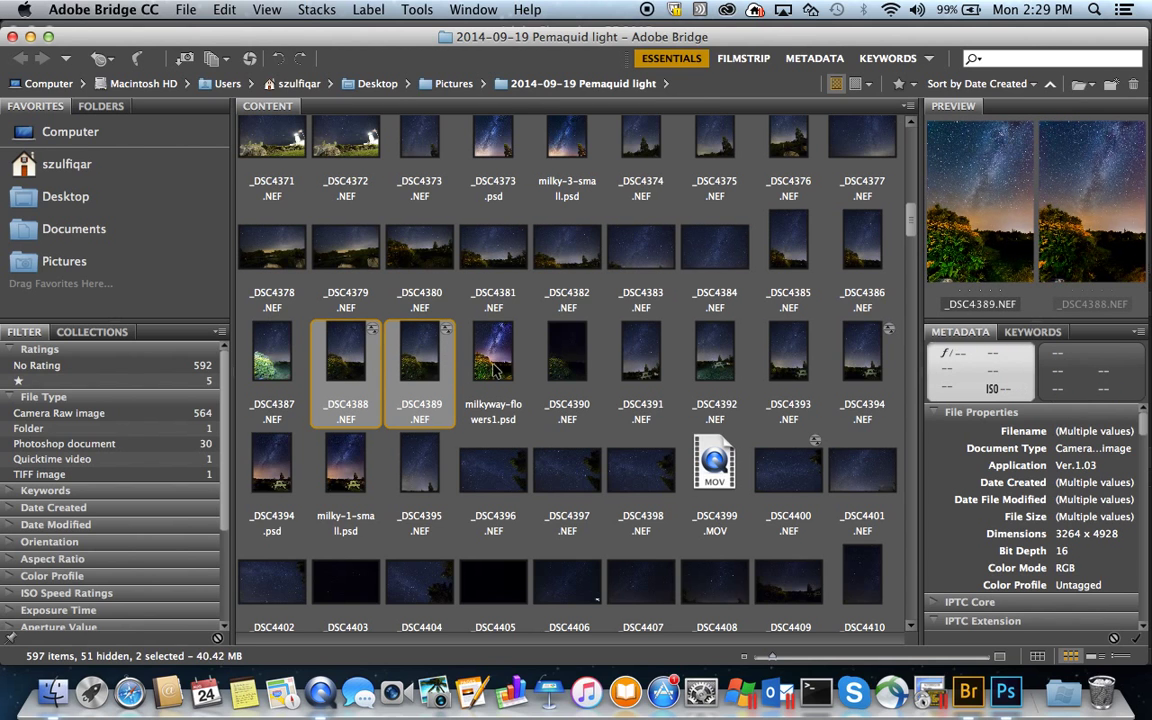
left_click(428, 370)
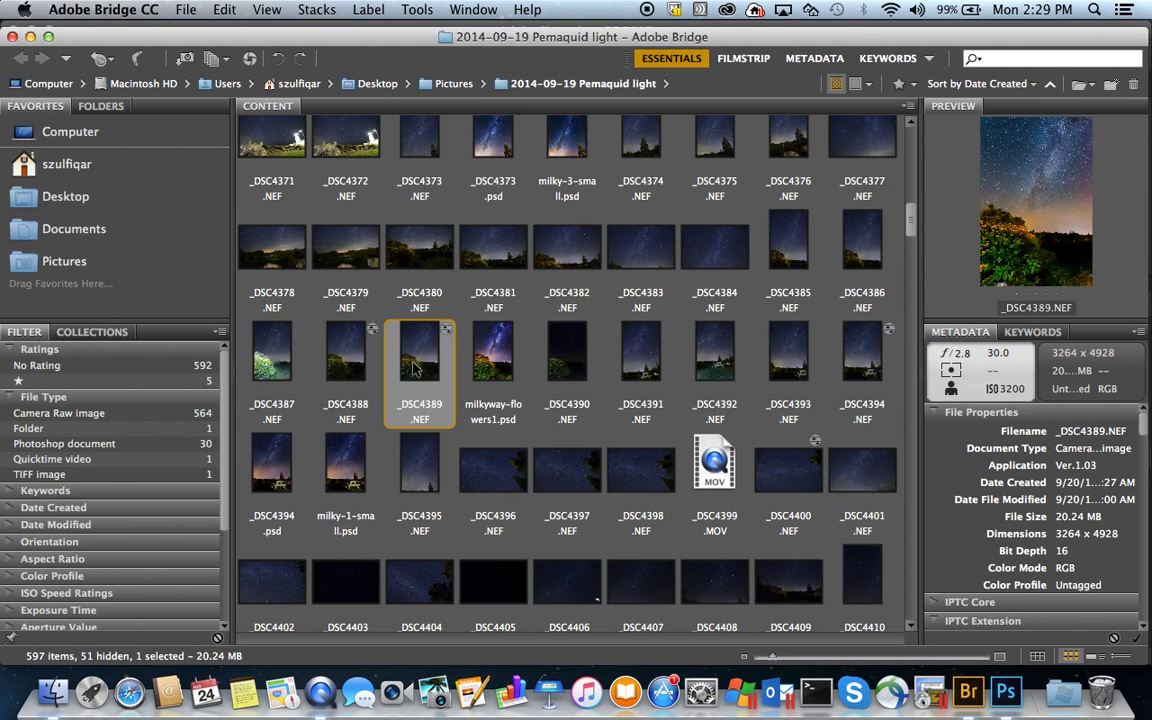
left_click(376, 360)
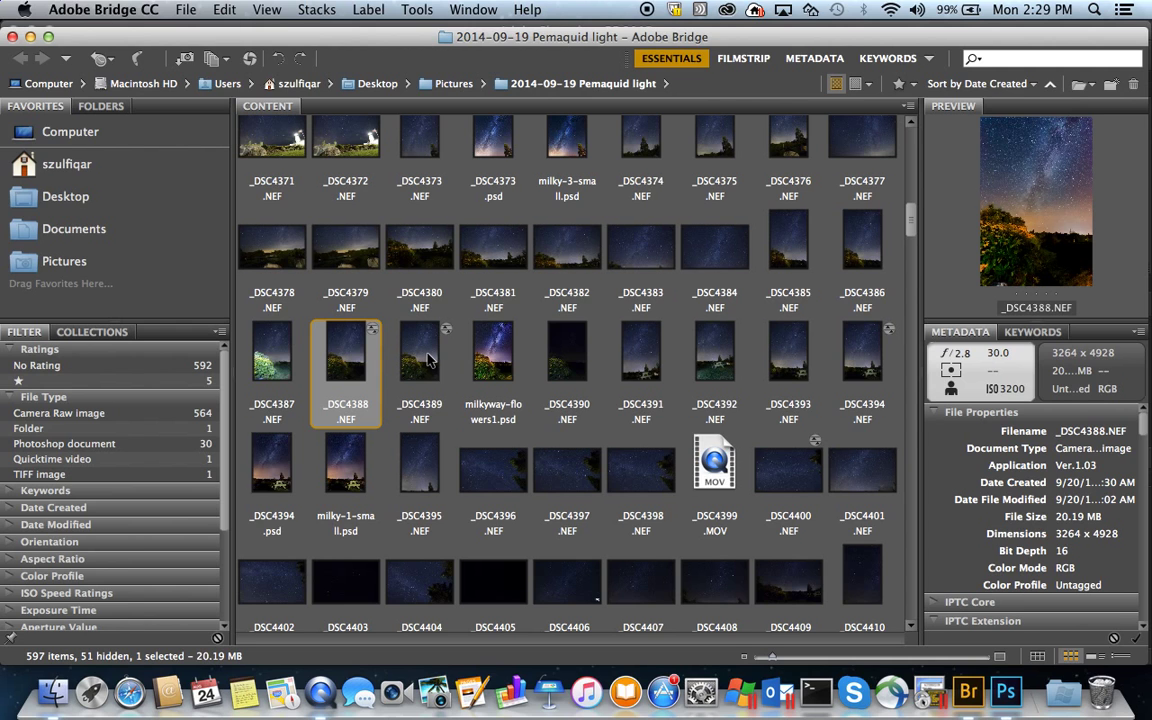
left_click(430, 361, "super")
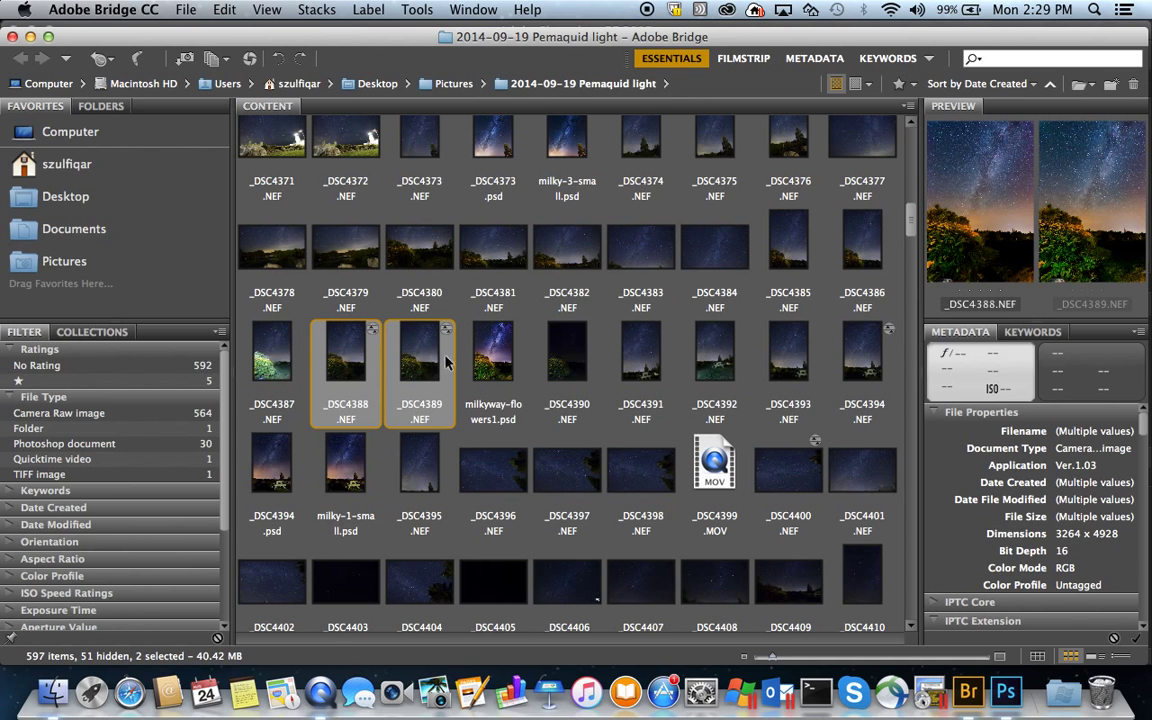
left_click(427, 368)
left_click(368, 366)
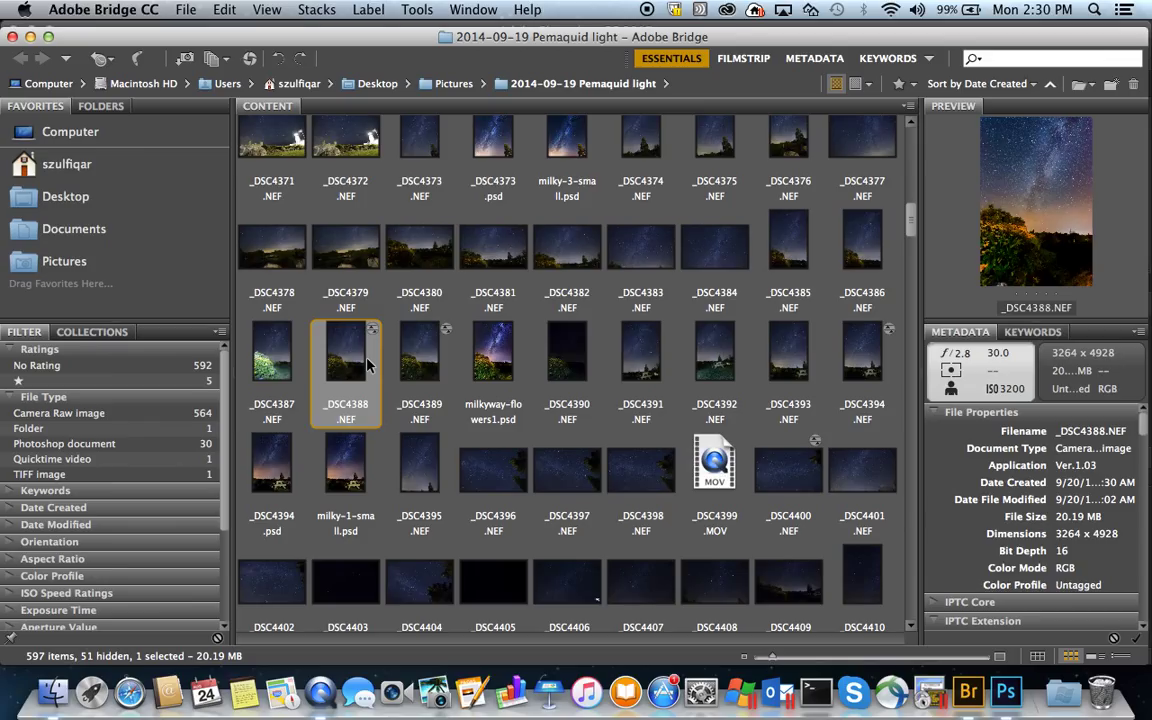
left_click(427, 368, "shift")
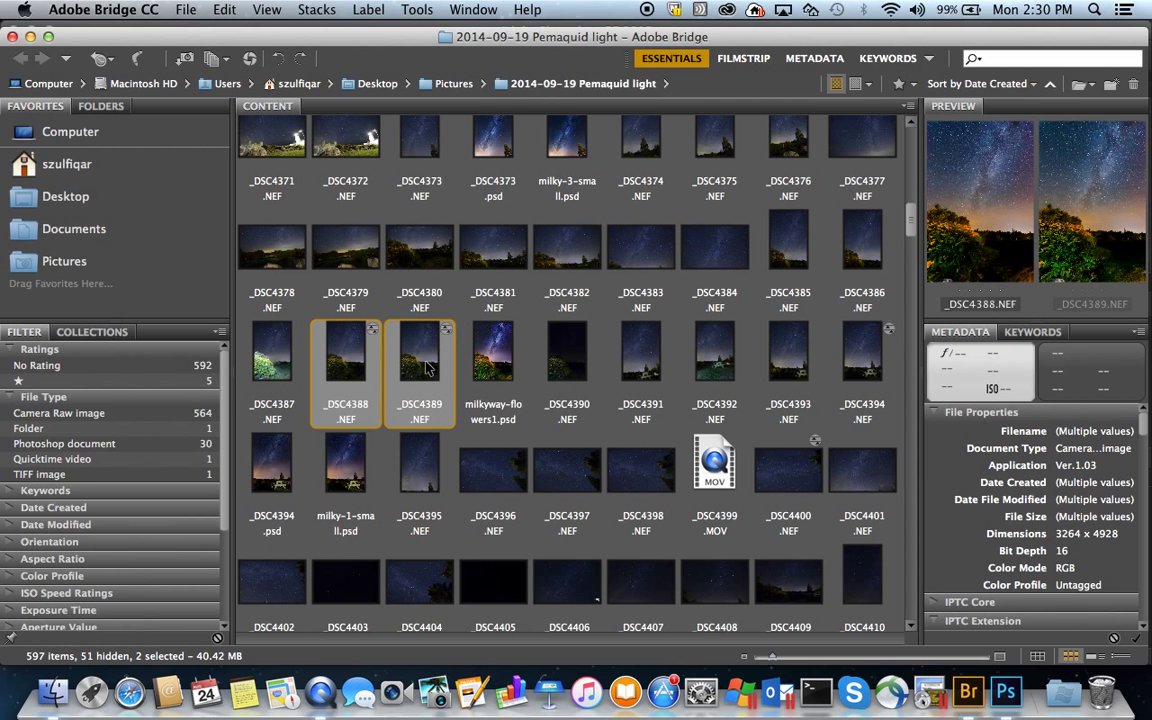
Step: Clear the Camera Raw develop settings from both selected exposures
right_click(427, 368)
mouse_move(527, 478)
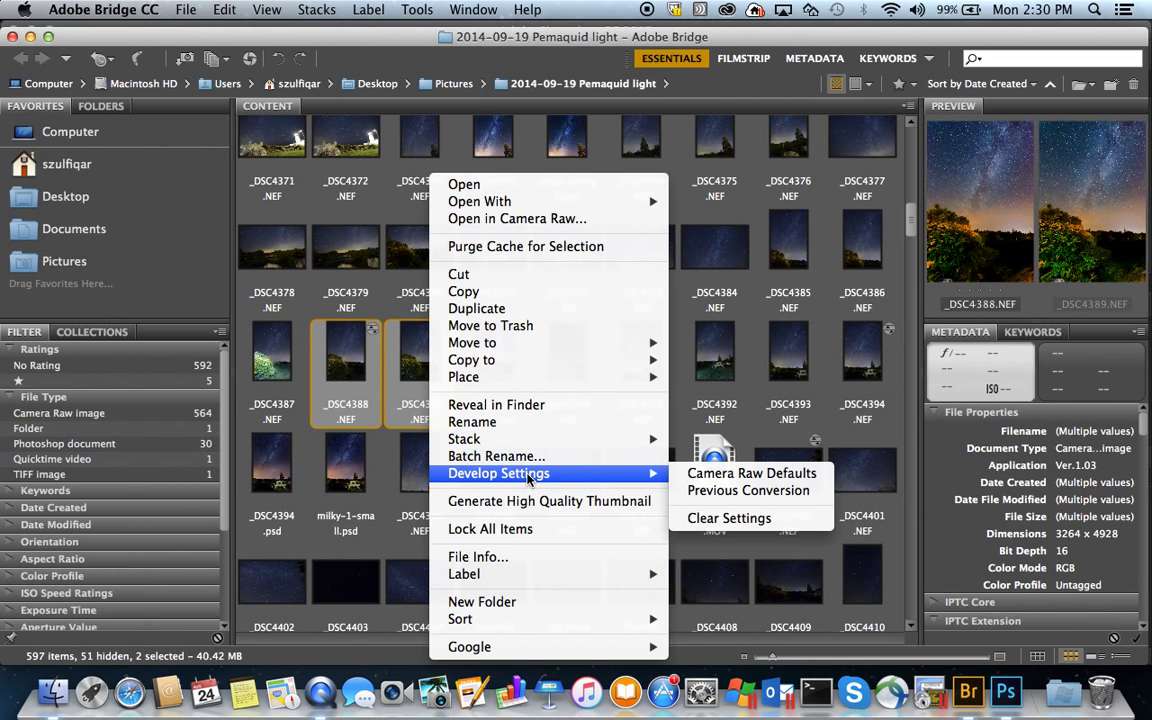
left_click(690, 518)
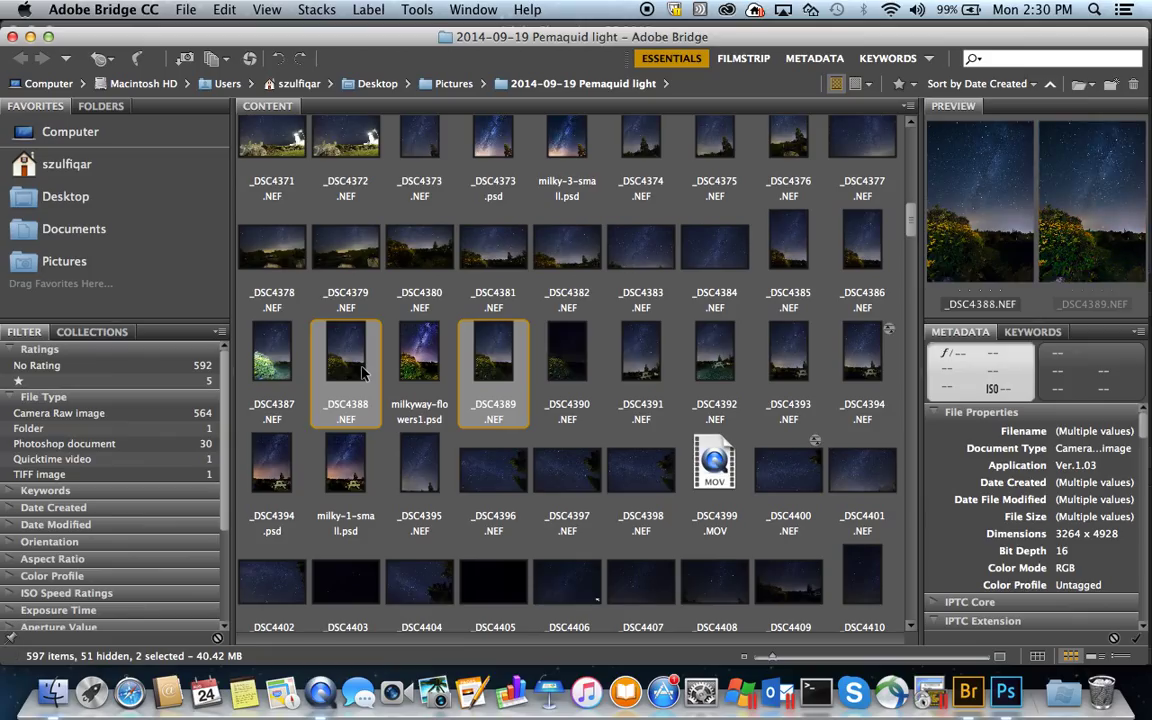
Step: Reselect among the exposures, ending with _DSC4388 previewed alone
left_click(360, 362)
left_click(476, 378)
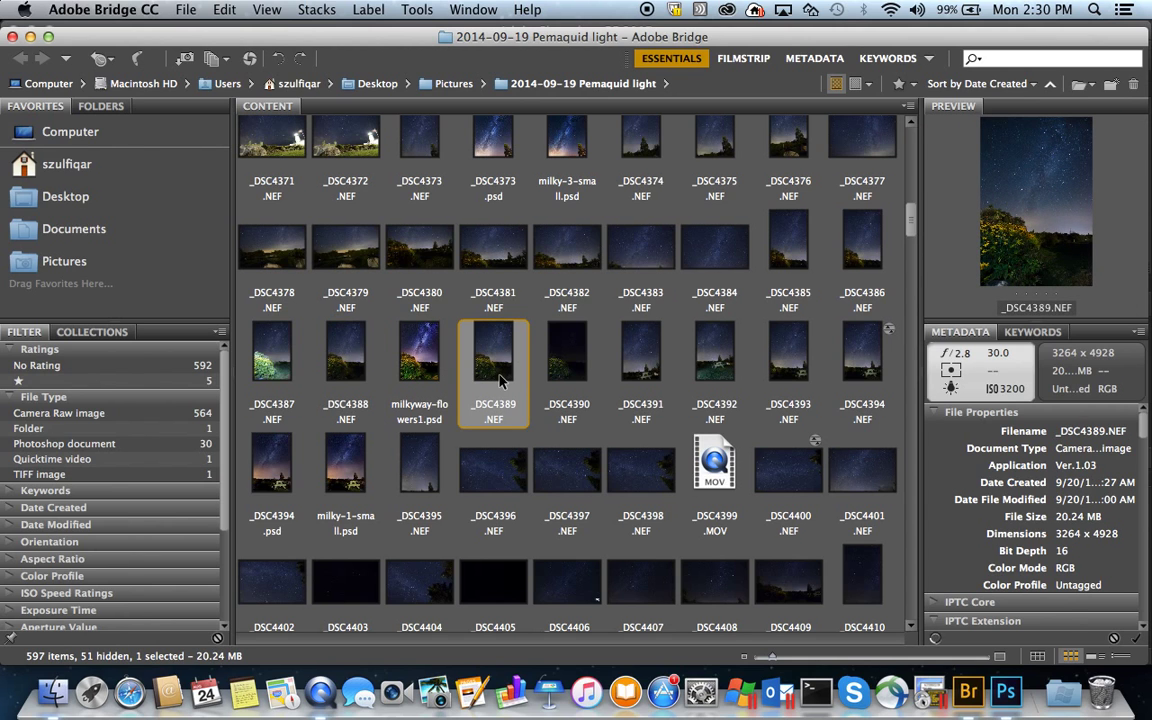
left_click(342, 366, "shift")
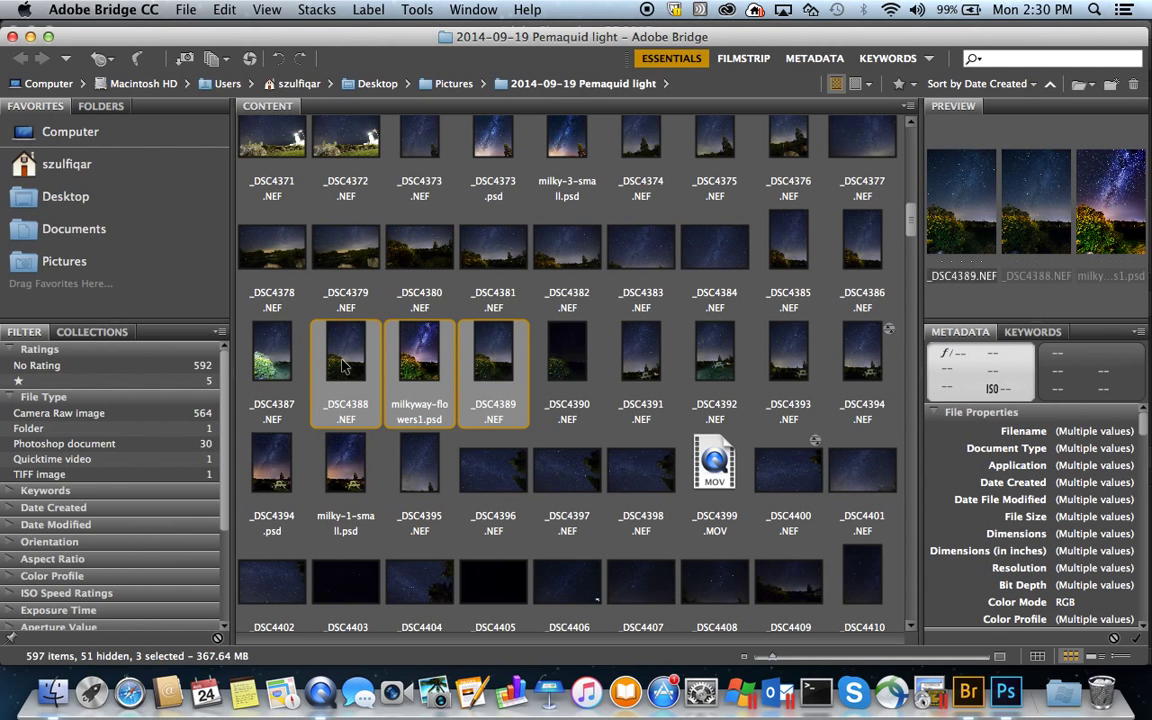
left_click(496, 368)
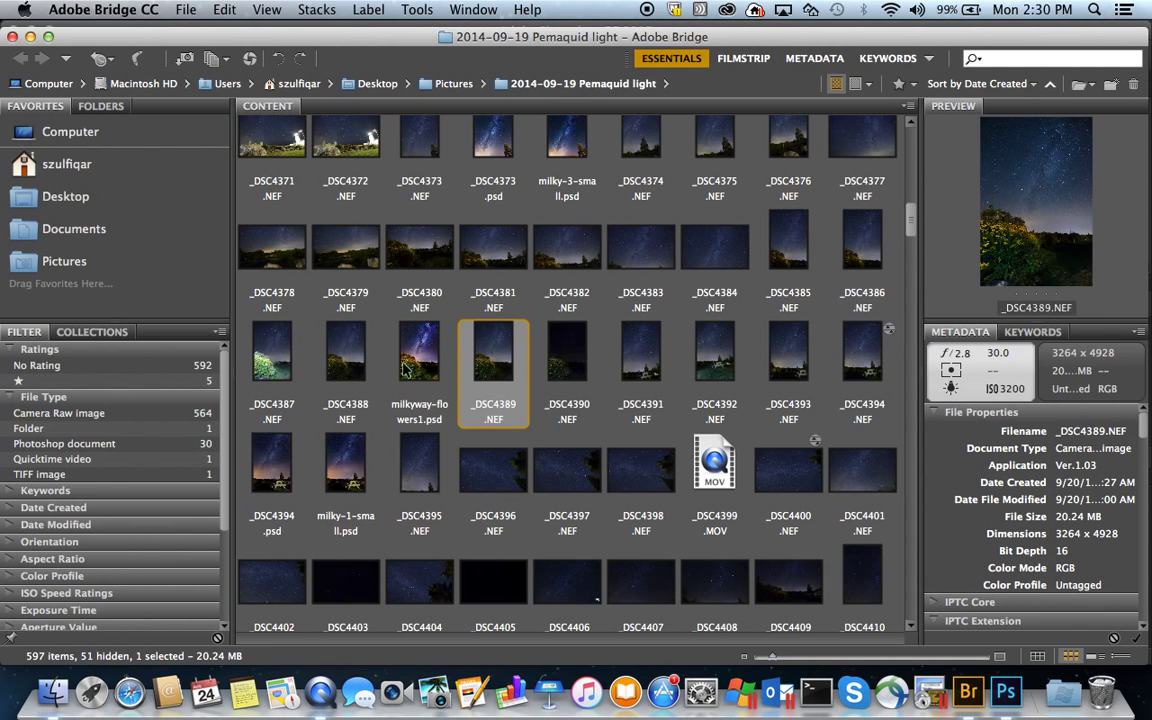
left_click(343, 368)
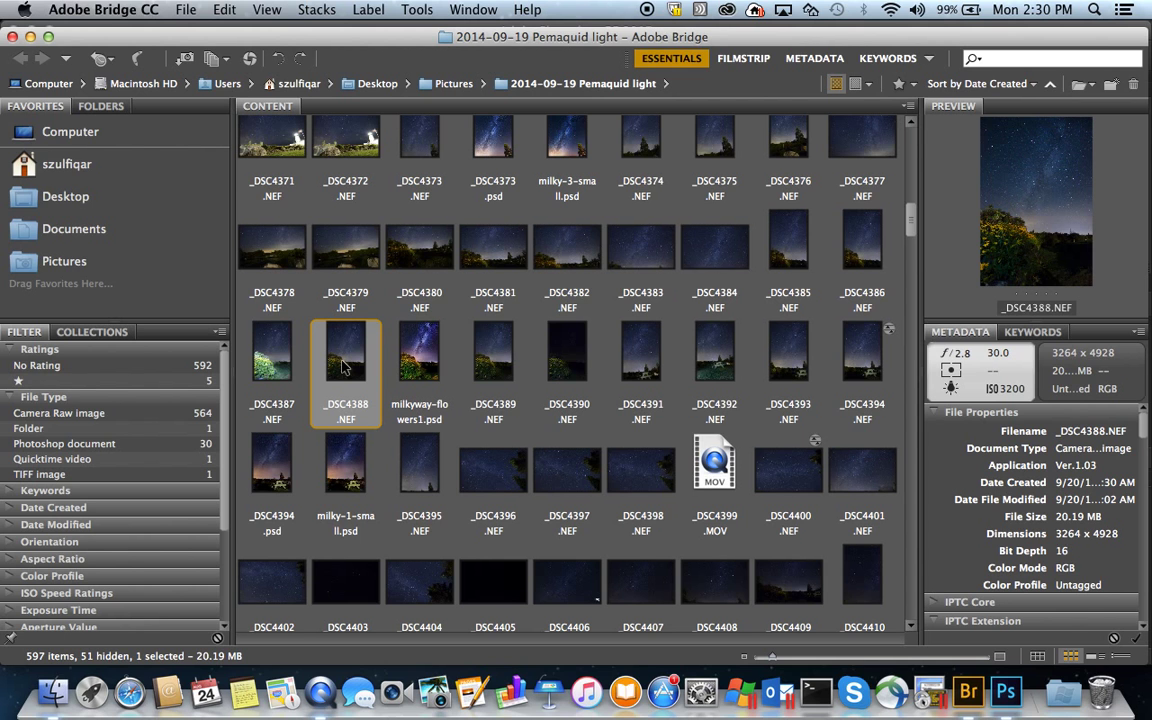
Step: View _DSC4388 full screen, flipping between its original and edited versions
key("space")
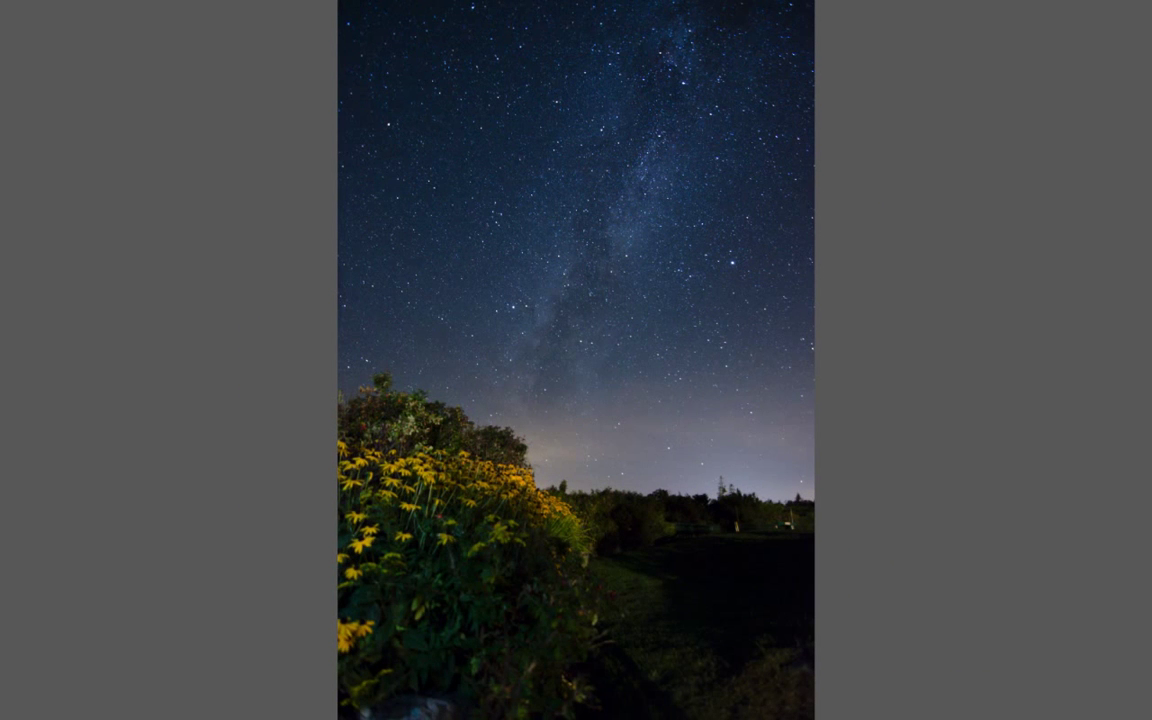
key("Right")
key("Left")
key("Right")
key("Left")
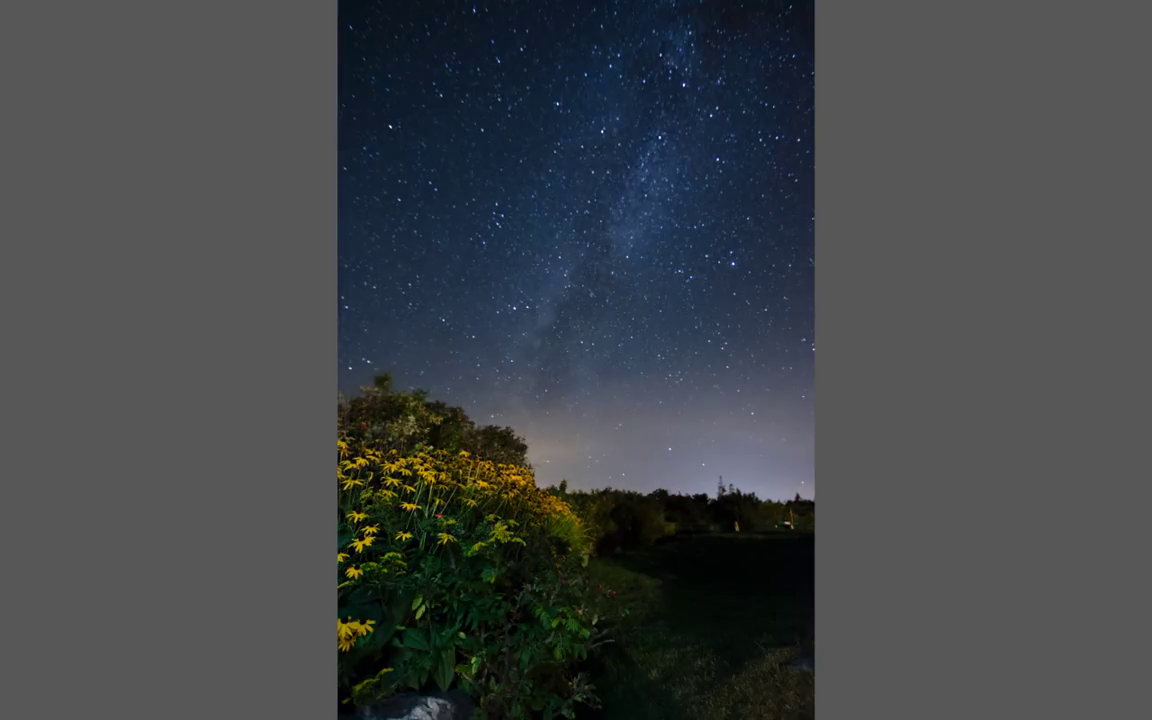
key("space")
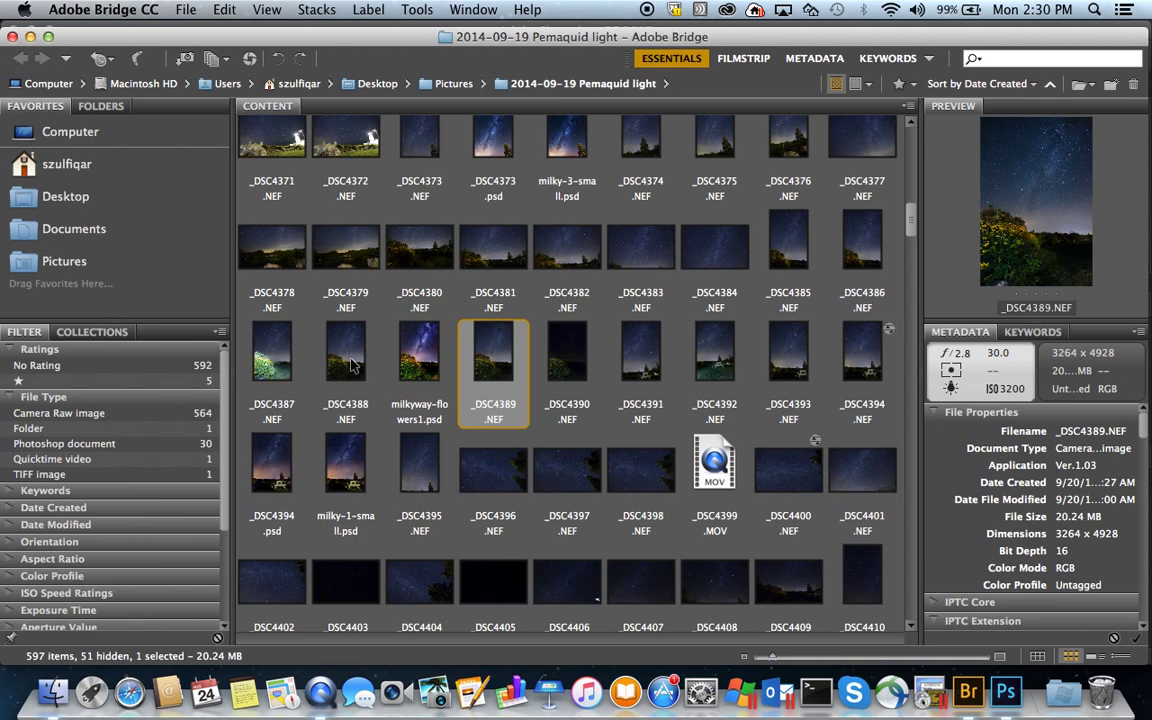
Step: Reselect the exposures and check each file's context menu without choosing anything
left_click(352, 366, "shift")
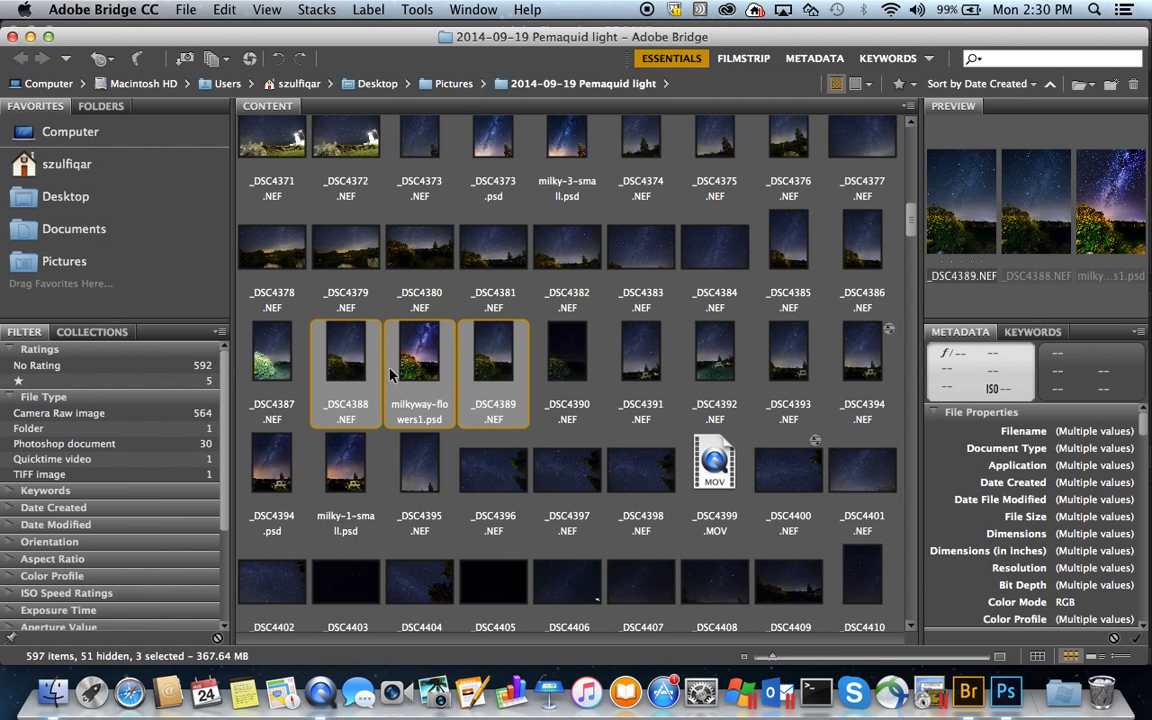
left_click(494, 360)
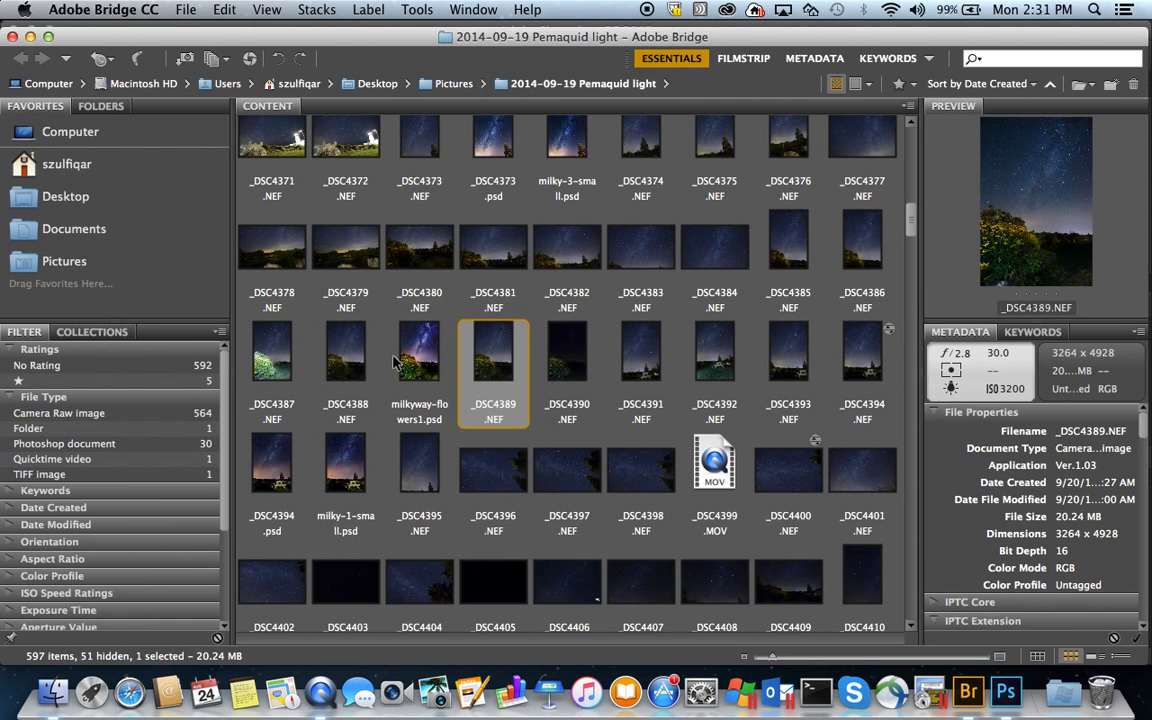
right_click(340, 362)
key("Escape")
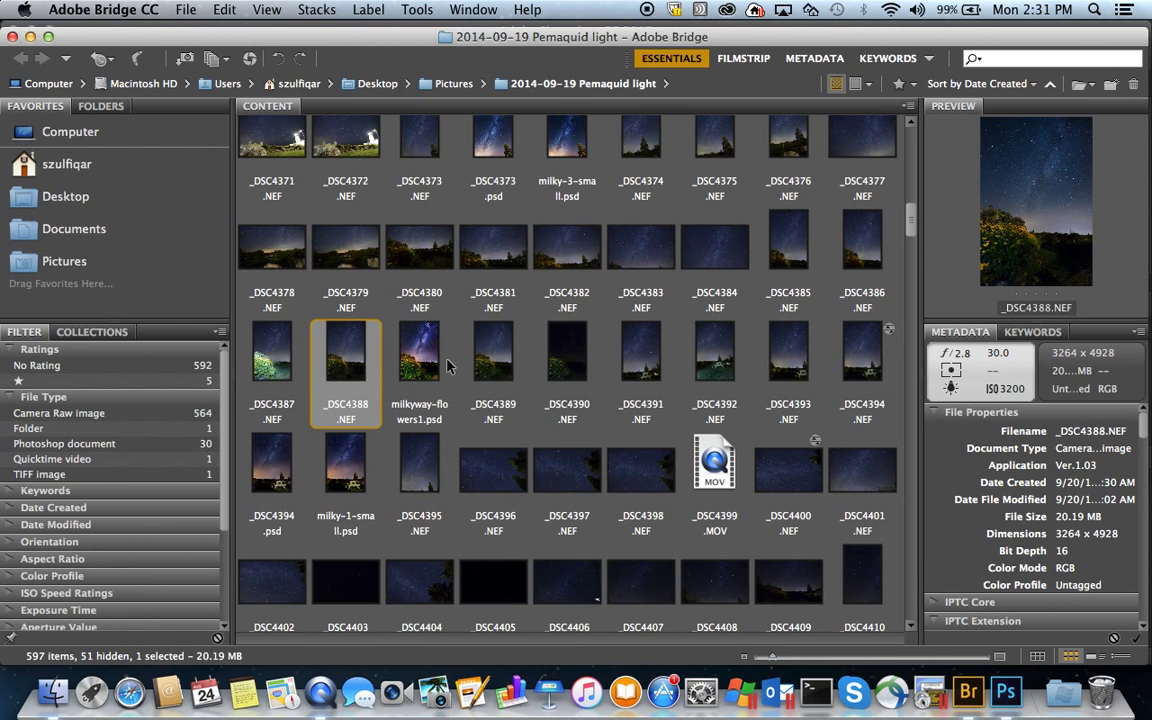
right_click(490, 362)
key("Escape")
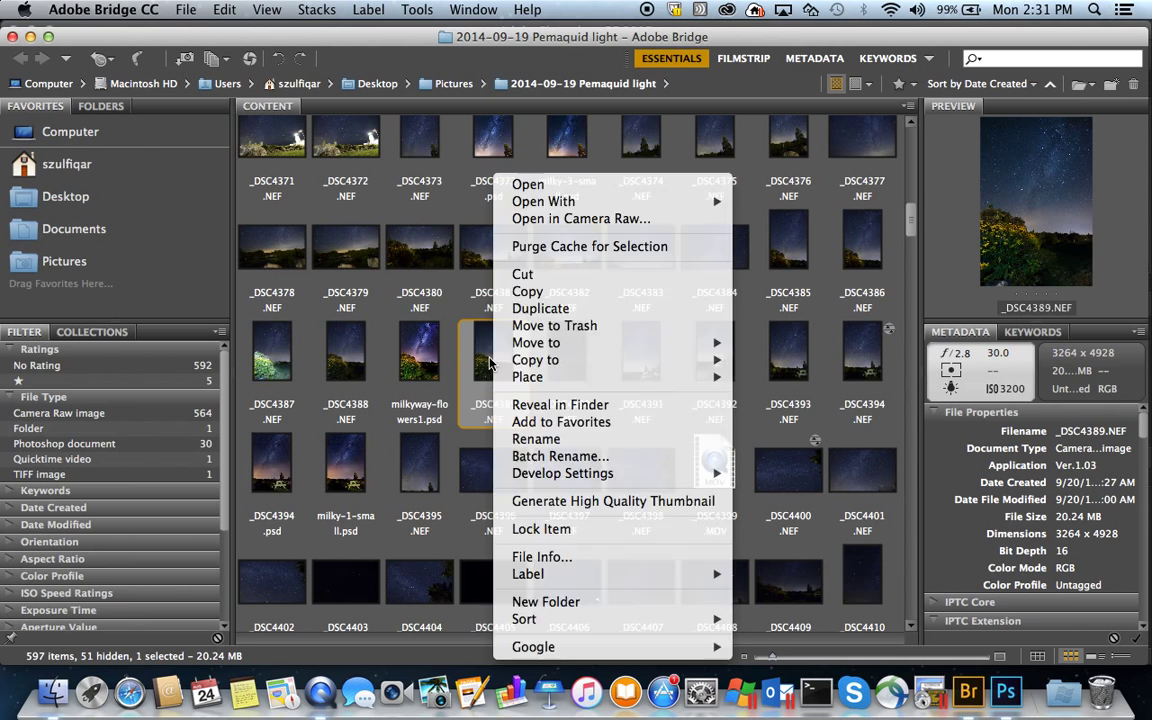
Step: Step between the two photos, select both, and view them full screen
key("Left")
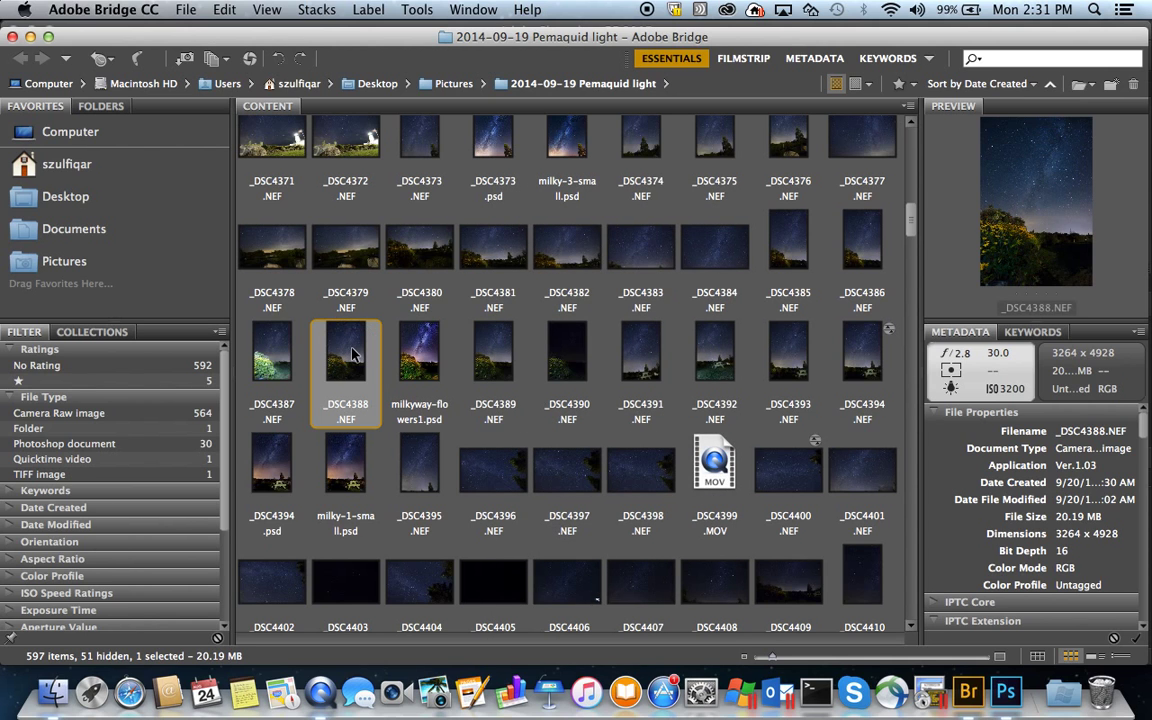
key("Right")
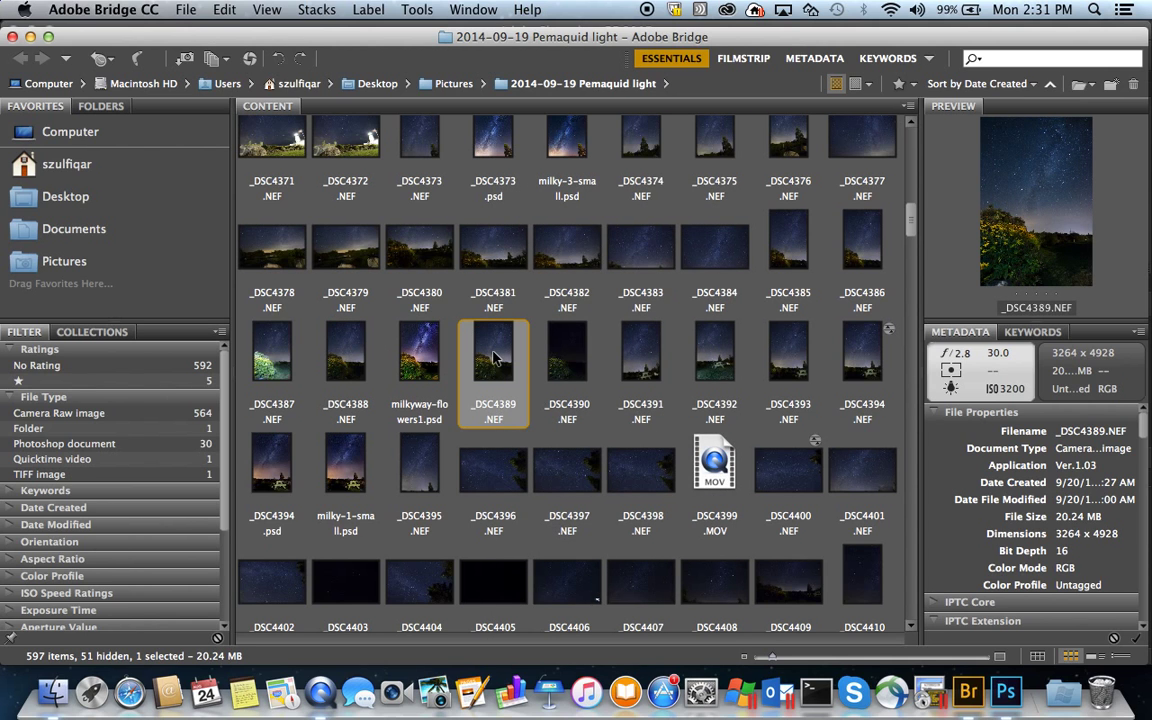
left_click(347, 360, "shift")
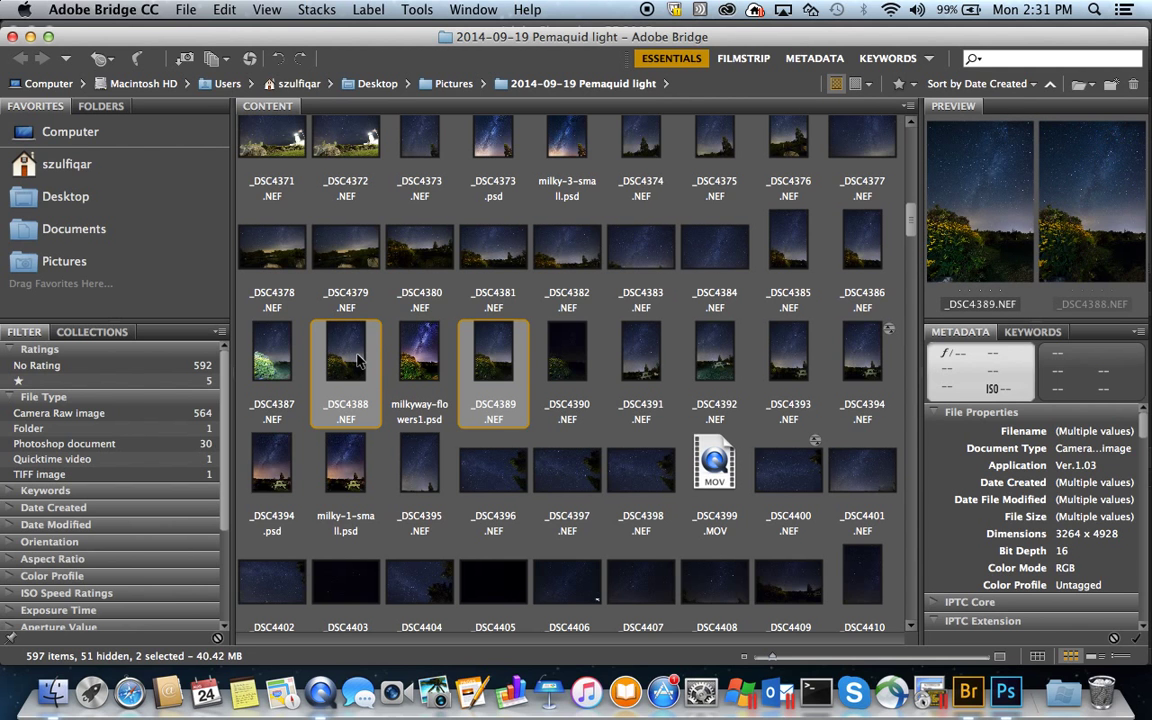
key("space")
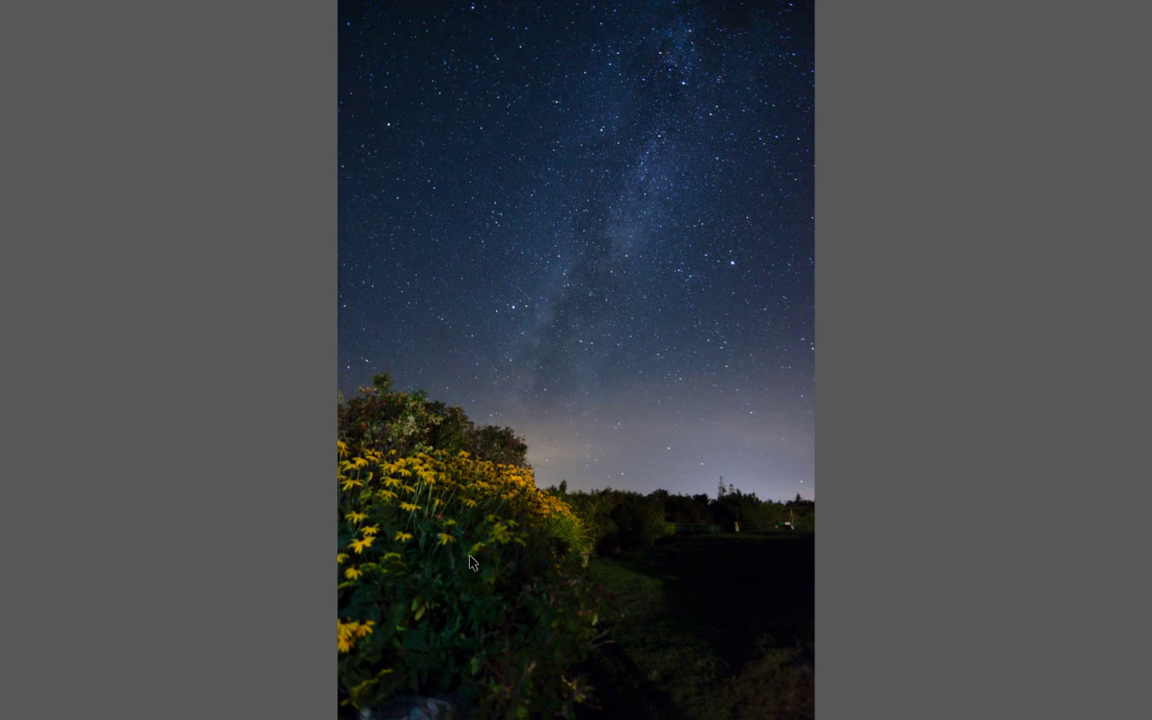
Step: Zoom in and out on the stars and yellow flowers, then exit full-screen preview
left_click(626, 242)
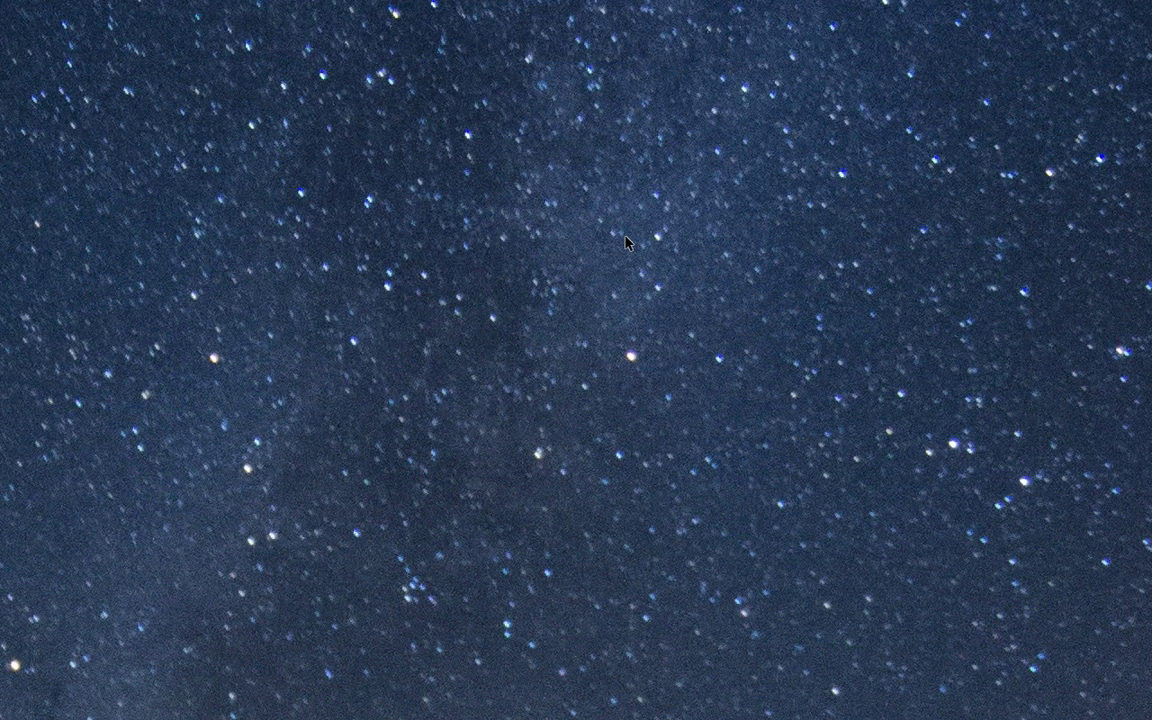
left_click(626, 242)
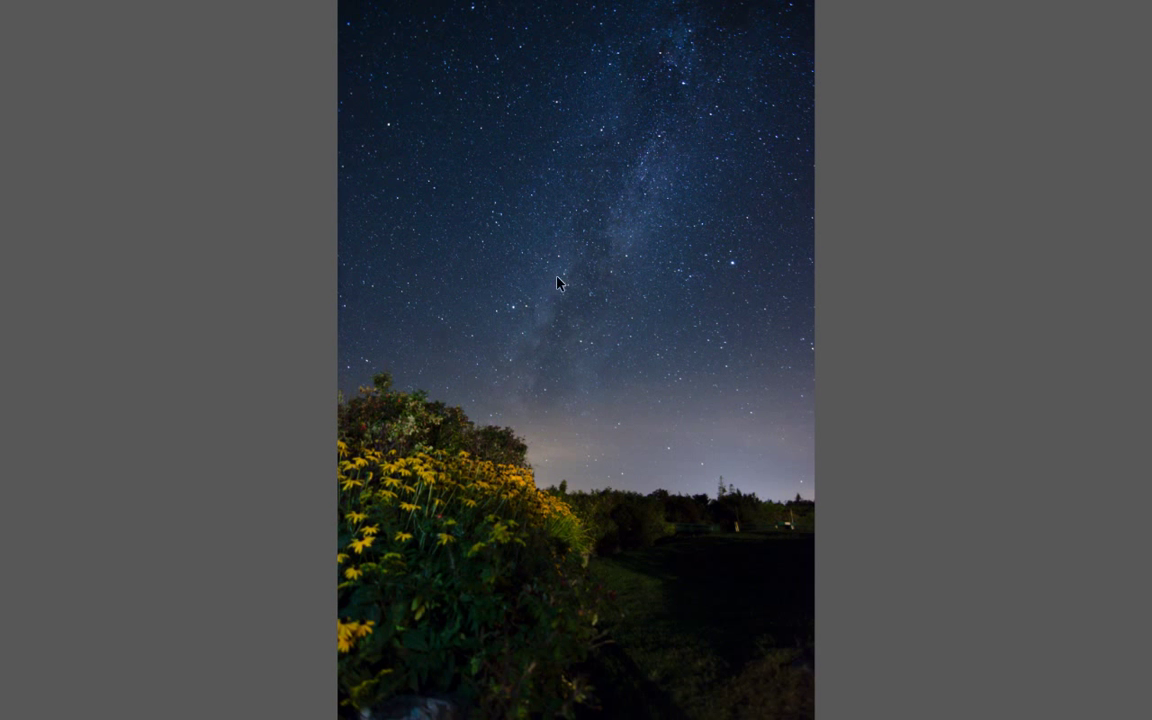
key("Right")
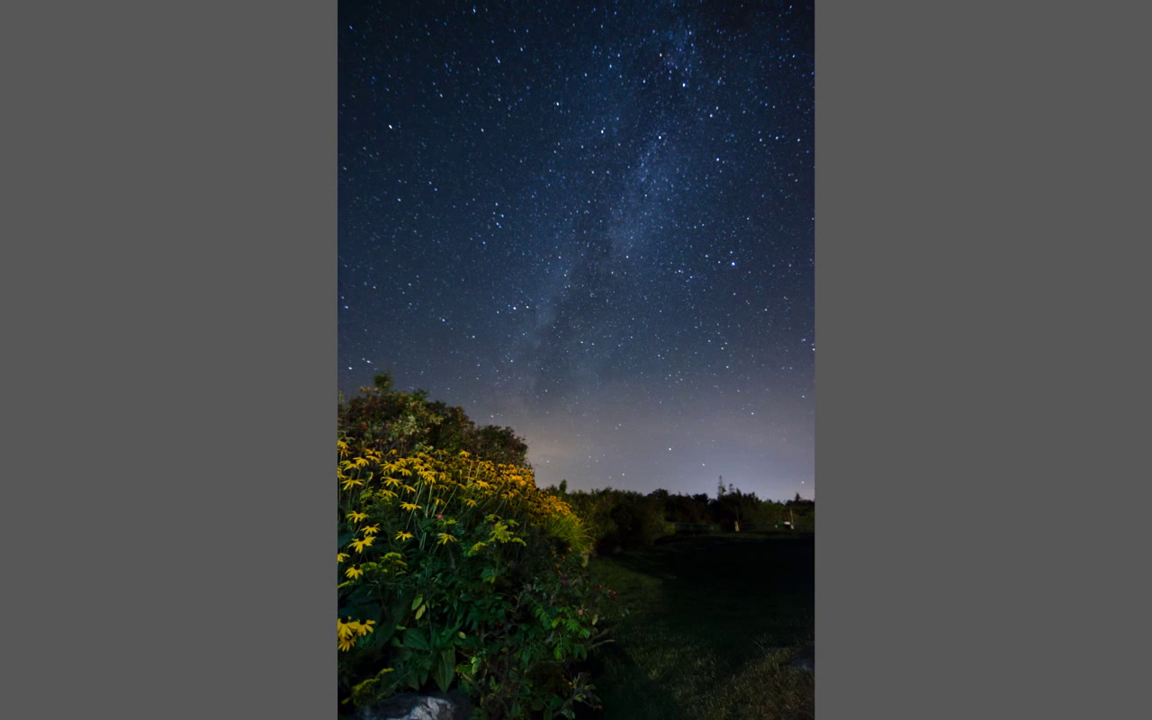
left_click(441, 446)
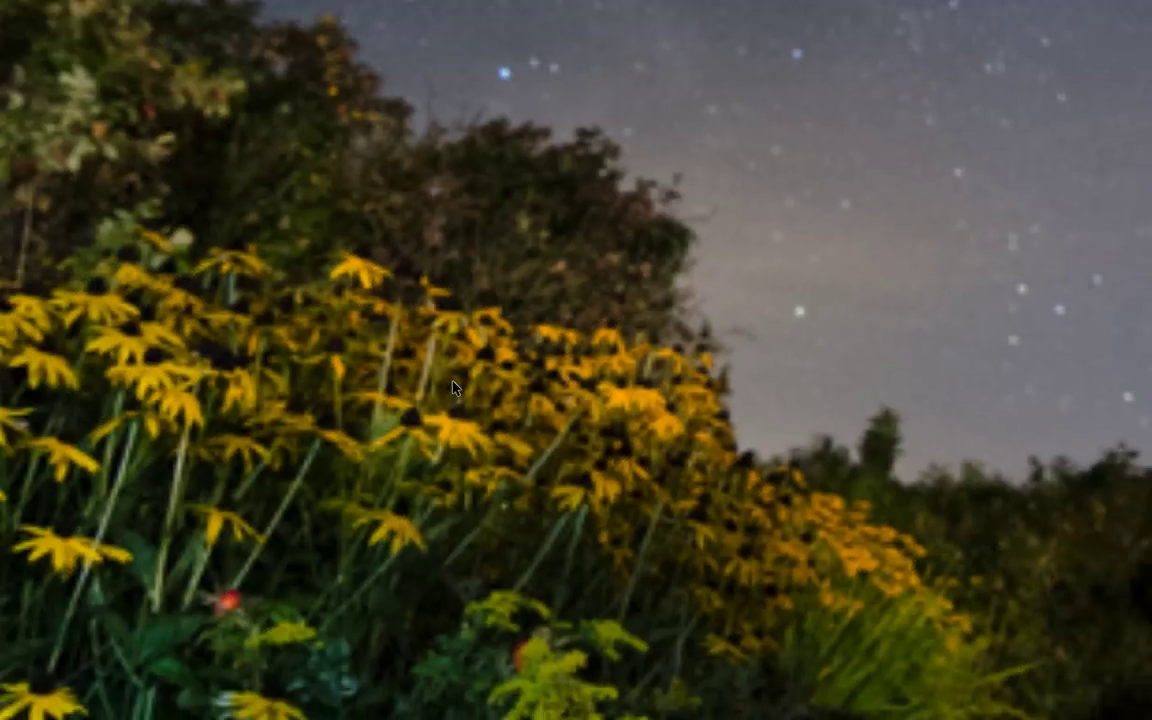
left_click(452, 388)
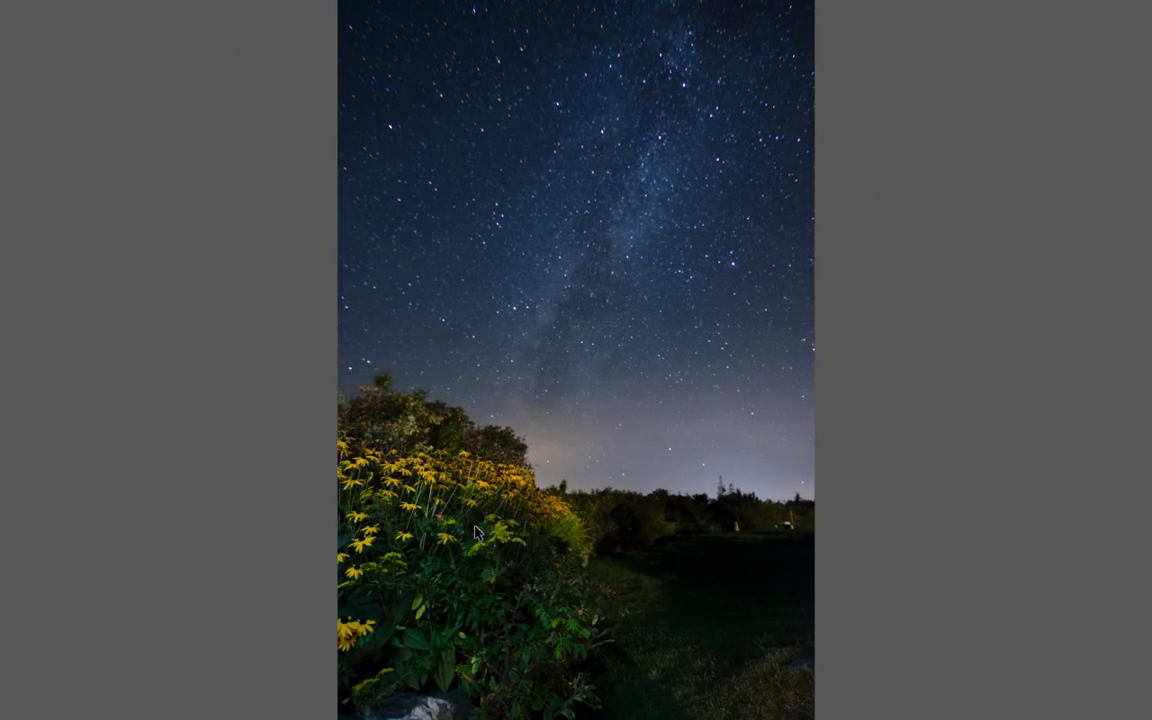
left_click(593, 280)
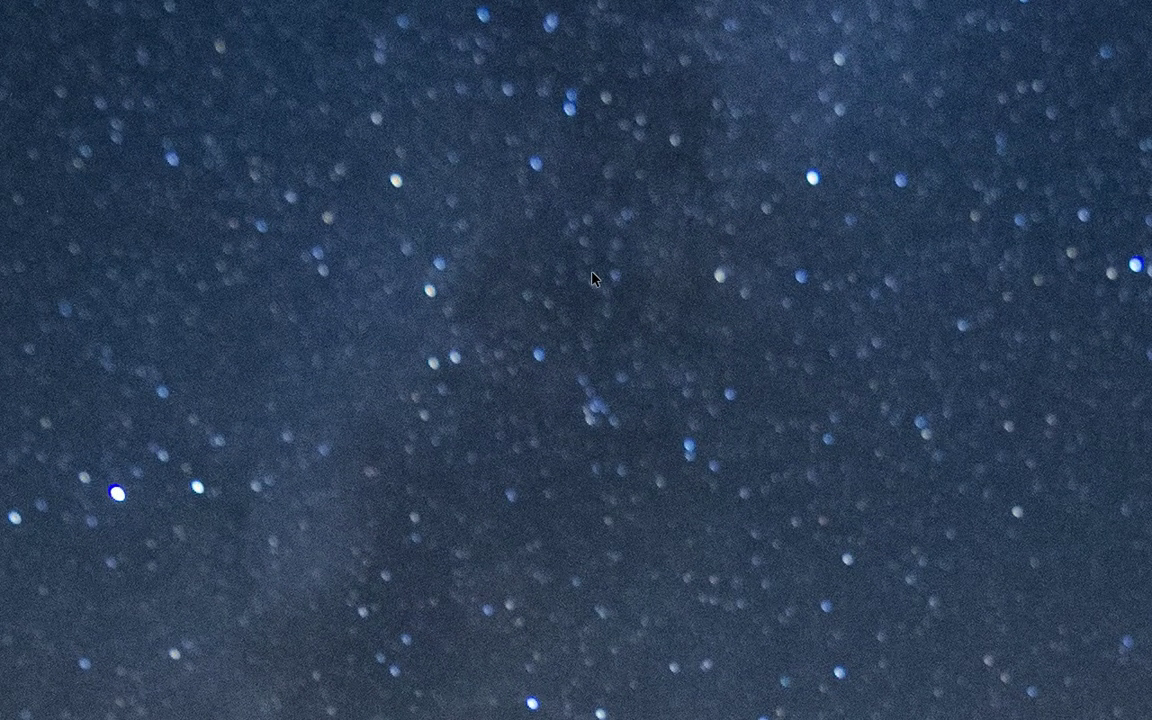
left_click(593, 280)
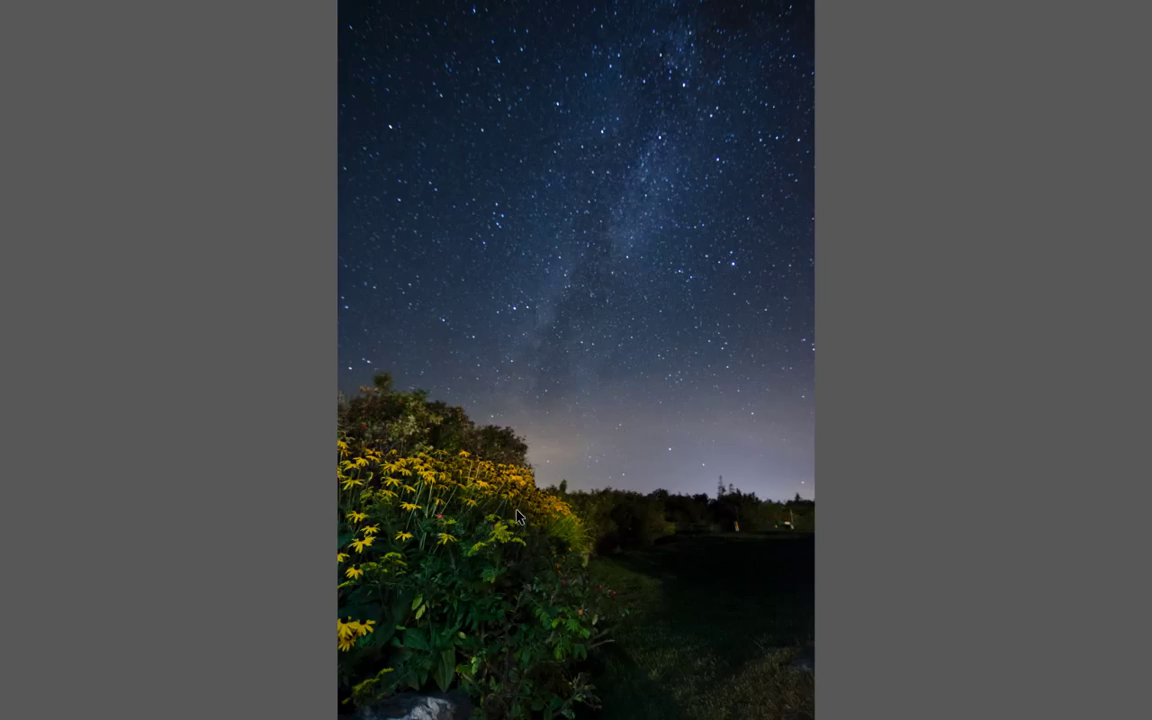
key("space")
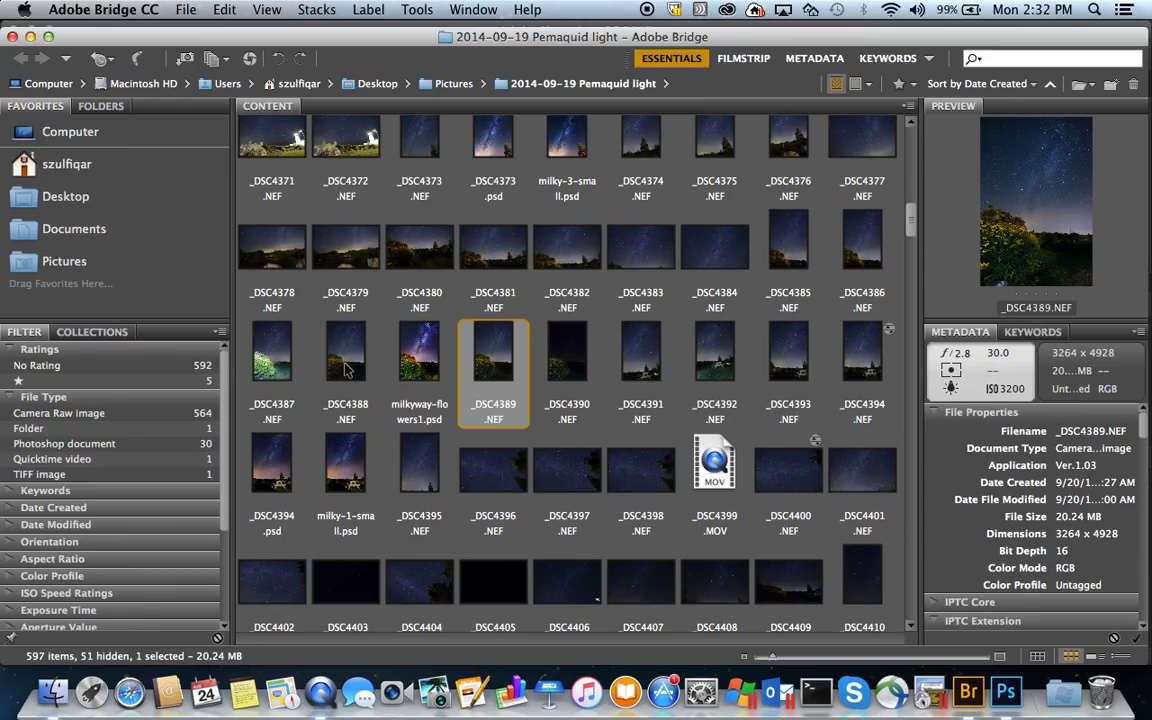
Step: Compare _DSC4388 and _DSC4389 full screen, flipping between the two exposures
left_click(273, 352, "super")
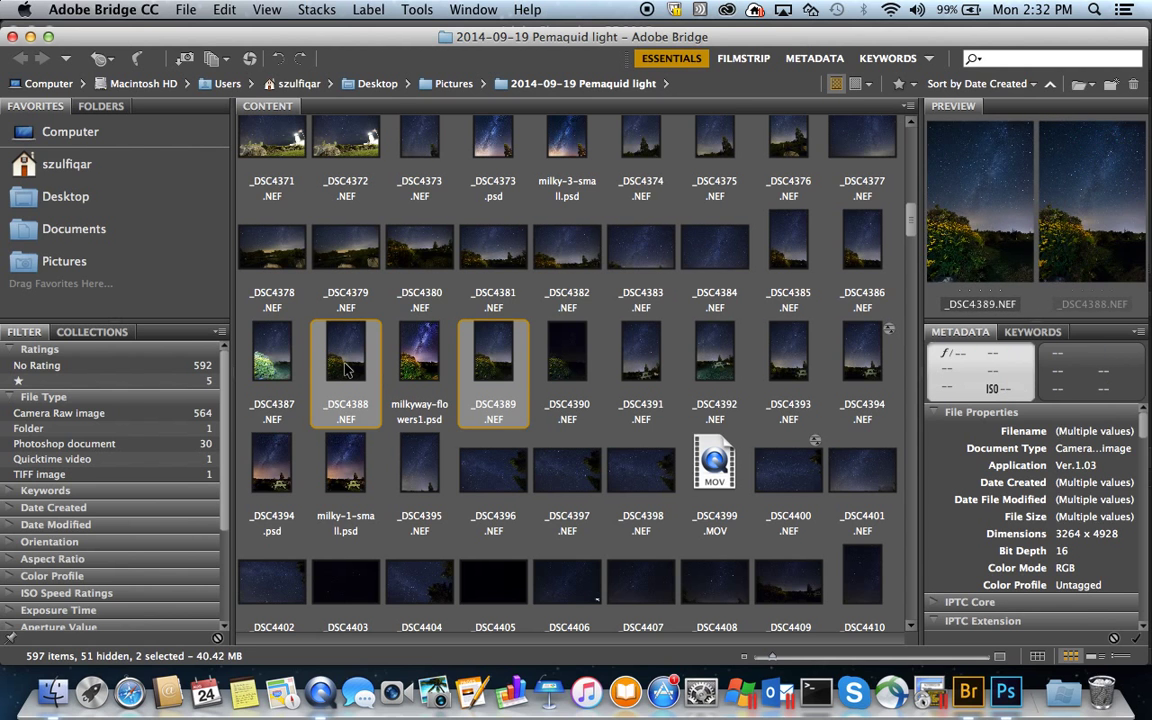
key("space")
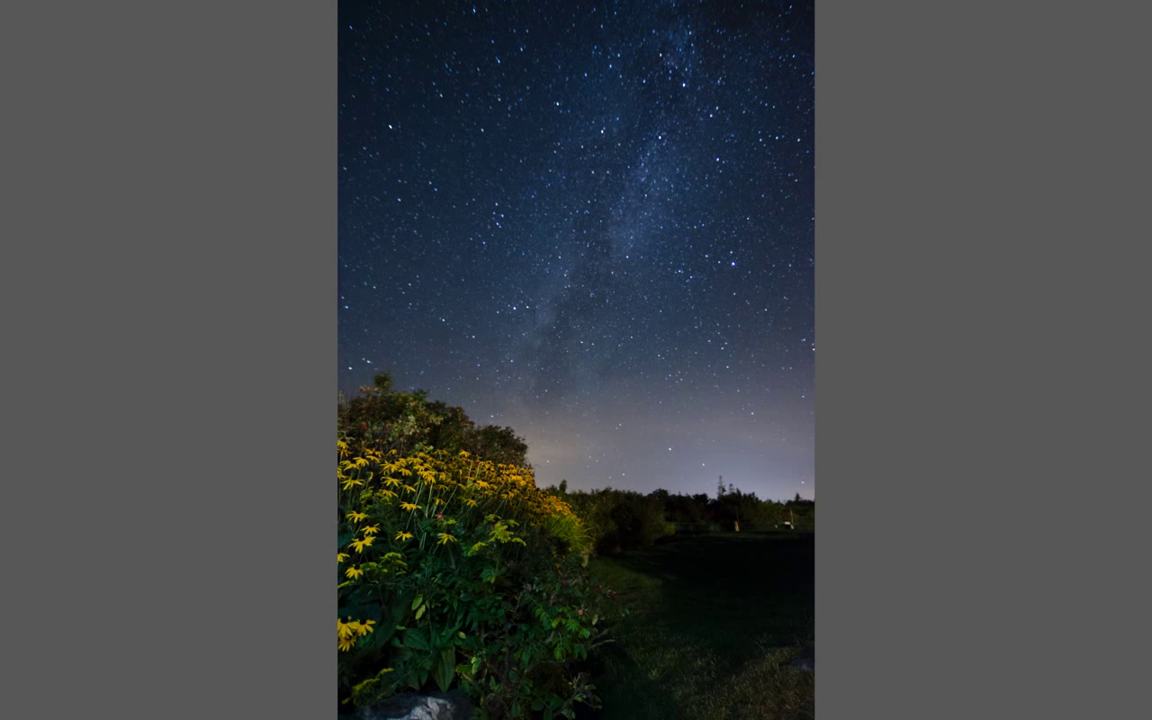
key("Right")
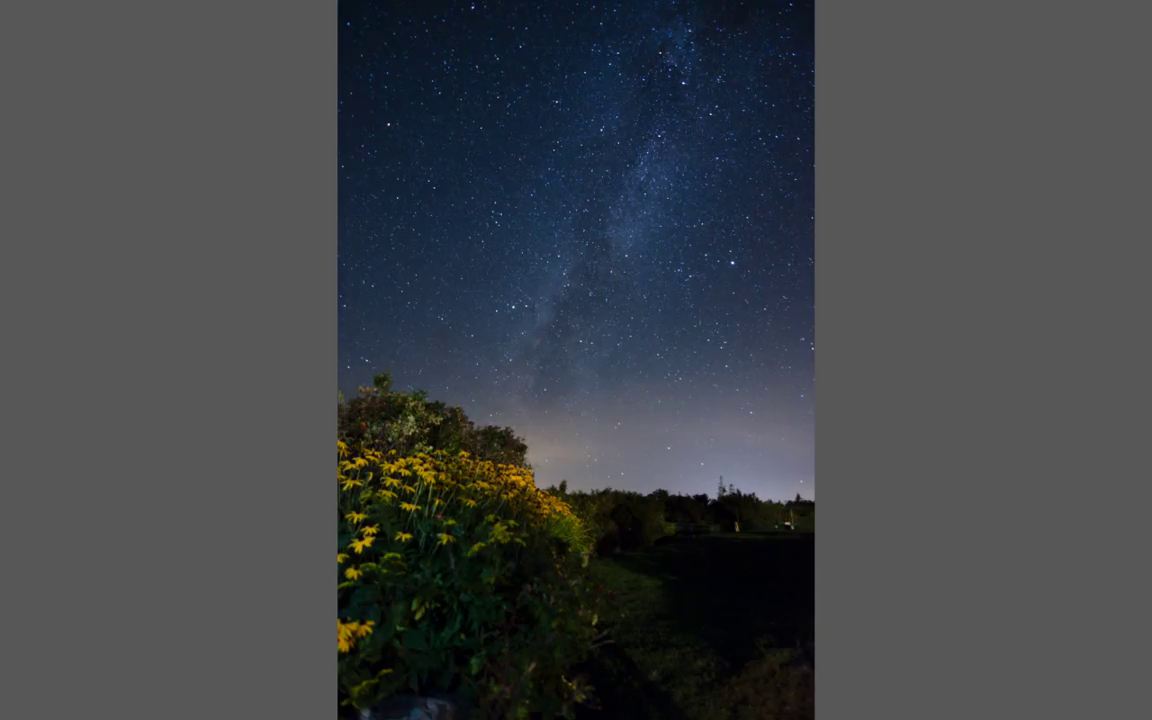
key("Left")
key("Right")
key("Left")
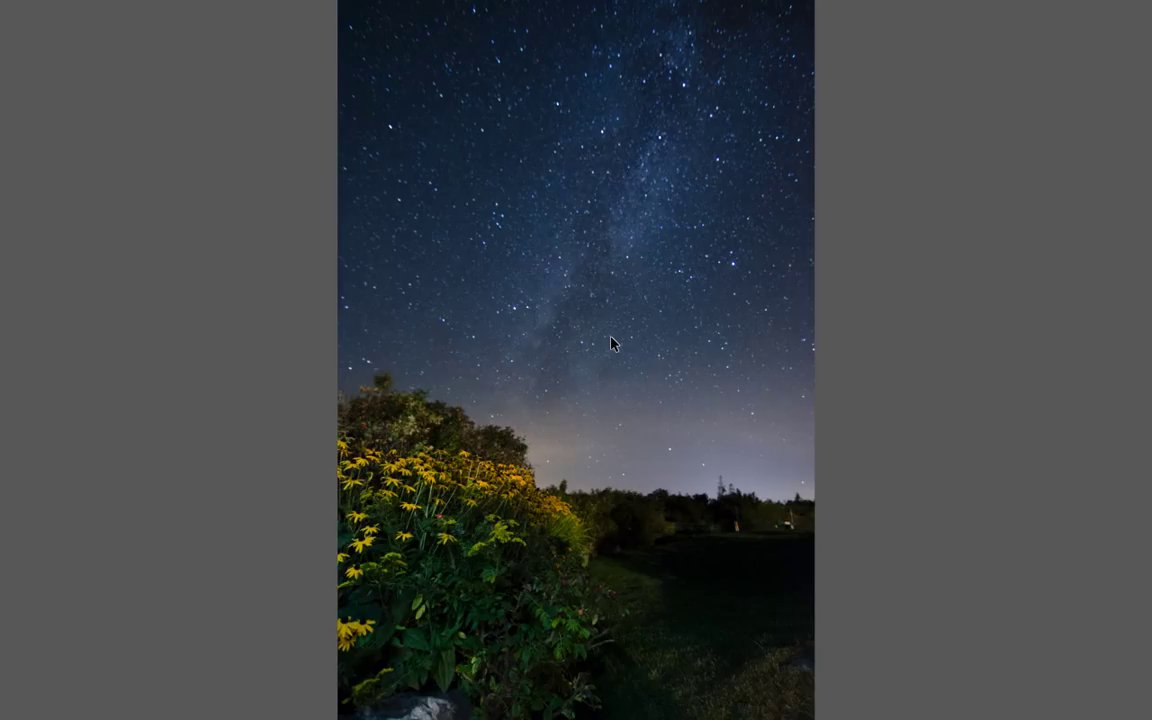
key("XF86AudioRaiseVolume")
Step: Exit the preview, select both photos, and open them in Camera Raw with Cmd+R
key("space")
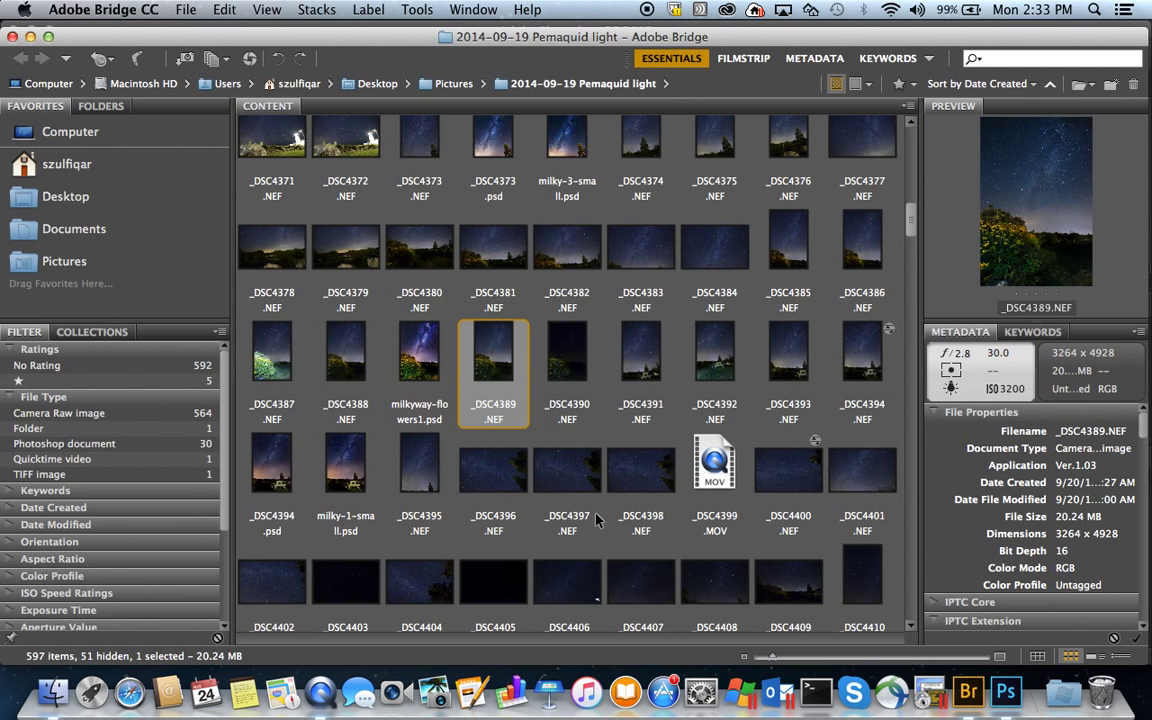
left_click(340, 362, "super")
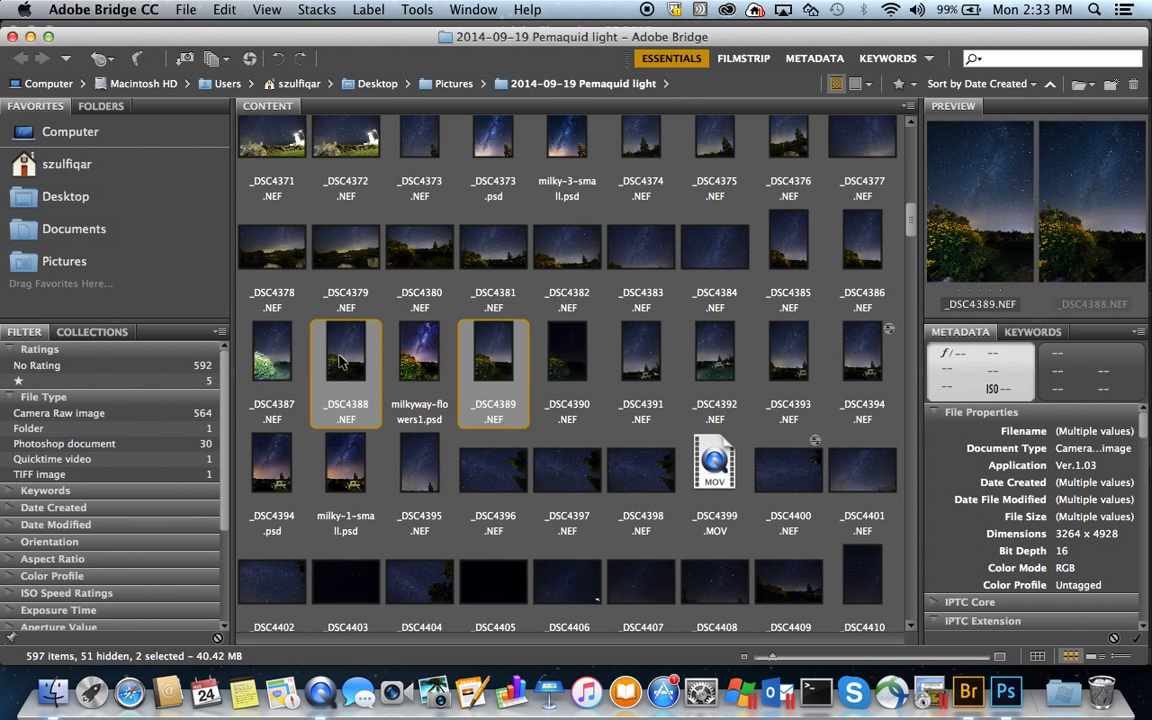
key("super+r")
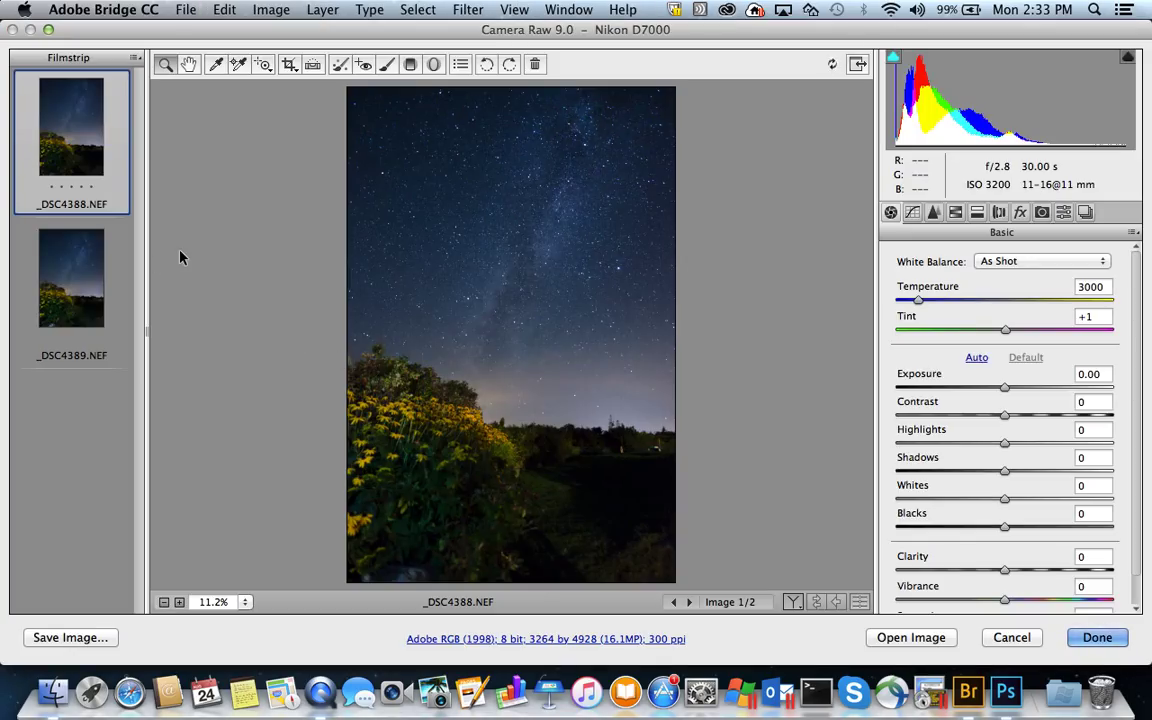
Step: Select all images in the Camera Raw filmstrip and show the Lens Corrections panel
key("super+a")
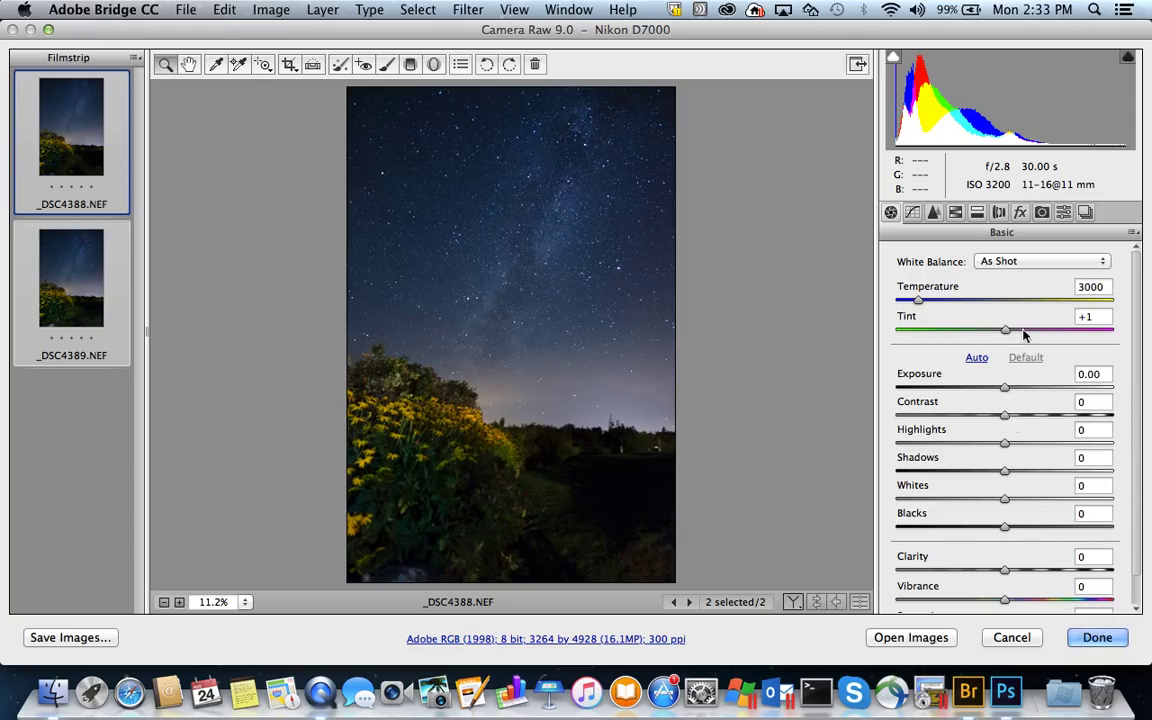
left_click(998, 214)
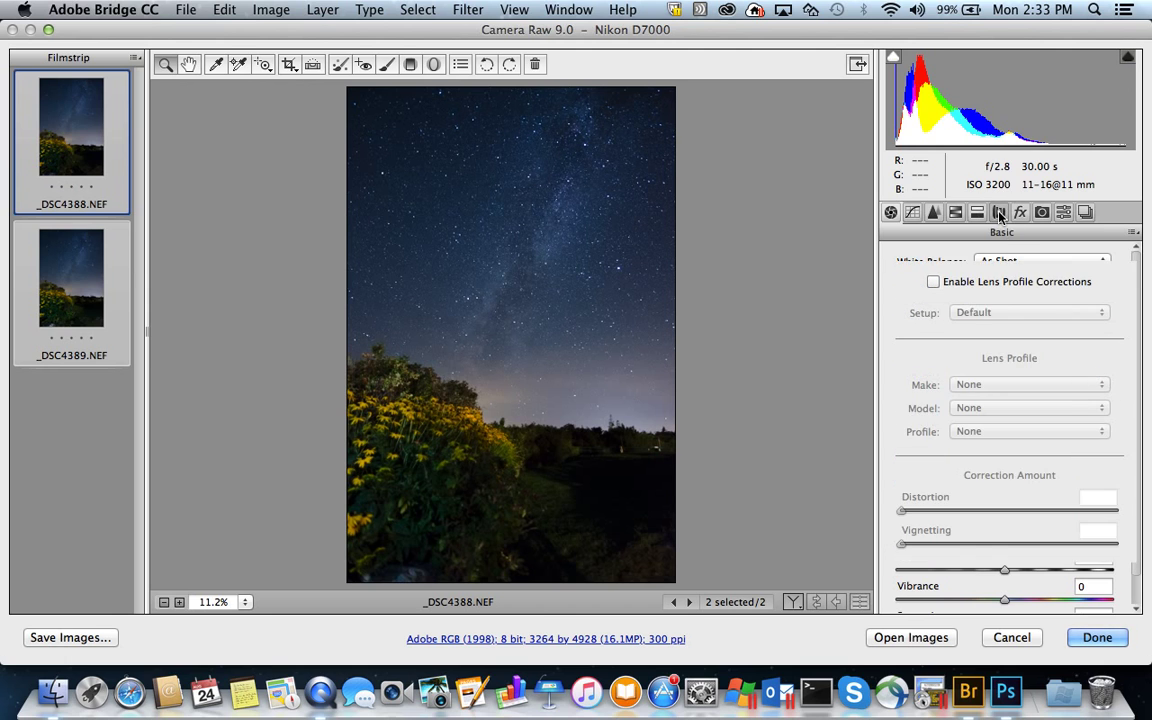
Step: Enable lens profile corrections with the Tokina AT-X 116 PRO DX 11-16mm F2.8 Nikon profile
left_click(932, 282)
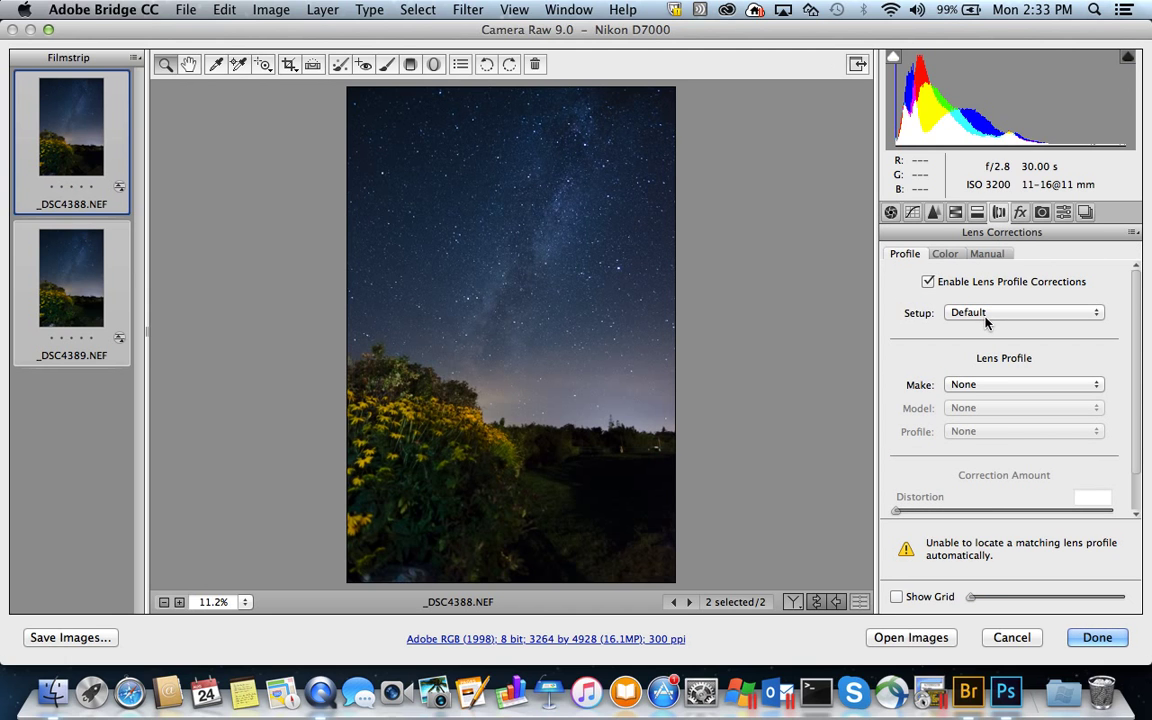
left_click(989, 386)
left_click(989, 386)
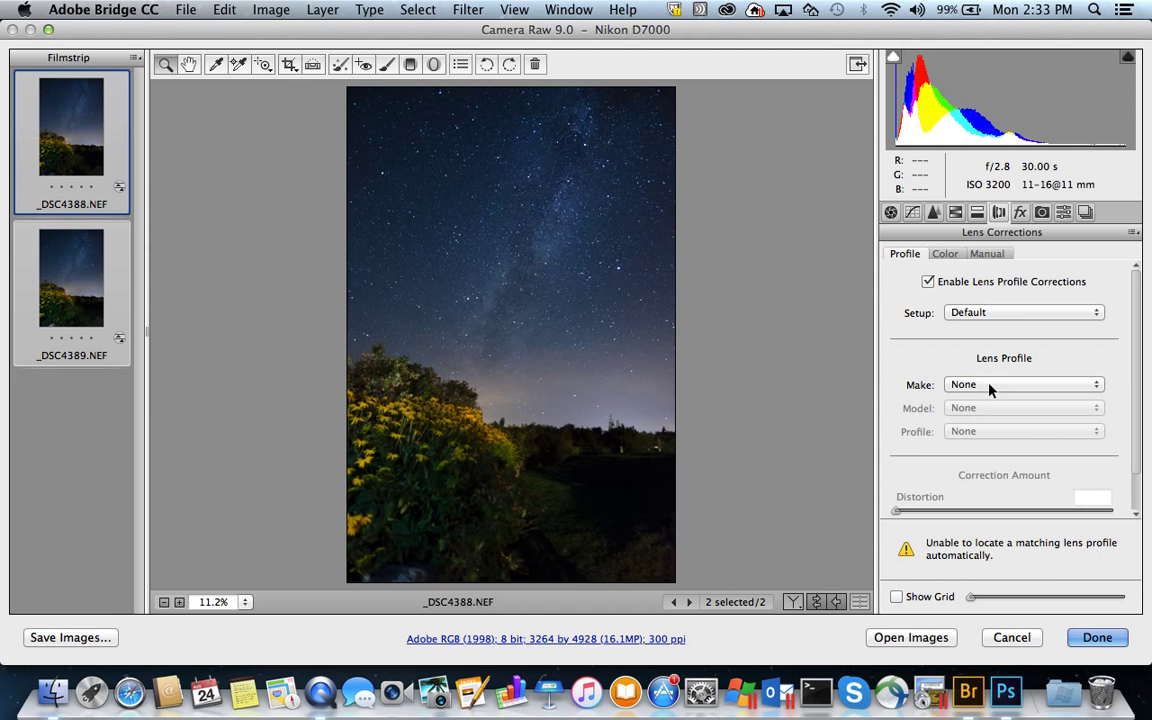
left_click(989, 386)
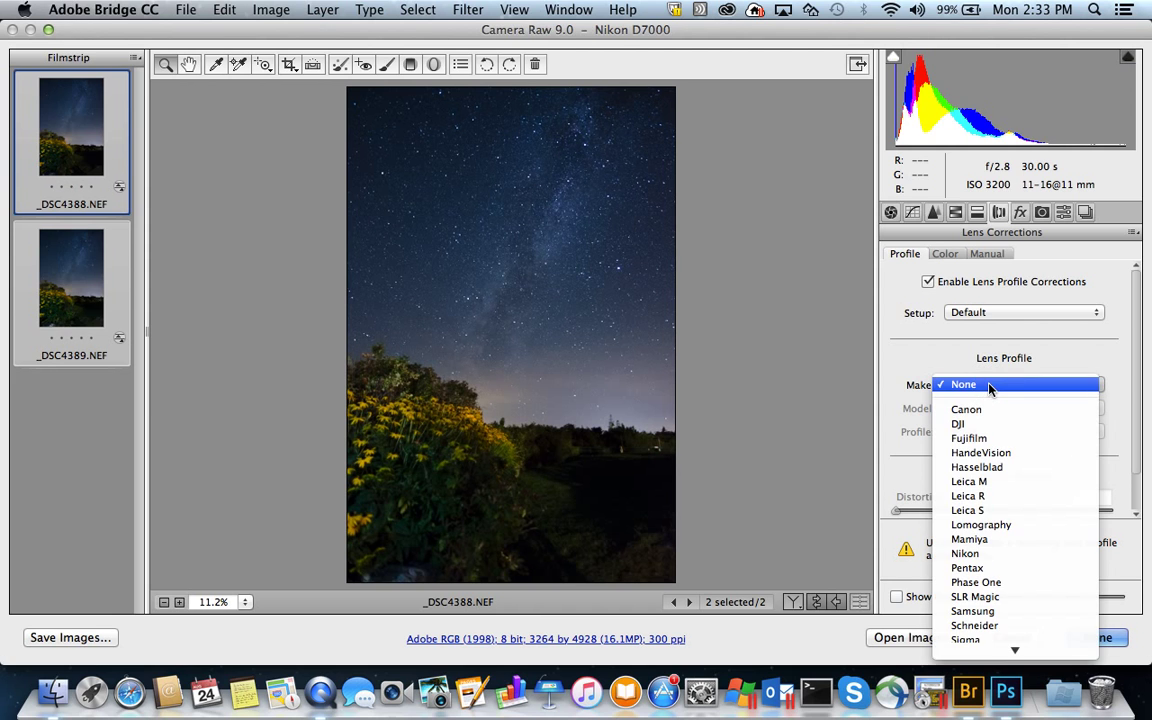
key("t")
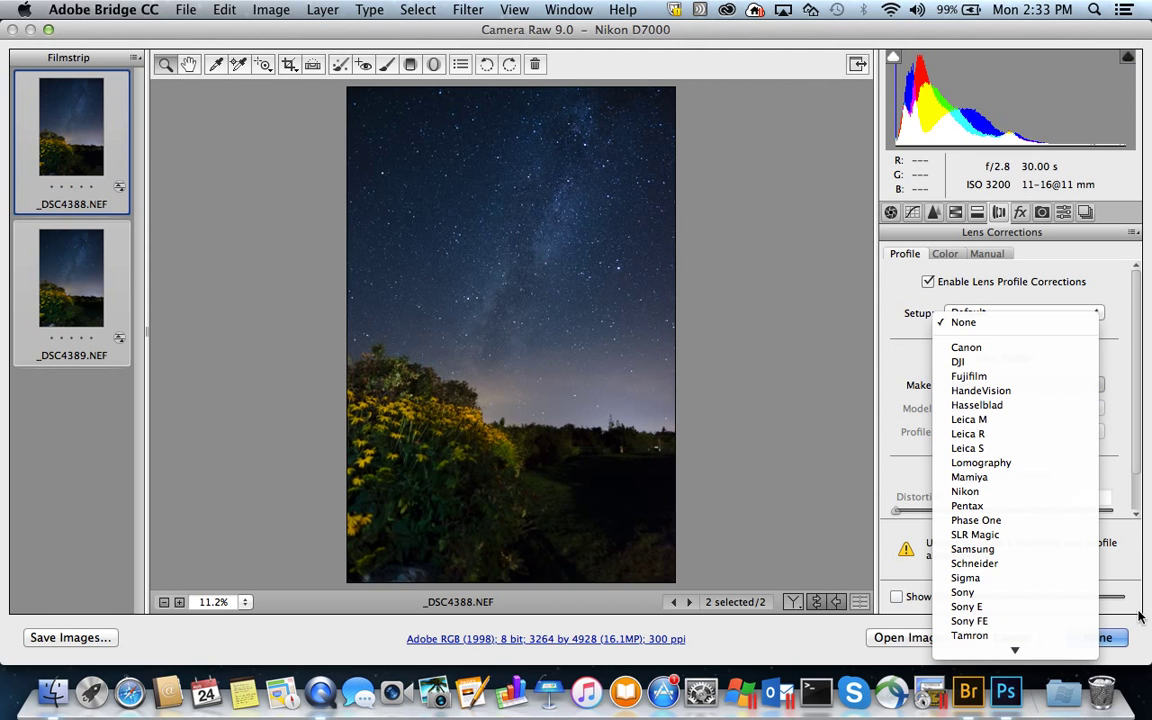
mouse_move(1020, 650)
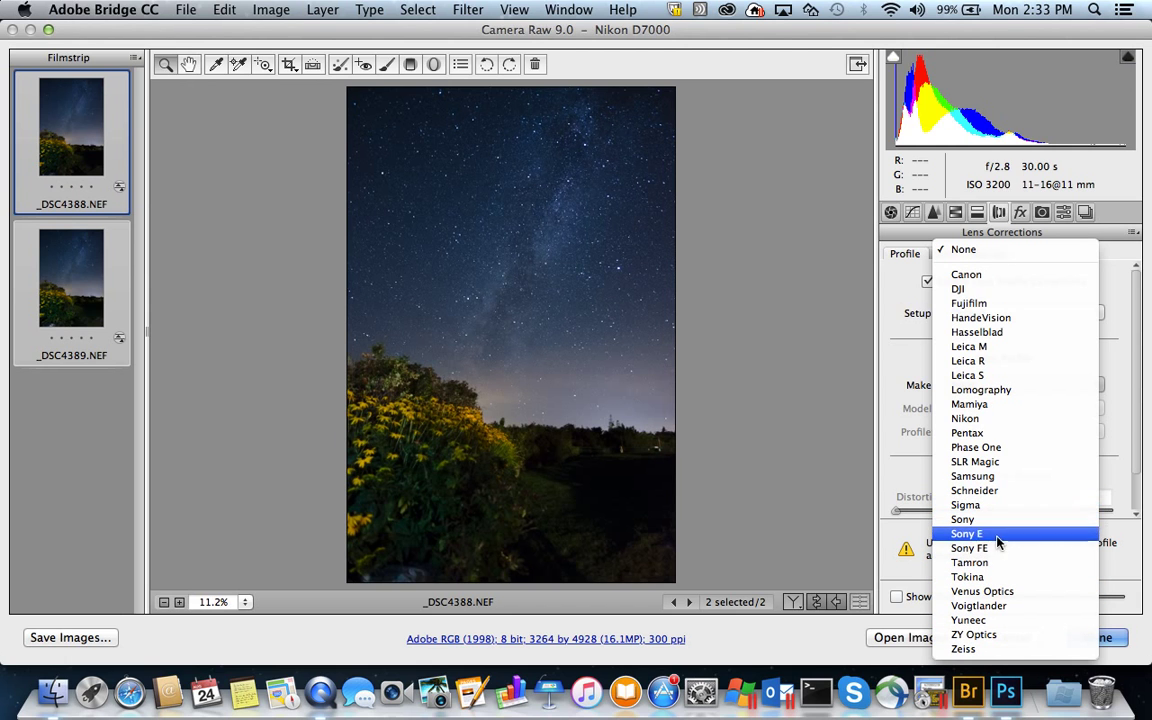
left_click(993, 578)
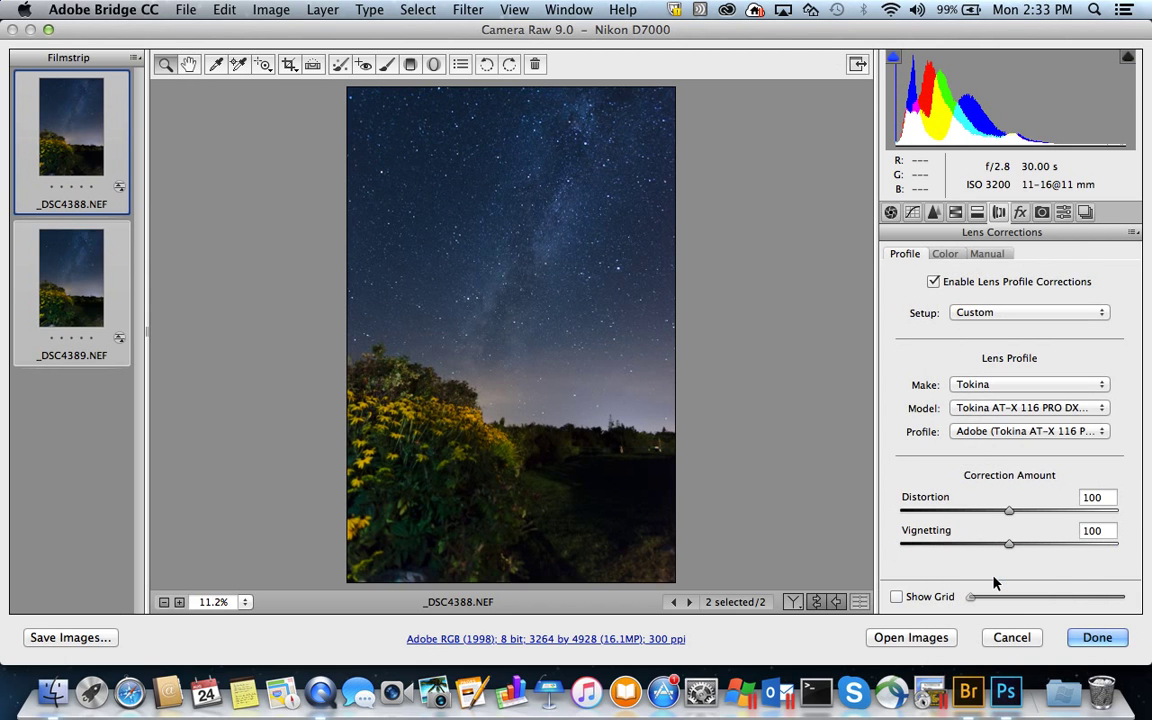
left_click(1029, 432)
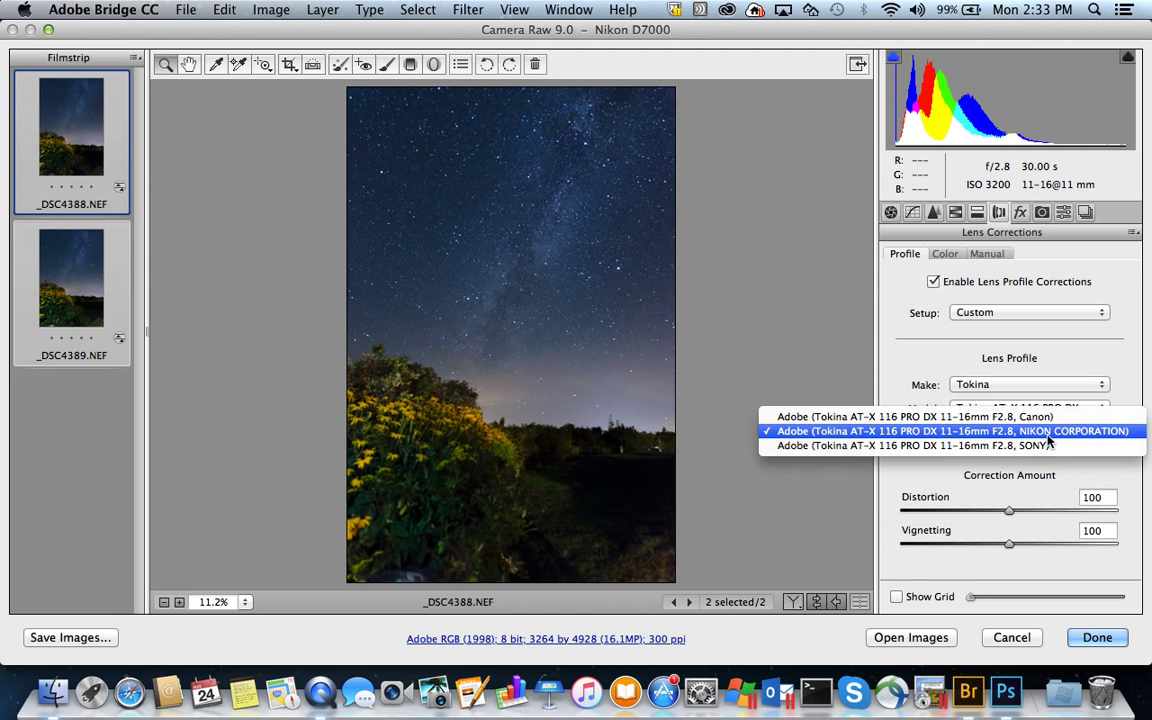
left_click(1047, 435)
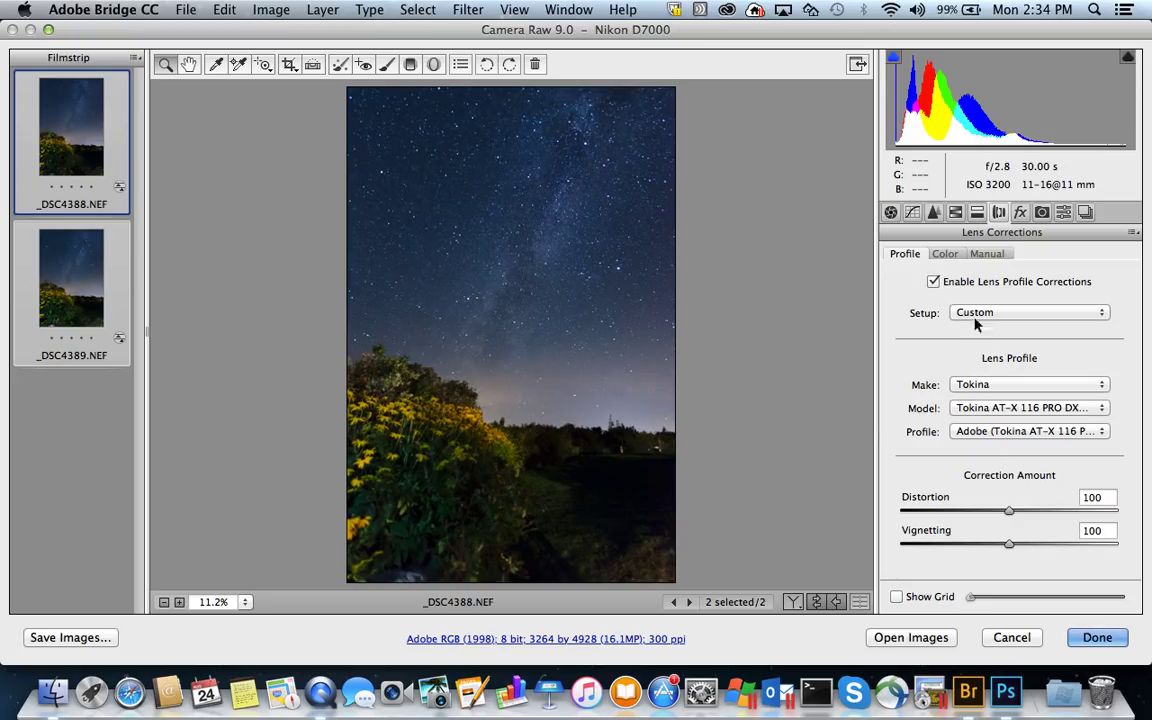
left_click(946, 256)
Step: Turn on Remove Chromatic Aberration, comparing the treetop fringing zoomed in
left_click(934, 283)
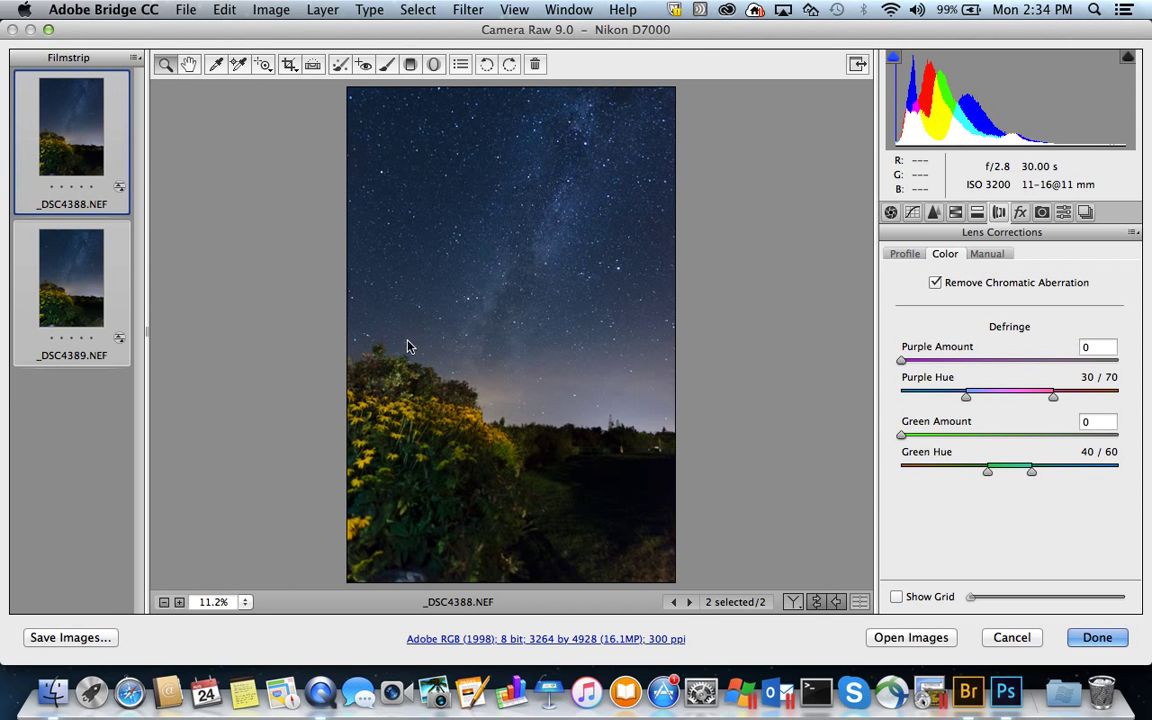
left_click(470, 405)
left_click_drag(470, 405, 519, 442)
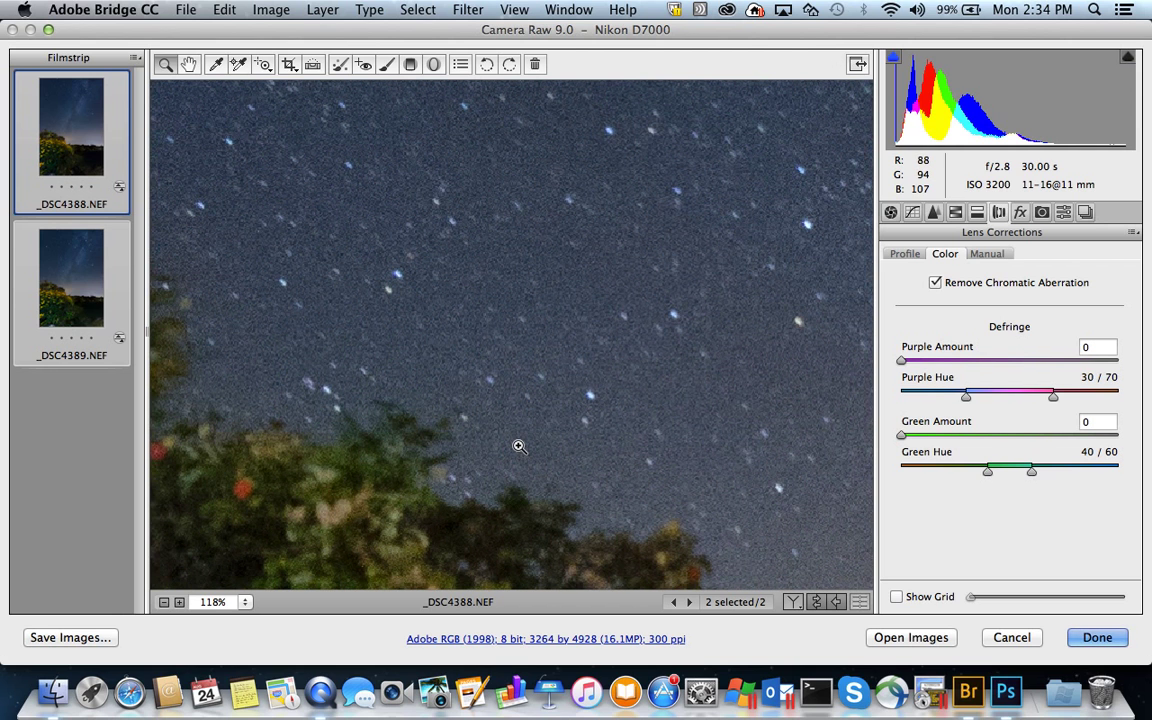
left_click(936, 283)
left_click(937, 283)
left_click(936, 283)
Step: Show the Manual corrections, zoom into the sky, fit the photo in view, and toggle the grid
left_click(987, 254)
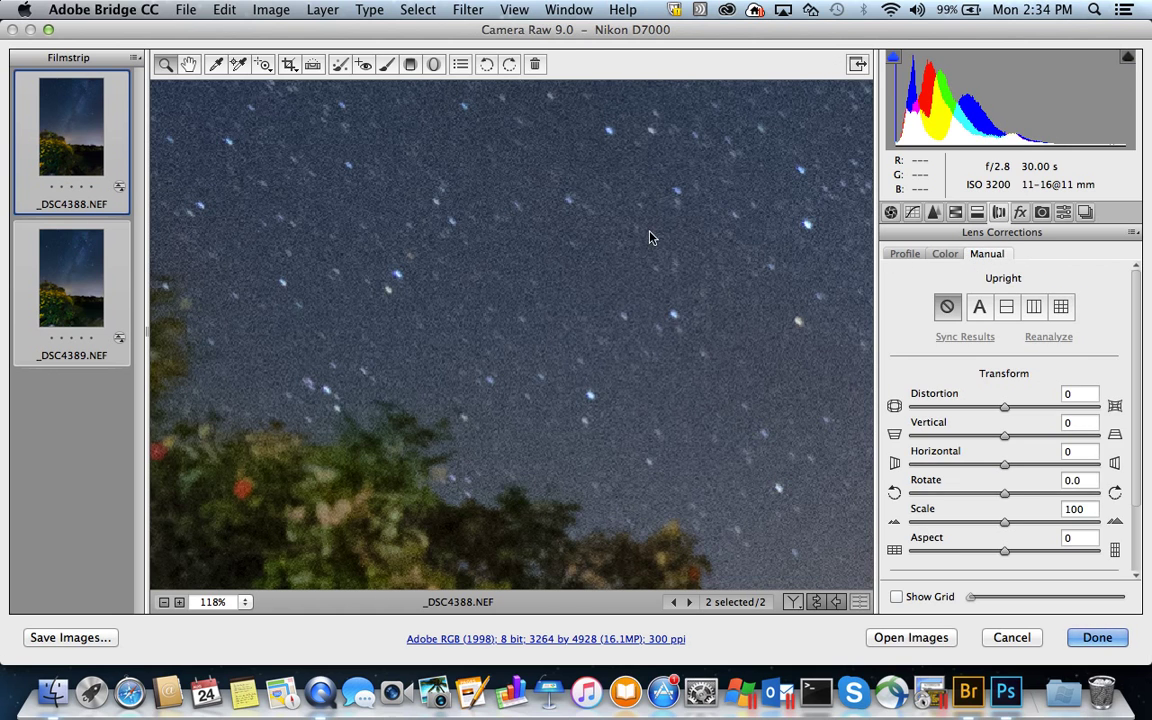
left_click(655, 285)
left_click(663, 324)
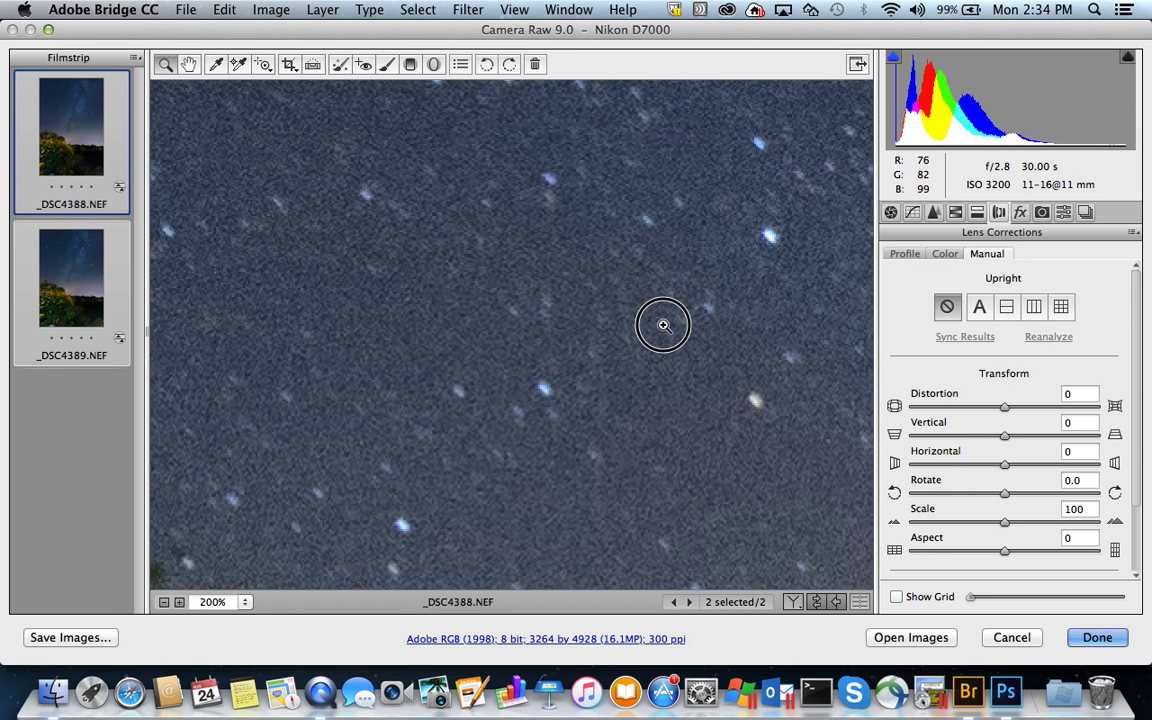
right_click(561, 349)
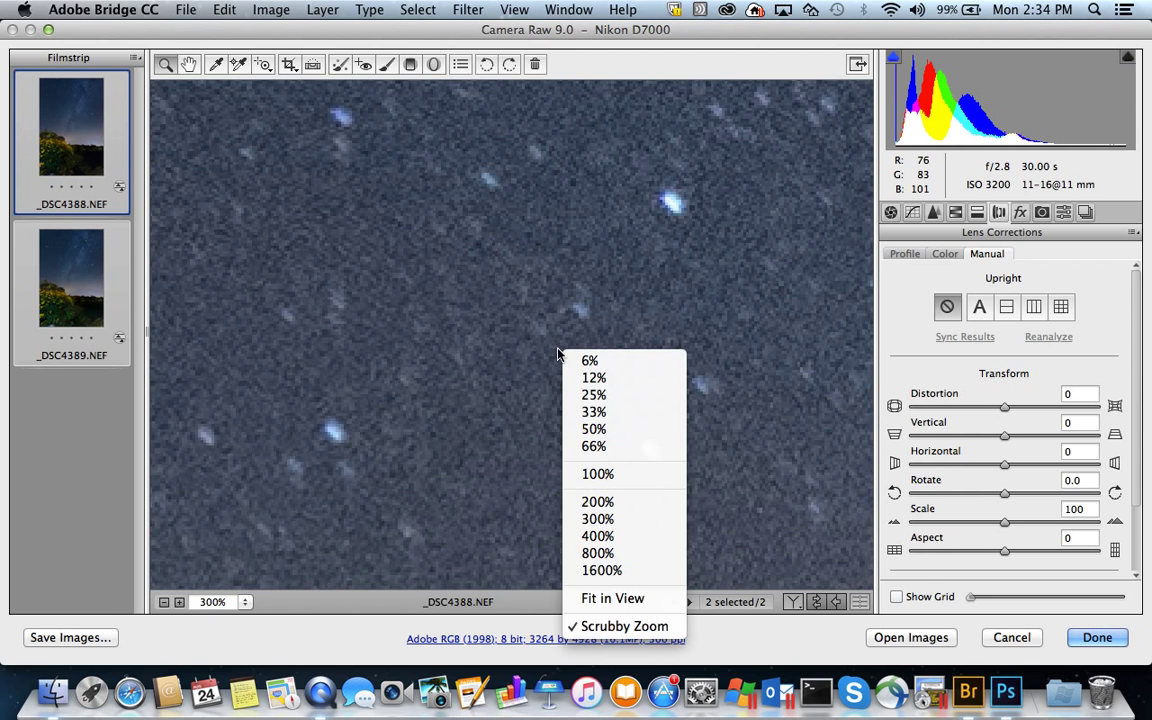
left_click(600, 598)
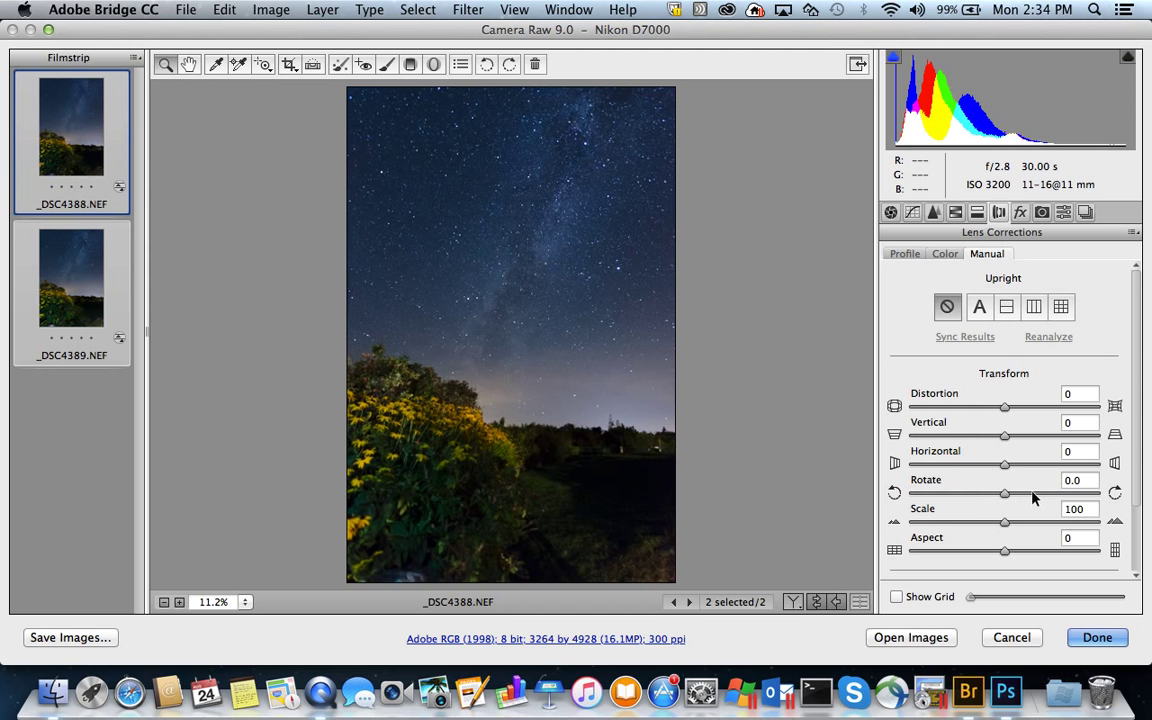
left_click(896, 597)
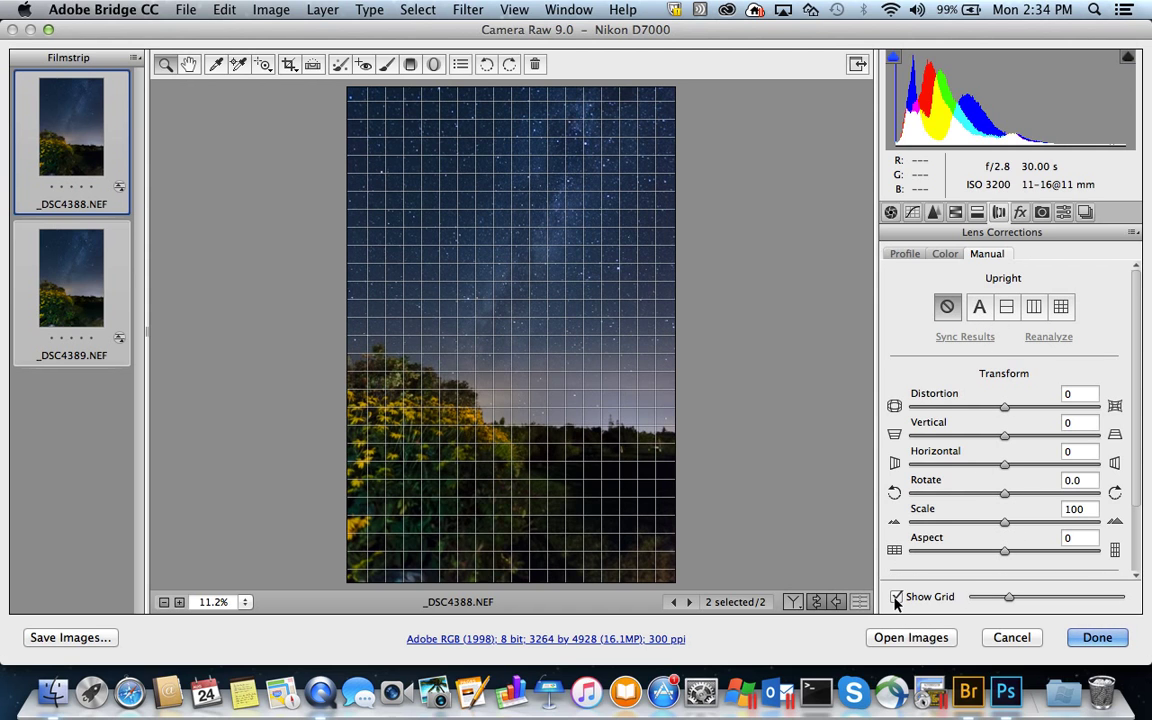
left_click(896, 598)
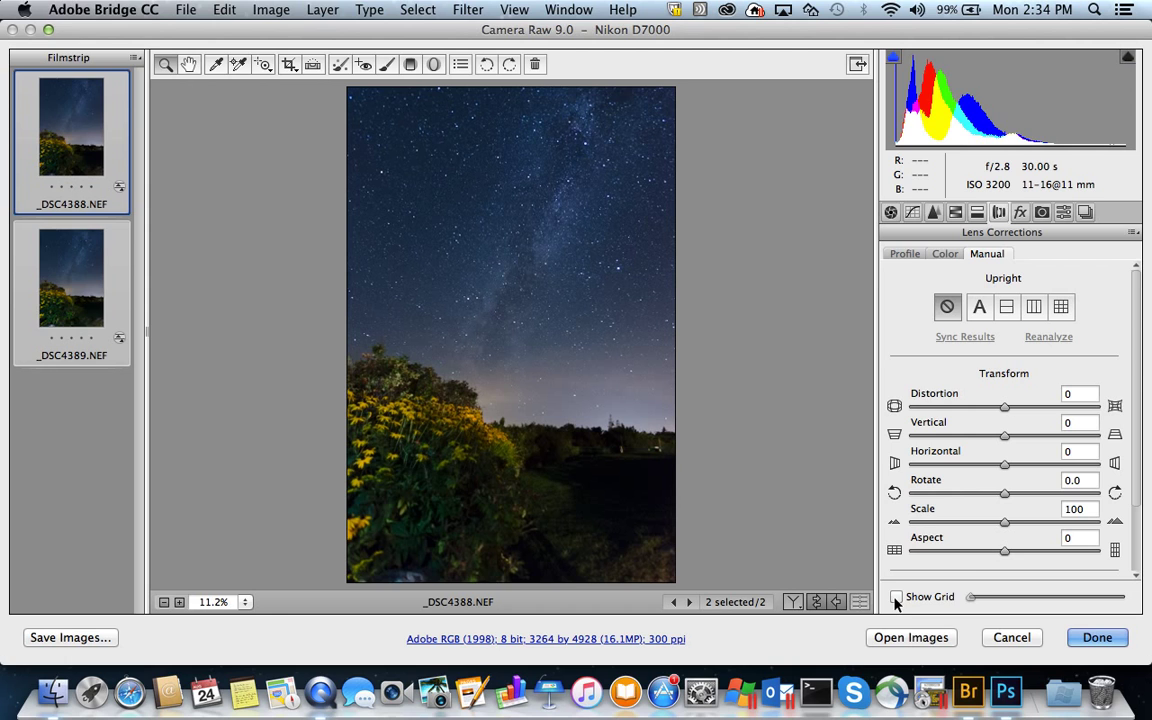
scroll(1137, 451, "down", 1)
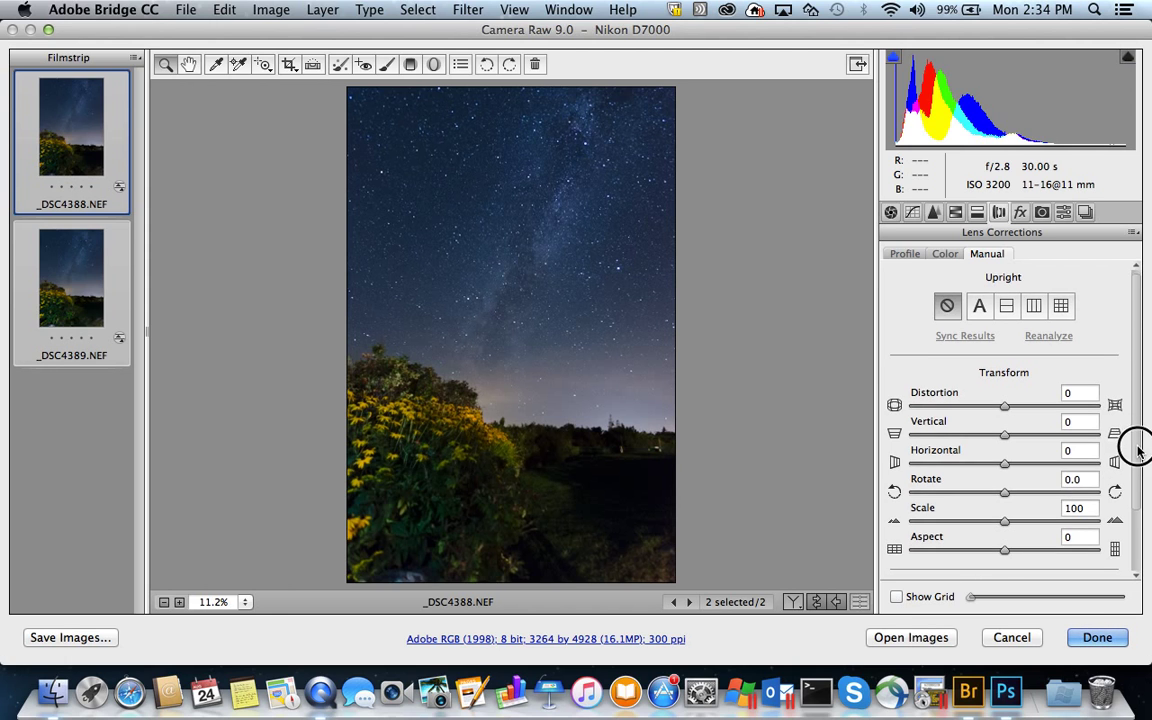
Step: Set Lens Vignetting Amount to +8 to lighten the corners slightly
left_click_drag(1137, 451, 1137, 535)
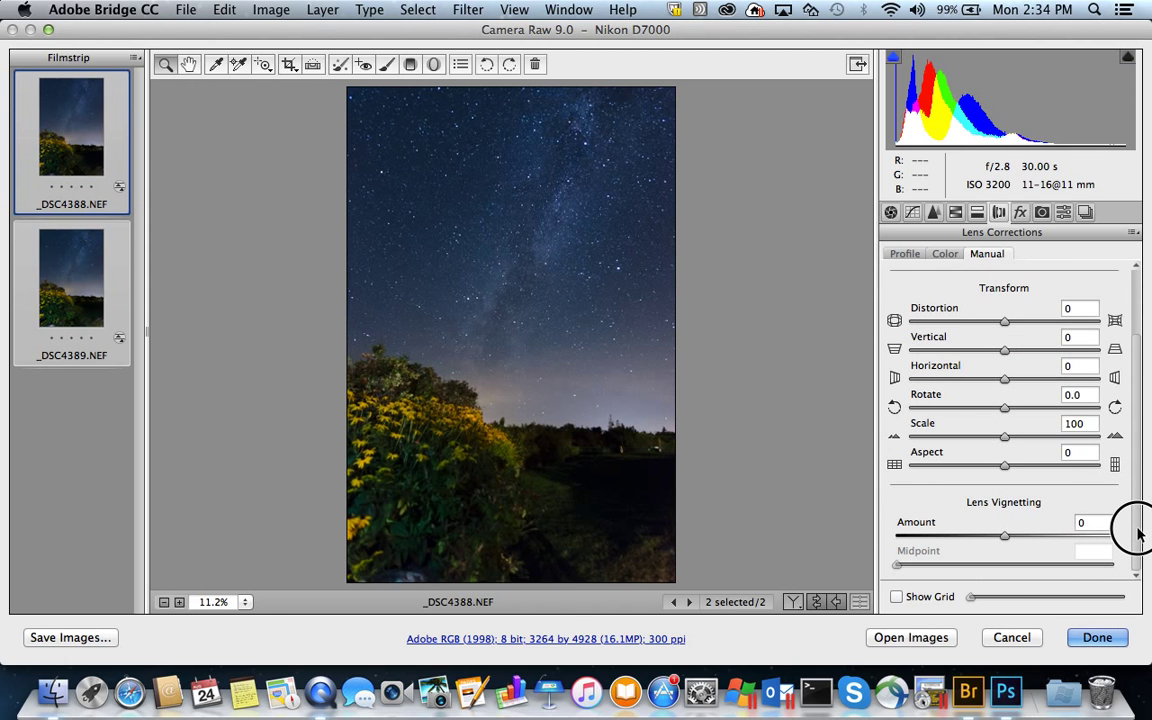
mouse_move(1005, 537)
left_mouse_down()
mouse_move(1062, 543)
mouse_move(1025, 548)
mouse_move(1048, 541)
mouse_move(1016, 536)
left_mouse_up()
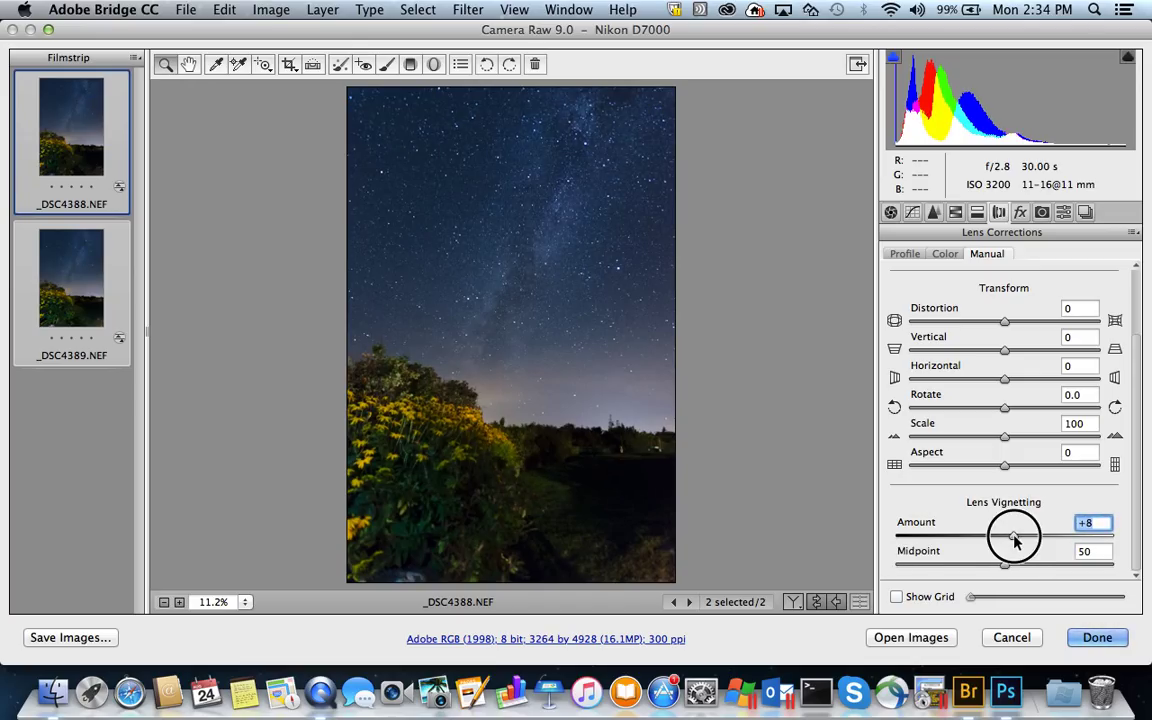
left_click(891, 212)
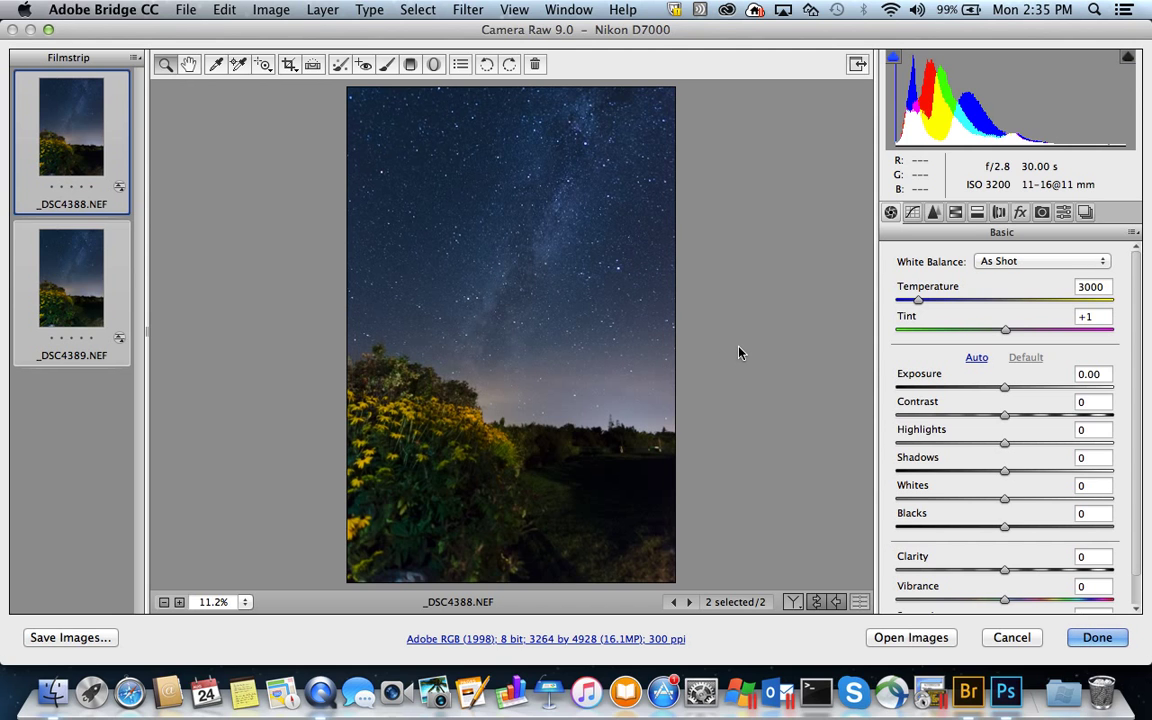
Step: Push Vibrance and Saturation both to +100
left_click_drag(1135, 545, 1138, 612)
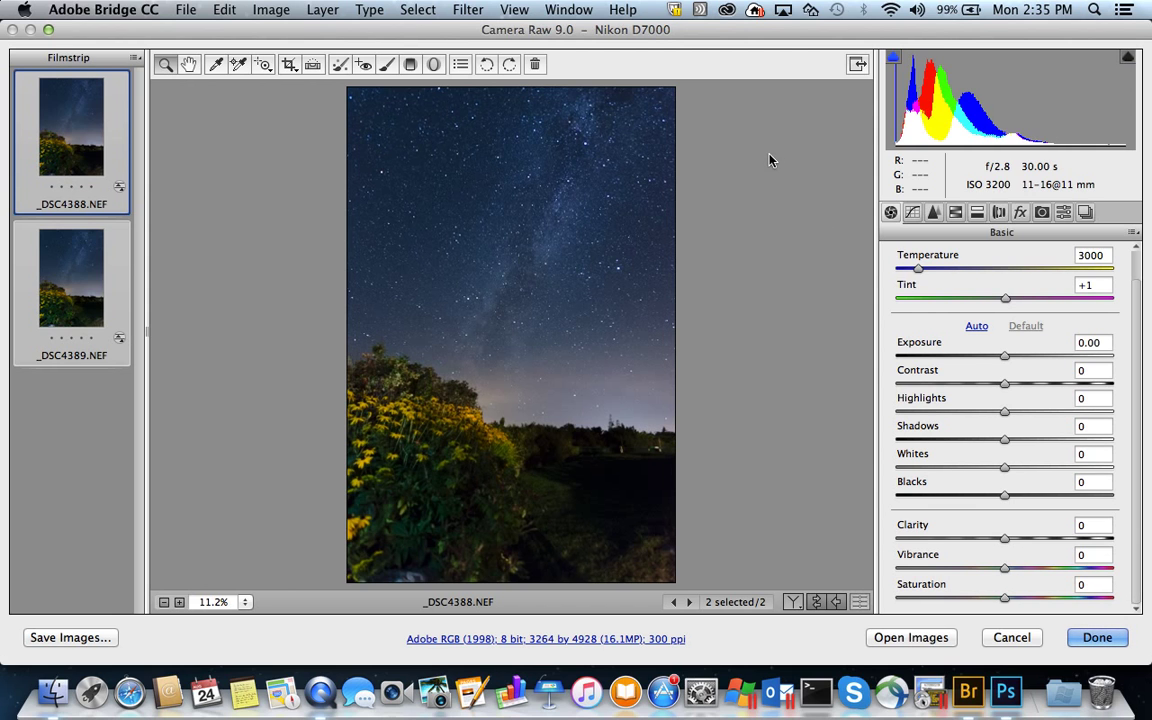
left_click_drag(1005, 569, 1115, 570)
left_click_drag(1004, 599, 1120, 597)
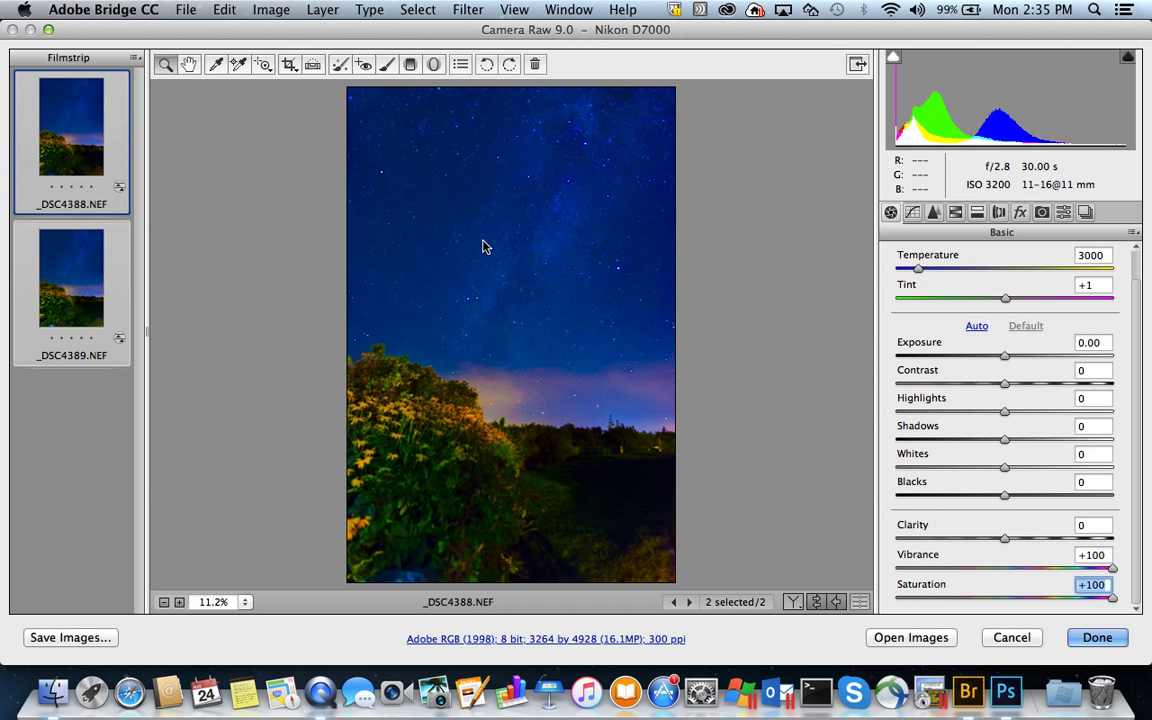
Step: Zoom to 50% on the sky and warm Temperature to 3700
key("super+equal")
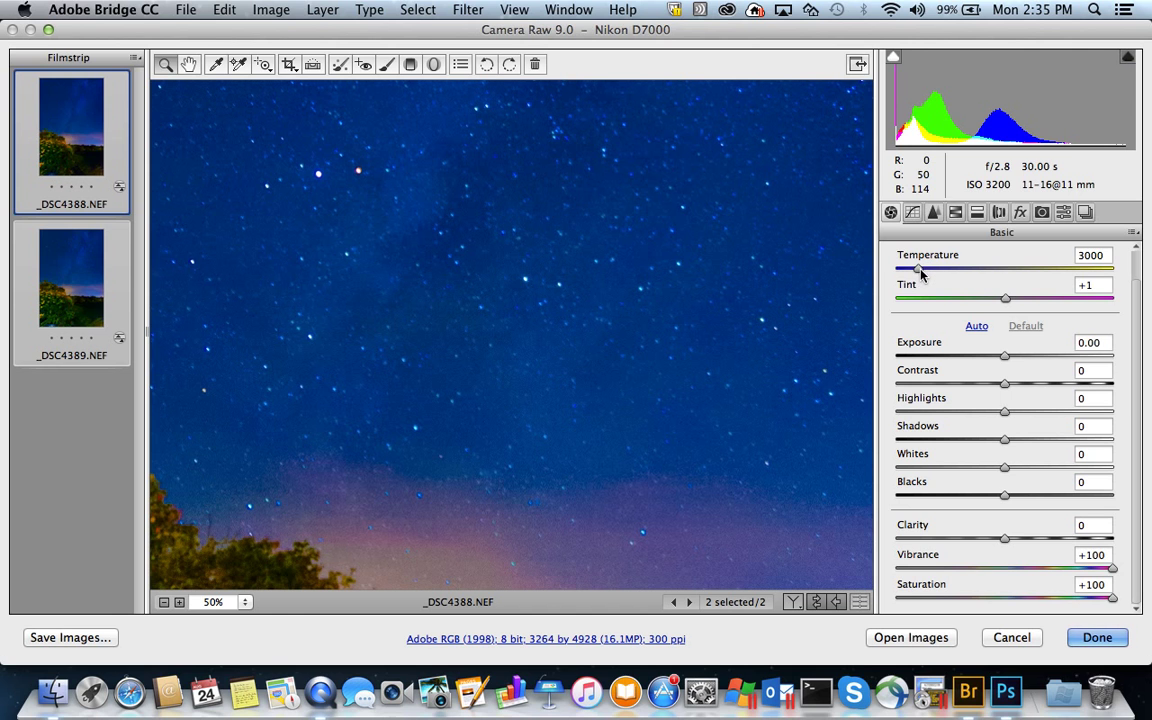
mouse_move(922, 272)
left_mouse_down()
mouse_move(942, 277)
mouse_move(910, 273)
mouse_move(981, 288)
mouse_move(936, 282)
left_mouse_up()
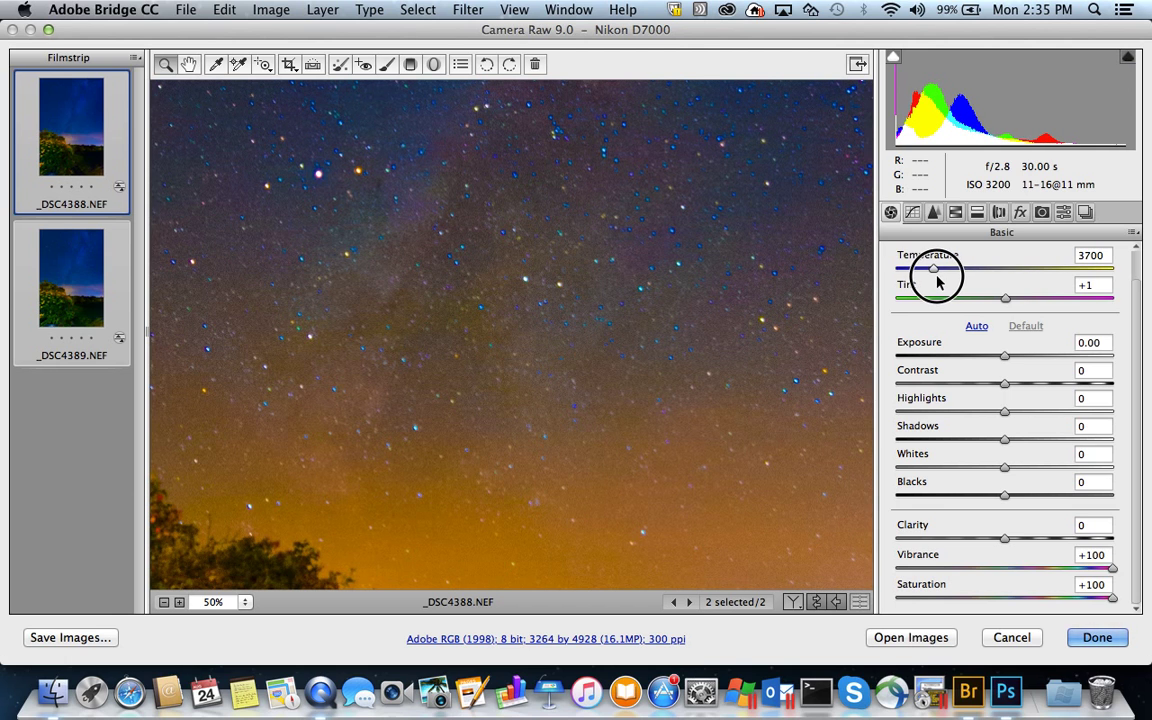
left_click_drag(937, 282, 937, 282)
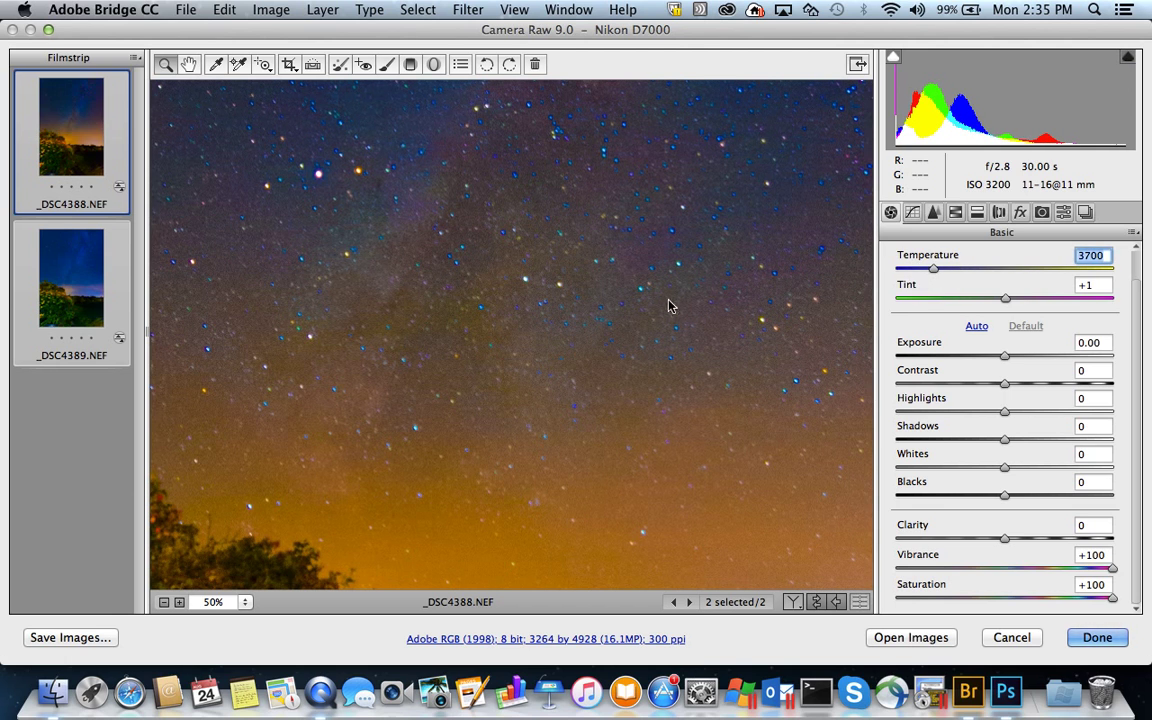
Step: Fit the photo back in view, set Tint to -2, and start resetting Saturation
right_click(512, 262)
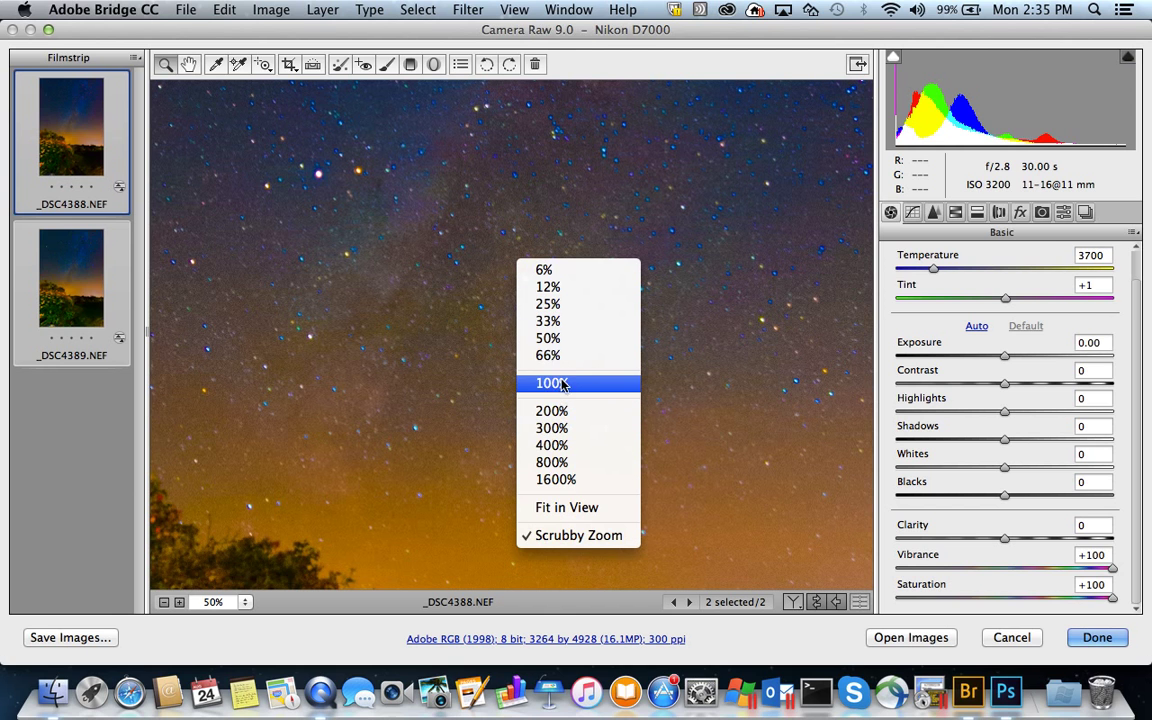
left_click(565, 507)
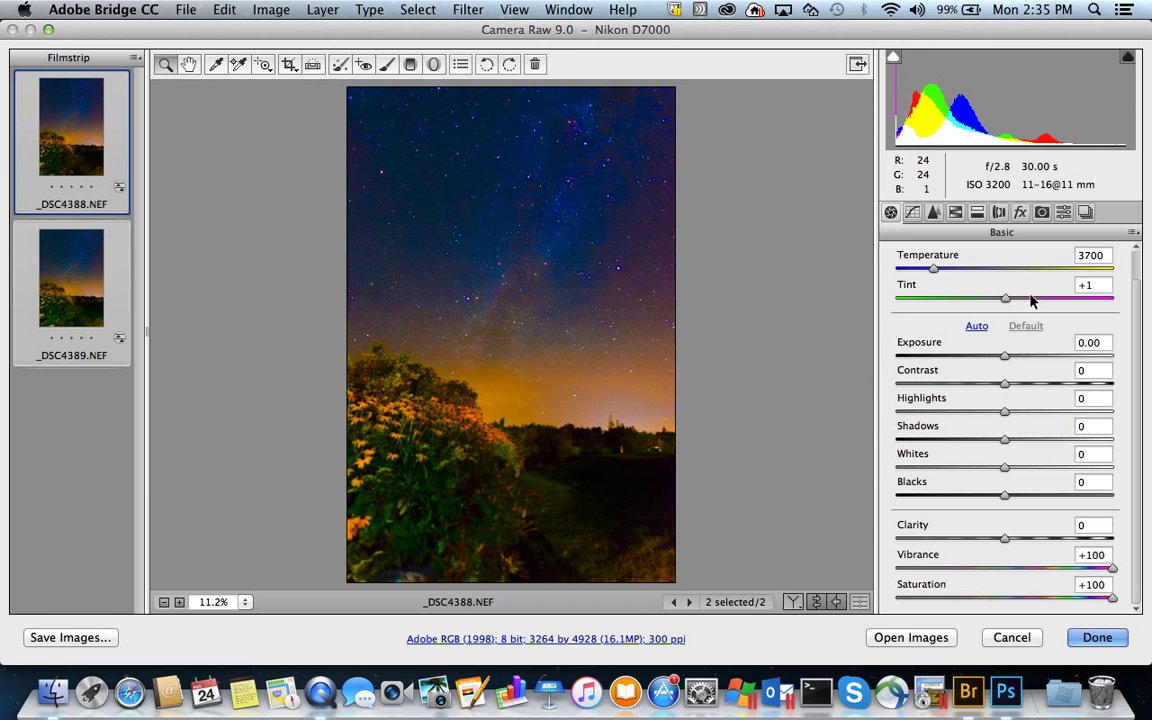
left_click(1007, 300)
left_click_drag(1008, 305, 1003, 308)
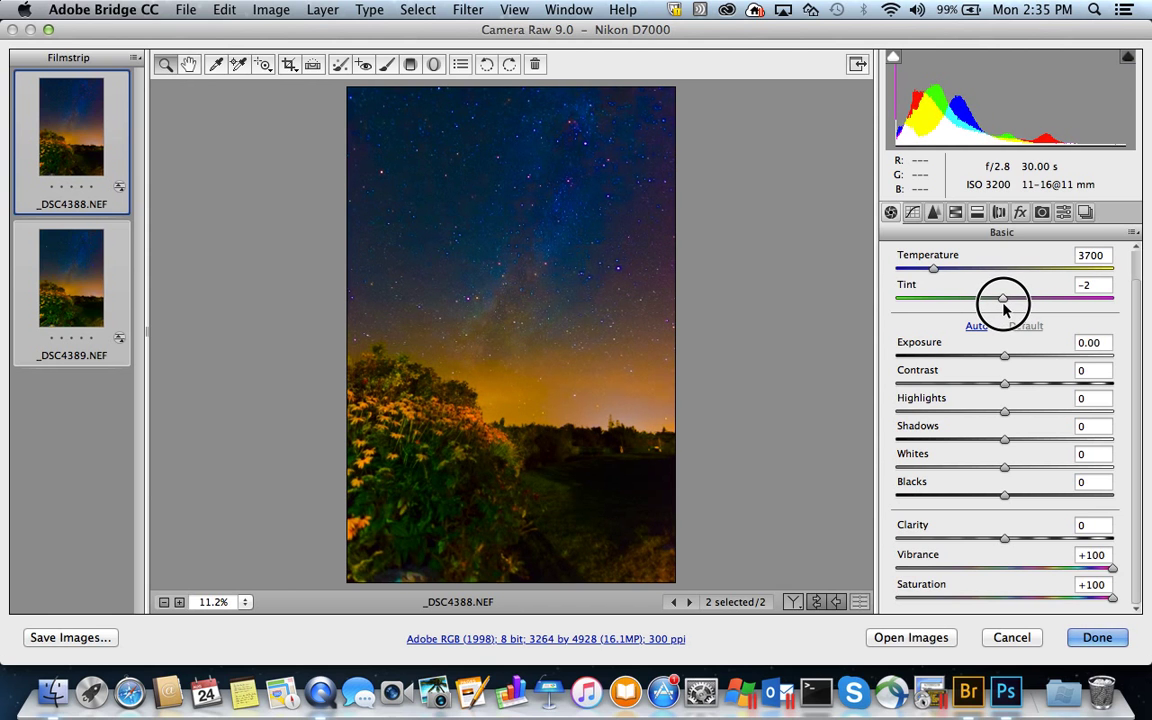
left_click_drag(1003, 308, 1005, 309)
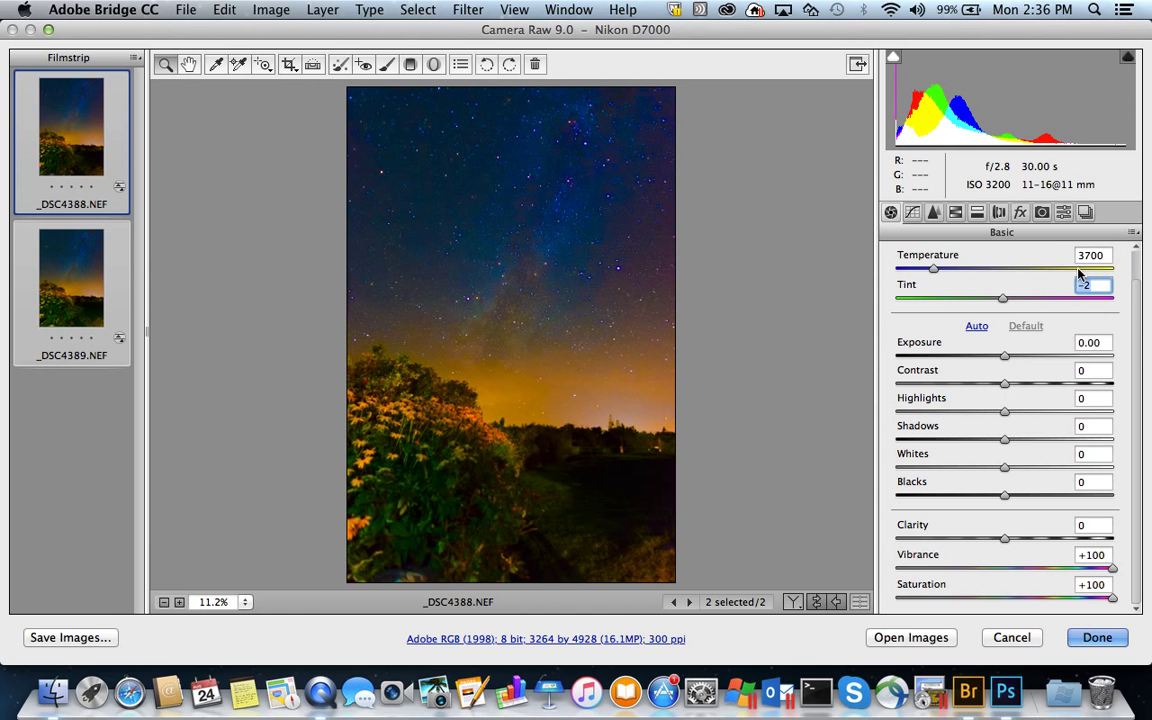
left_click(1106, 257)
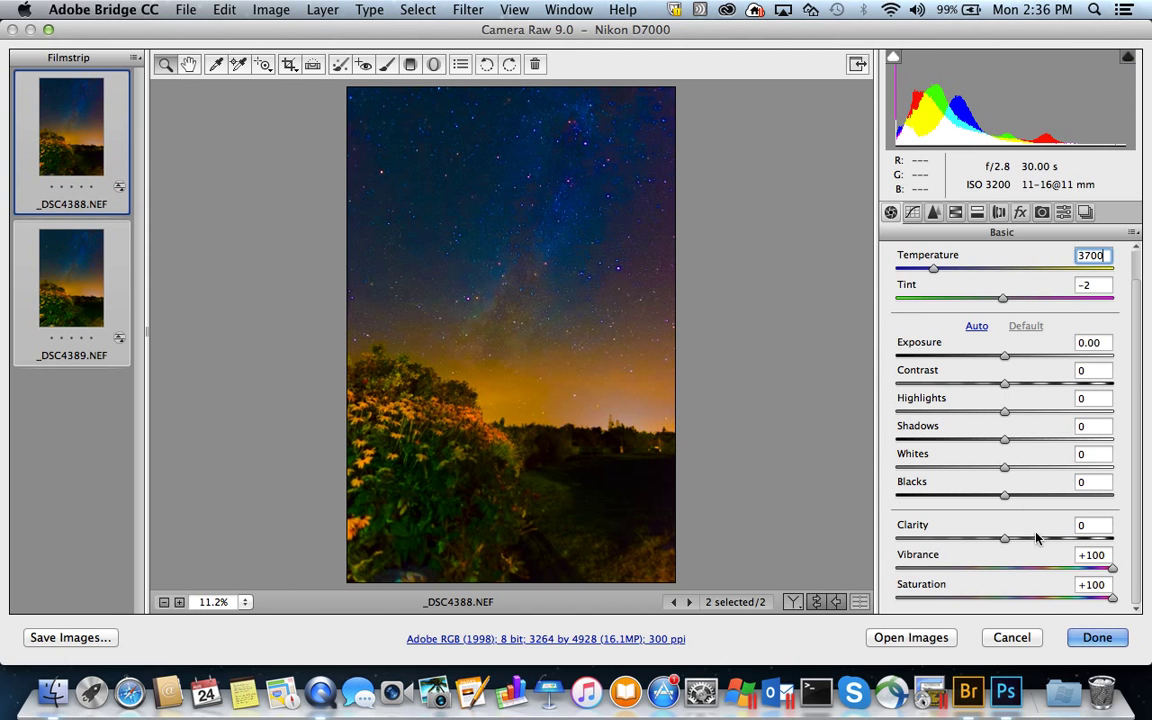
left_click(1110, 598)
Step: Reset Saturation and Vibrance to 0, set Saturation to +45, and begin raising Exposure
double_click(1110, 598)
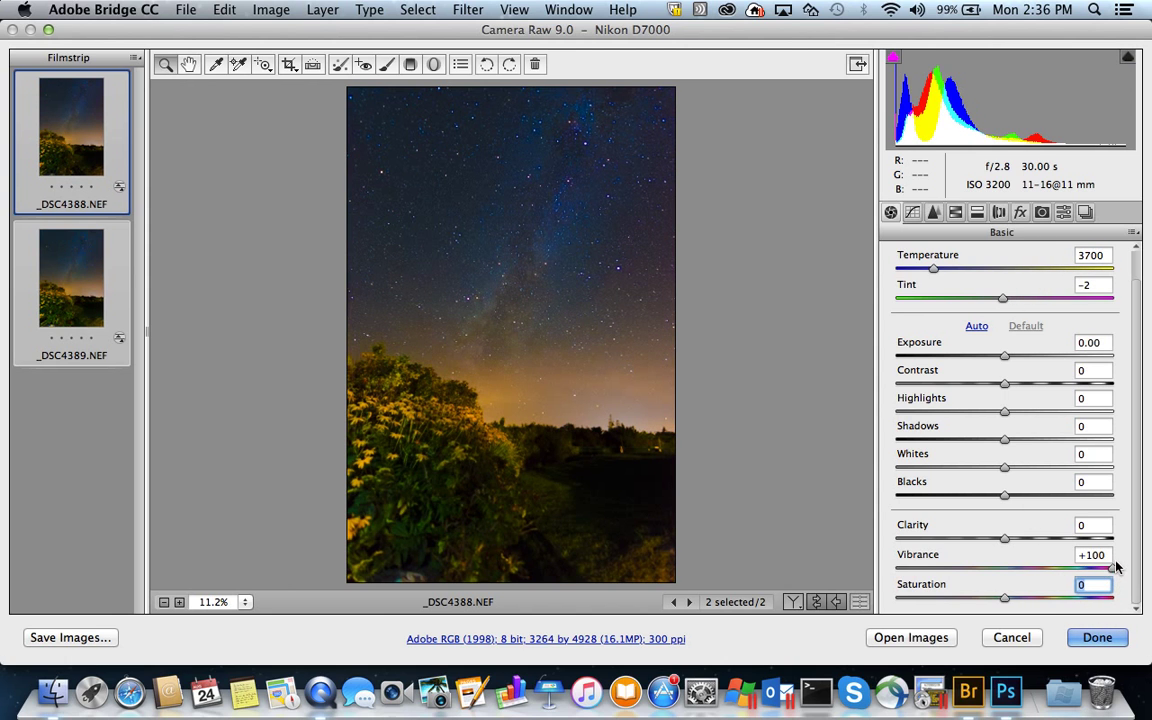
double_click(1112, 568)
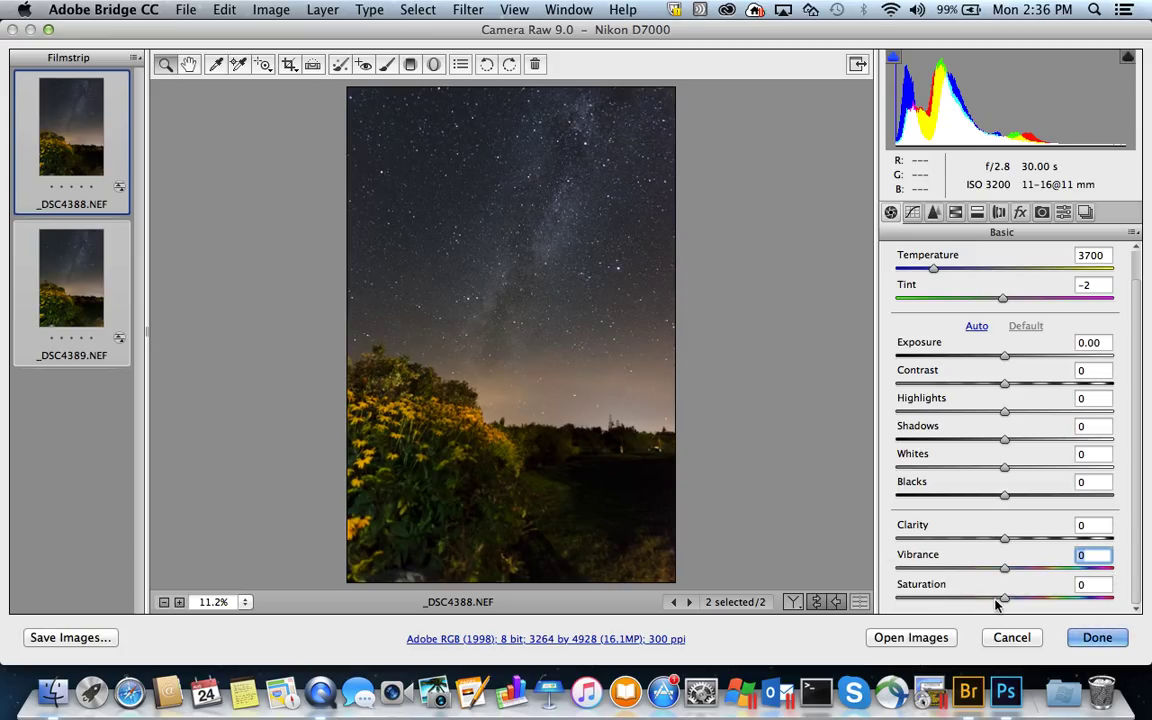
left_click_drag(1006, 599, 1055, 612)
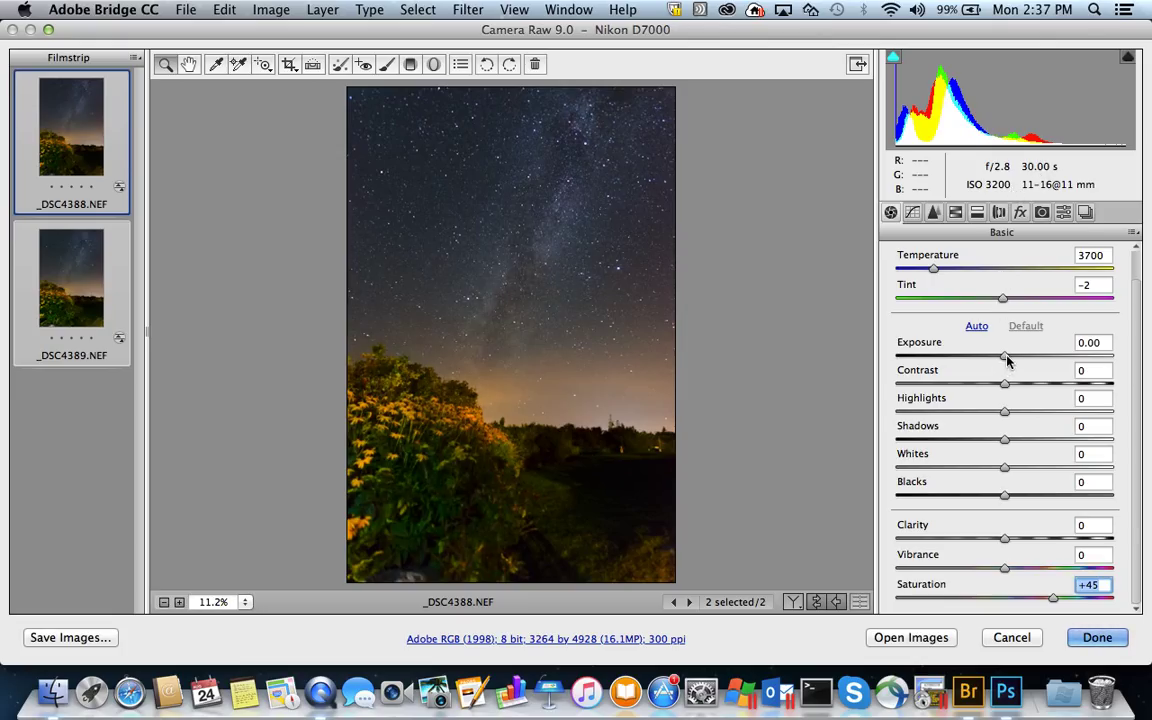
left_click_drag(1006, 363, 1023, 373)
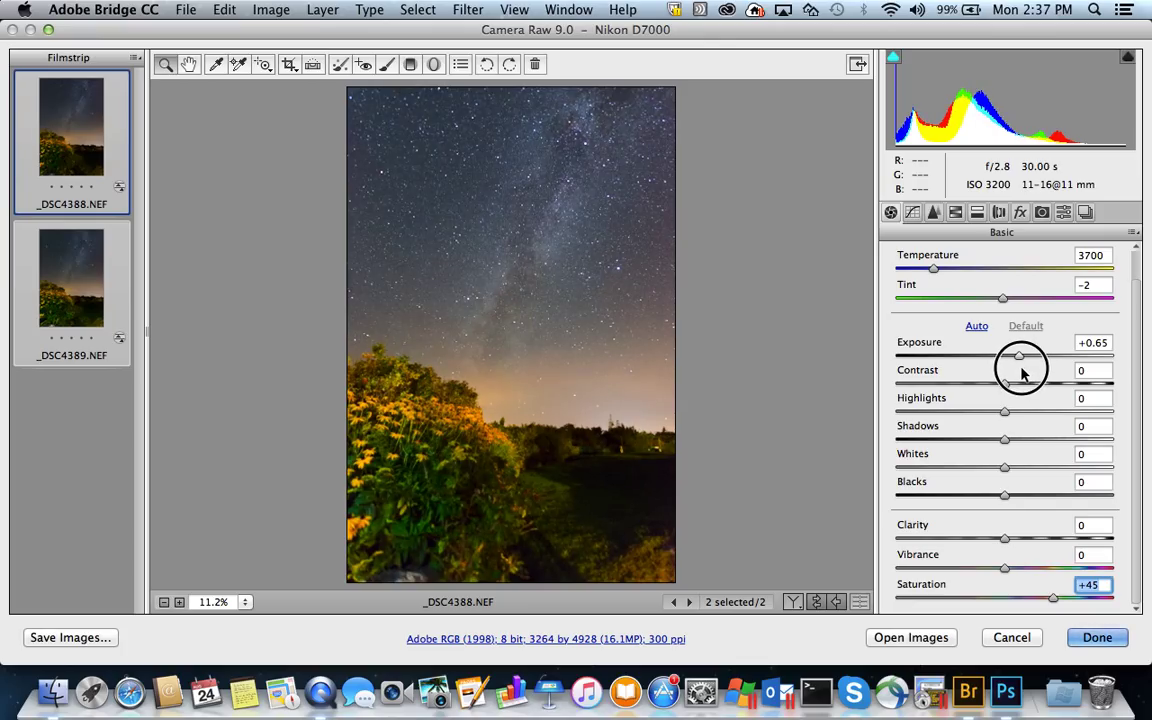
Step: Set Exposure to +0.65 and Highlights to -35, then view the photo at 100%
left_click(1021, 373)
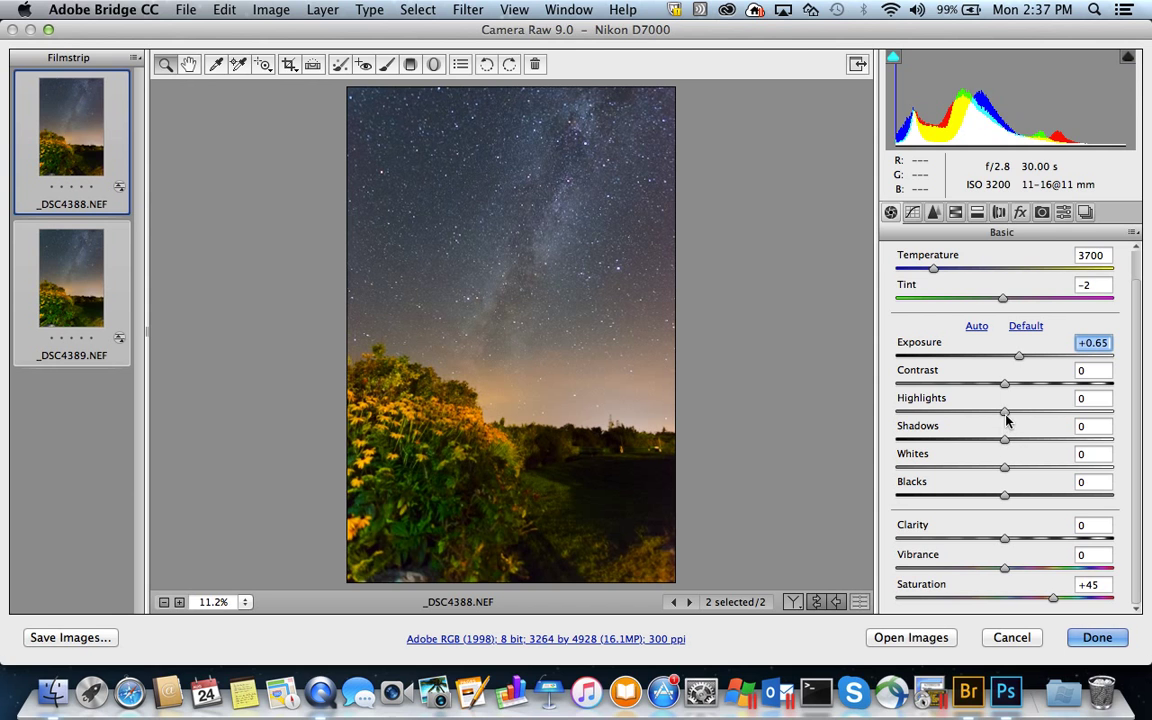
left_click_drag(1005, 421, 967, 412)
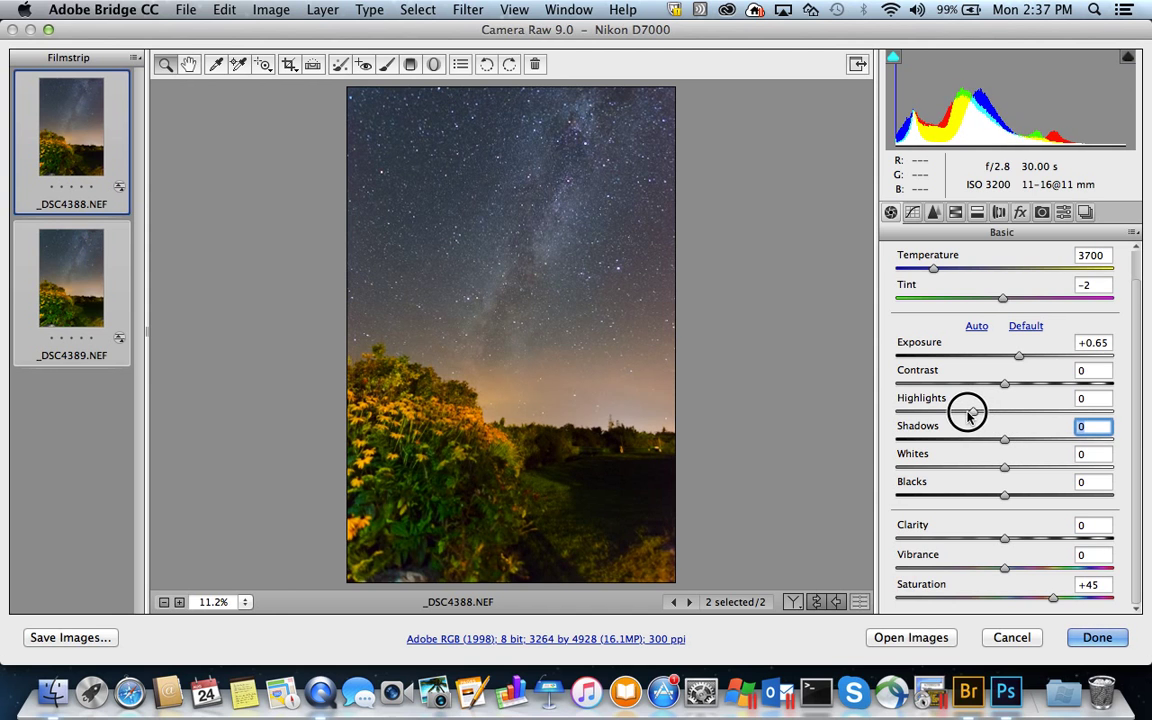
right_click(540, 188)
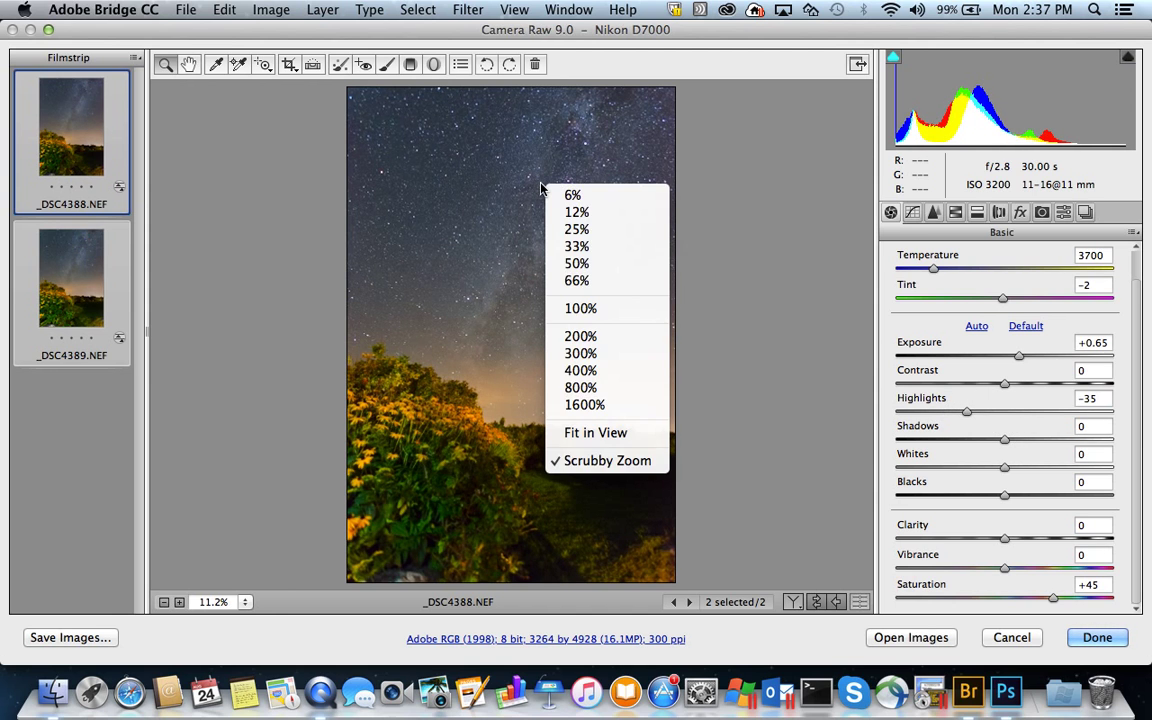
left_click(588, 313)
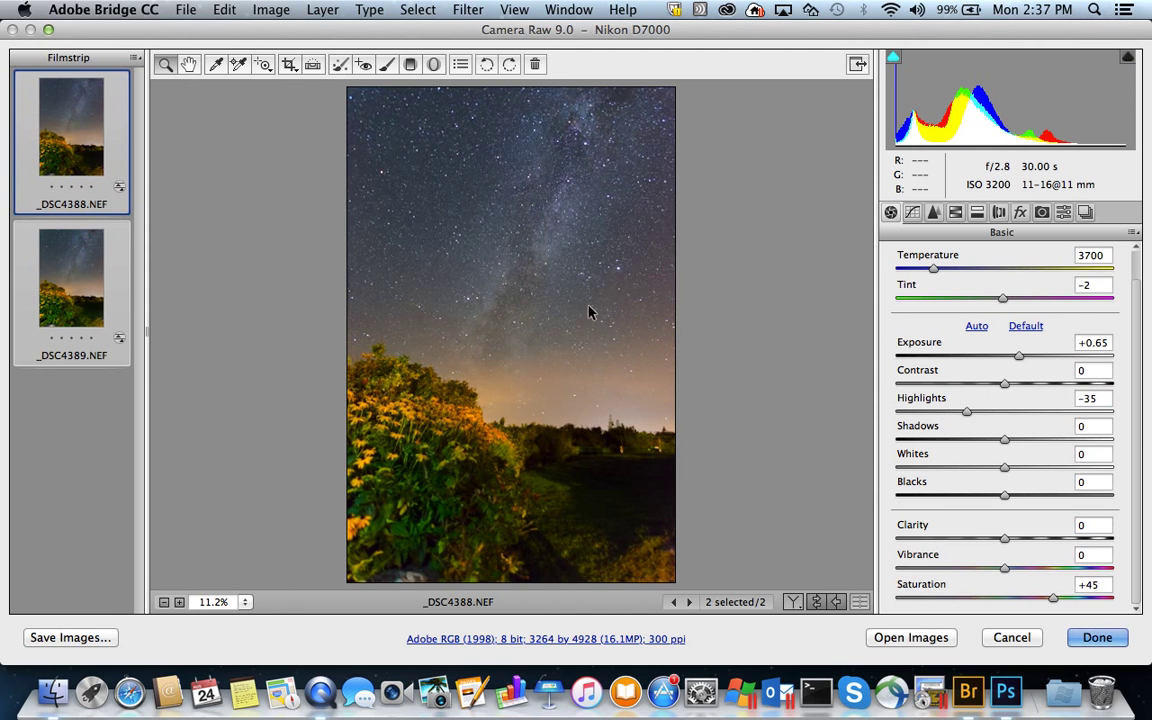
right_click(566, 231)
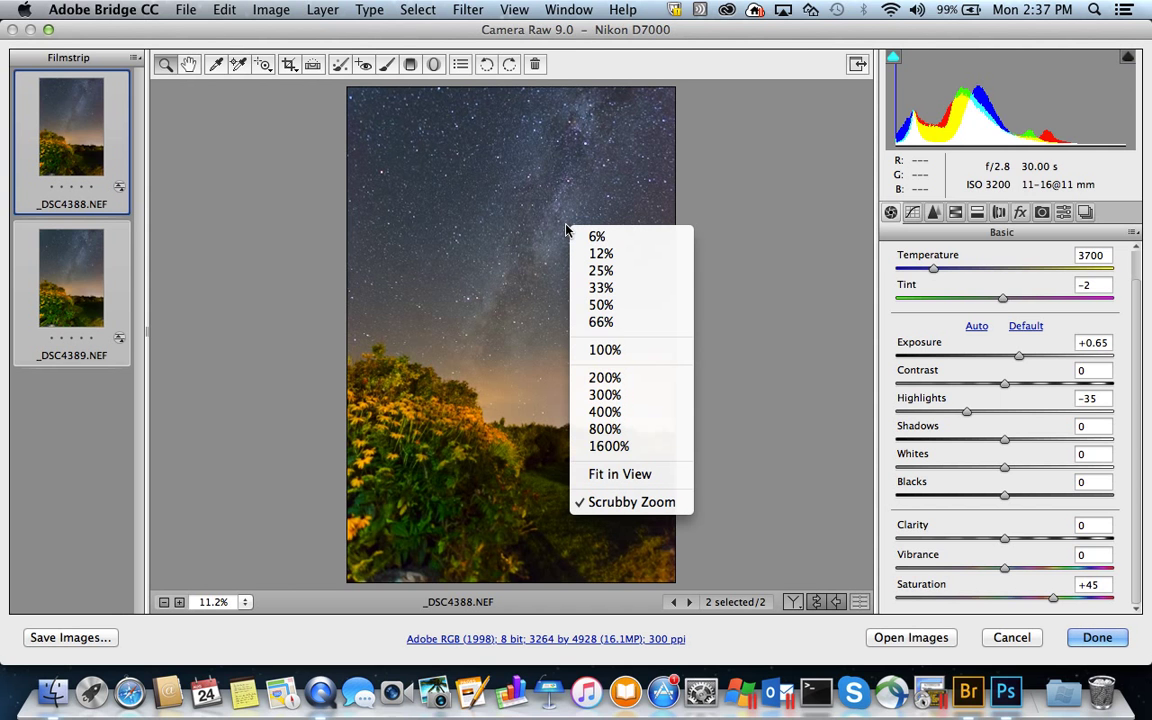
left_click(618, 352)
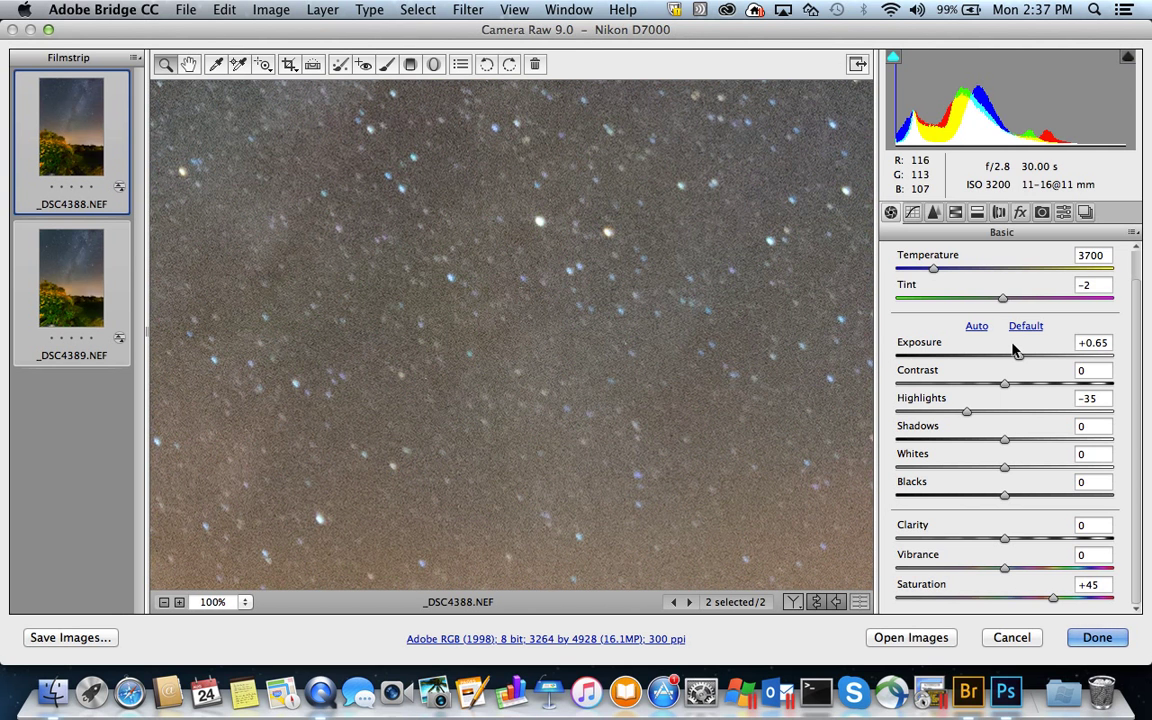
Step: Fit the photo in view and set Highlights -58, Contrast +25 and Blacks +33
left_click_drag(966, 414, 880, 424)
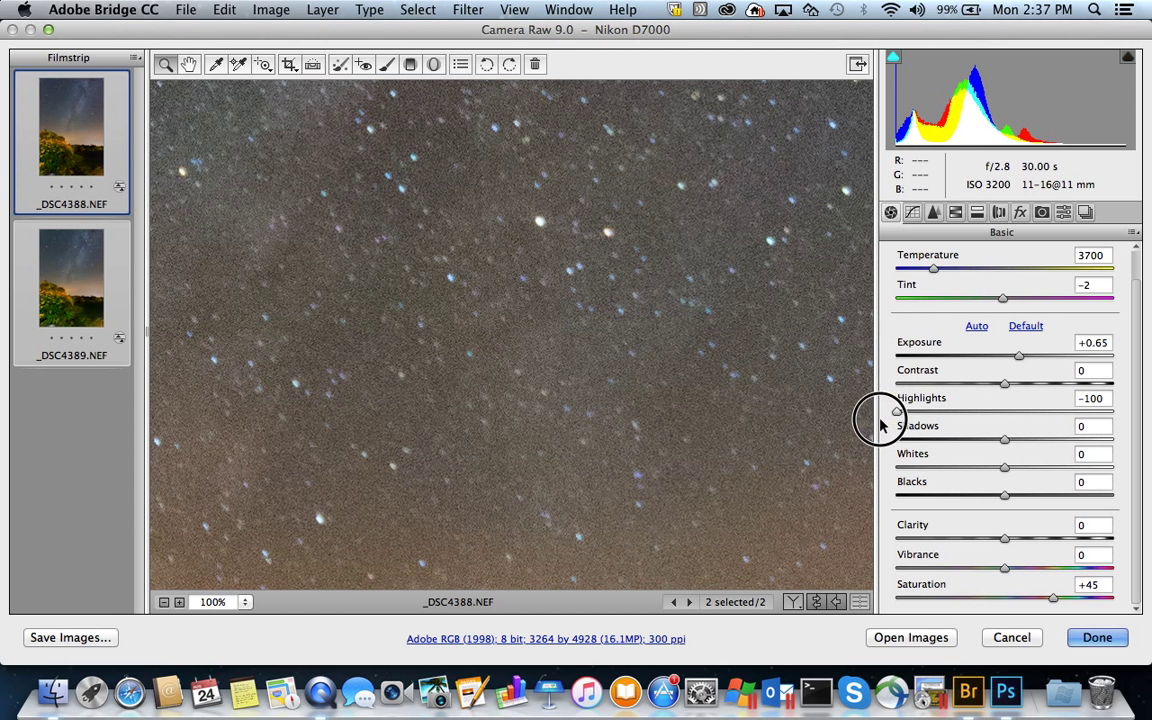
right_click(636, 327)
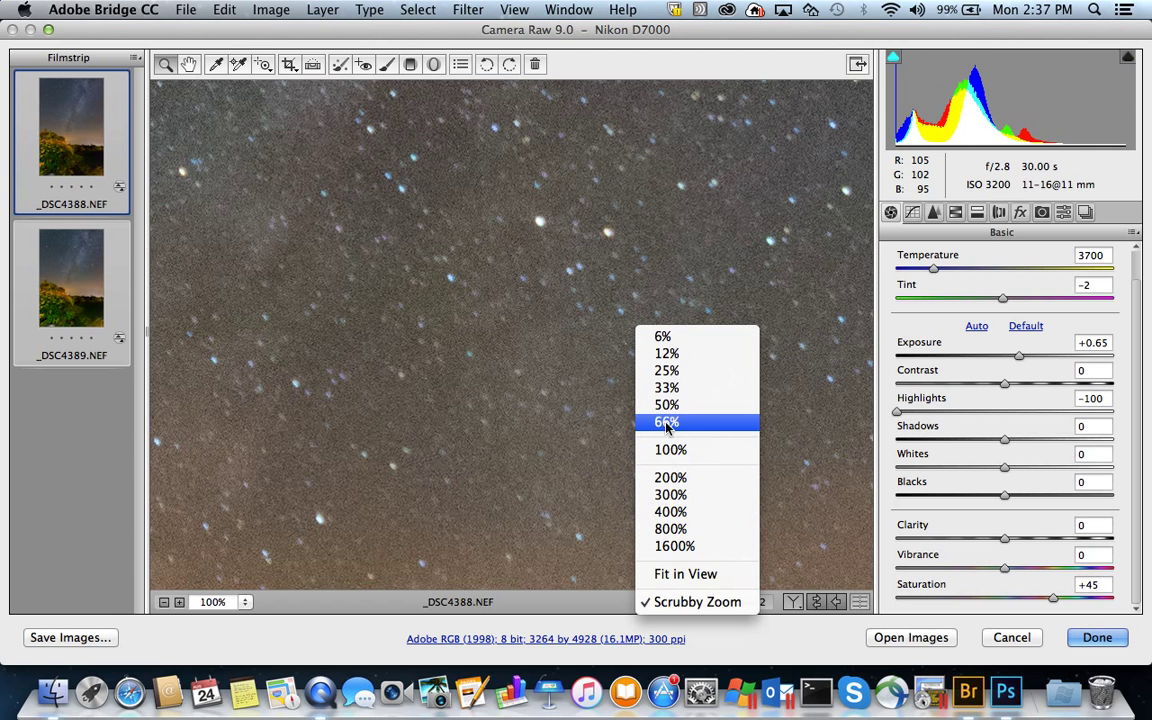
left_click(665, 573)
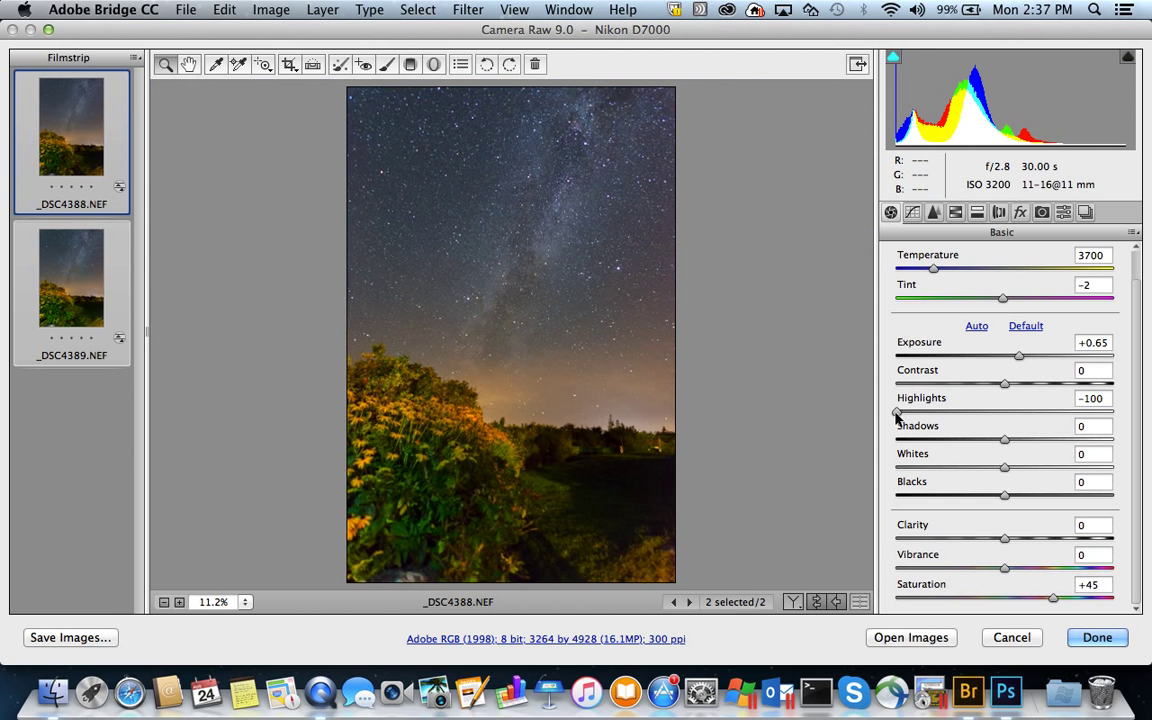
left_click_drag(897, 418, 861, 406)
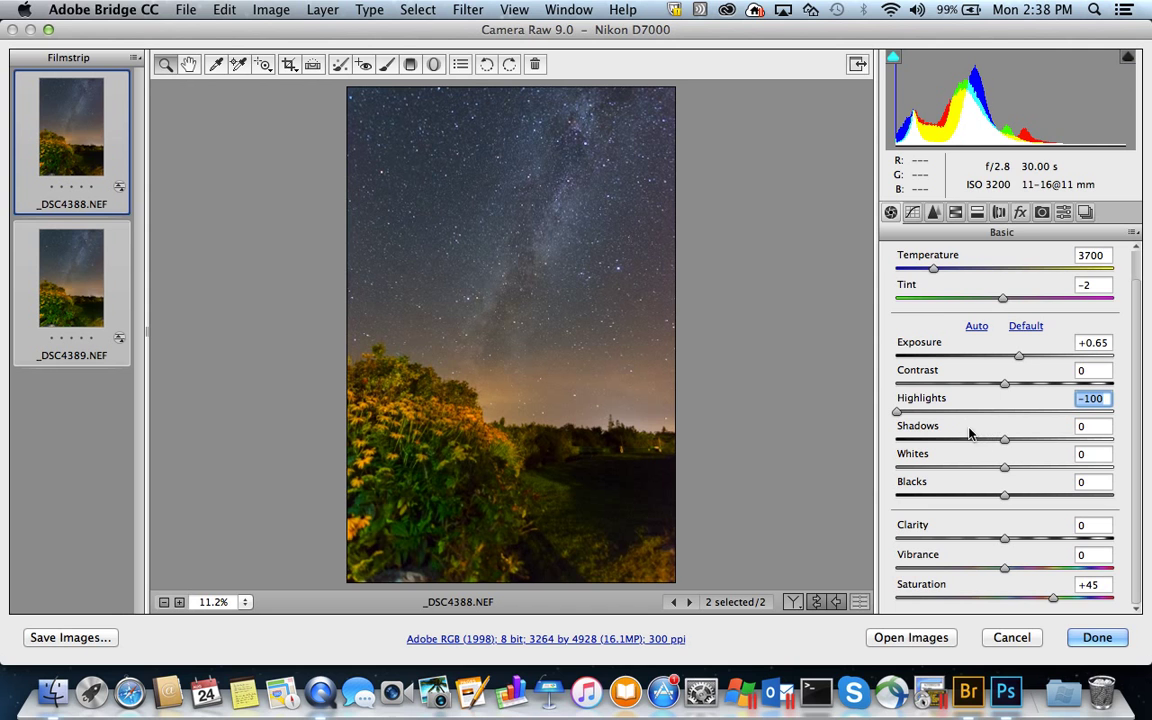
left_click_drag(899, 412, 947, 420)
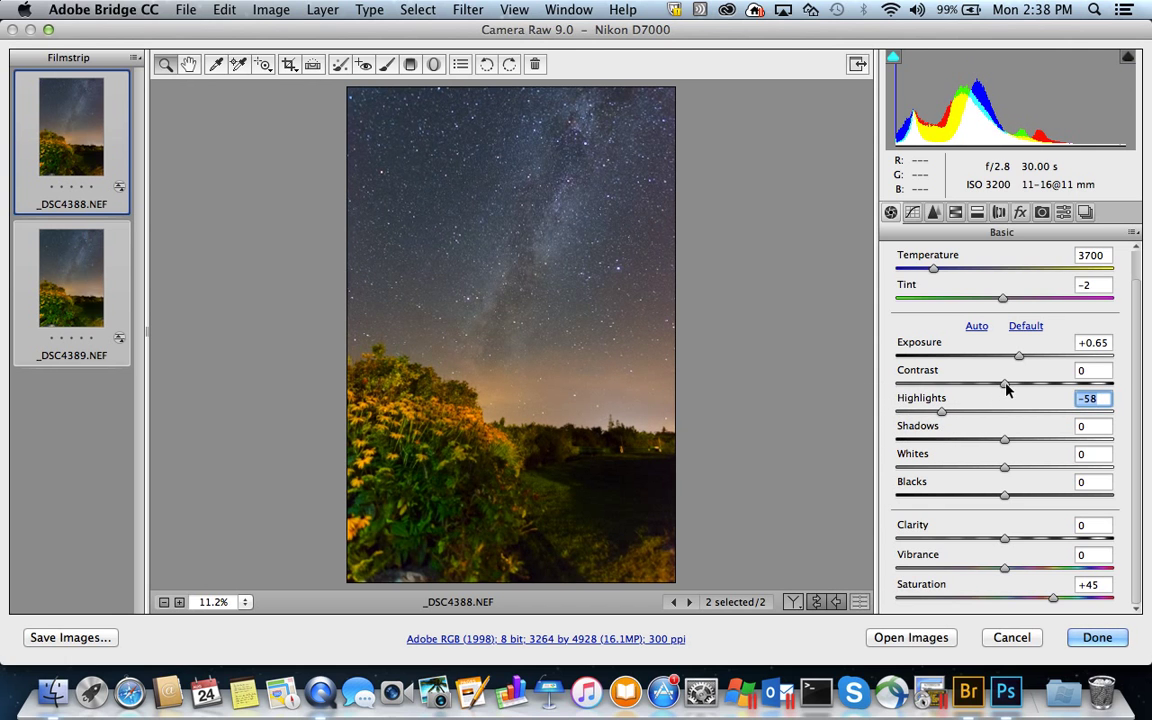
left_click_drag(1006, 390, 1031, 388)
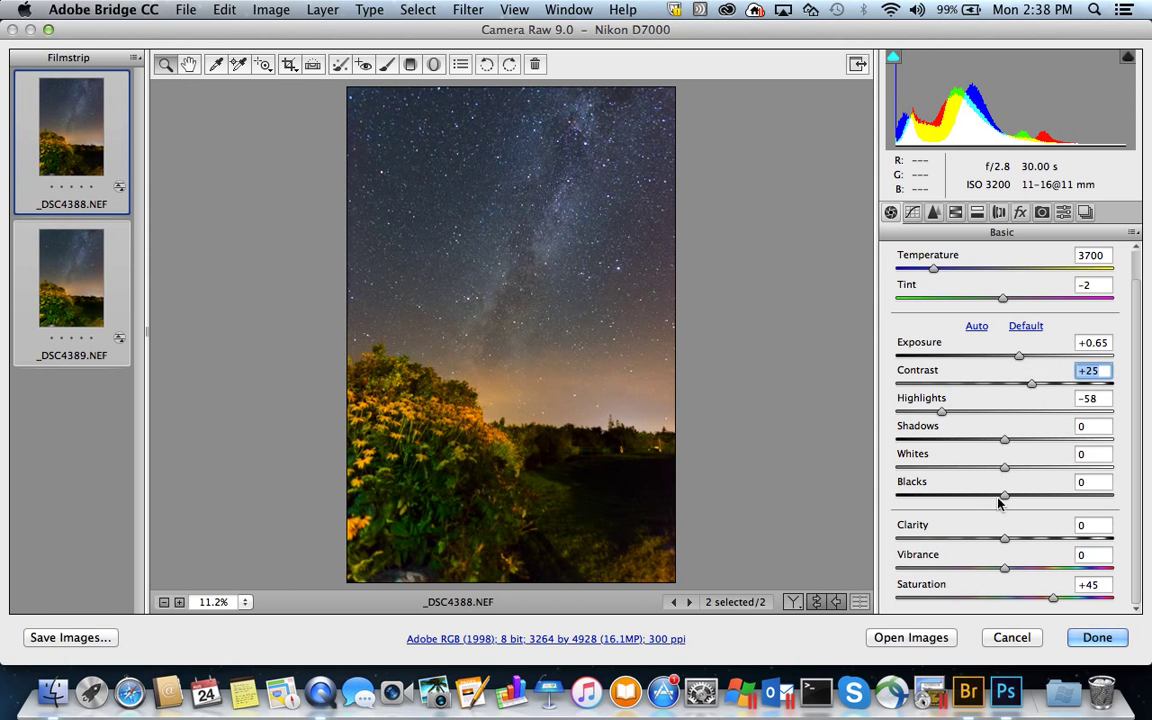
left_click_drag(1008, 500, 1018, 547)
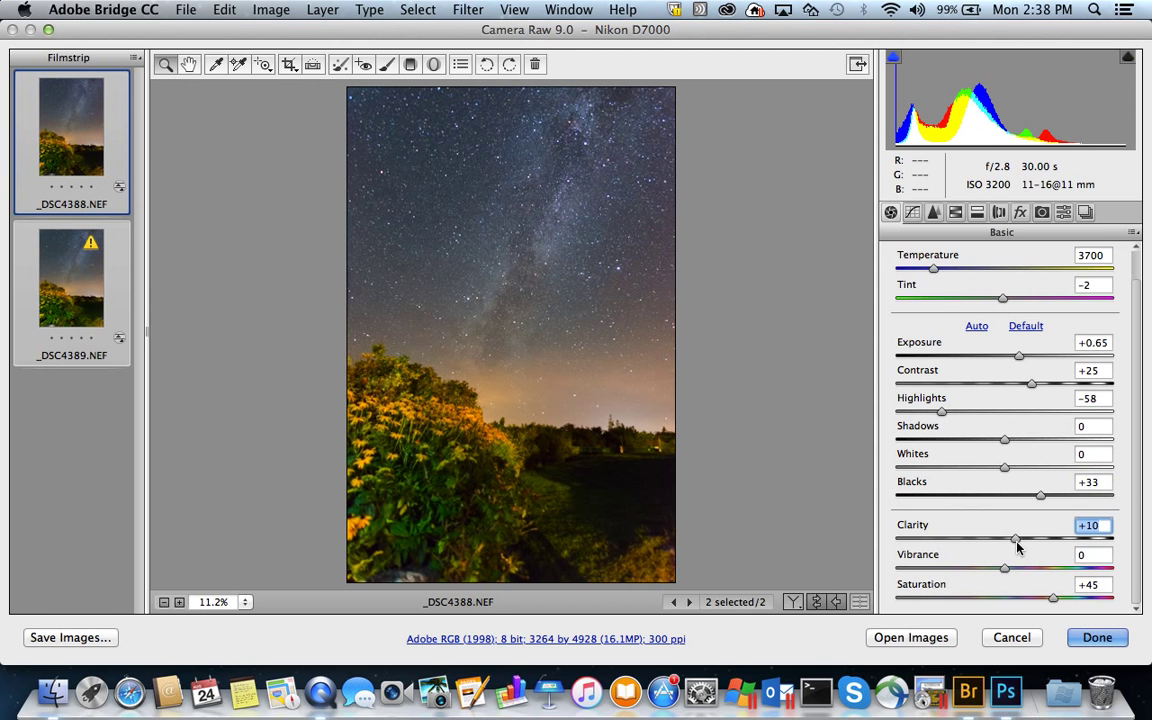
Step: Zoom into the stars at 50% and reset Clarity, then raise it to +18
left_click(618, 264)
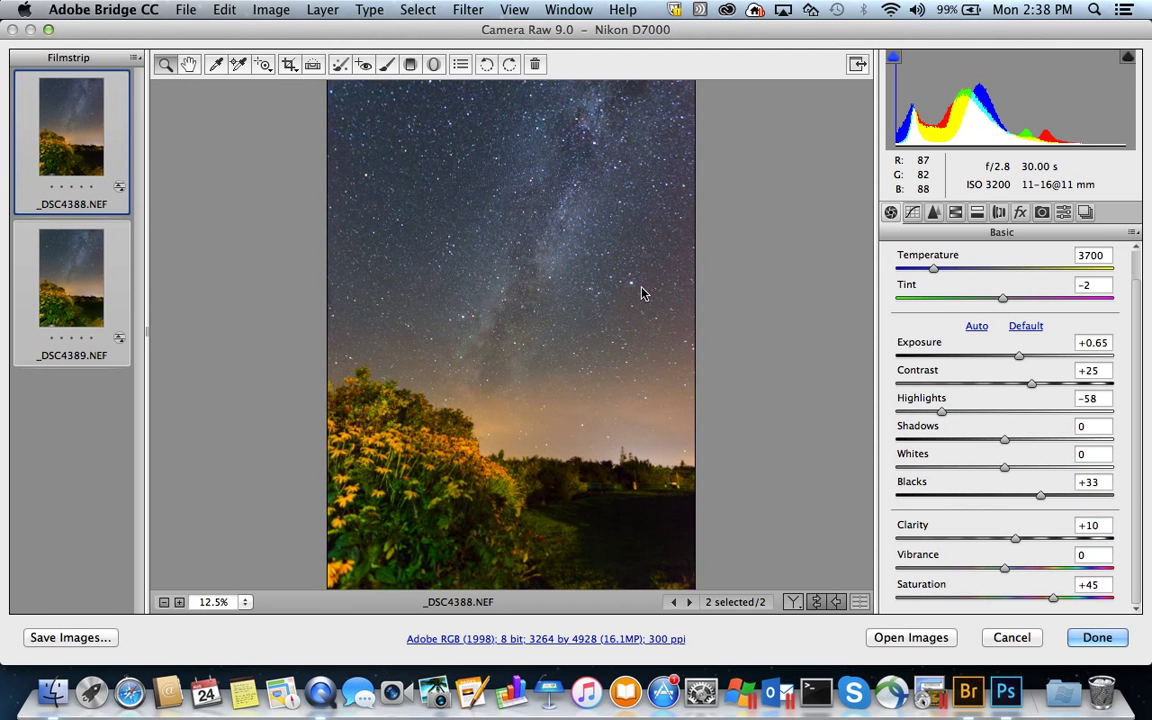
left_click(641, 286)
left_click(641, 286)
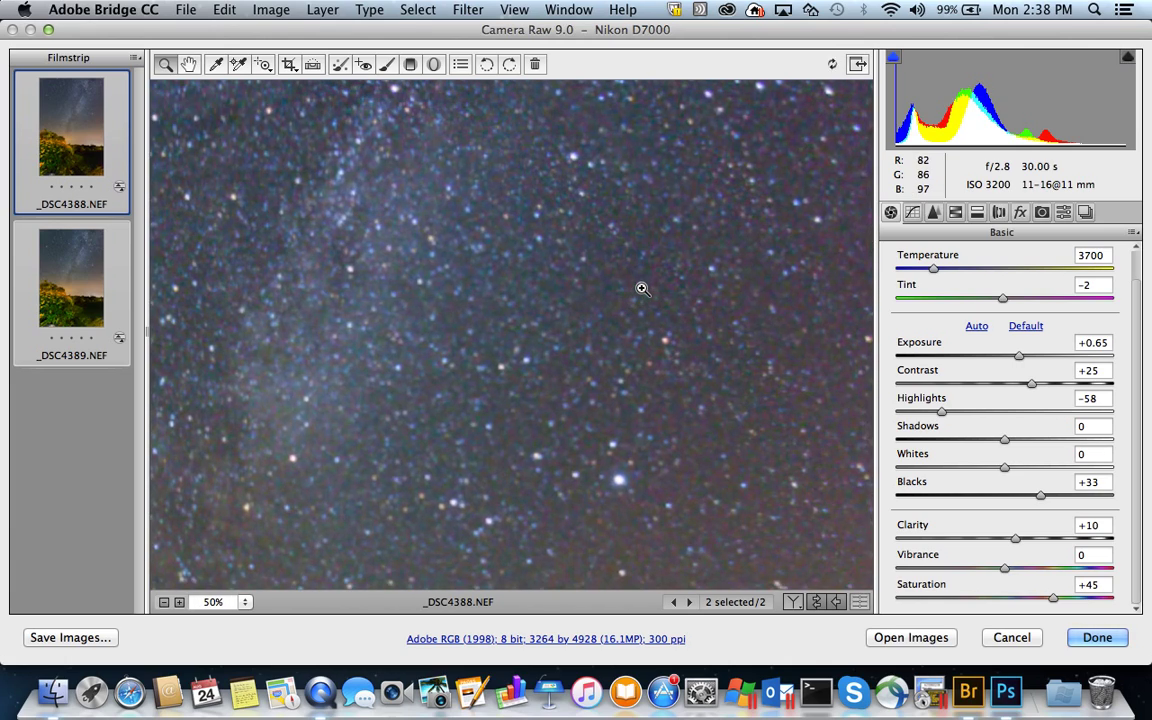
left_click(631, 378)
left_click(631, 378)
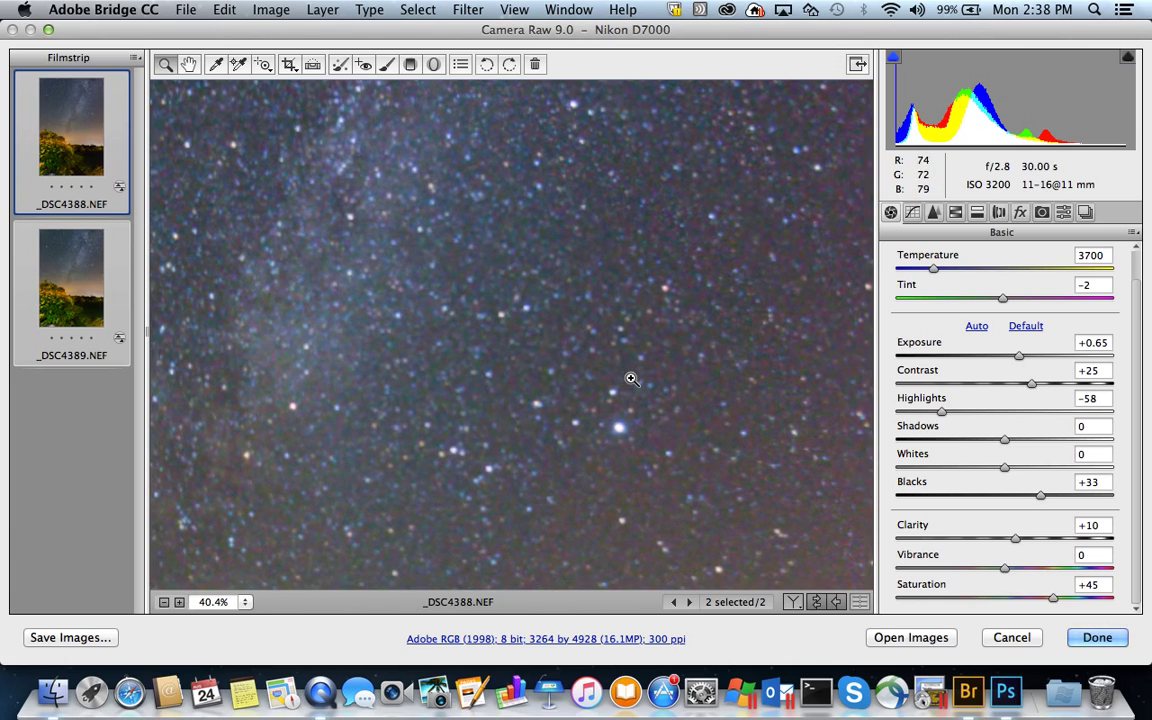
left_click(1015, 537)
double_click(1015, 537)
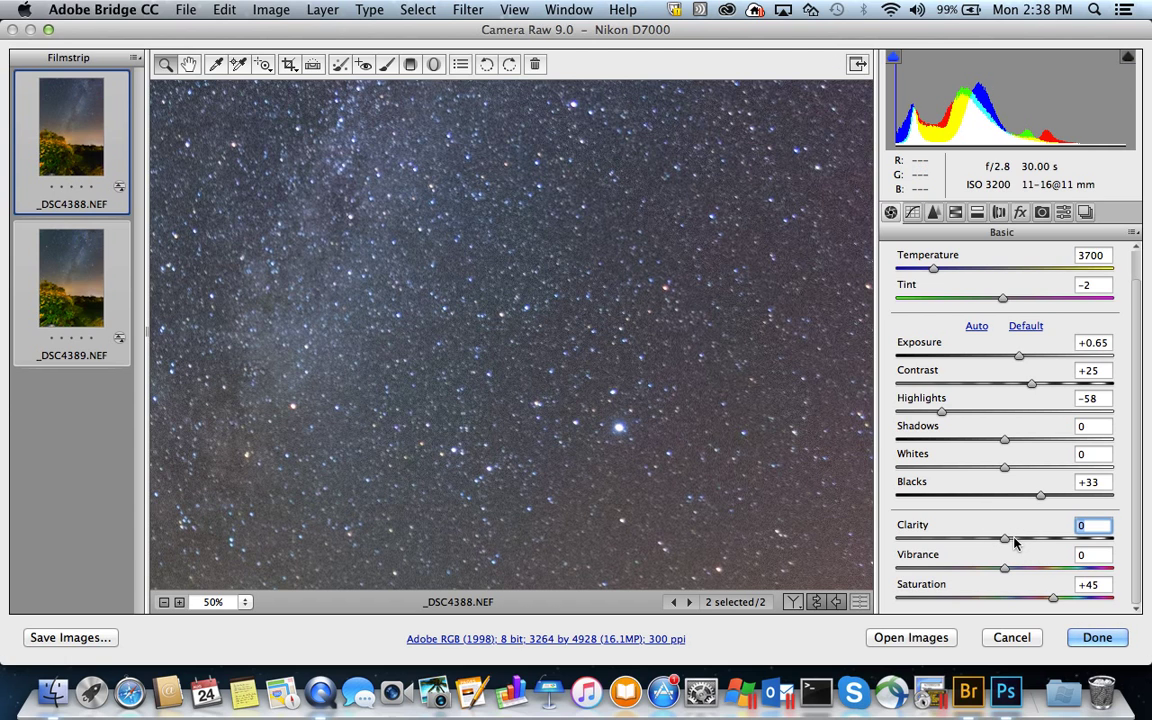
left_click_drag(1013, 541, 1031, 541)
Step: Set Highlights -99 and Contrast +33 on the fitted photo, then review Lens Corrections' Color settings
mouse_move(941, 411)
left_mouse_down()
mouse_move(880, 420)
mouse_move(894, 406)
left_mouse_up()
left_click(566, 335)
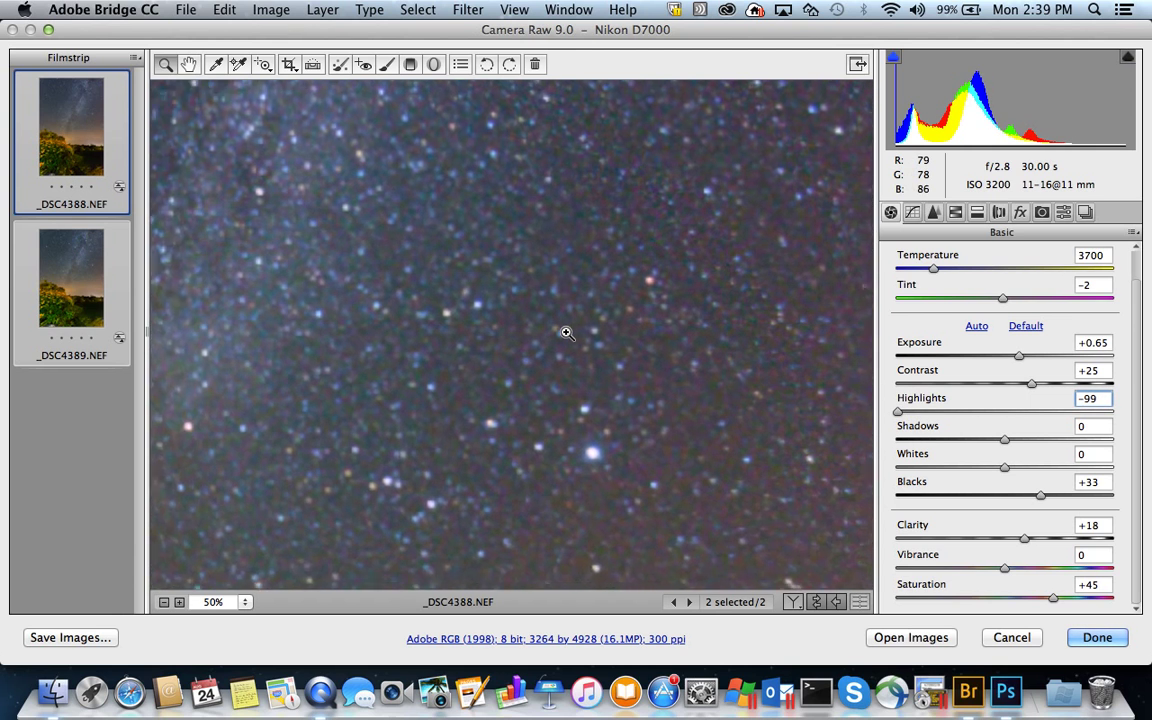
right_click(572, 296)
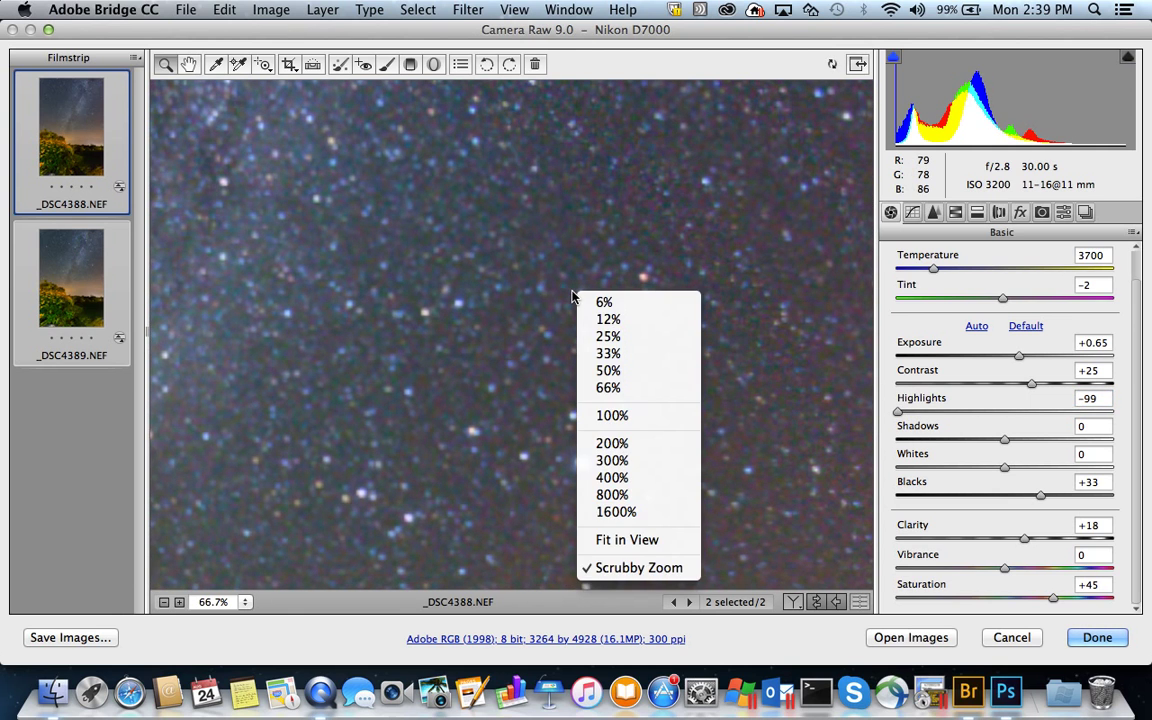
left_click(615, 540)
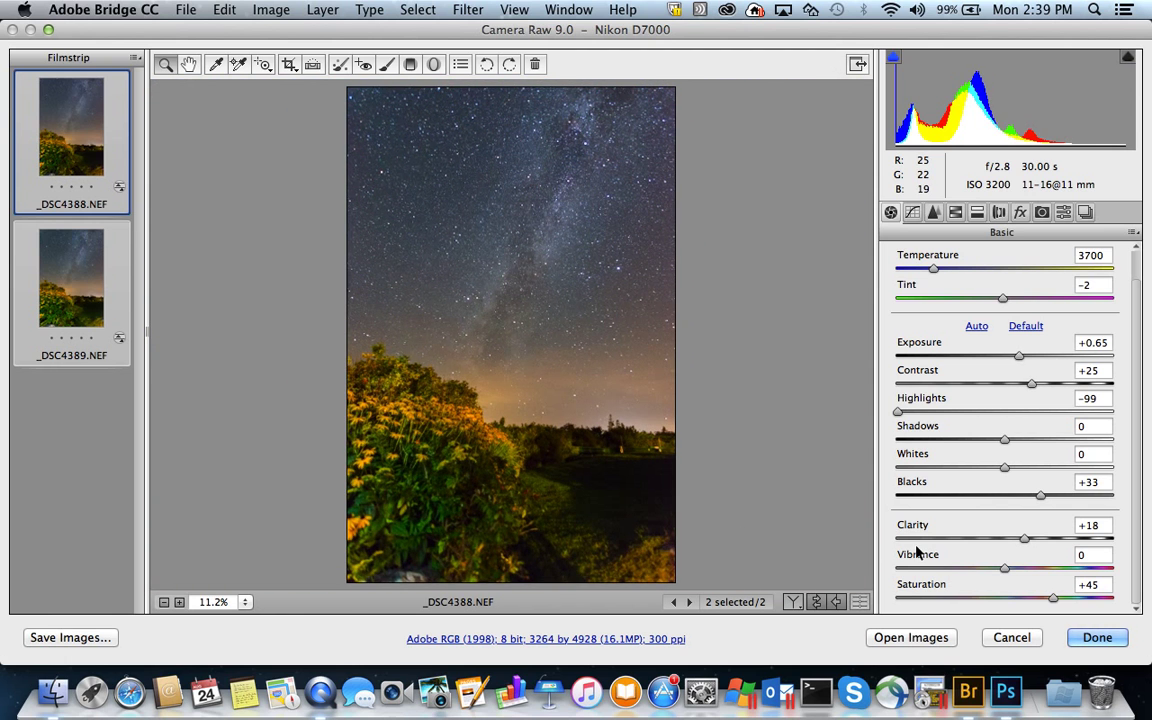
left_click(98, 303)
left_click(1035, 385)
left_click_drag(1040, 388, 1040, 386)
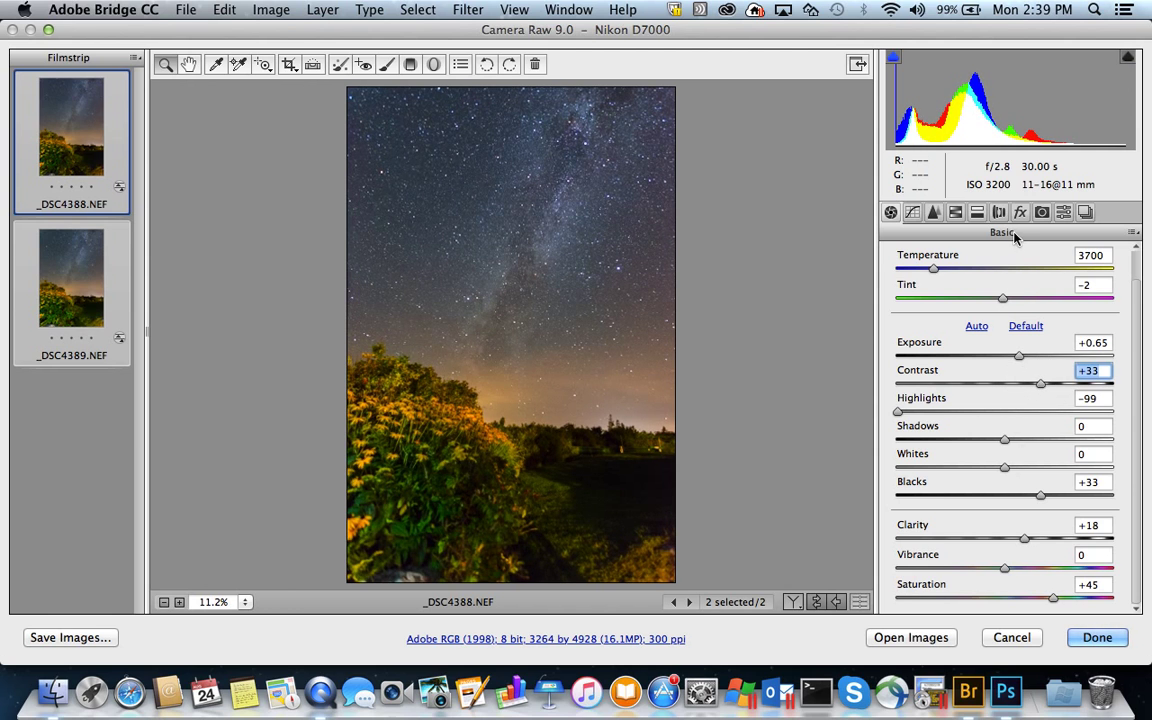
left_click(999, 213)
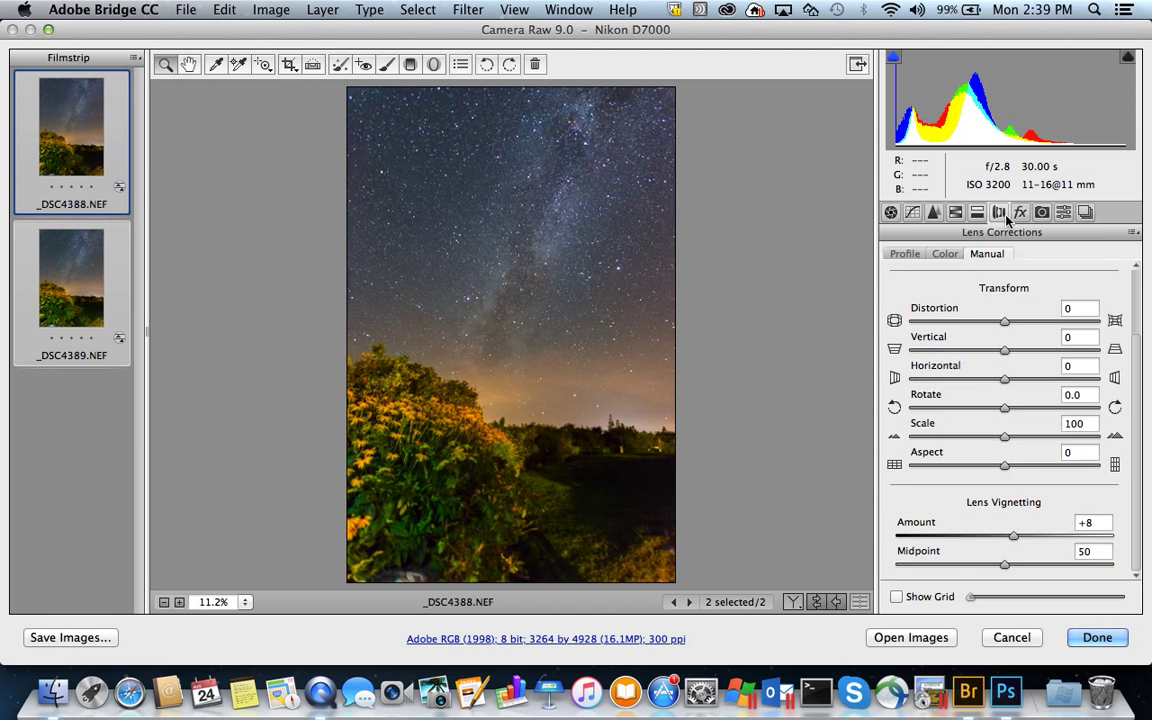
left_click(947, 253)
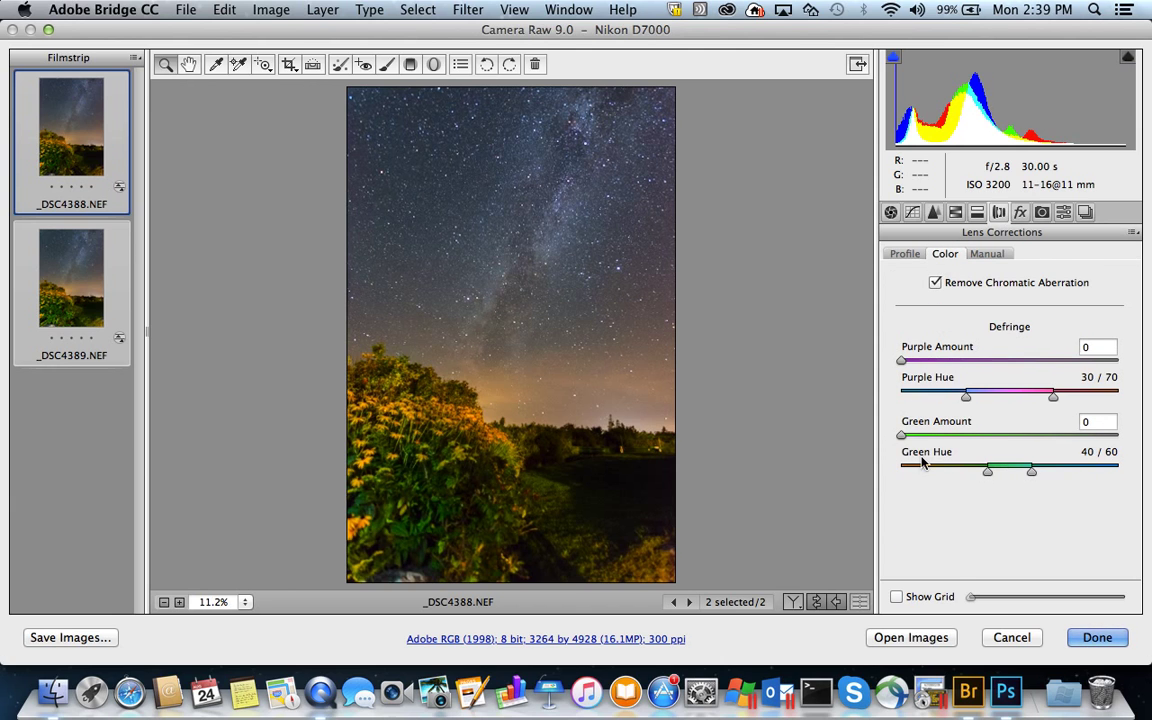
Step: Save the Camera Raw edits, then reopen _DSC4388 to recheck it and close without changes
left_click(1085, 641)
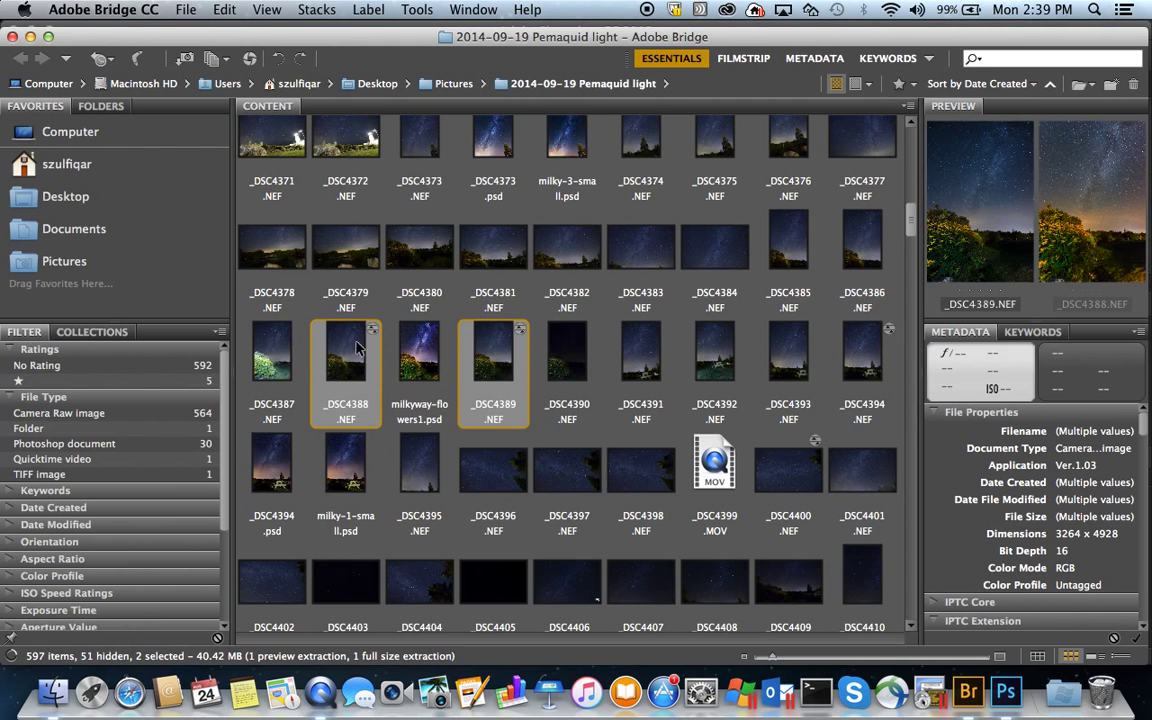
left_click(341, 360)
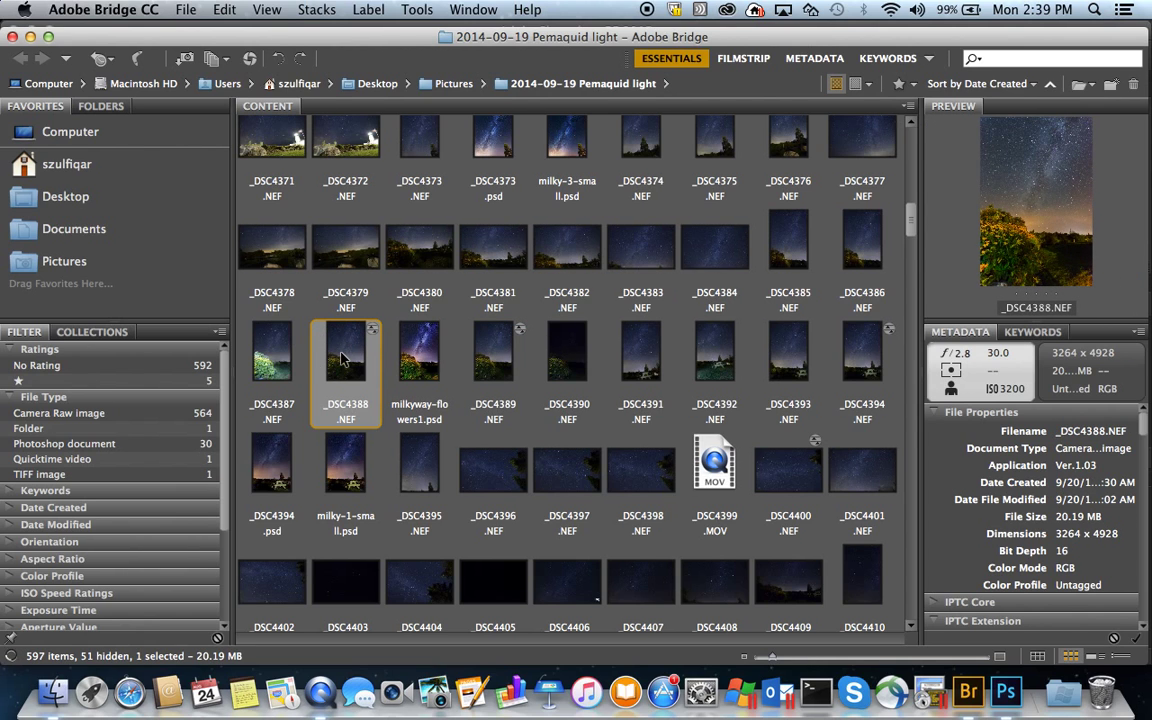
key("super+r")
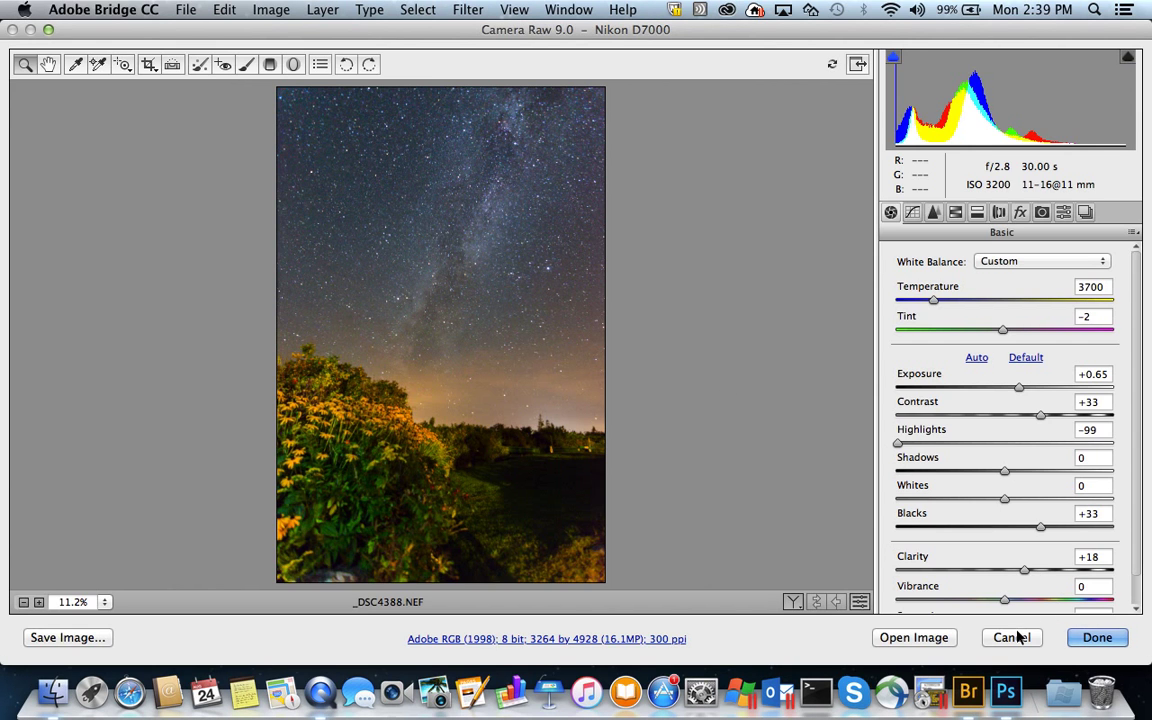
left_click(1019, 644)
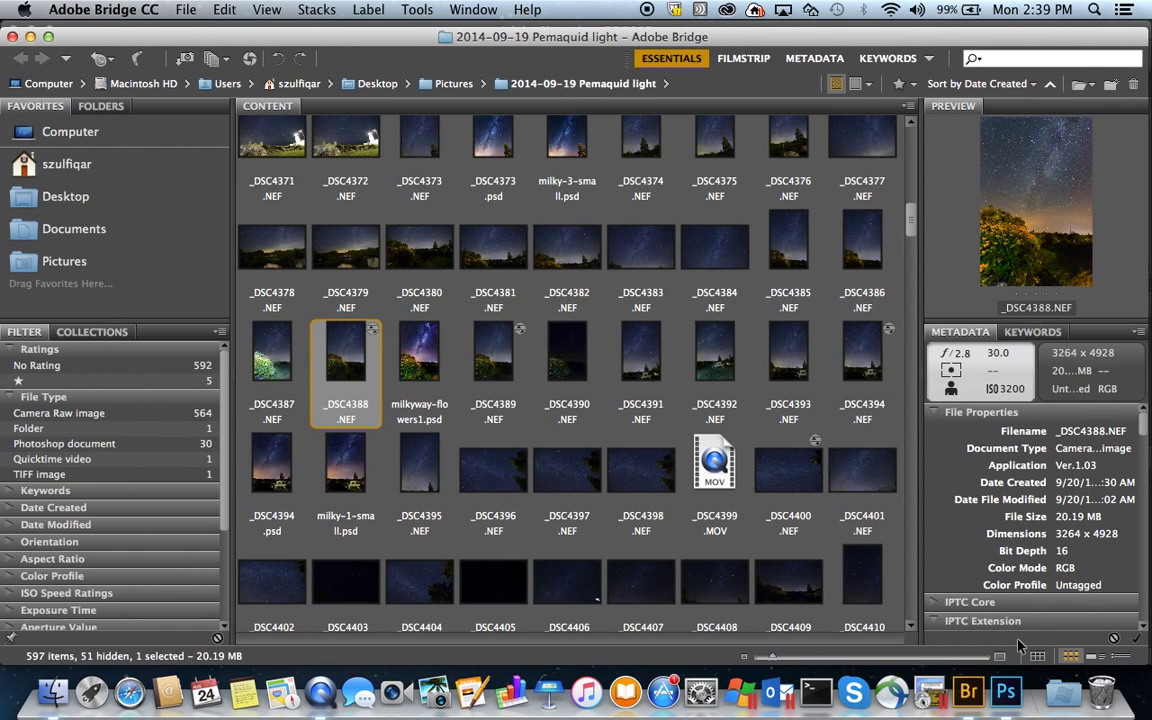
Step: Recheck _DSC4389 in Camera Raw, then select the files _DSC4388 through _DSC4389
key("Right")
key("super+r")
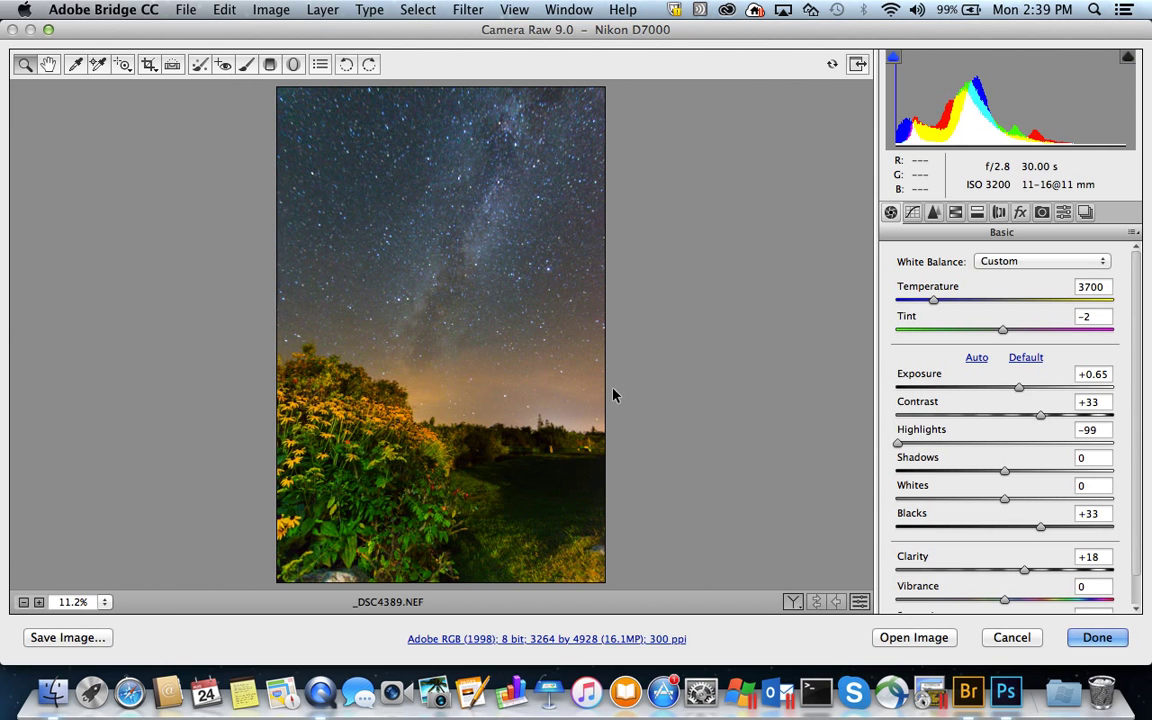
key("Return")
key("super+r")
key("Return")
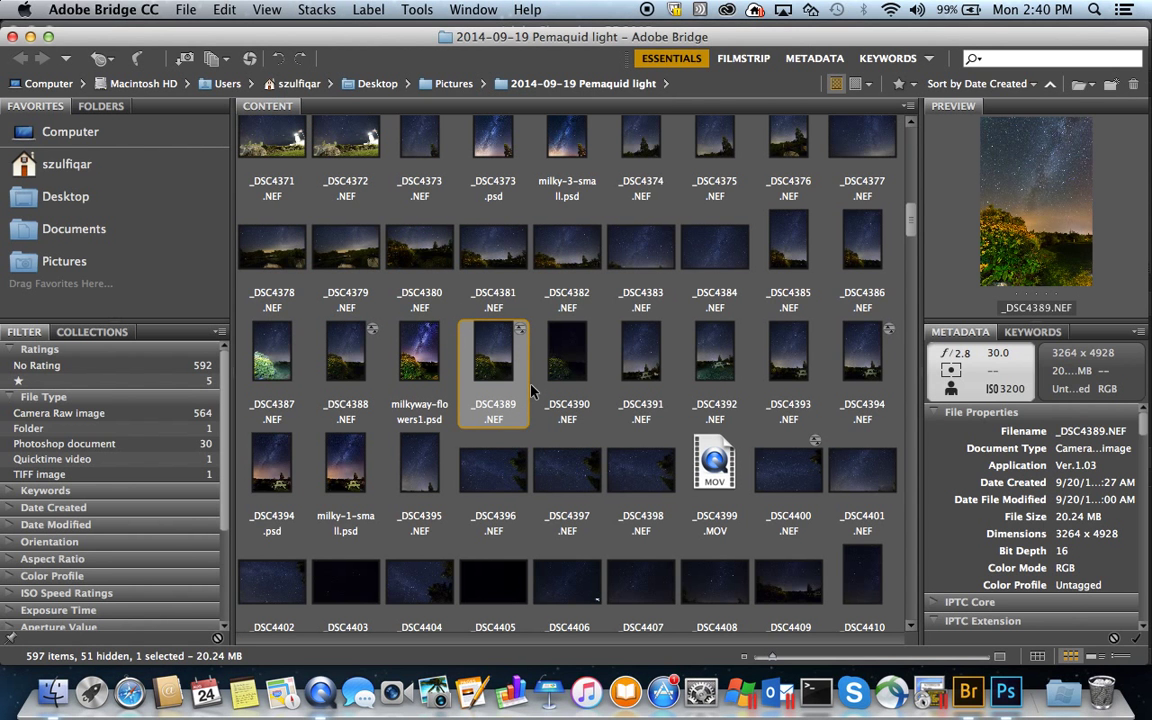
left_click(330, 338, "shift")
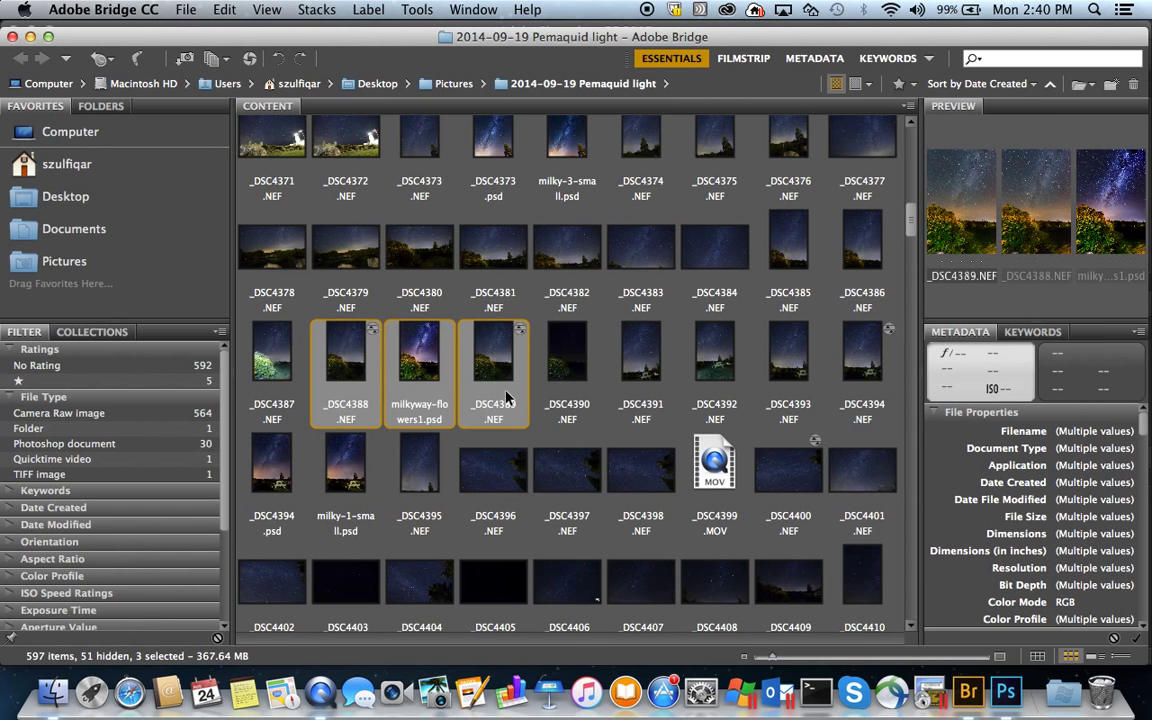
Step: Select _DSC4388 and _DSC4389 and run Tools > Photoshop > Load Files into Photoshop Layers
left_click(372, 322)
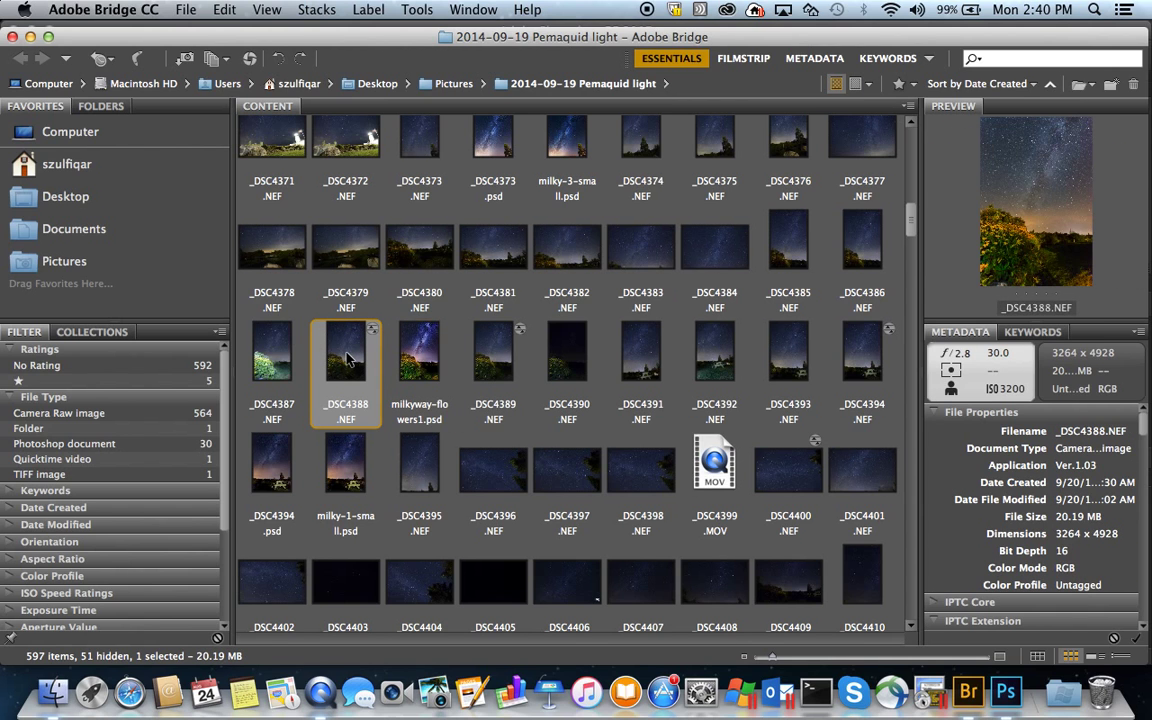
left_click(495, 366, "super")
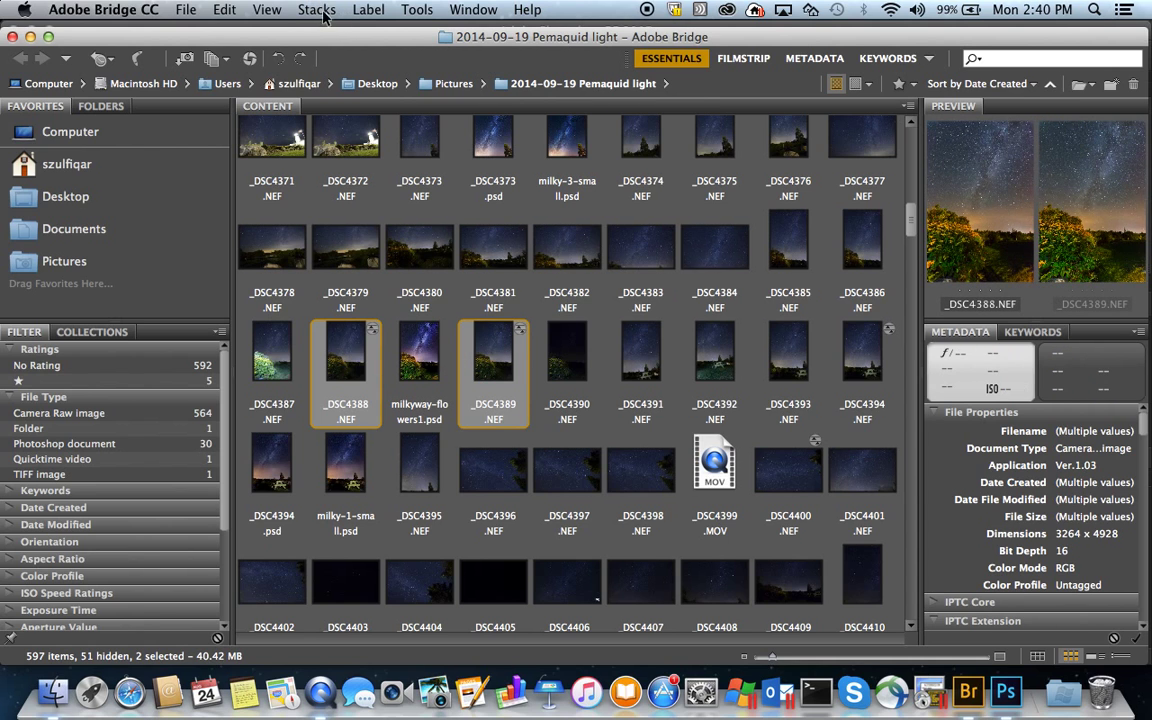
left_click(417, 10)
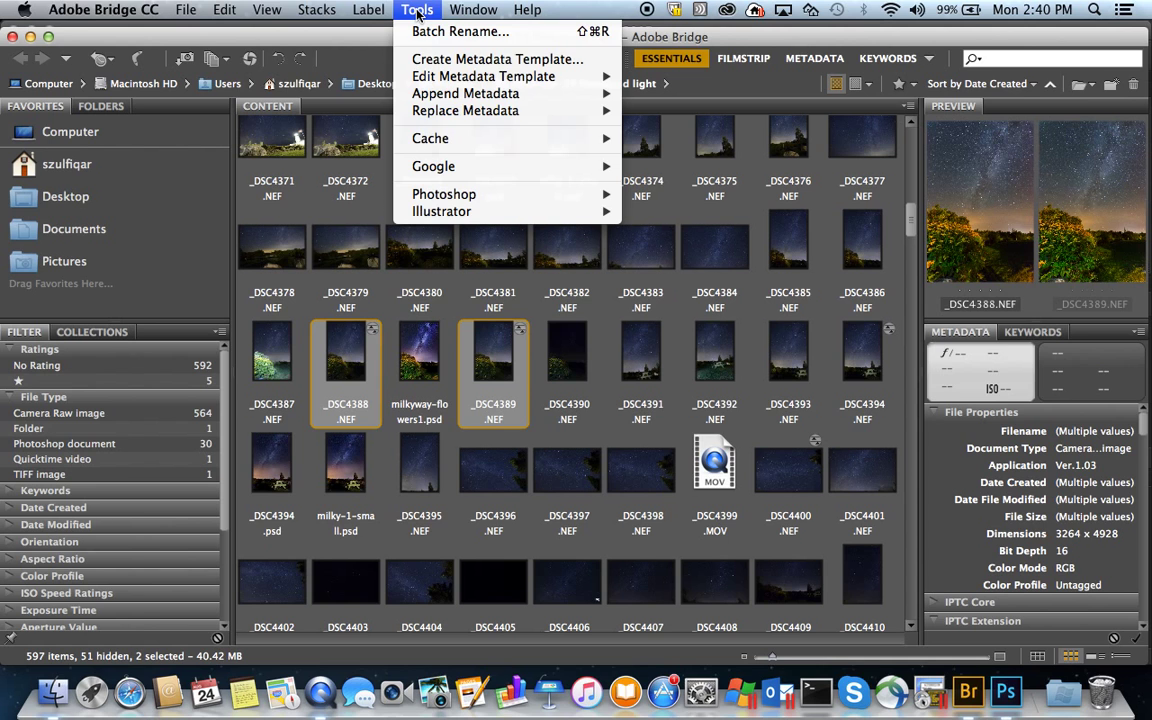
mouse_move(445, 198)
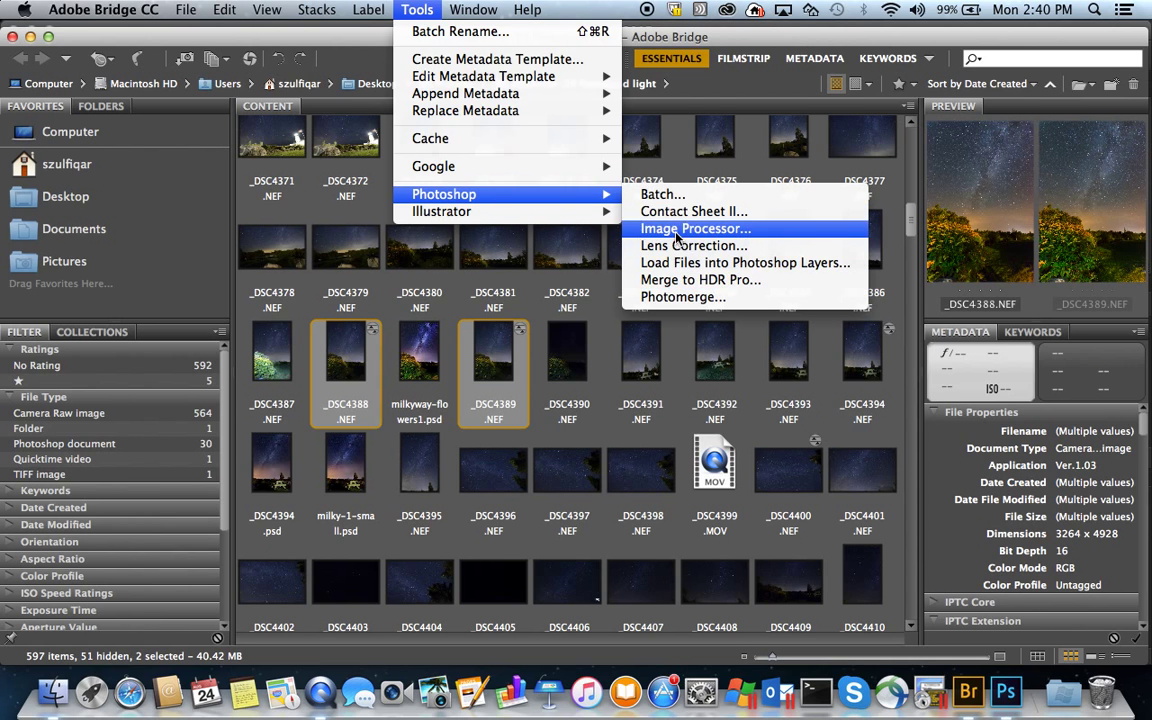
left_click(678, 263)
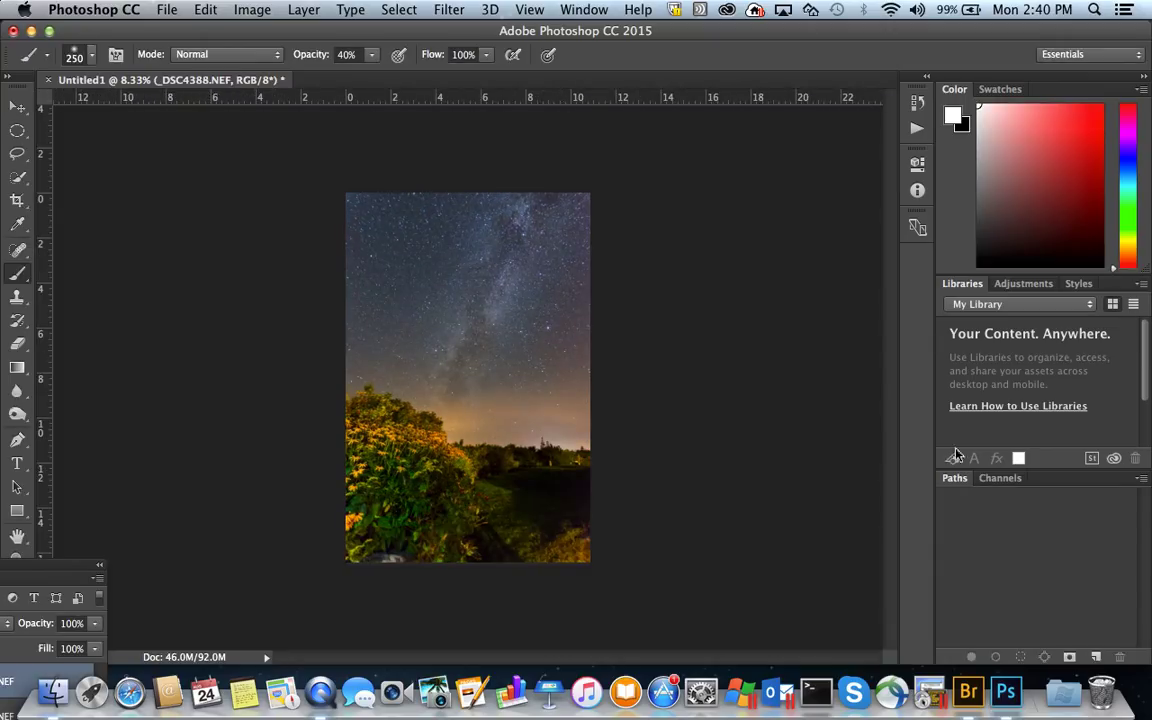
Step: Zoom in and rearrange panels, docking Layers with Paths and Channels and closing Libraries
left_click(1000, 479)
left_click(954, 479)
left_click_drag(31, 560, 1070, 474)
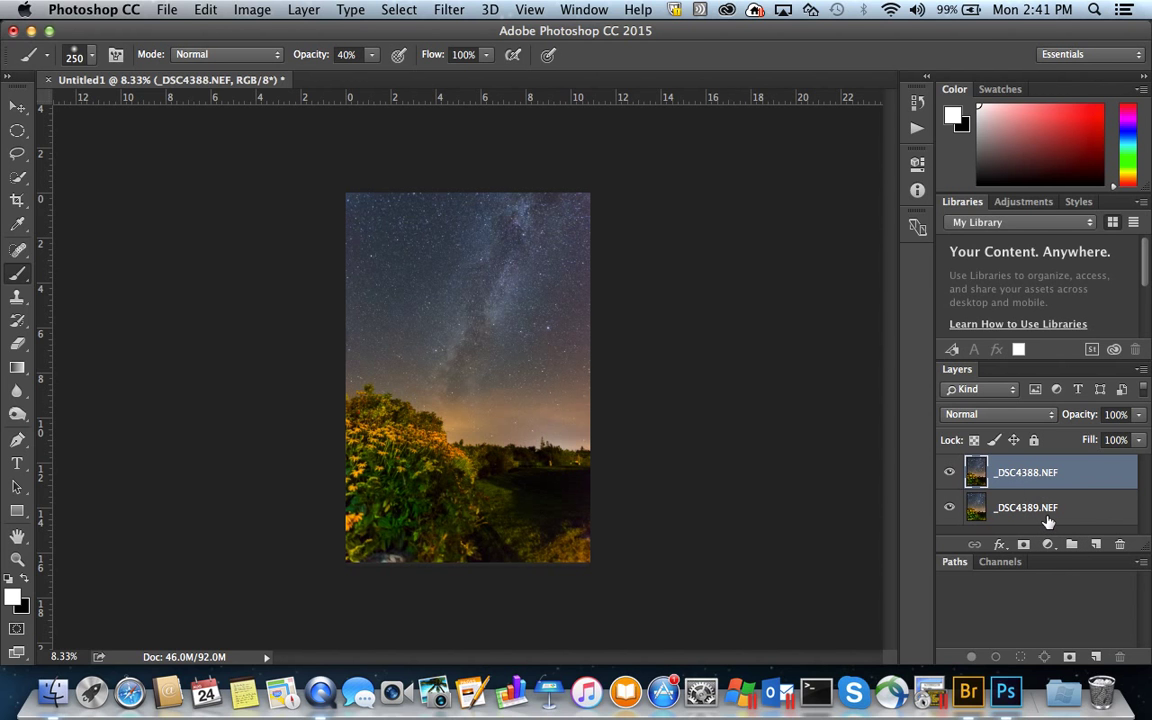
key("super+equal")
key("super+equal")
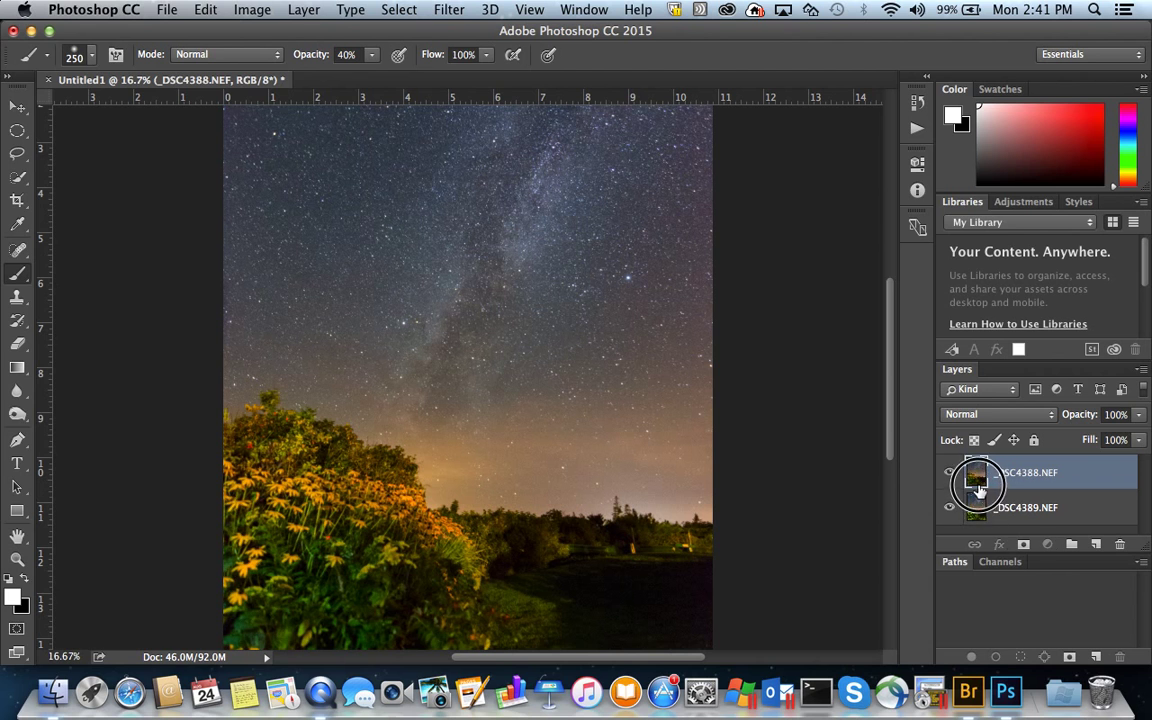
left_click_drag(960, 372, 982, 563)
left_click_drag(1053, 487, 957, 482)
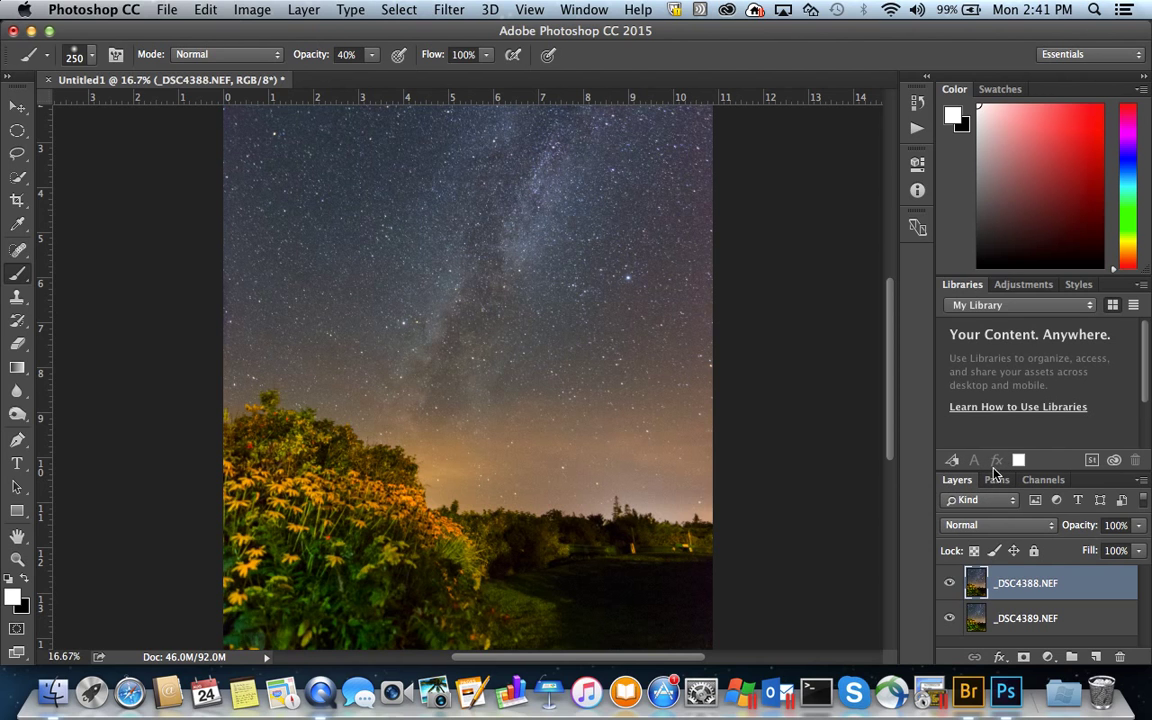
left_click(1140, 285)
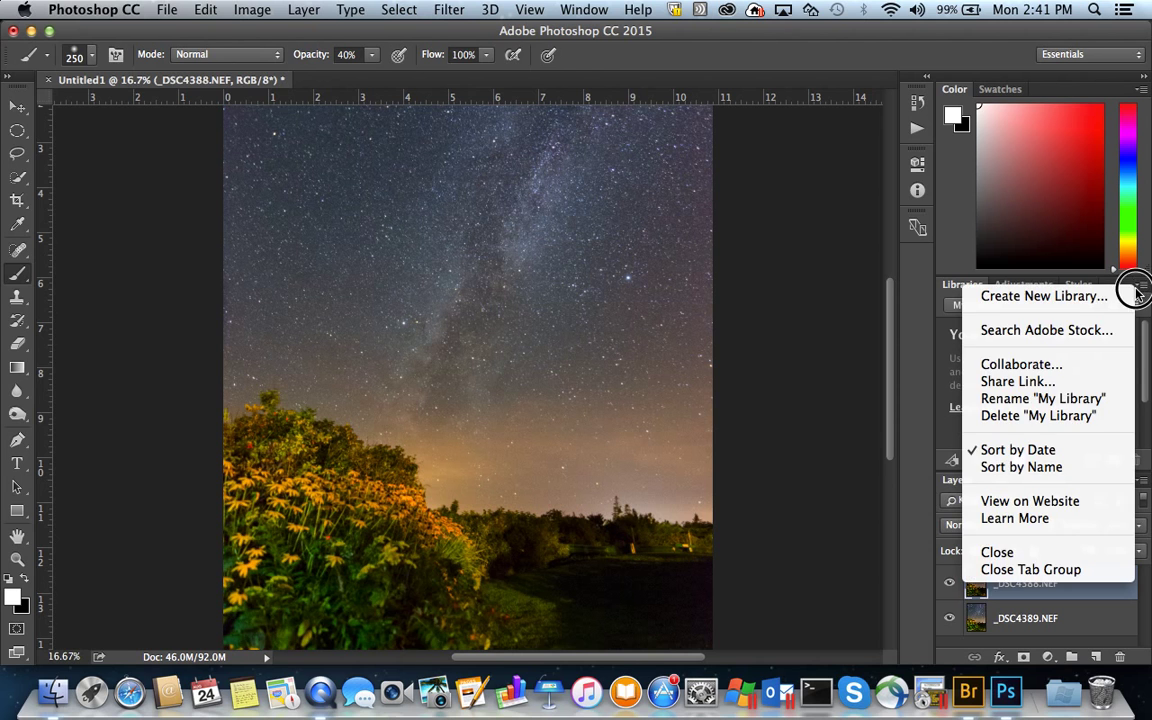
left_click(1021, 553)
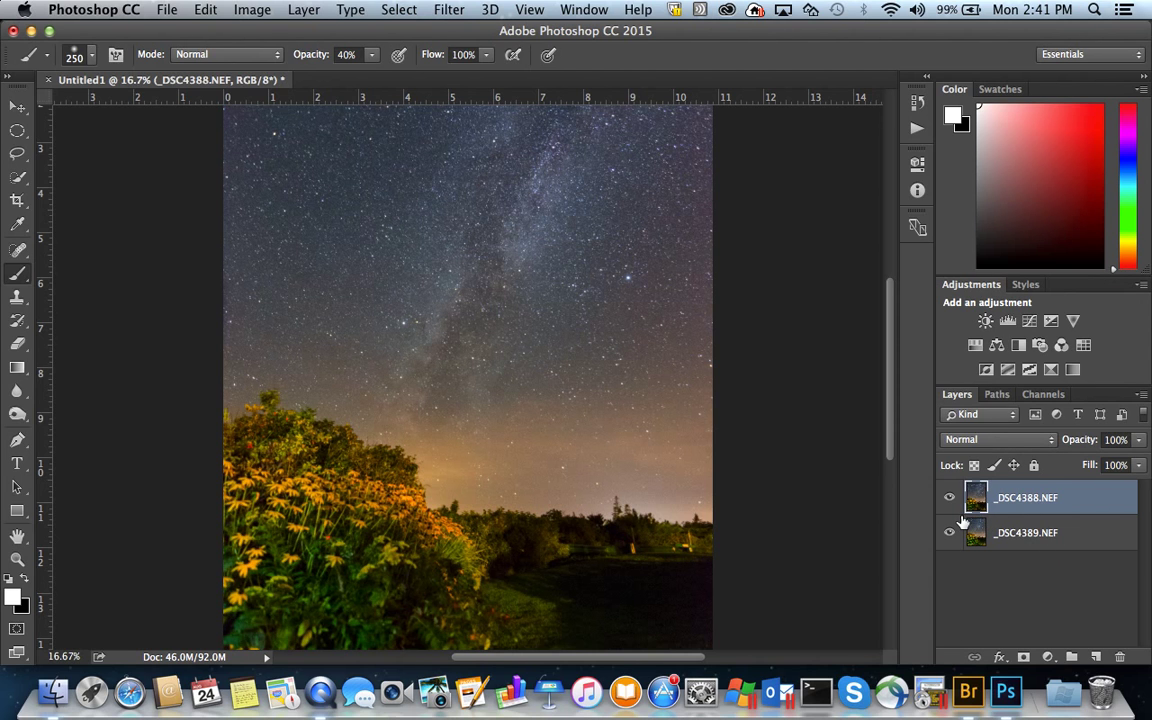
left_click_drag(890, 440, 890, 504)
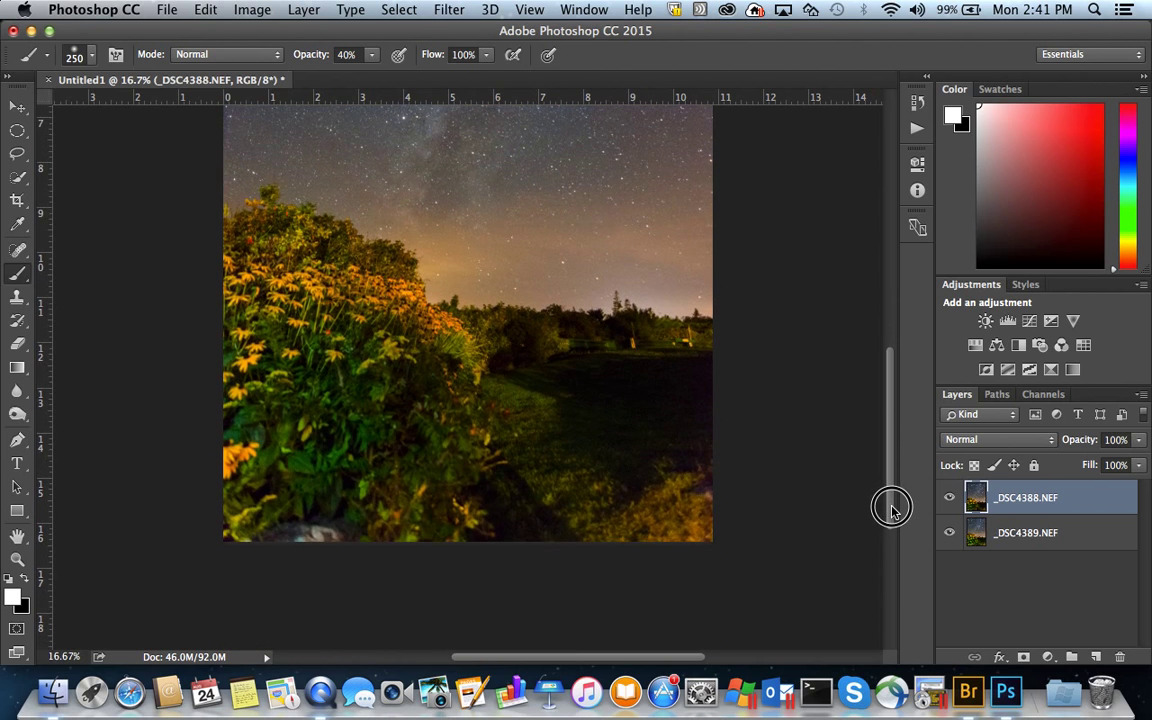
Step: Toggle _DSC4388.NEF's visibility to compare it with the brighter _DSC4389.NEF, leaving both visible
left_click(950, 497)
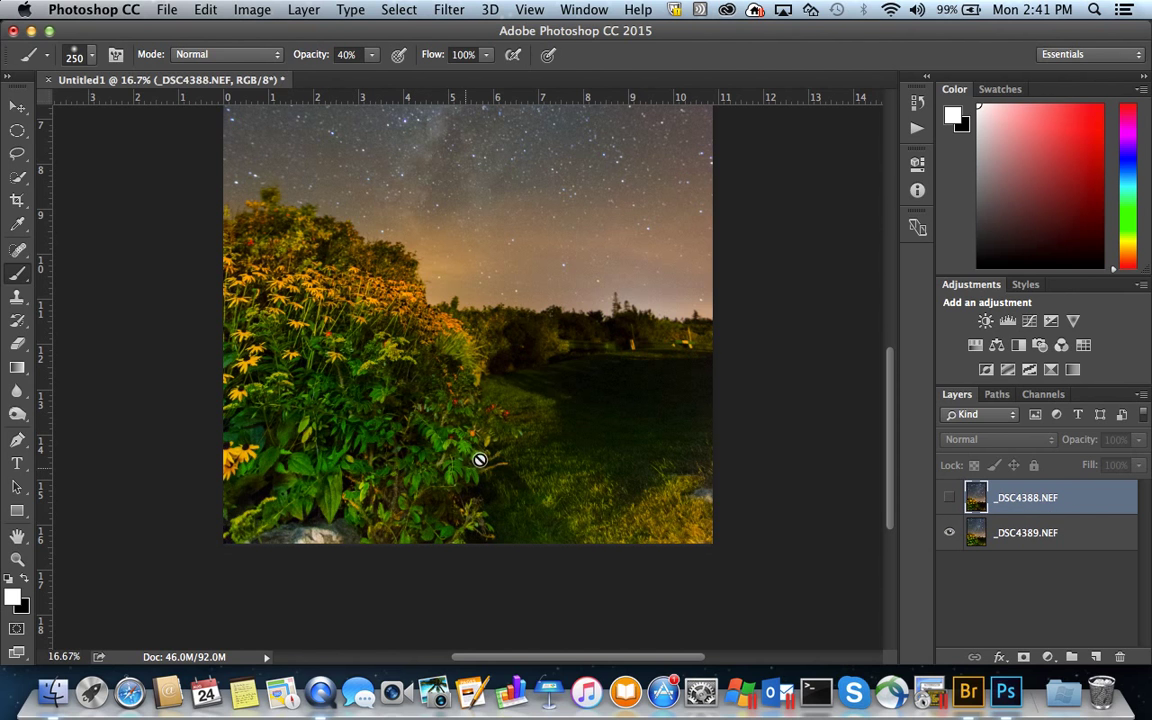
left_click(948, 498)
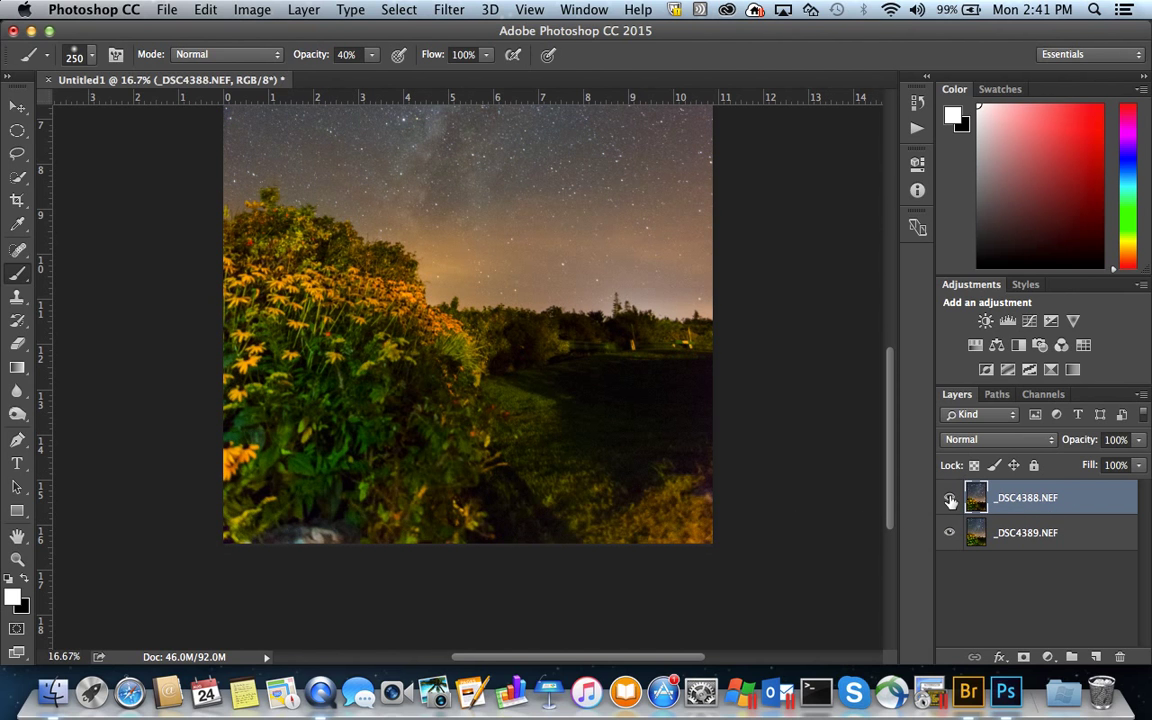
left_click(977, 532)
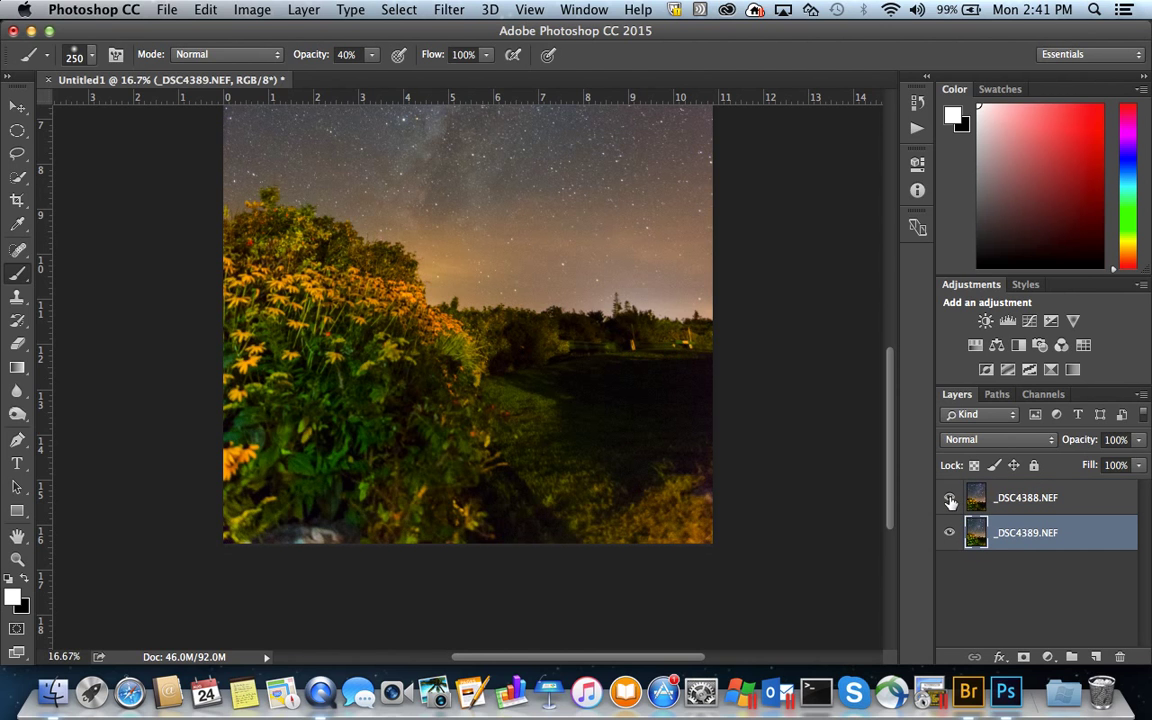
left_click(950, 499)
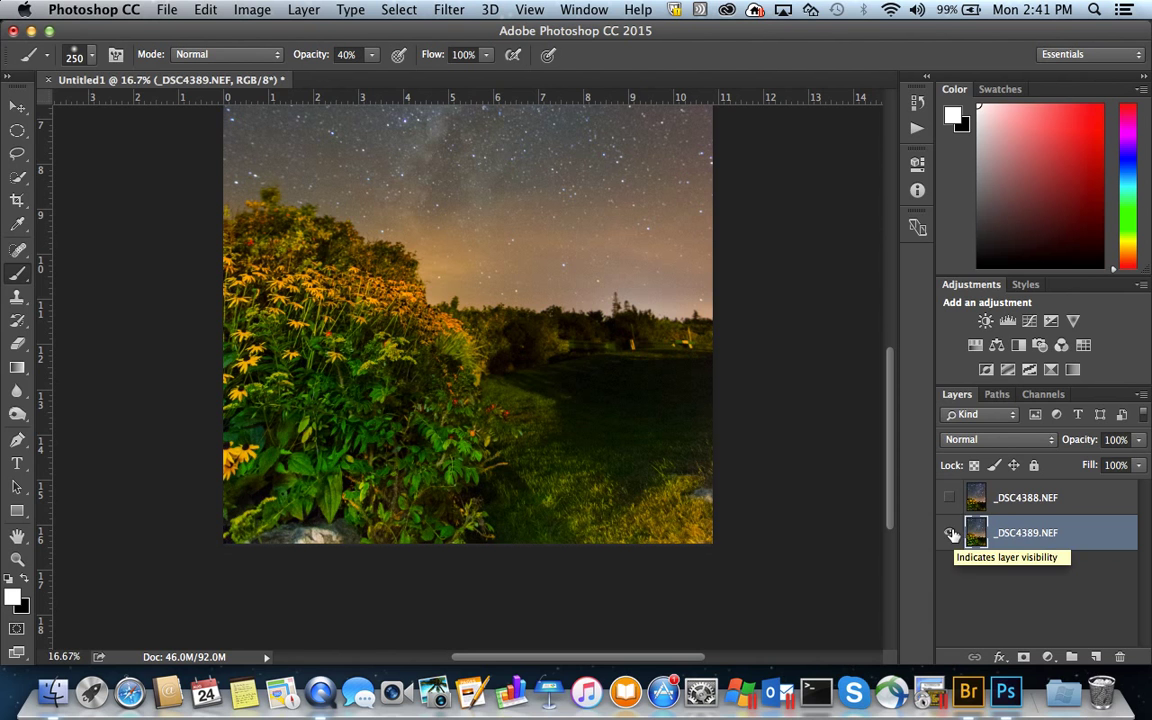
left_click(949, 499)
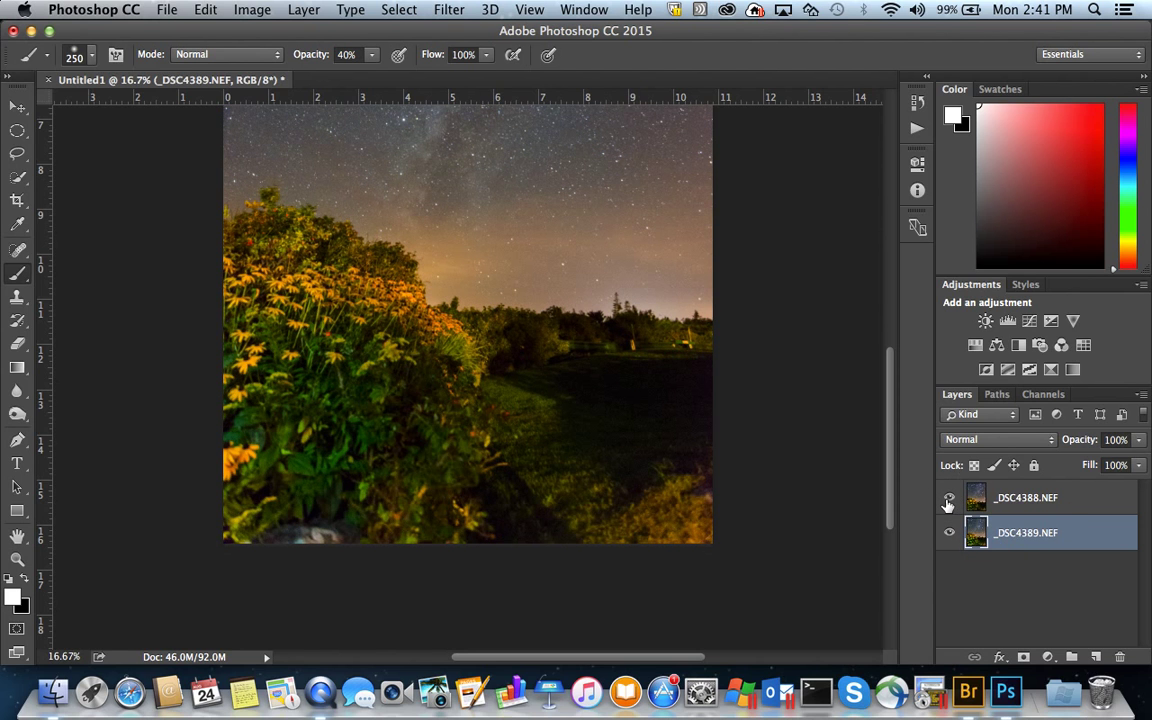
left_click_drag(890, 450, 890, 314)
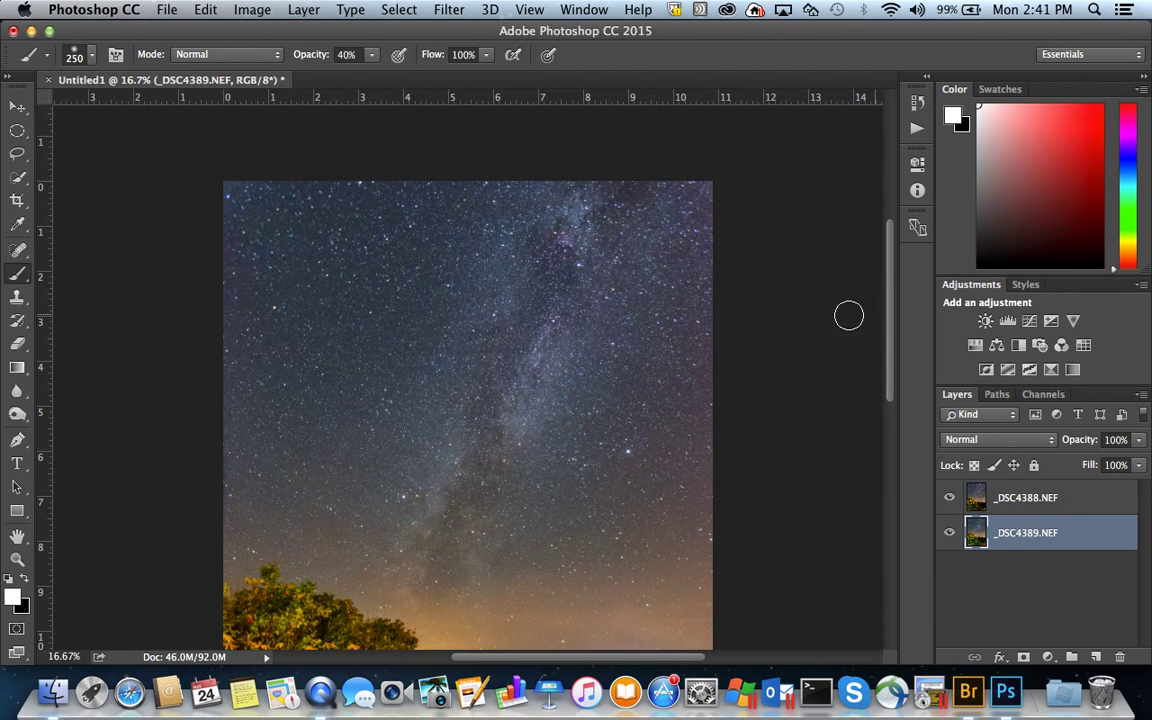
key("super+equal")
key("super+equal")
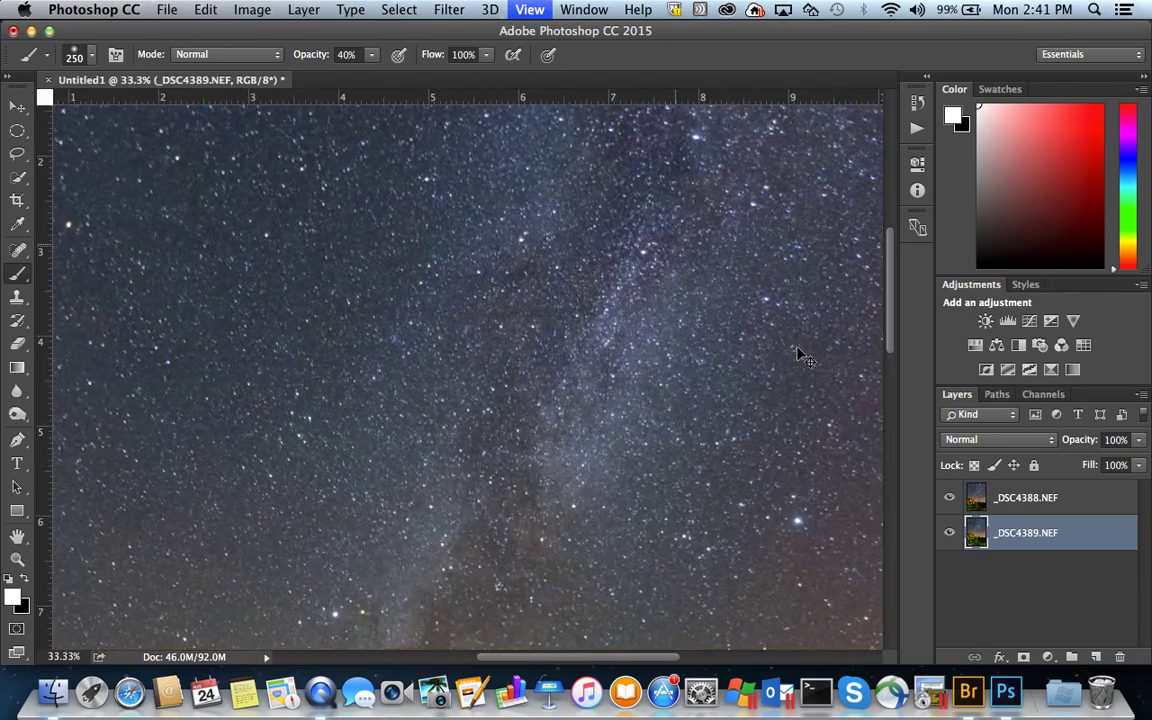
key("super+equal")
key("super+equal")
key("super+minus")
key("super+minus")
key("super+minus")
key("super+minus")
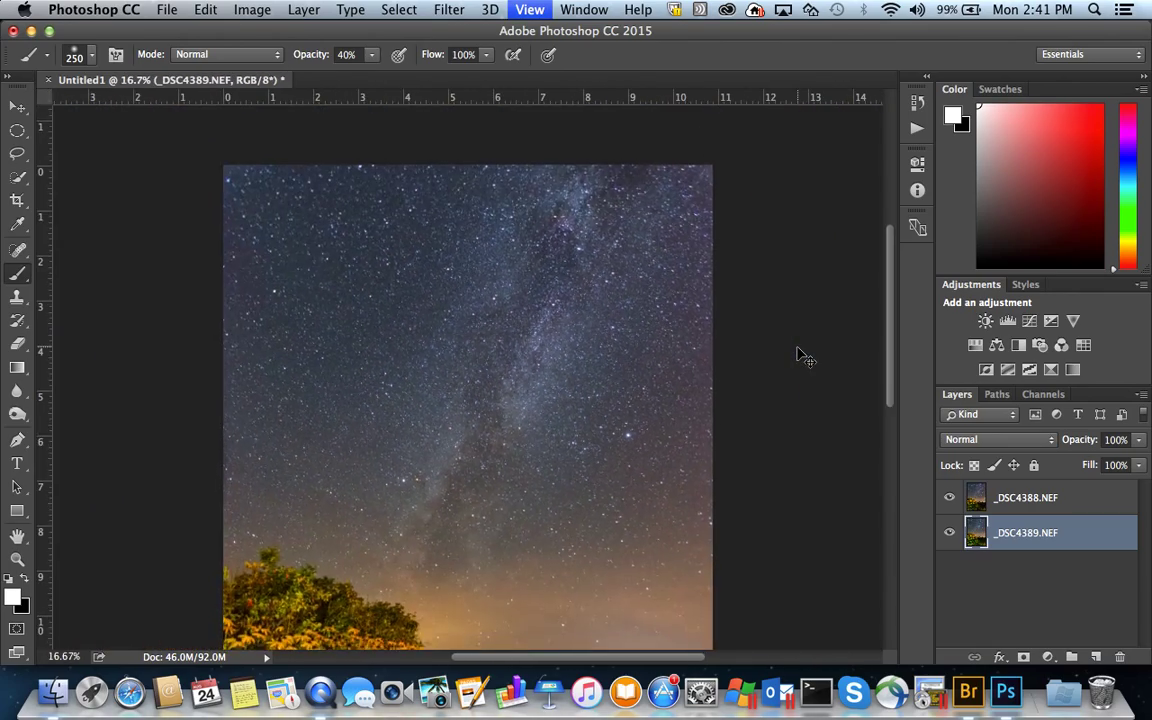
key("super+minus")
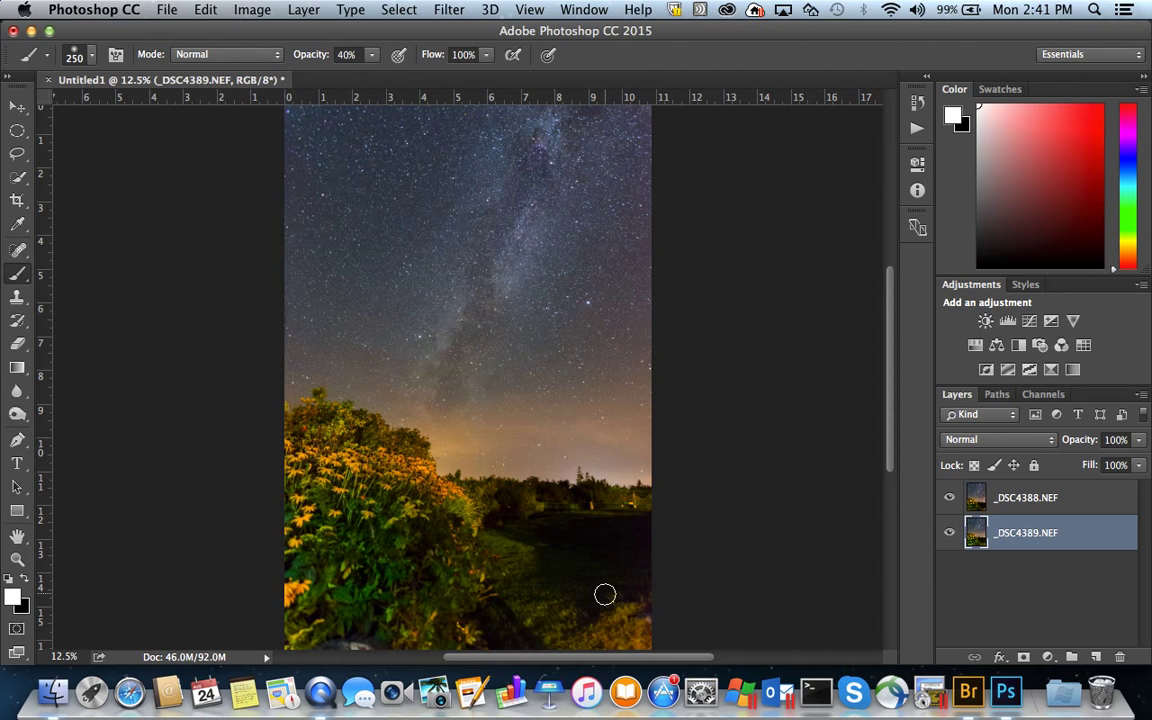
left_click(1030, 507)
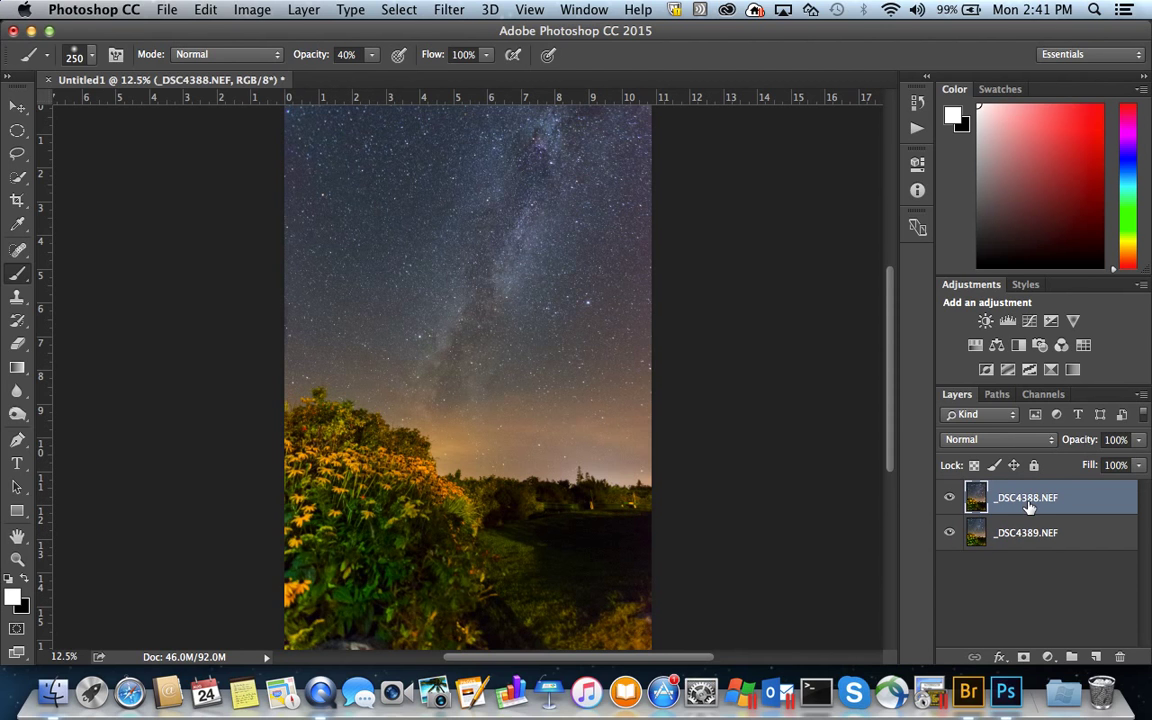
left_click(948, 497)
left_click(948, 498)
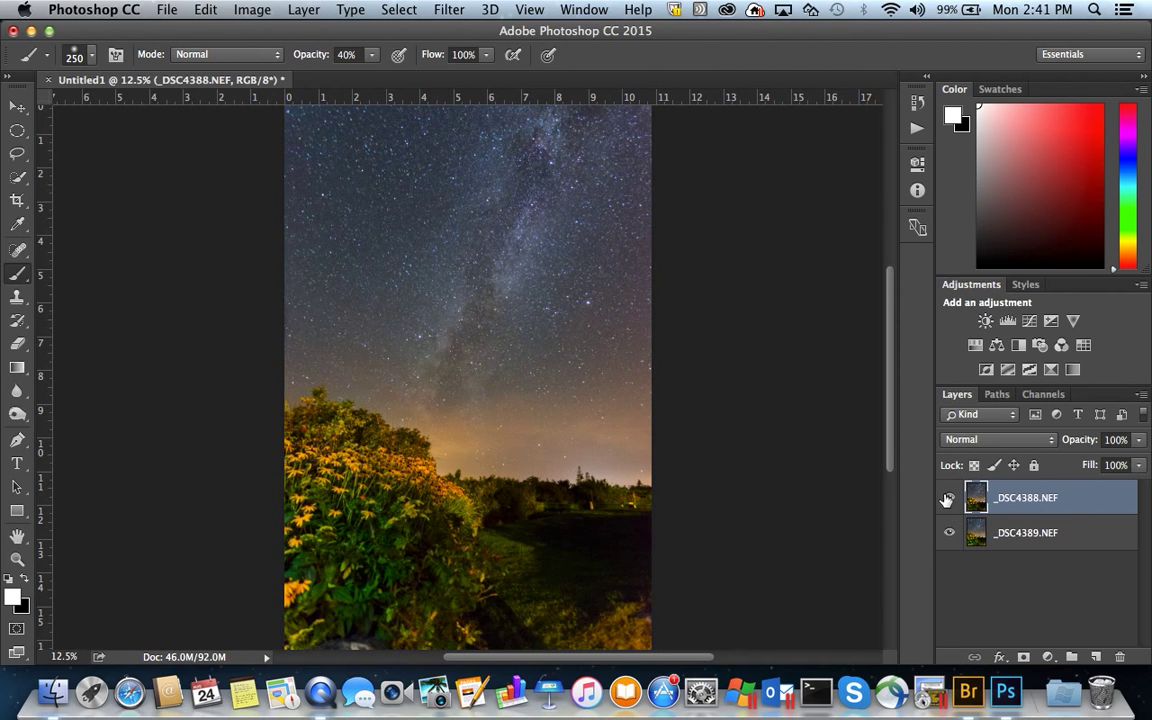
left_click(1024, 658)
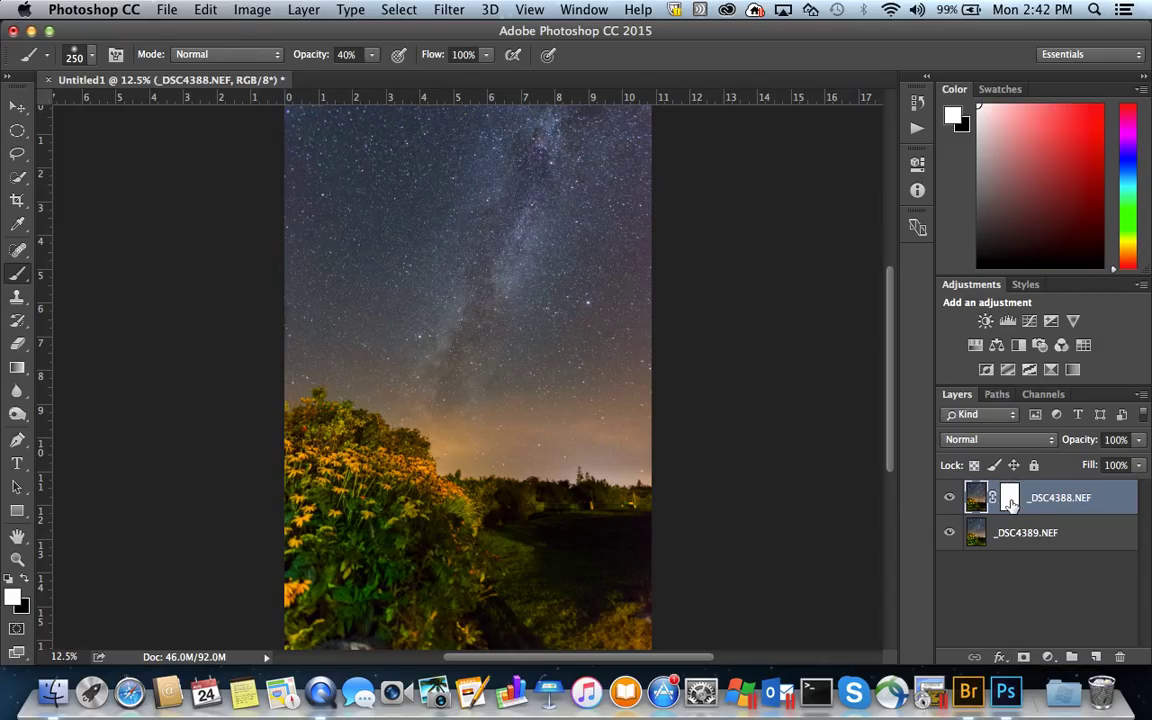
left_click_drag(1011, 505, 1013, 508)
key("super+i")
key("super+z")
left_click(1010, 497)
key("super+i")
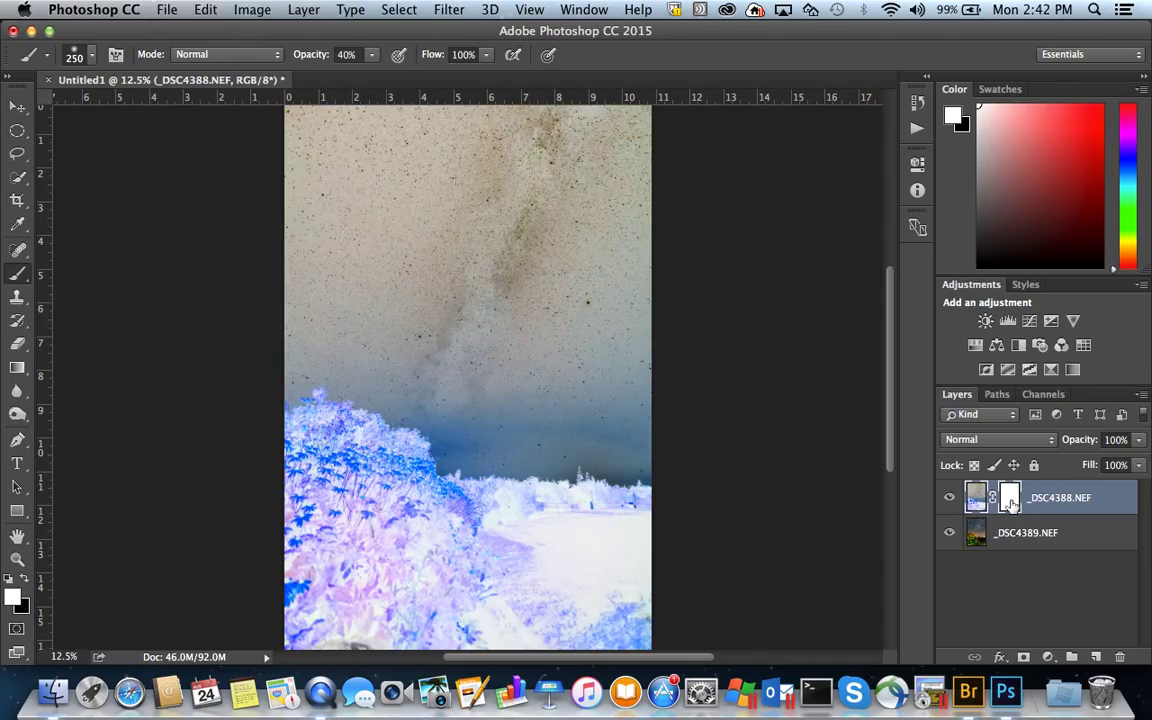
key("super+z")
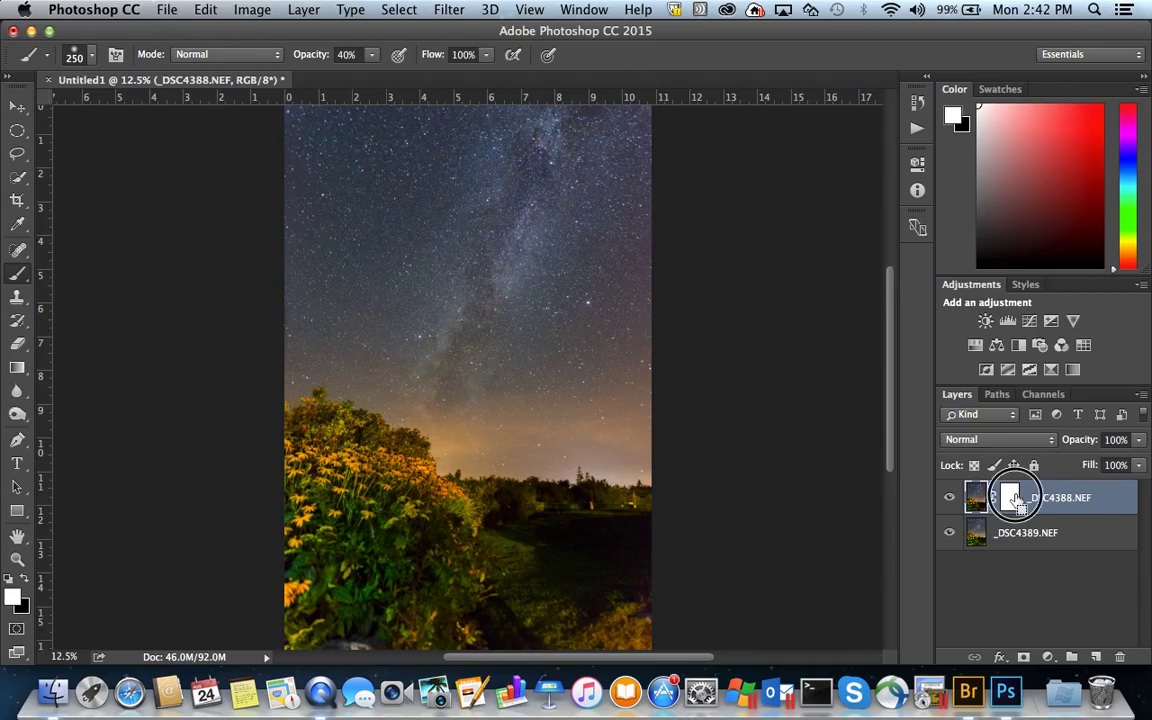
key("super+i")
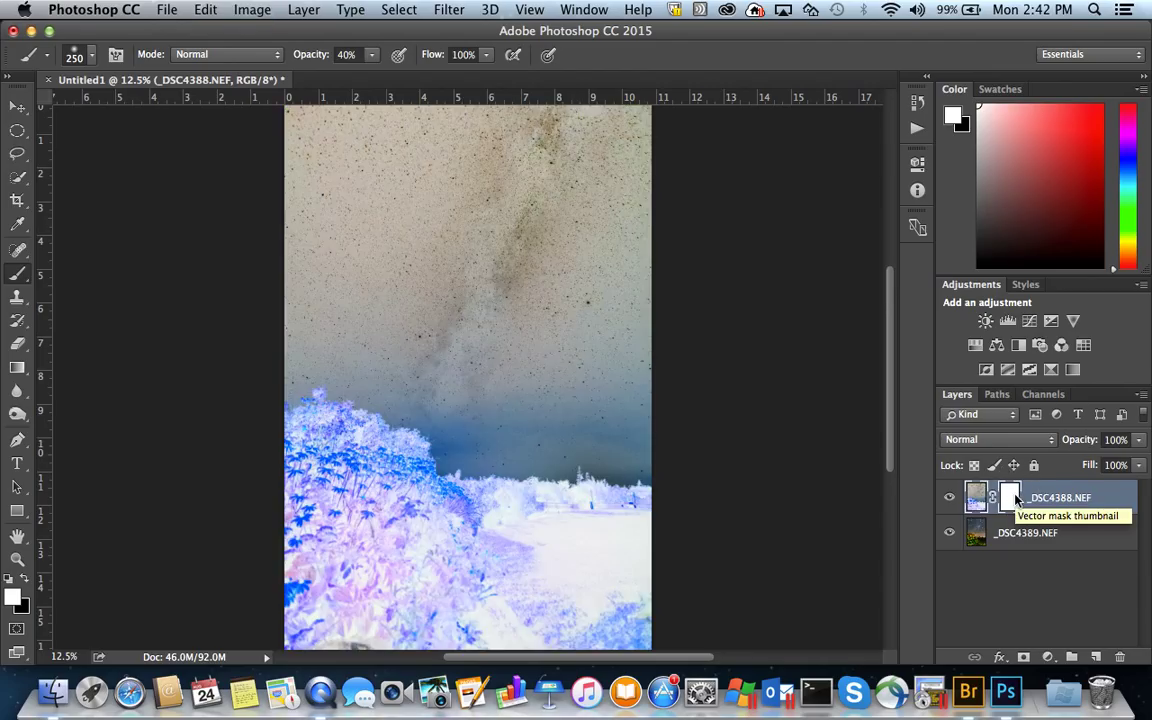
key("super+i")
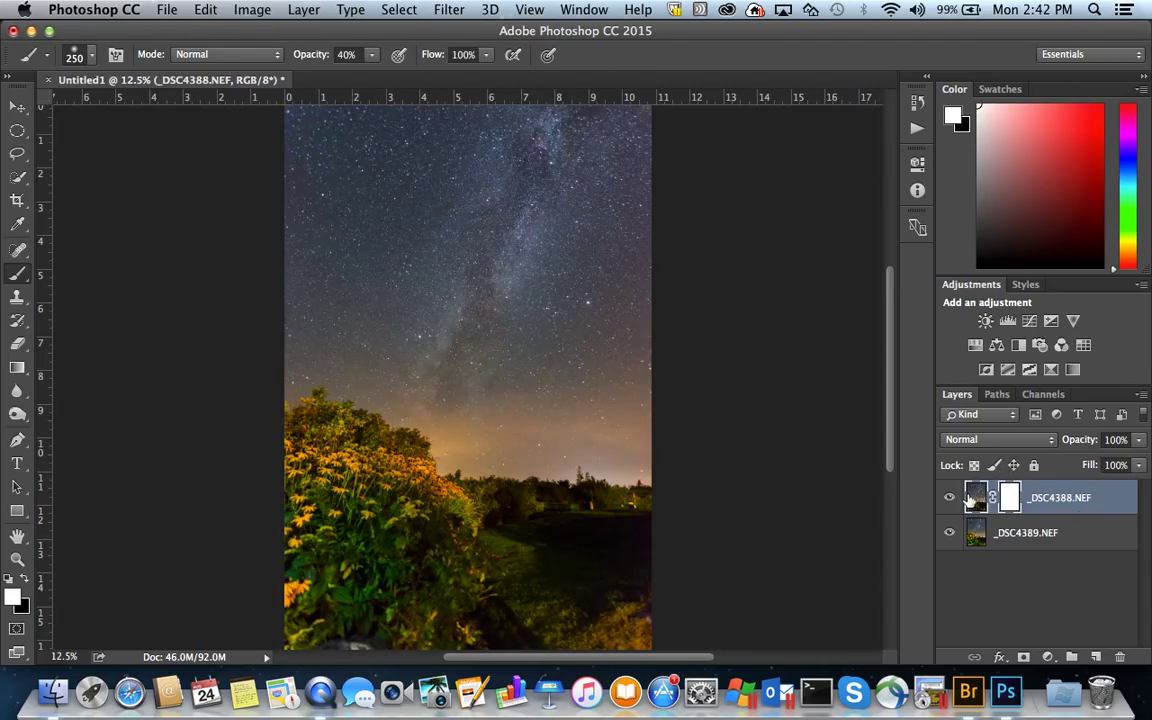
left_click(977, 538)
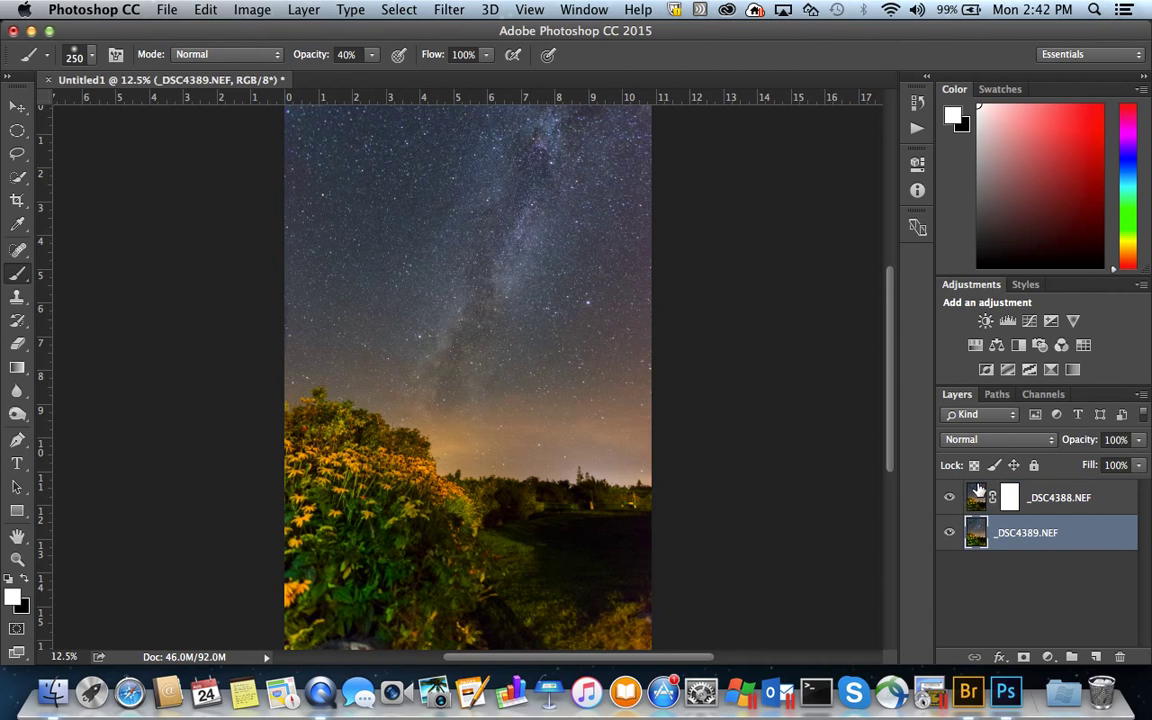
left_click(978, 500)
left_click(1012, 497, "shift")
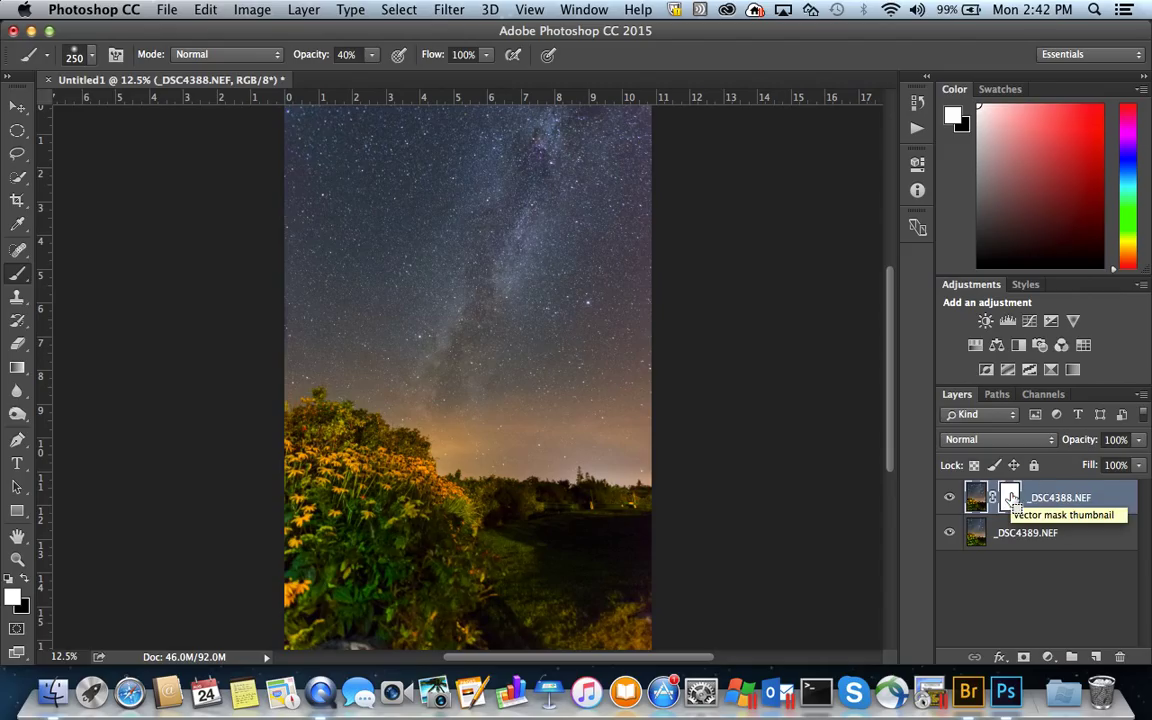
key("super+i")
key("super+i")
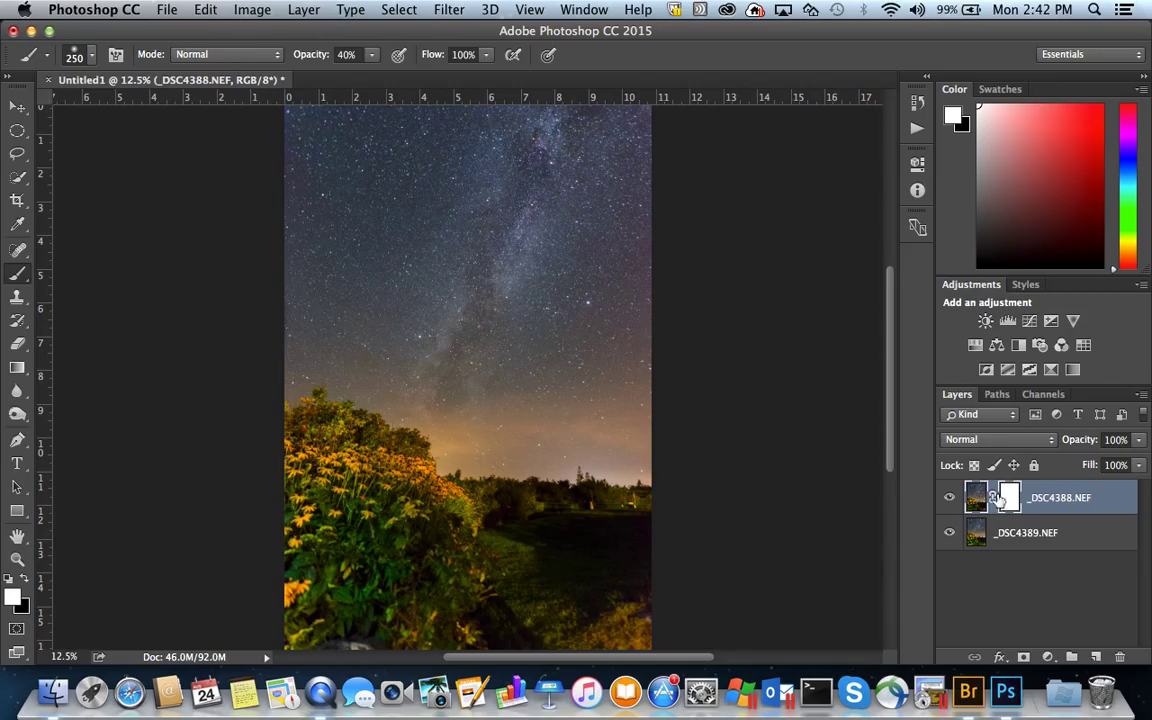
key("super+i")
left_click(1010, 497, "shift")
key("super+z")
key("super+z")
key("super+z")
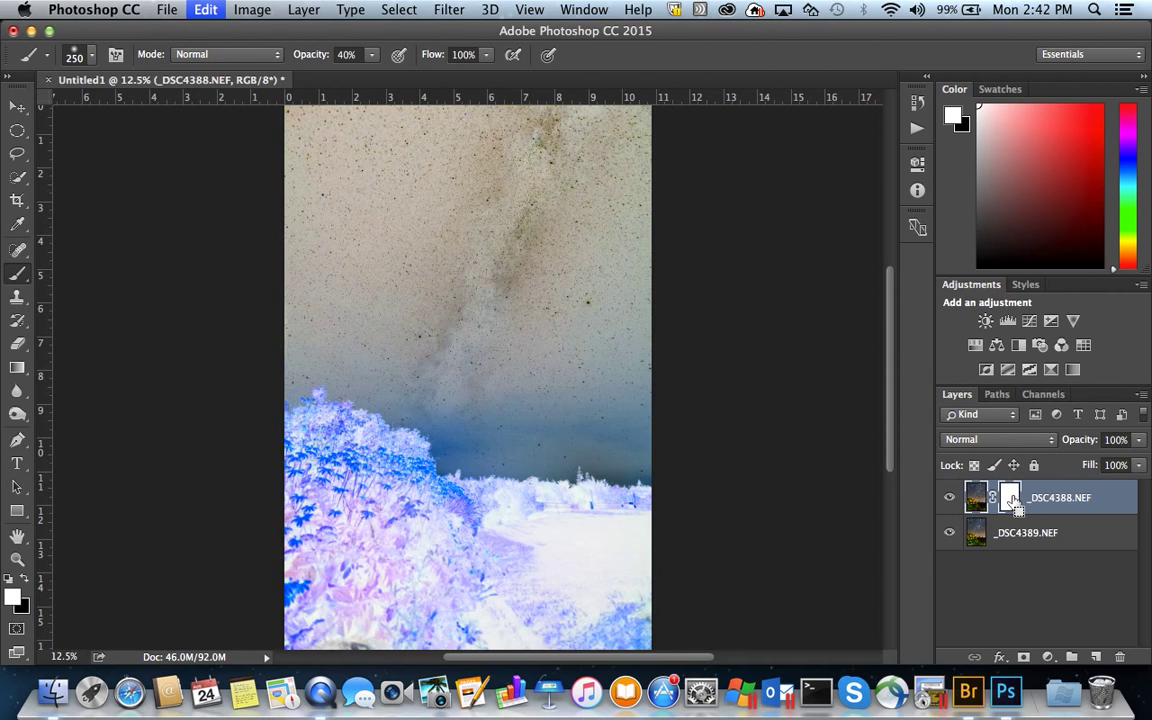
key("super+alt+z")
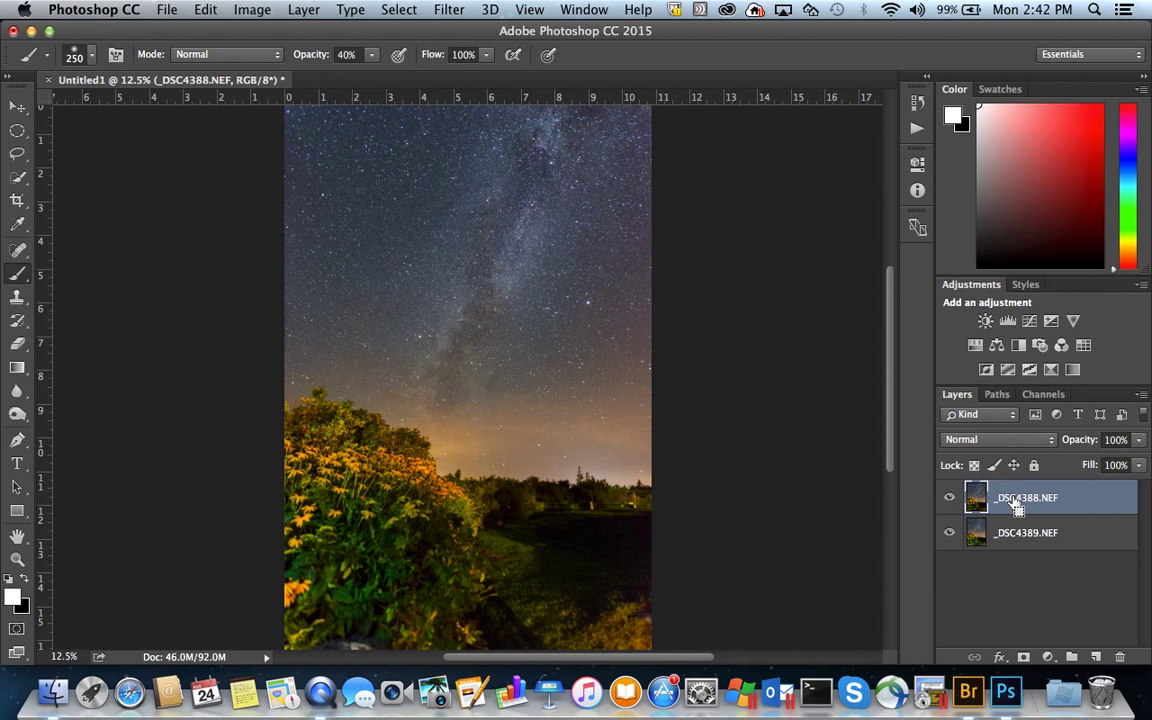
Step: Add a layer mask to _DSC4388.NEF and invert it to black
left_click(1022, 657)
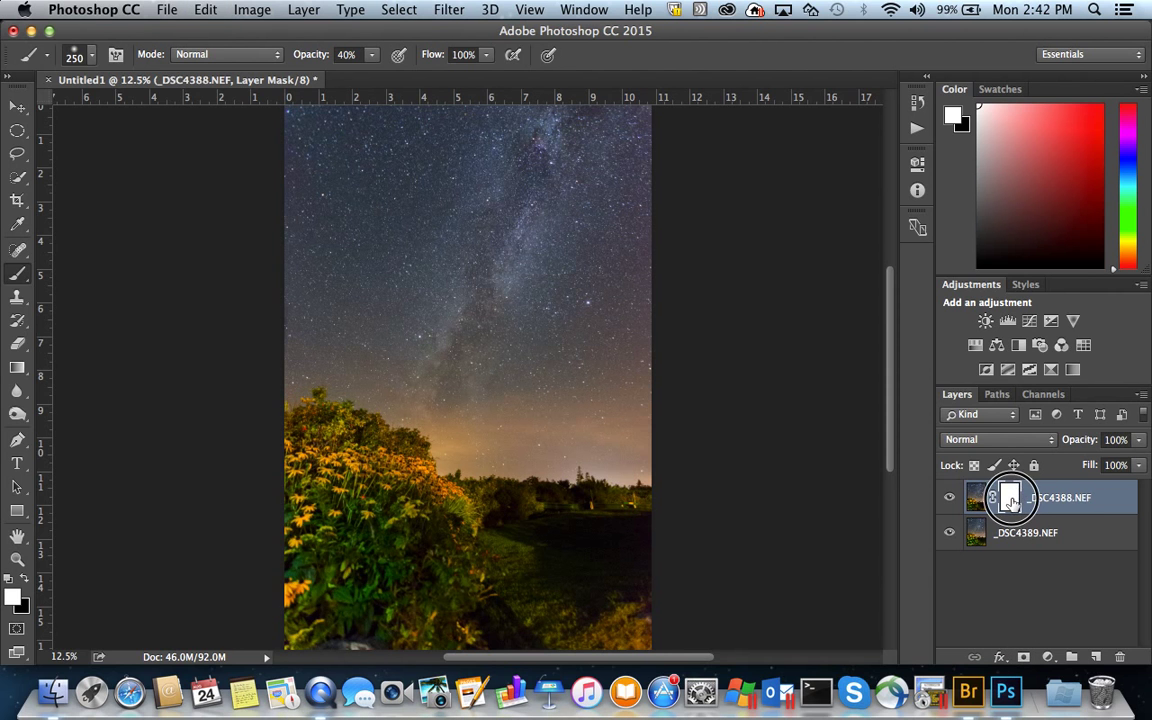
key("super+i")
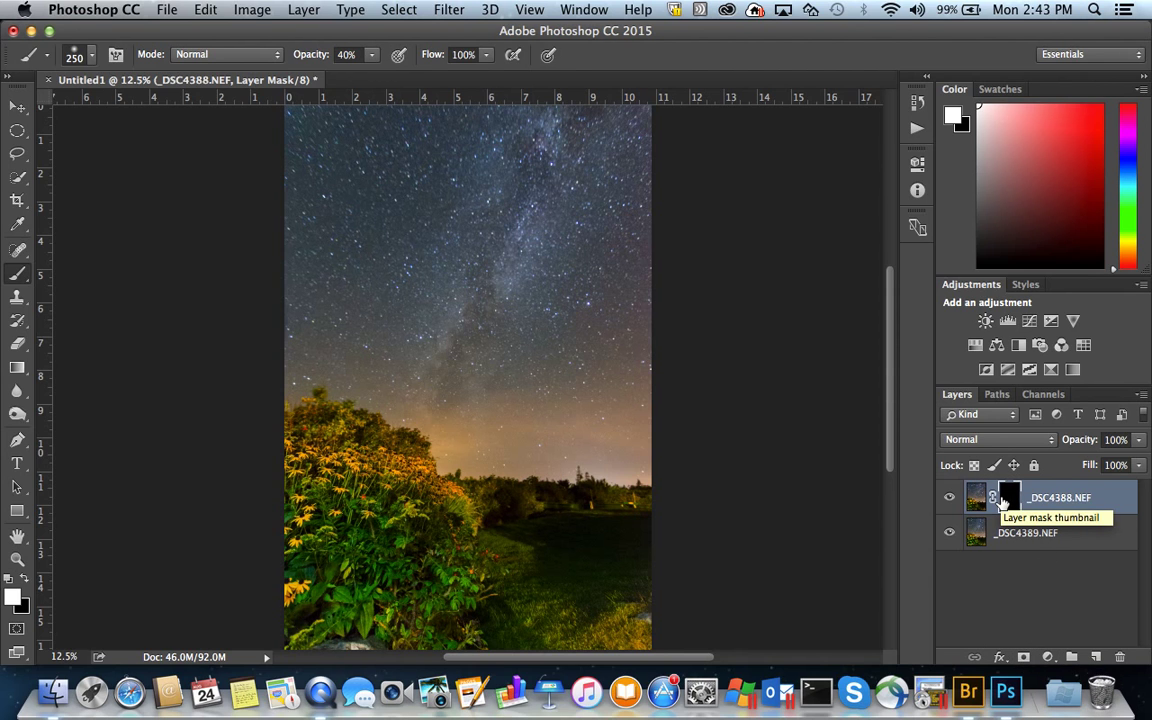
key("super+i")
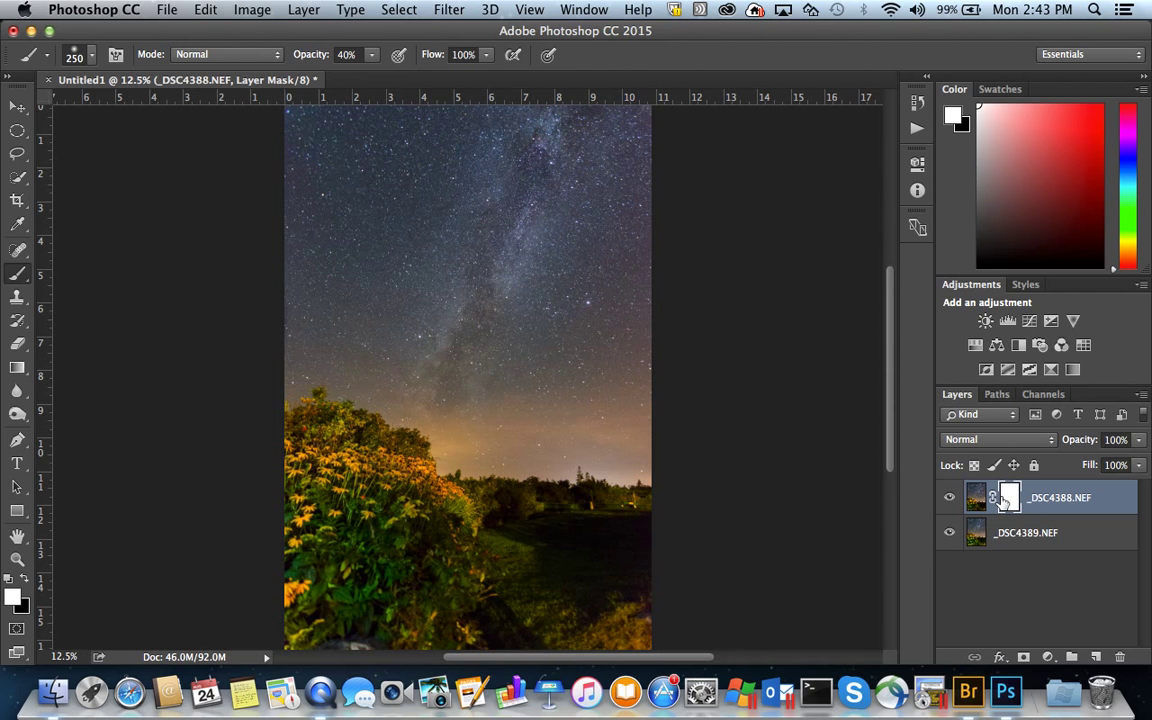
key("super+i")
key("super+i")
key("super+i")
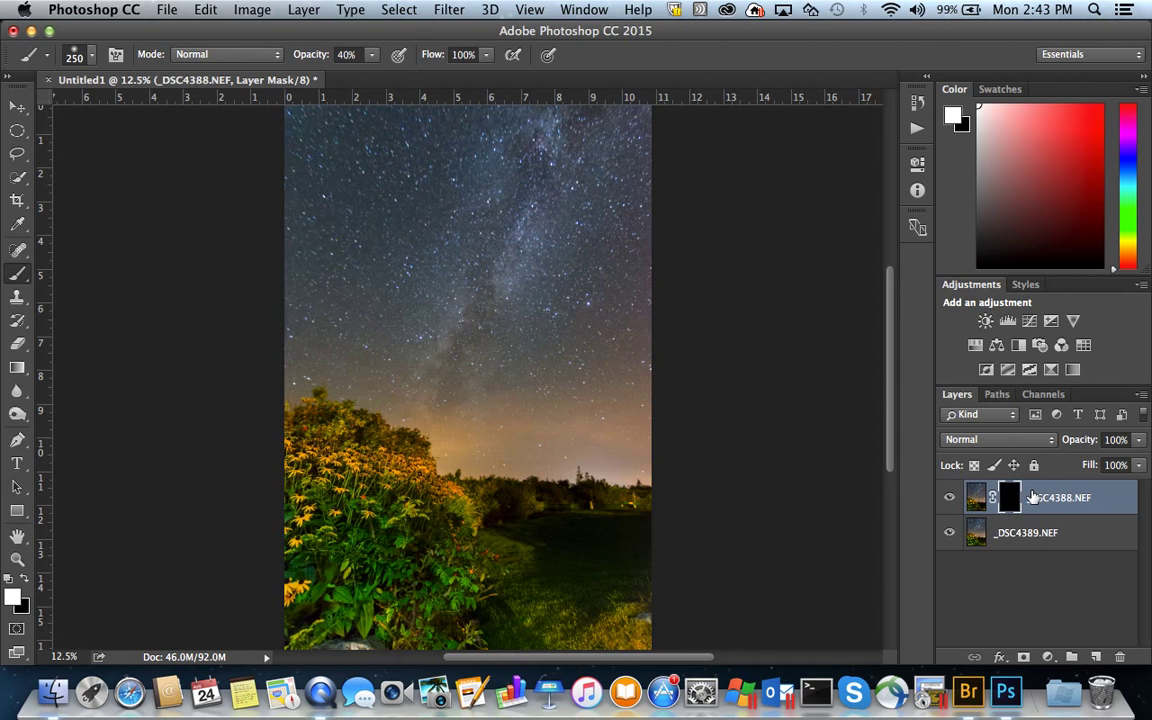
Step: Target _DSC4388.NEF's mask for painting and enlarge the brush to 700 pixels
left_click(970, 536)
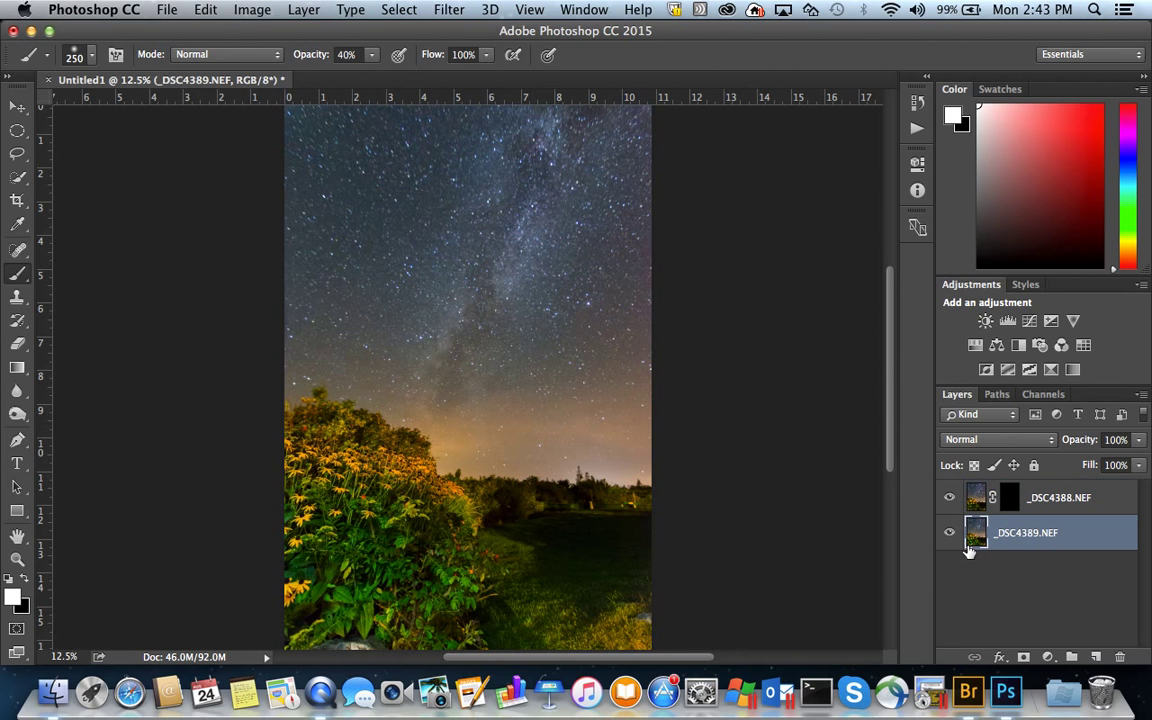
left_click(1007, 497)
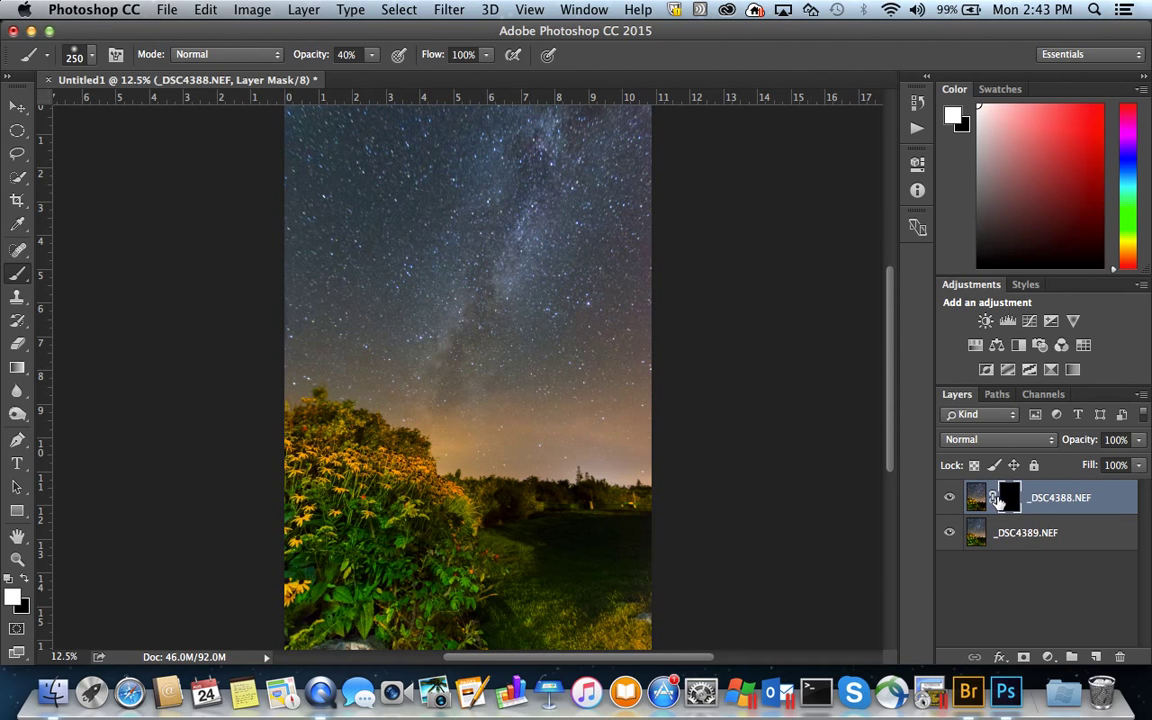
left_click(978, 536)
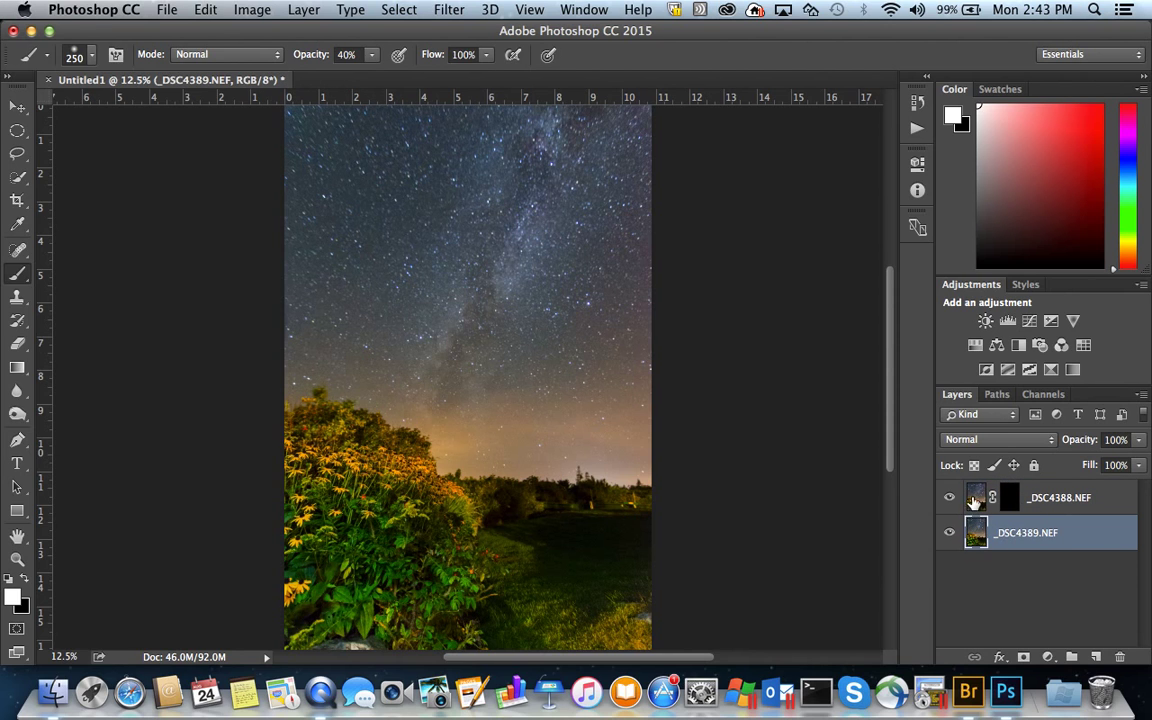
left_click(975, 498)
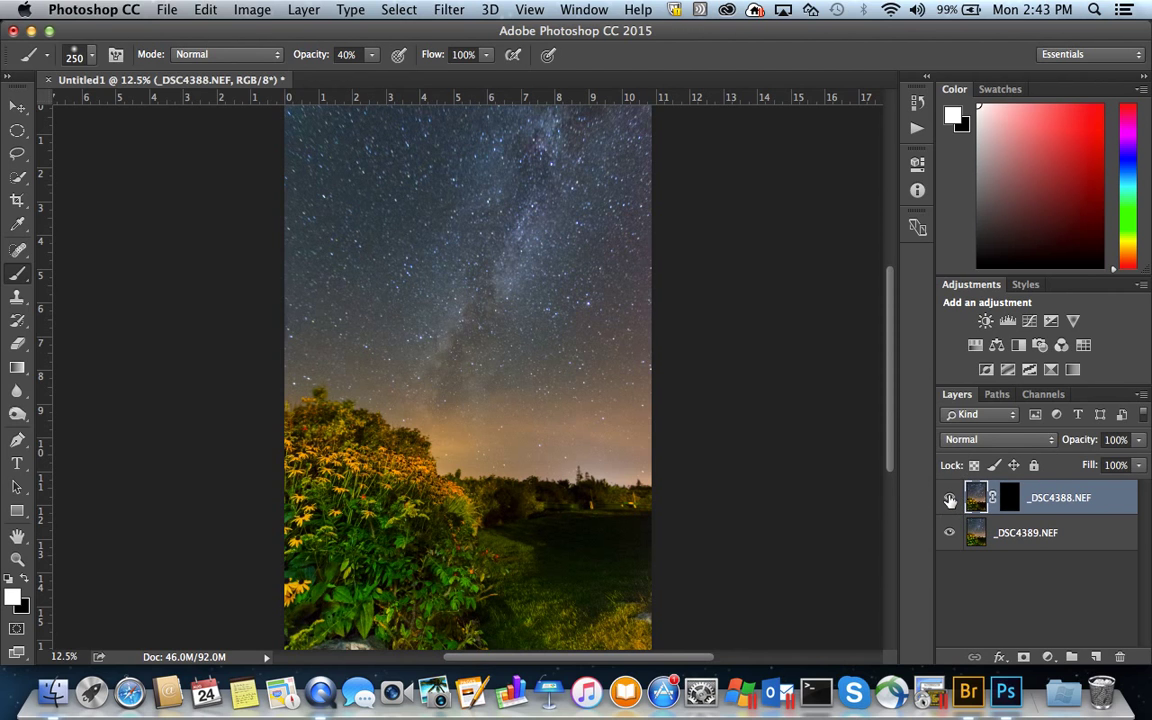
left_click(1013, 500)
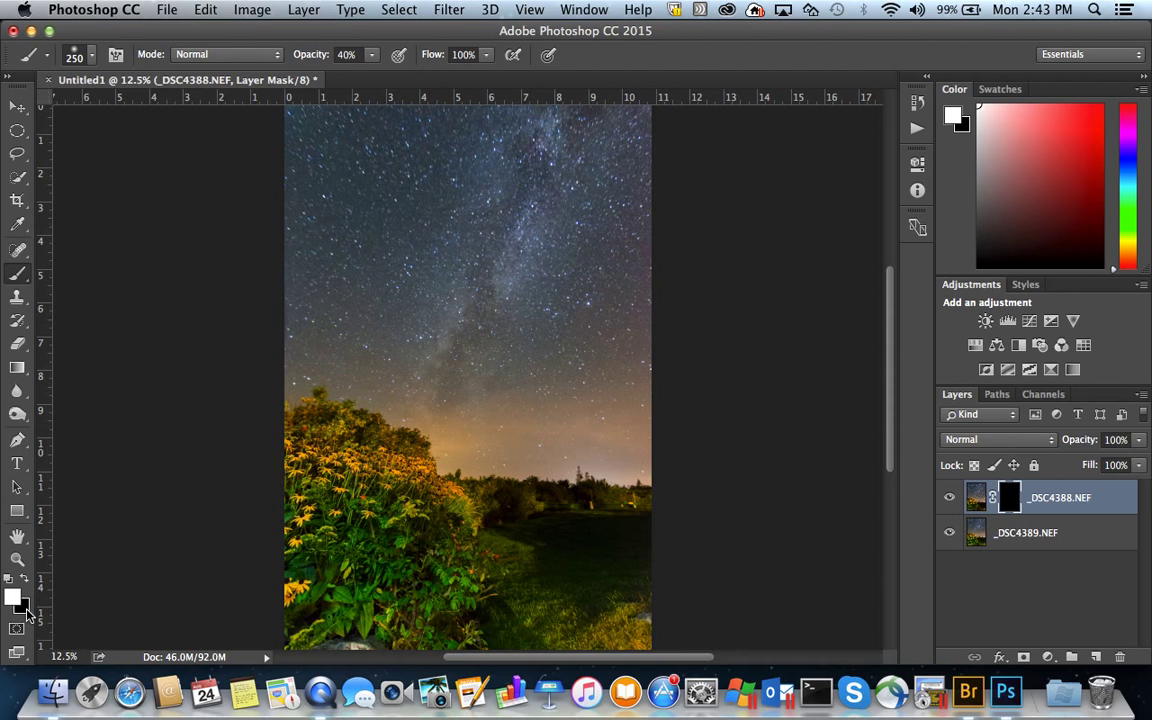
key("bracketright")
key("bracketright")
key("bracketright")
key("bracketright")
Step: Set the brush to 100% opacity and 1100 pixels
left_click(371, 63)
left_click_drag(375, 75, 430, 75)
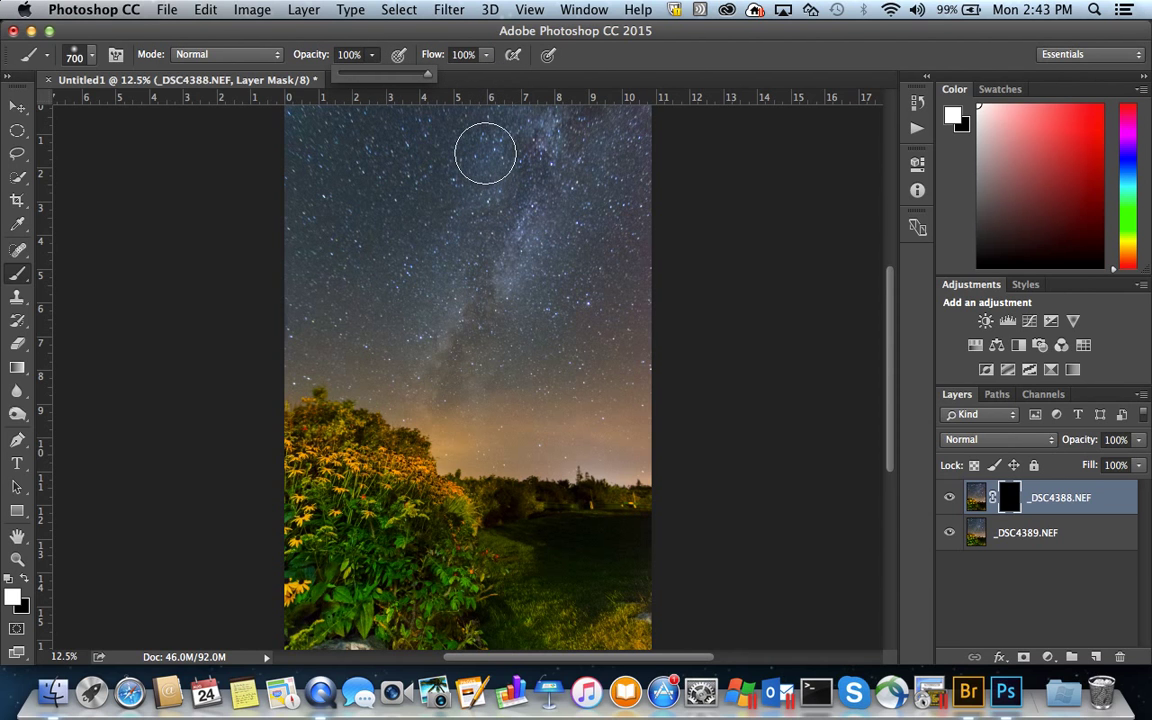
key("bracketright")
key("bracketright")
key("bracketright")
key("bracketright")
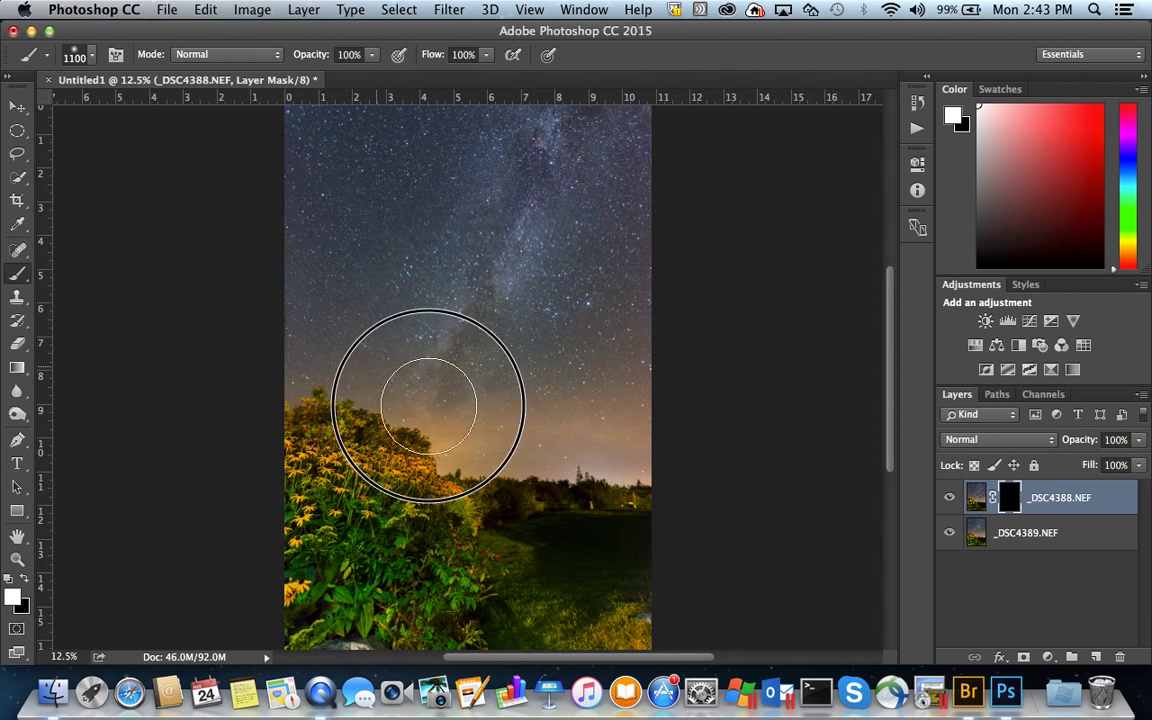
Step: Paint white over the sky and horizon in the mask, then show the red overlay and swap to black
mouse_move(491, 440)
left_mouse_down()
mouse_move(607, 437)
mouse_move(582, 443)
mouse_move(615, 453)
mouse_move(499, 408)
mouse_move(515, 354)
mouse_move(491, 335)
left_mouse_up()
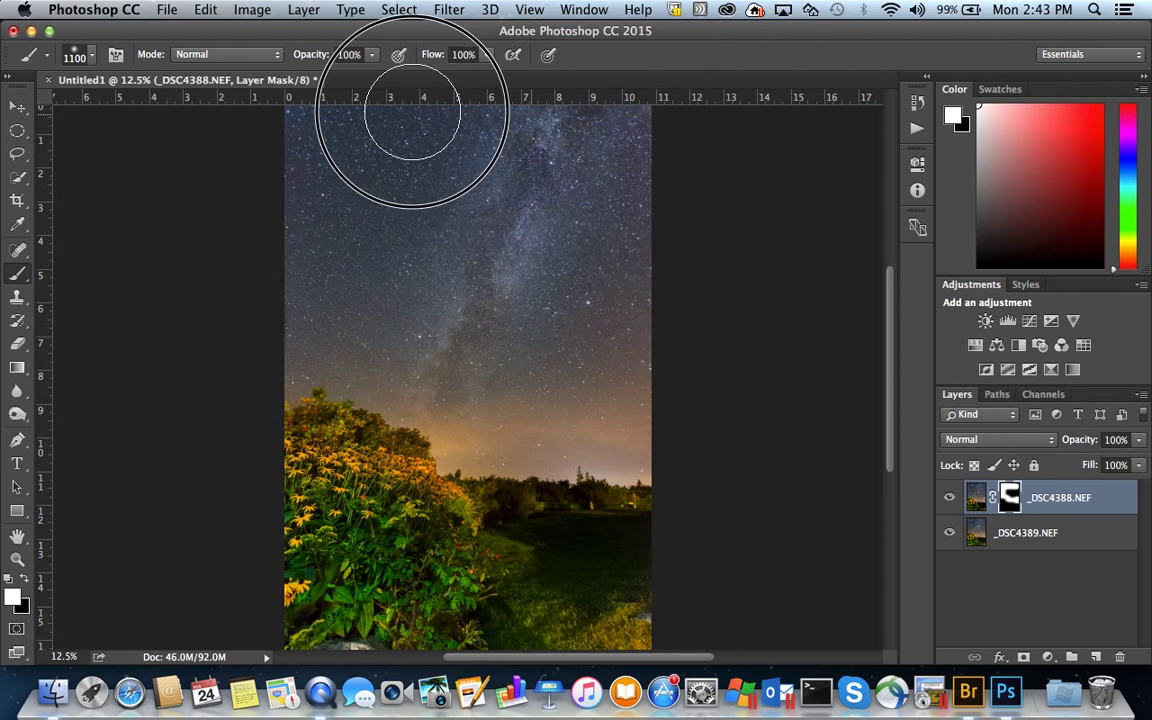
mouse_move(501, 360)
left_mouse_down()
mouse_move(661, 329)
mouse_move(630, 244)
mouse_move(617, 357)
left_mouse_up()
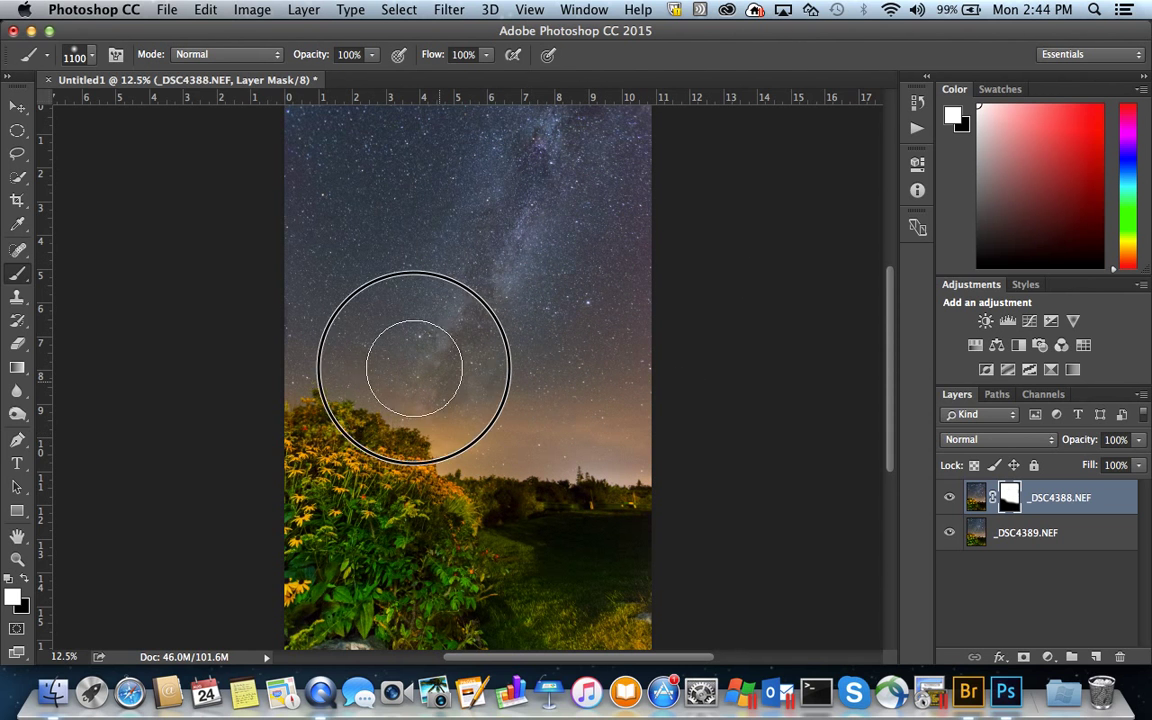
mouse_move(276, 377)
left_mouse_down()
mouse_move(463, 378)
mouse_move(455, 404)
mouse_move(620, 406)
left_mouse_up()
key("x")
key("backslash")
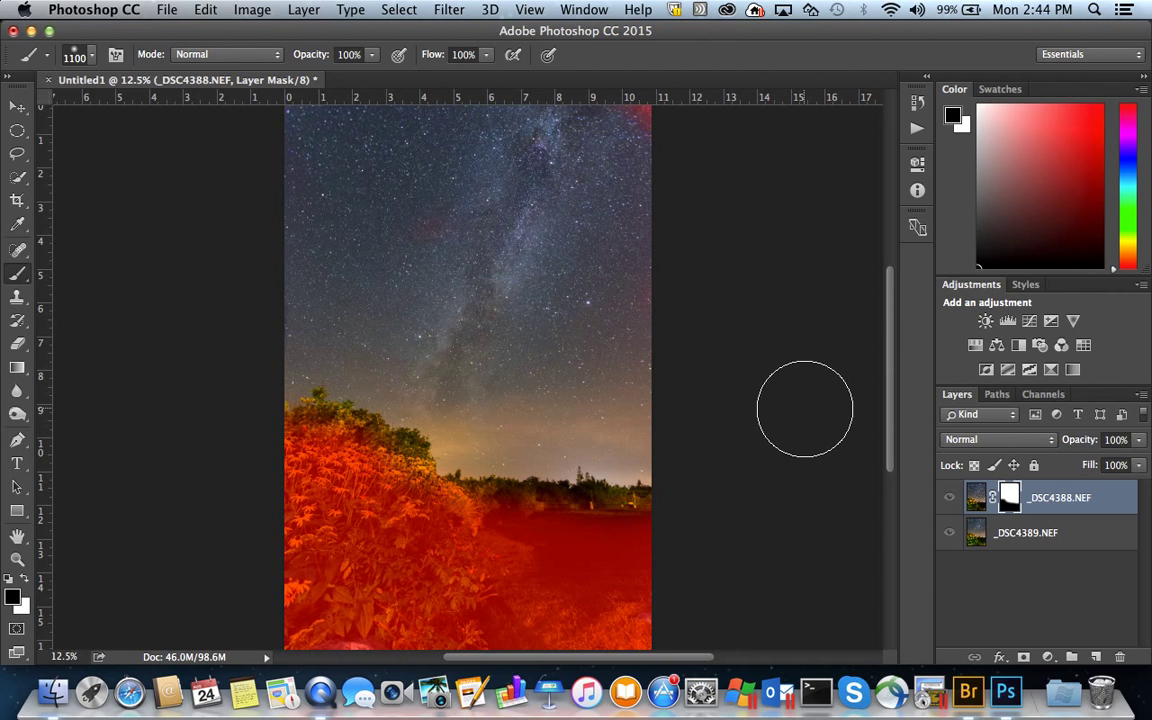
Step: Touch up the mask's top-right sky corner, inspect the mask alone, then target the layer image
mouse_move(640, 150)
left_mouse_down()
mouse_move(663, 125)
mouse_move(615, 169)
mouse_move(609, 150)
mouse_move(623, 127)
mouse_move(603, 213)
mouse_move(677, 299)
mouse_move(434, 157)
mouse_move(409, 196)
mouse_move(495, 202)
mouse_move(593, 122)
left_mouse_up()
key("x")
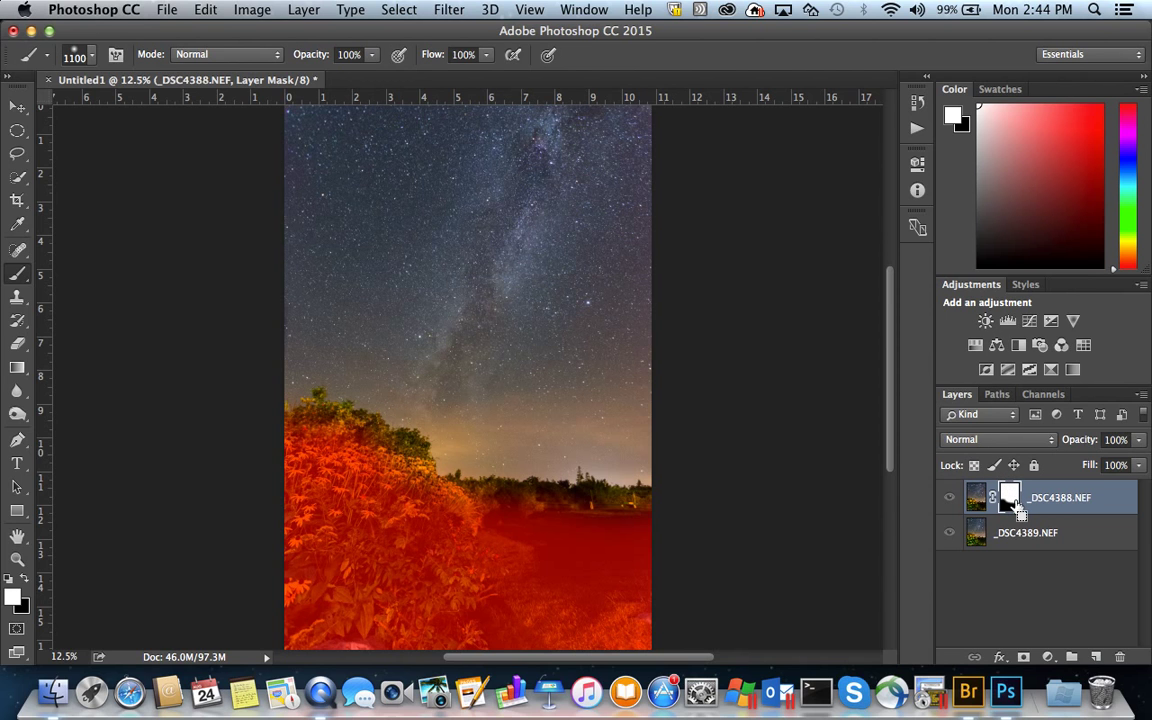
key("backslash")
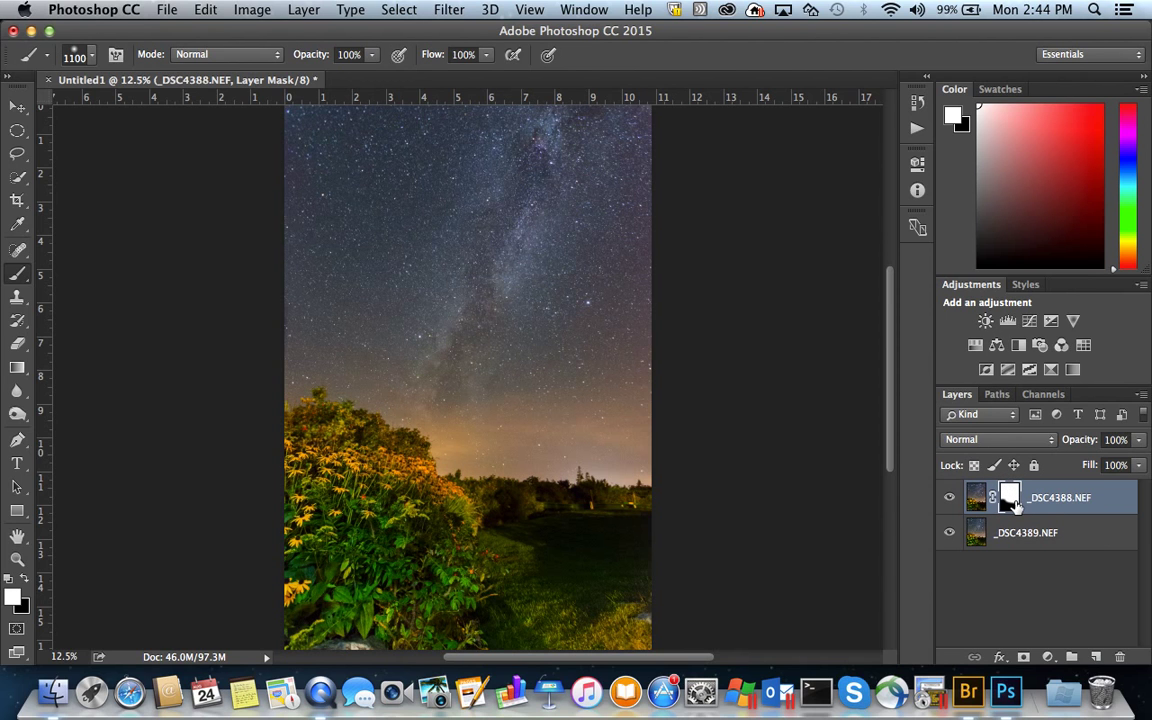
left_click(1012, 500, "alt")
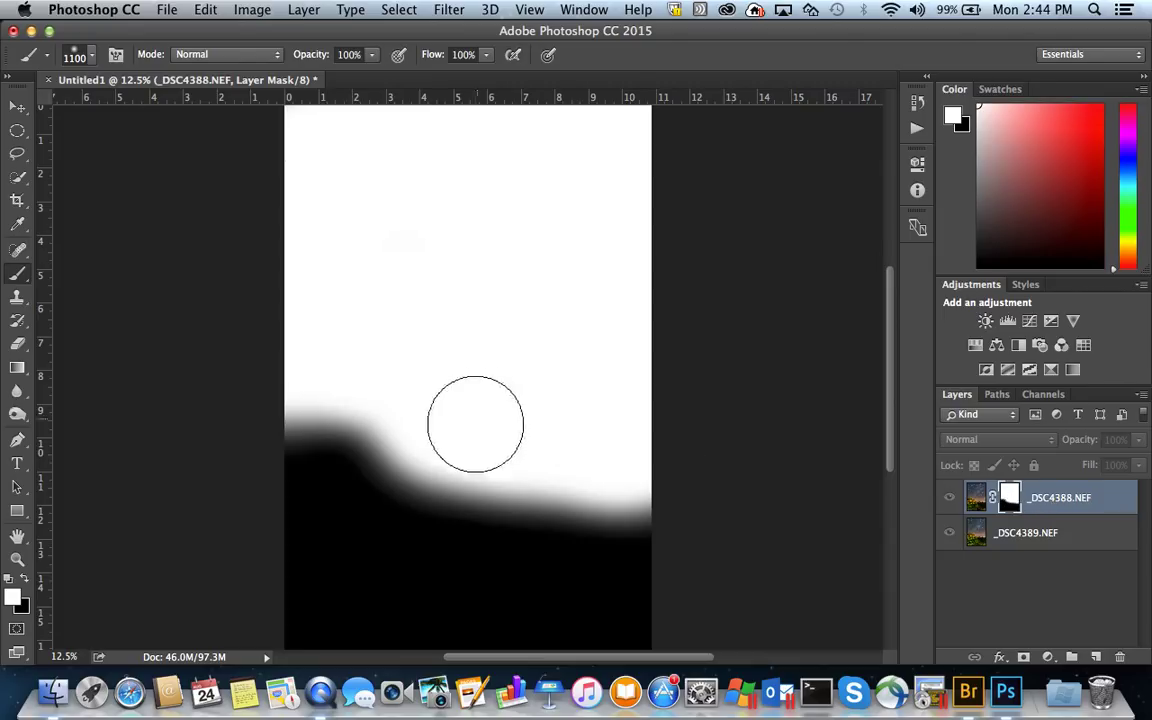
left_click(1011, 497, "alt")
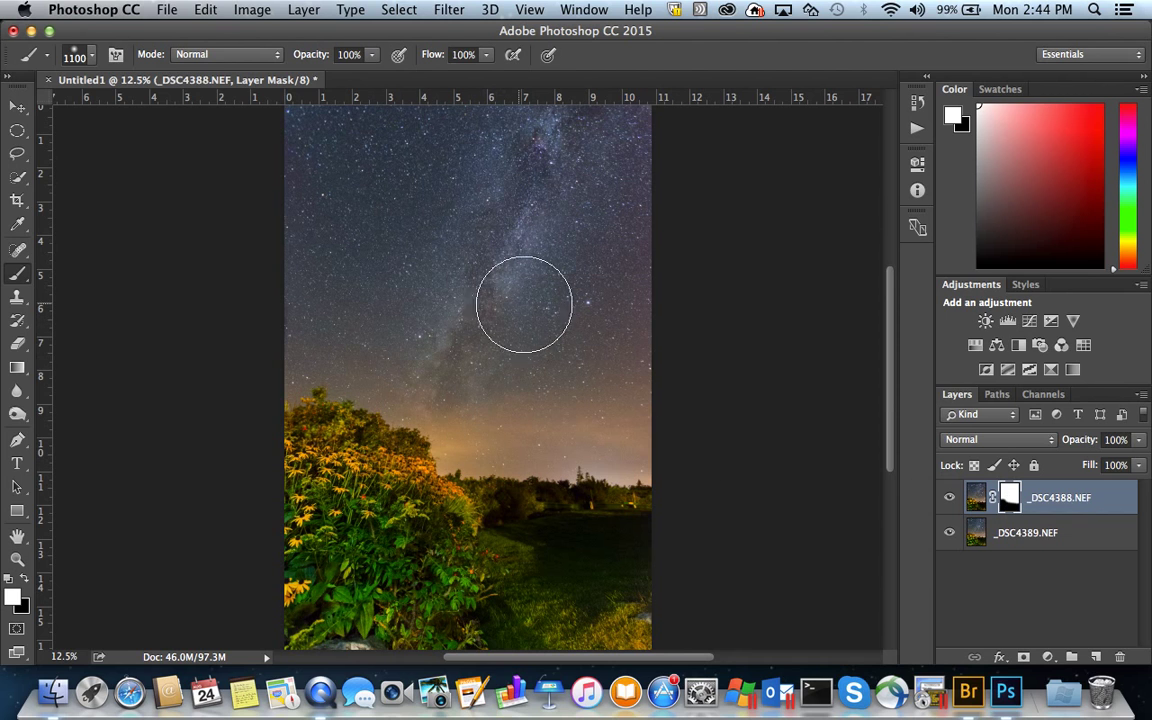
left_click(984, 503)
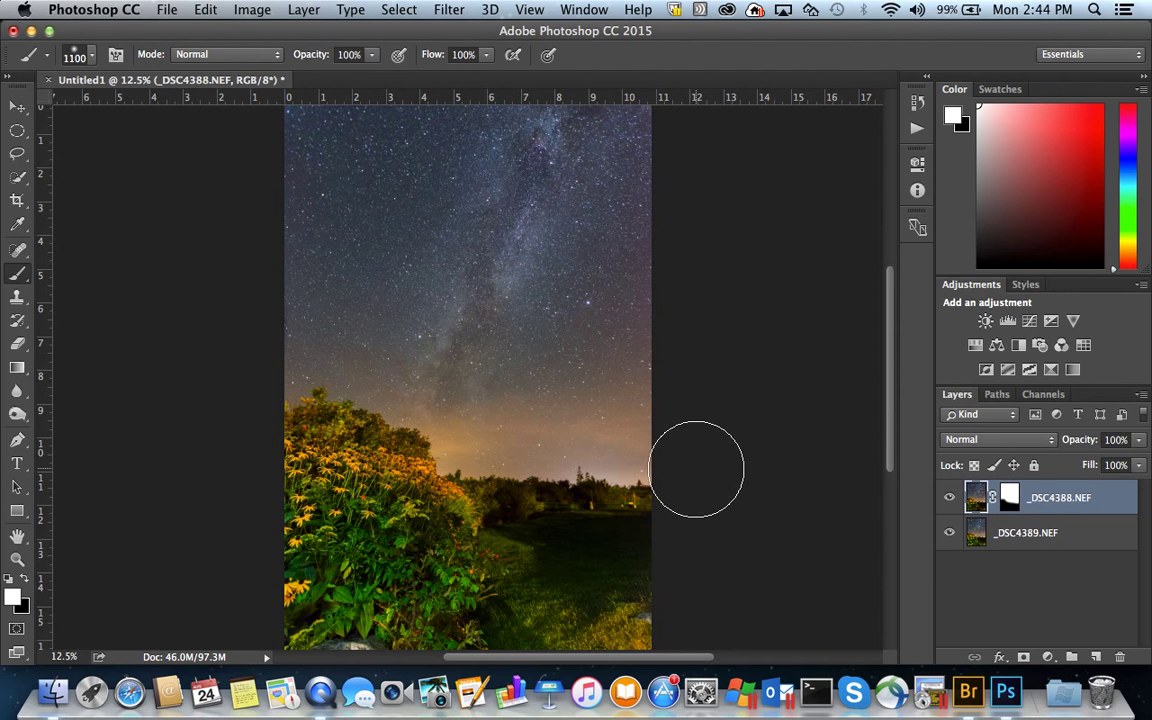
Step: Zoom in and toggle the top layer to compare its pinpoint stars with the trailed stars below
key("super+equal")
key("super+equal")
key("super+equal")
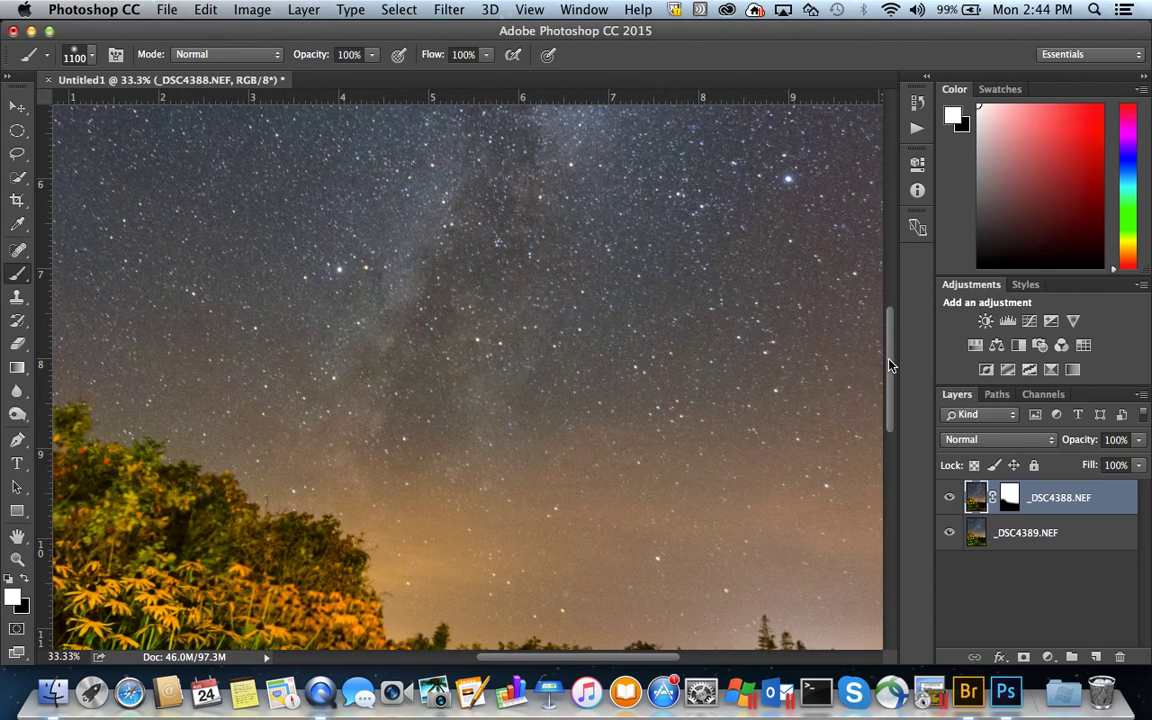
left_click_drag(888, 356, 893, 243)
scroll(893, 243, "down", 3)
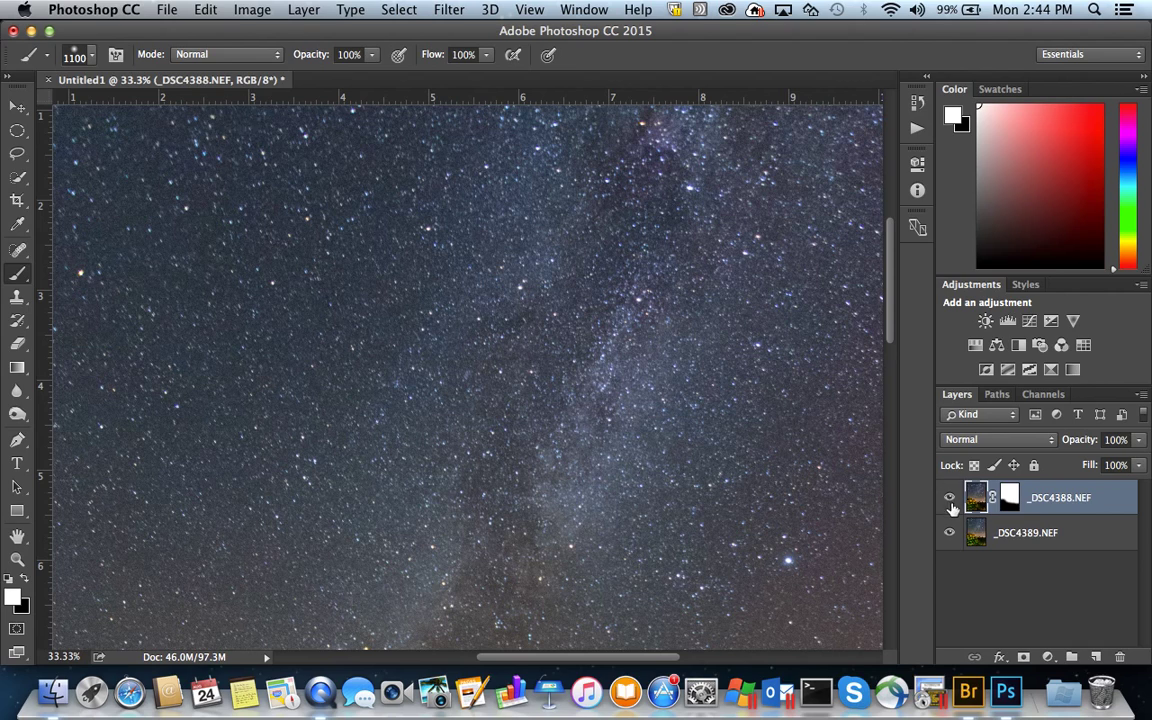
left_click(950, 502)
left_click(950, 502)
left_click(950, 502)
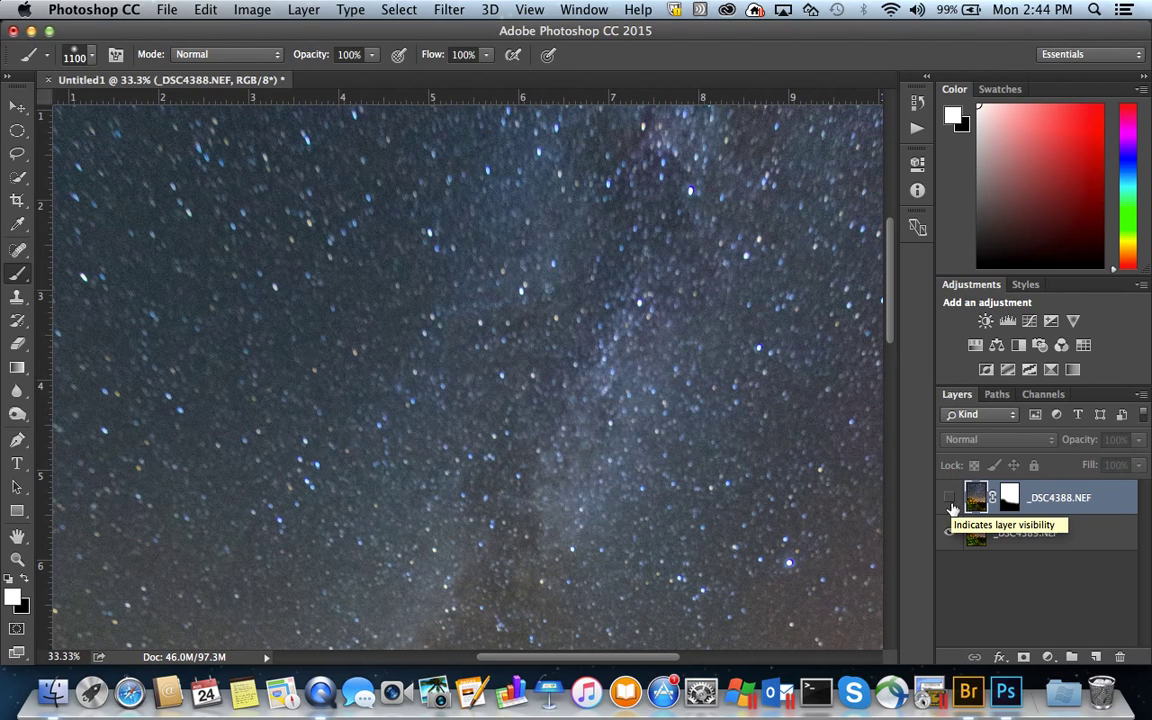
left_click(950, 500)
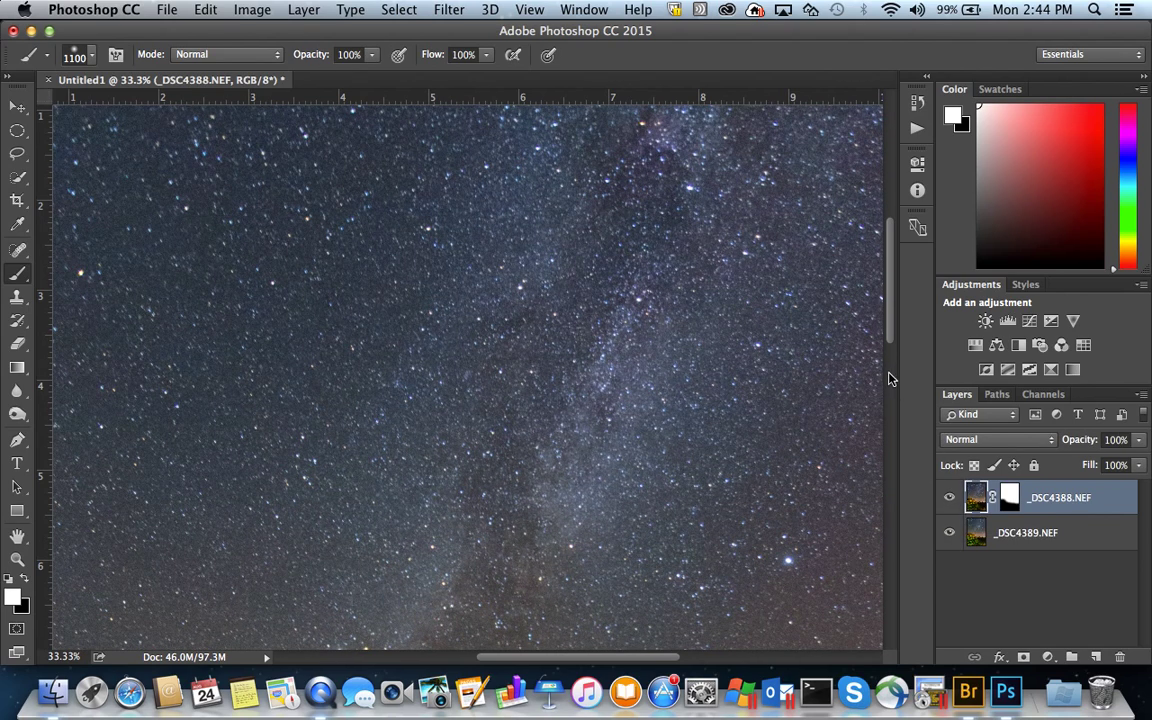
Step: Pan the view to the treeline and shrink the brush to 800 px
left_click_drag(891, 325, 879, 453)
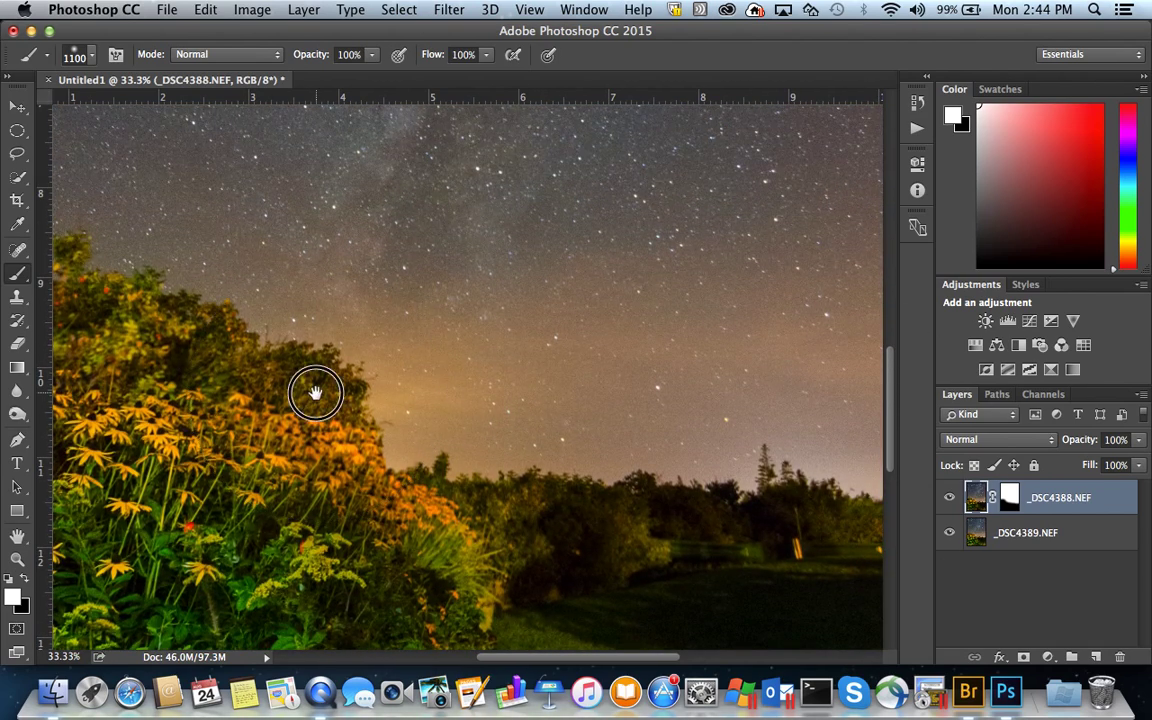
left_click_drag(580, 470, 697, 474)
scroll(697, 474, "left", 5)
scroll(697, 474, "up", 2)
key("bracketleft")
key("bracketleft")
key("bracketleft")
key("bracketleft")
key("bracketleft")
key("bracketleft")
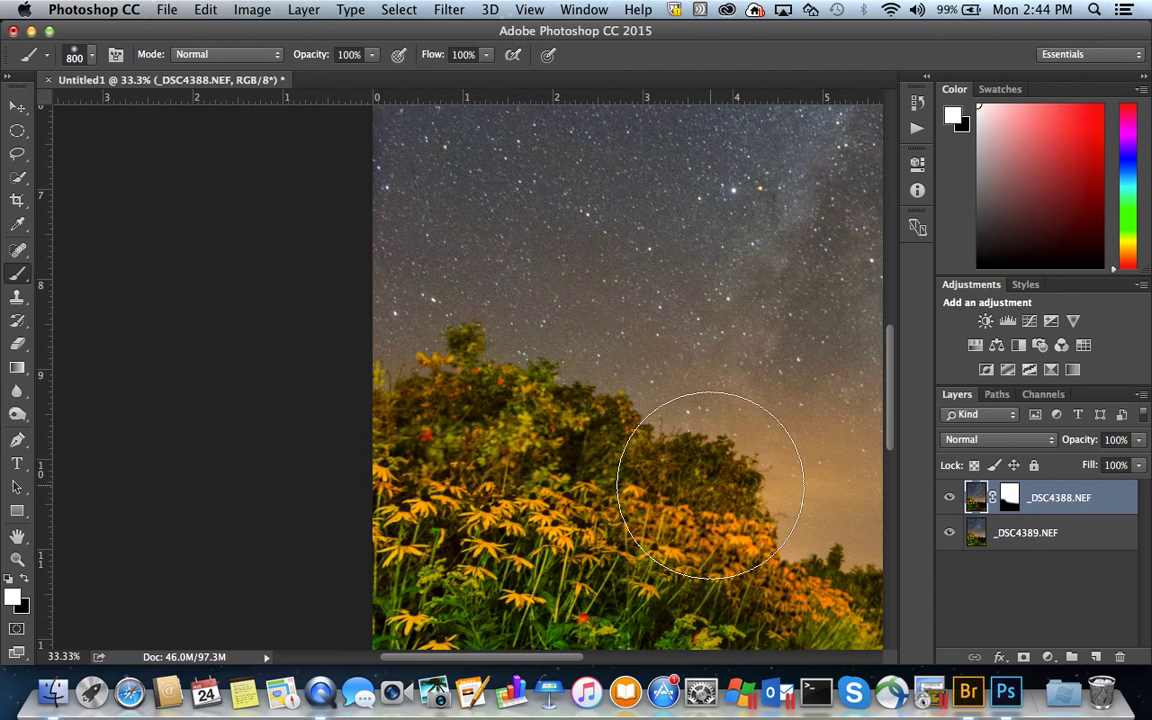
Step: Shrink the brush to 300 px, compare the treeline with the top layer hidden, and undo a stray black dab
key("bracketleft")
key("bracketleft")
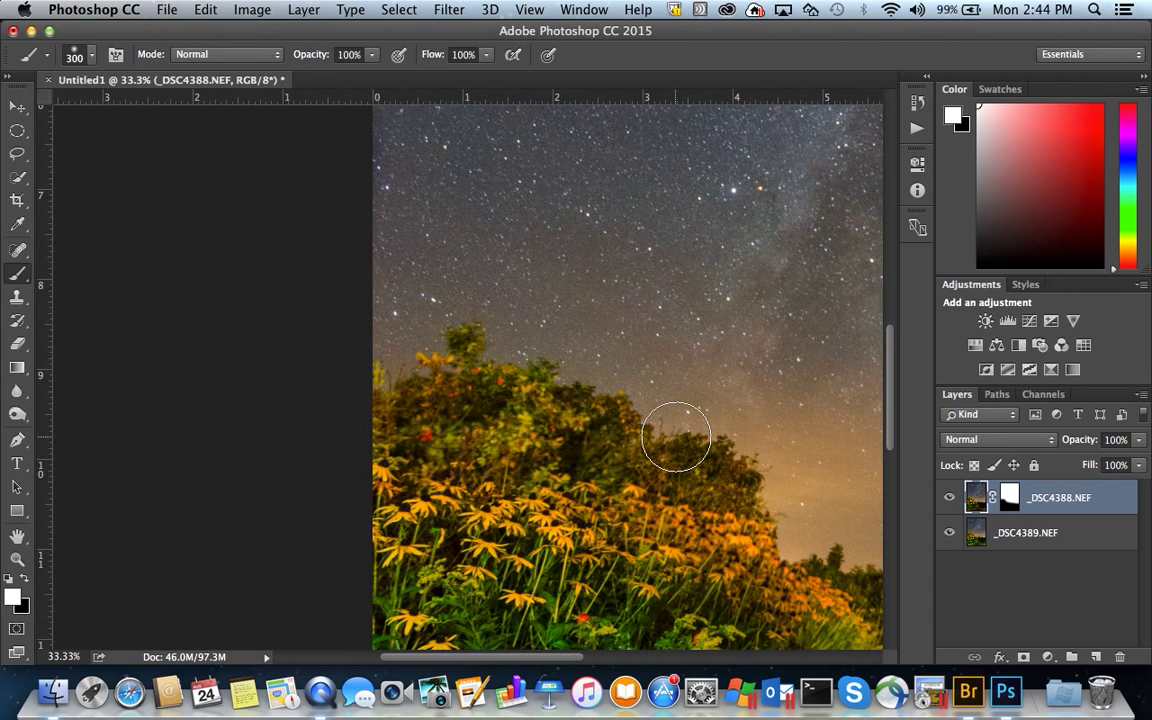
left_click(949, 498)
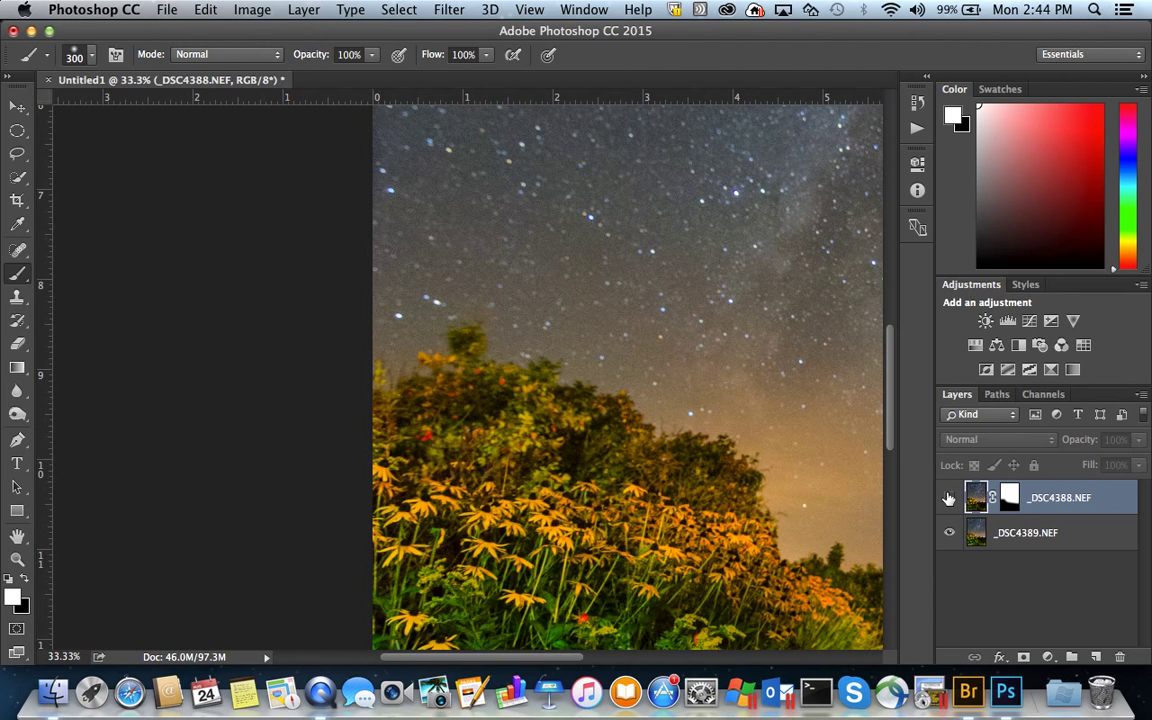
left_click(949, 498)
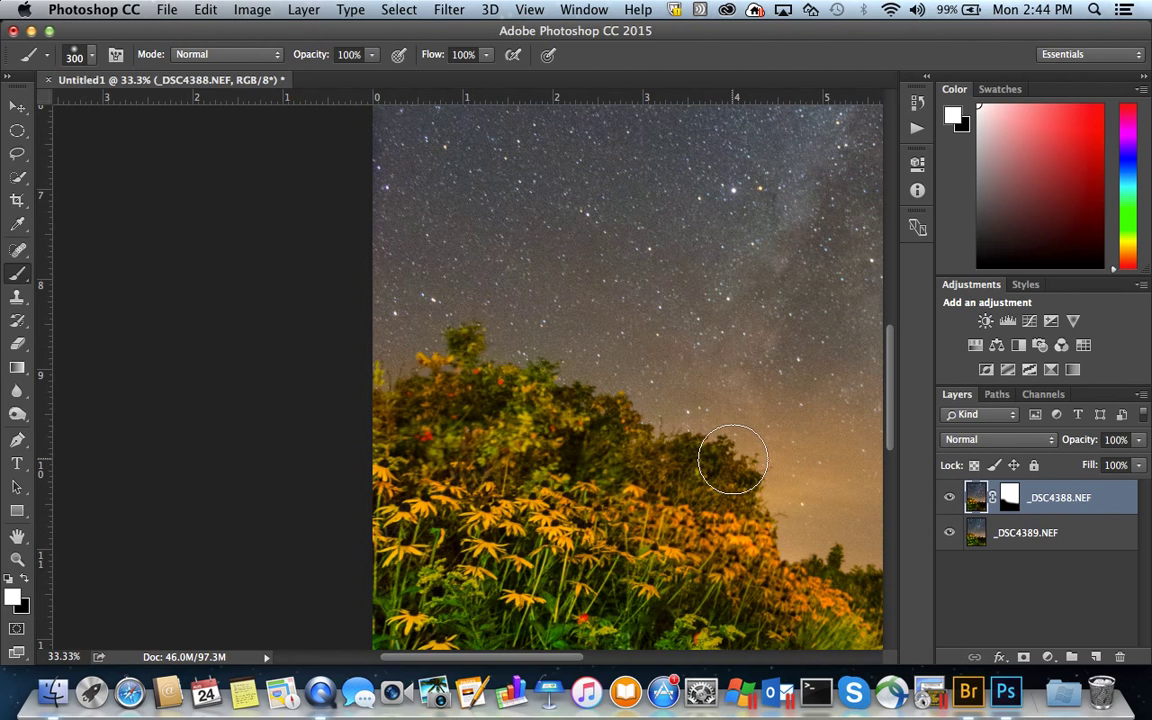
key("x")
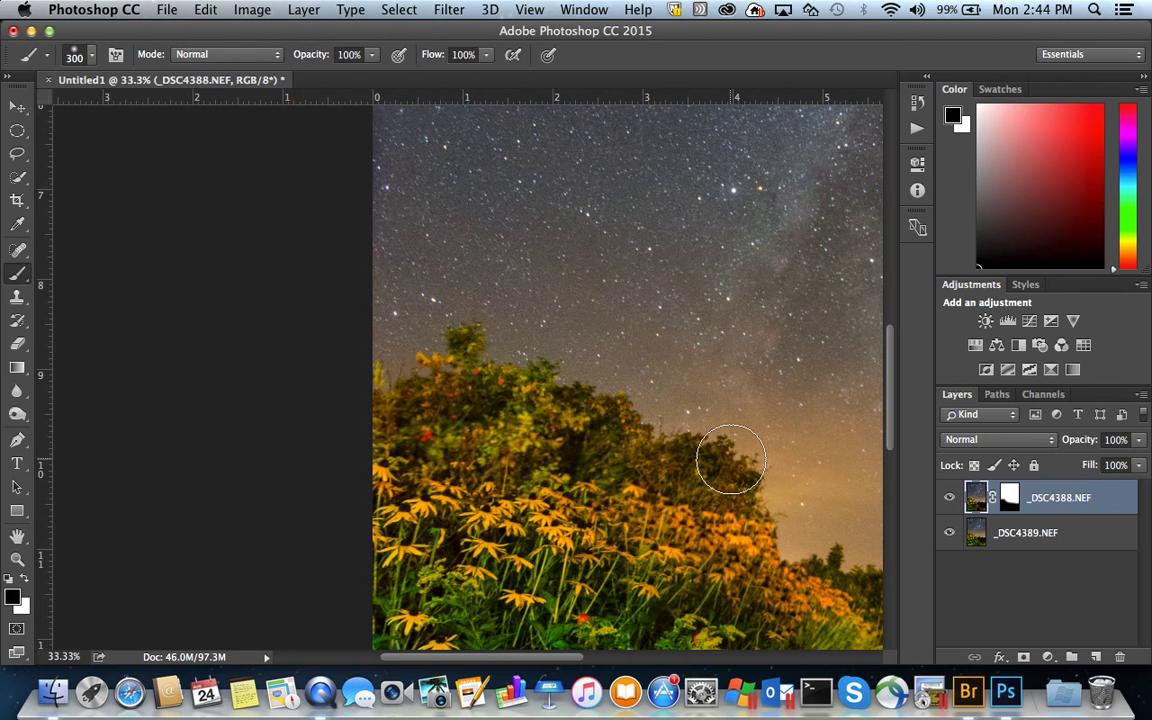
left_click(700, 455)
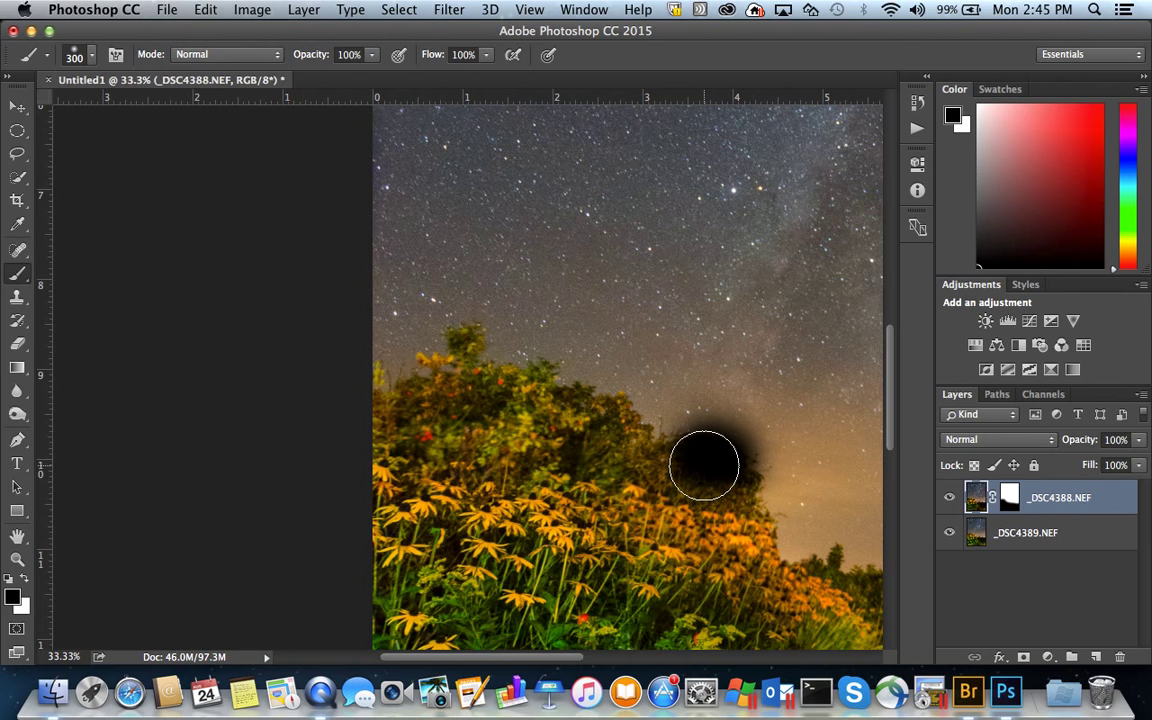
key("super+z")
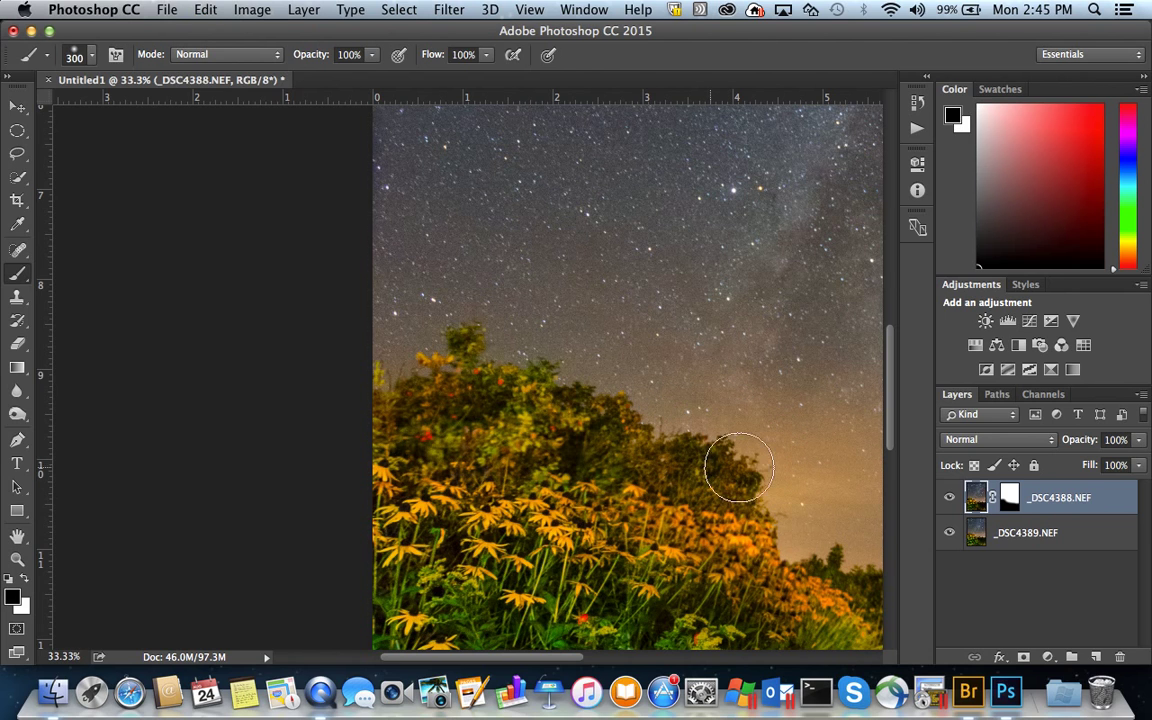
Step: Retry the treetop dab, undo it on the photo, and target the top layer's mask
left_click(1012, 497)
left_click(973, 498)
left_click(1012, 498)
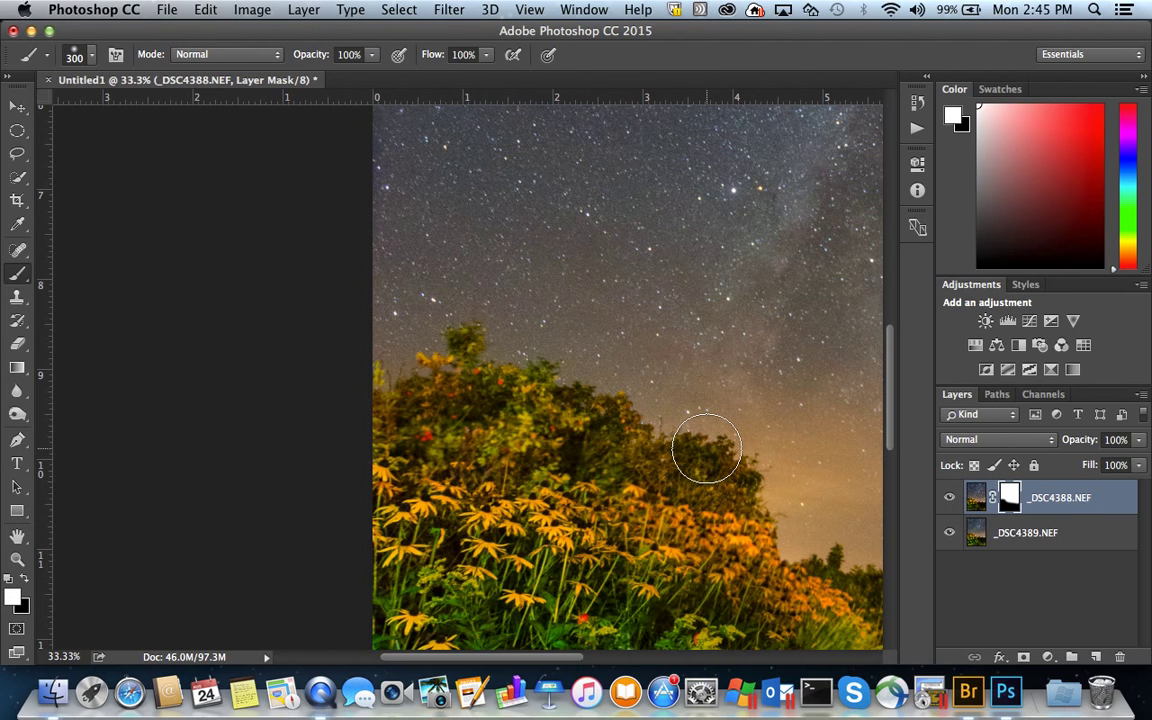
left_click(975, 497)
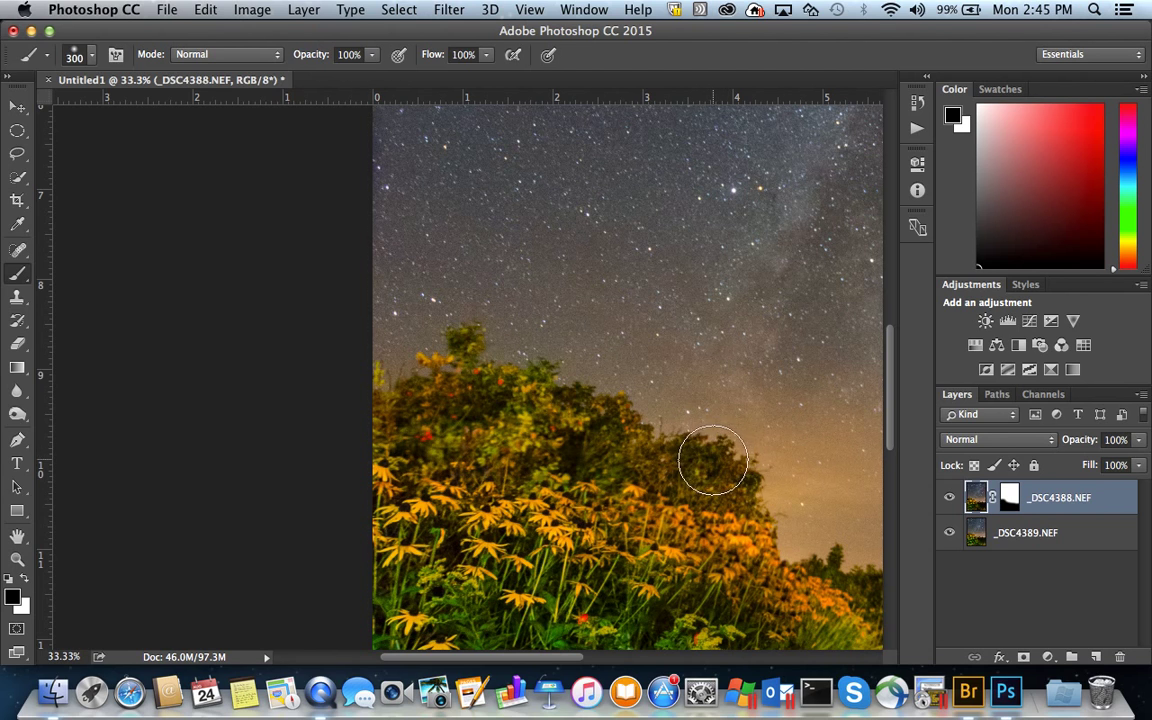
left_click(705, 456)
key("super+z")
left_click(1010, 497)
Step: With the rubylith overlay and a 200 px brush, mask black along the treeline ridge and white along the road edge
key("backslash")
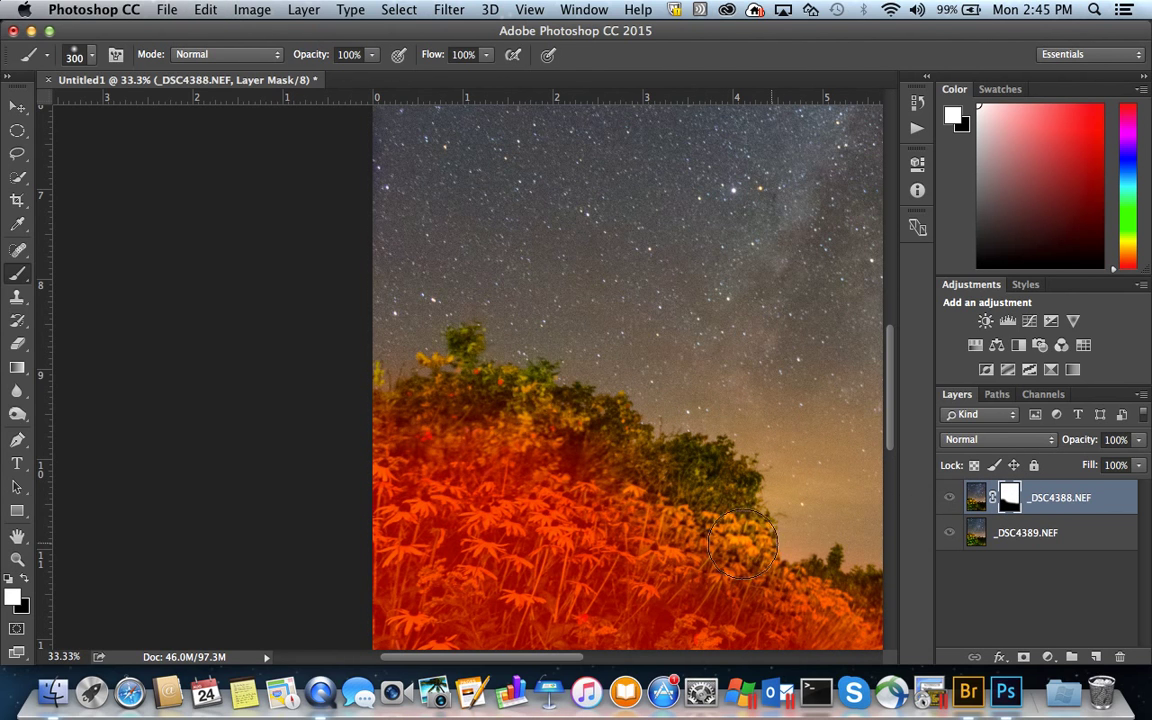
key("bracketleft")
key("x")
mouse_move(704, 478)
left_mouse_down()
mouse_move(725, 504)
mouse_move(674, 481)
mouse_move(759, 563)
mouse_move(855, 599)
mouse_move(837, 565)
mouse_move(855, 604)
mouse_move(617, 462)
mouse_move(607, 434)
mouse_move(478, 377)
mouse_move(463, 352)
mouse_move(459, 370)
mouse_move(403, 391)
mouse_move(380, 375)
mouse_move(543, 383)
mouse_move(702, 454)
mouse_move(748, 504)
mouse_move(473, 425)
mouse_move(469, 433)
mouse_move(460, 371)
mouse_move(433, 360)
mouse_move(495, 456)
mouse_move(103, 270)
left_mouse_up()
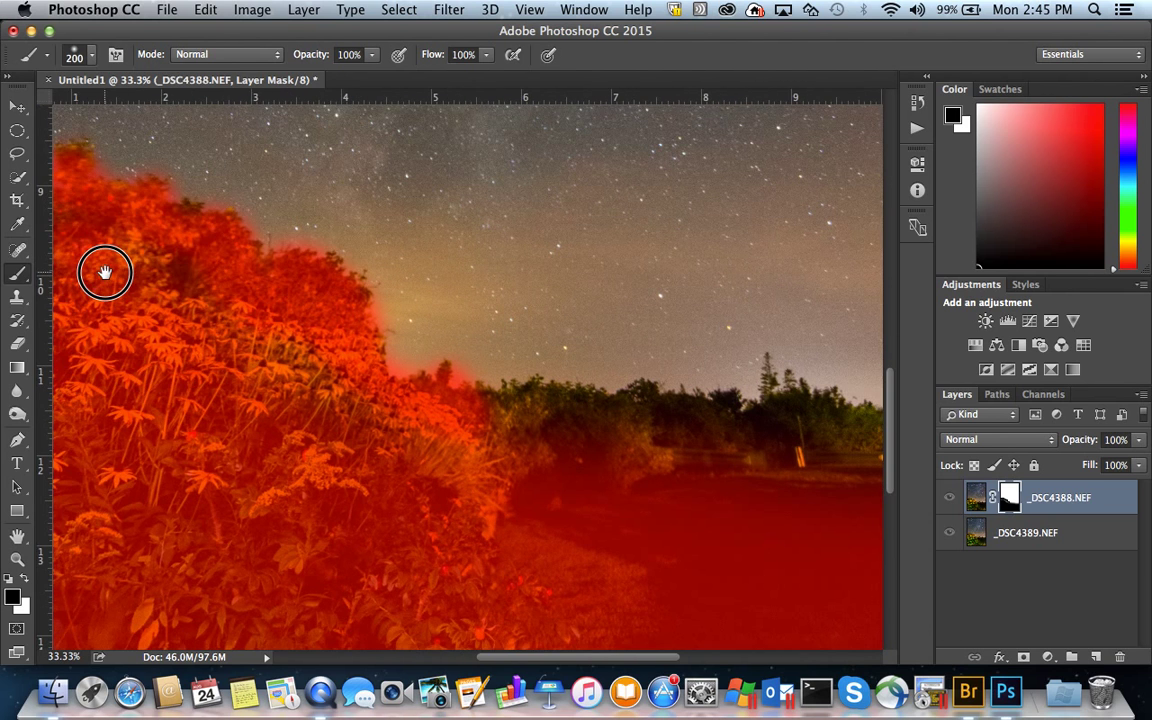
mouse_move(558, 417)
left_mouse_down()
mouse_move(519, 411)
mouse_move(684, 415)
mouse_move(543, 399)
mouse_move(707, 428)
mouse_move(725, 411)
mouse_move(730, 419)
mouse_move(638, 424)
mouse_move(816, 445)
mouse_move(607, 442)
left_mouse_up()
key("x")
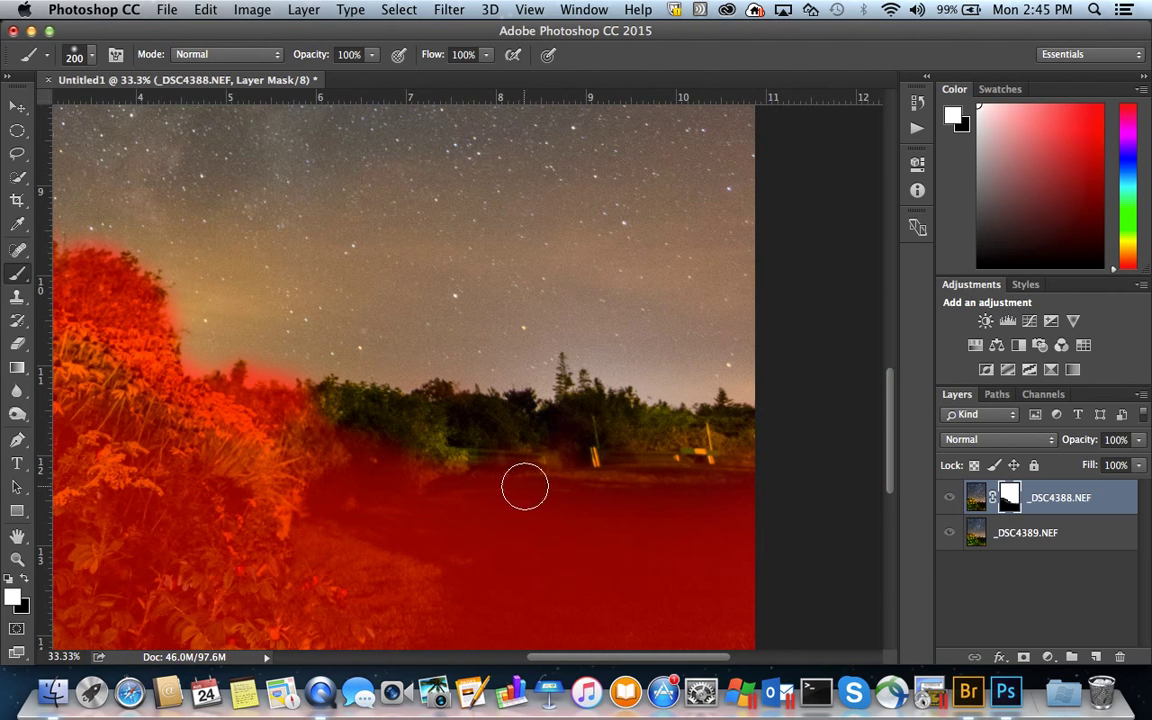
mouse_move(470, 477)
left_mouse_down()
mouse_move(589, 489)
mouse_move(730, 476)
mouse_move(370, 458)
mouse_move(761, 545)
mouse_move(375, 500)
left_mouse_up()
key("backslash")
key("super+minus")
key("super+minus")
key("super+minus")
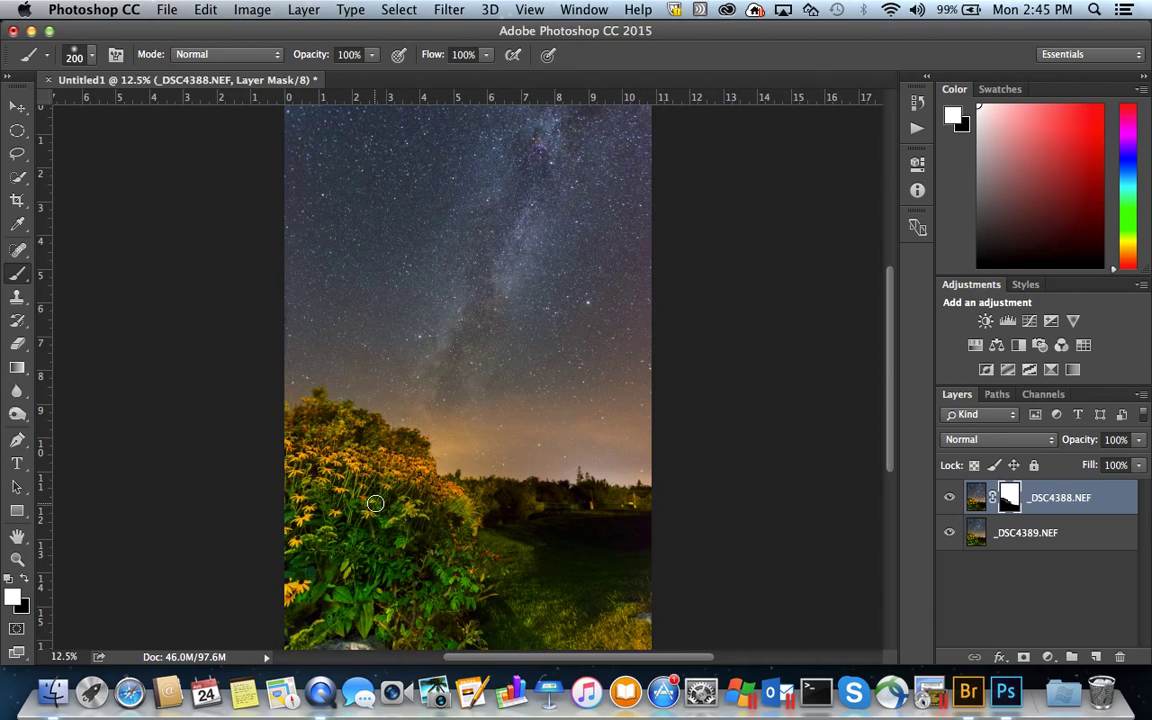
Step: Check the stars up close, zoom back out, and switch to Bridge showing _DSC4388 and _DSC4389
key("super+plus")
key("super+plus")
key("super+plus")
key("super+plus")
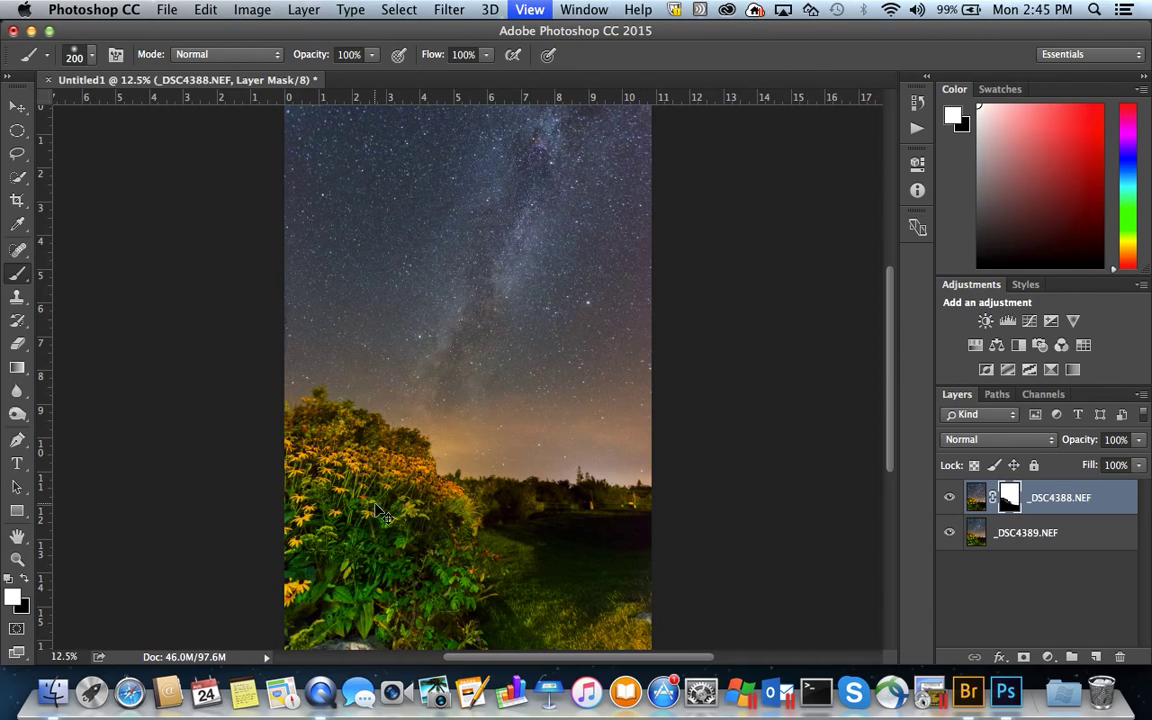
key("super+plus")
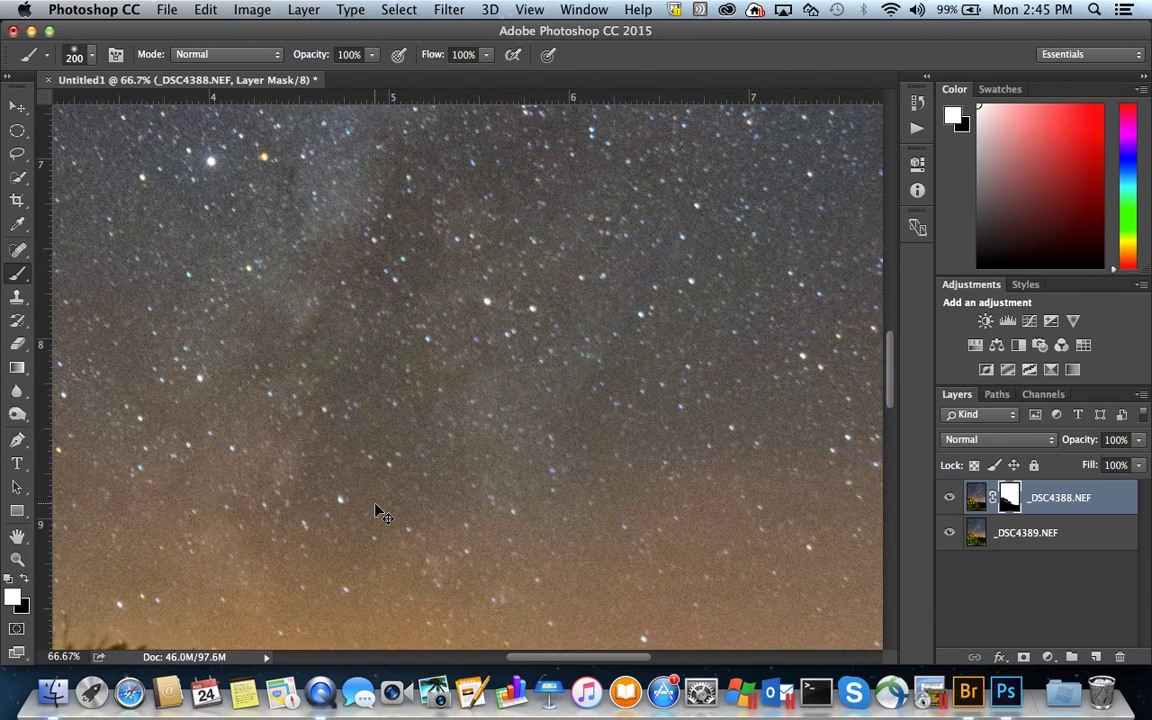
key("super+minus")
key("super+minus")
key("super+minus")
key("super+minus")
key("super+minus")
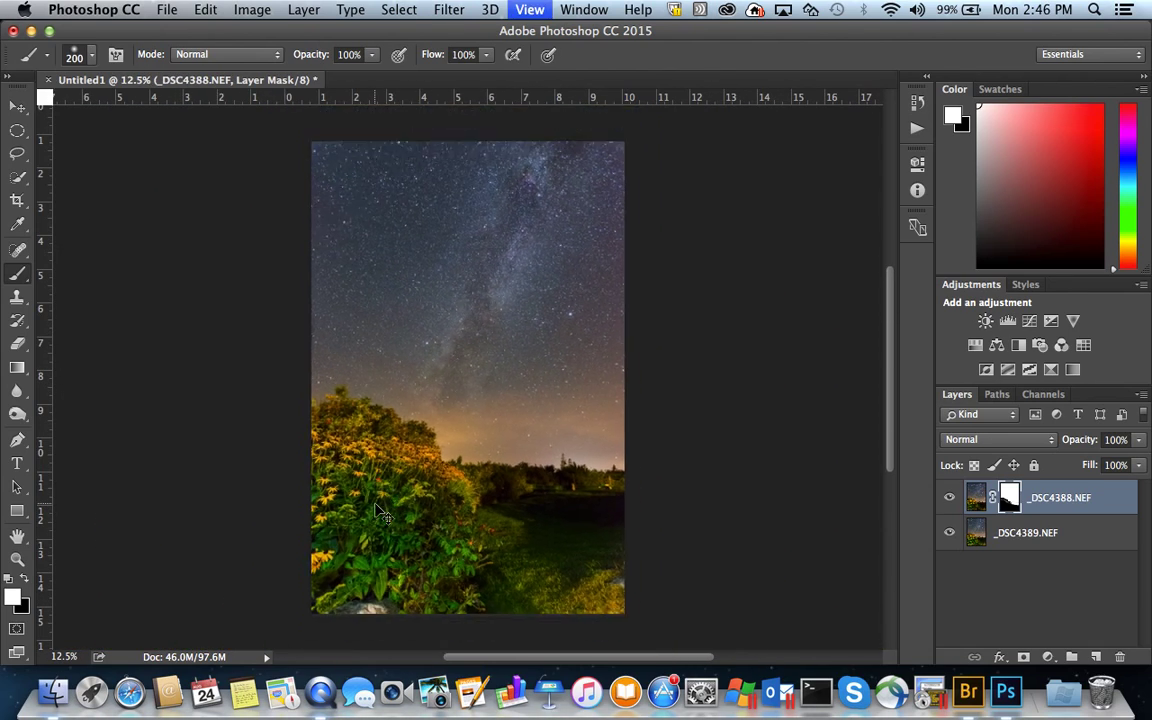
key("super+Tab")
key("super+Tab")
key("super+Tab")
key("super+Tab")
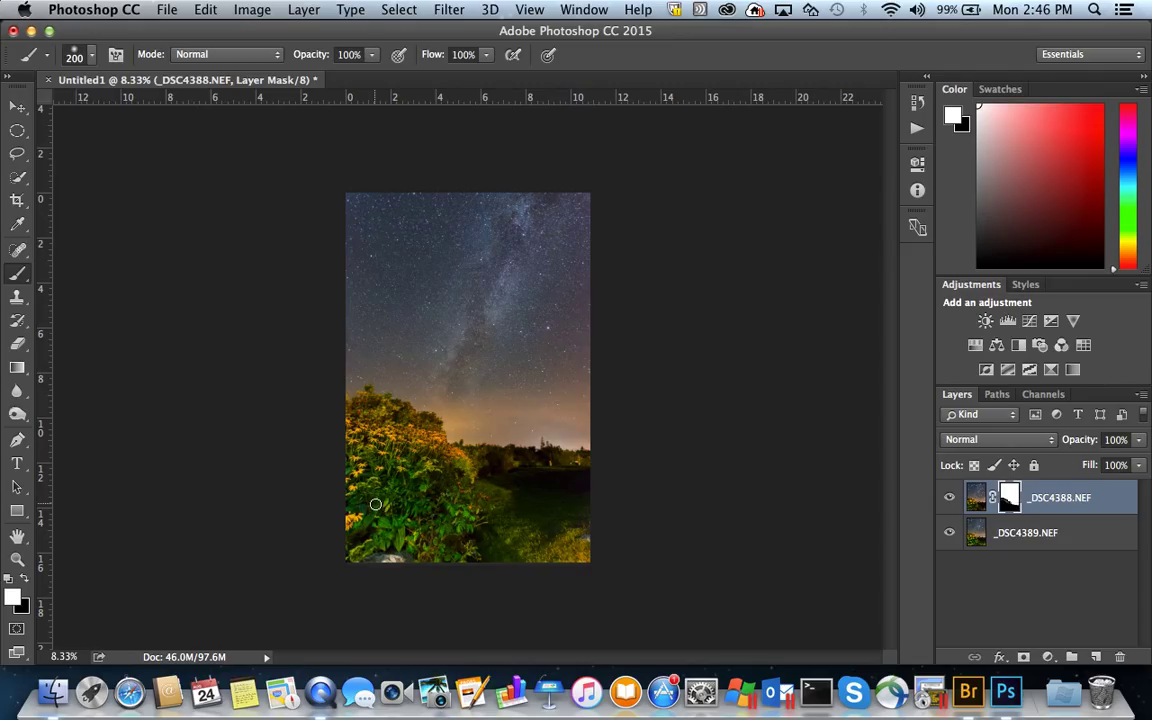
key("super+Tab")
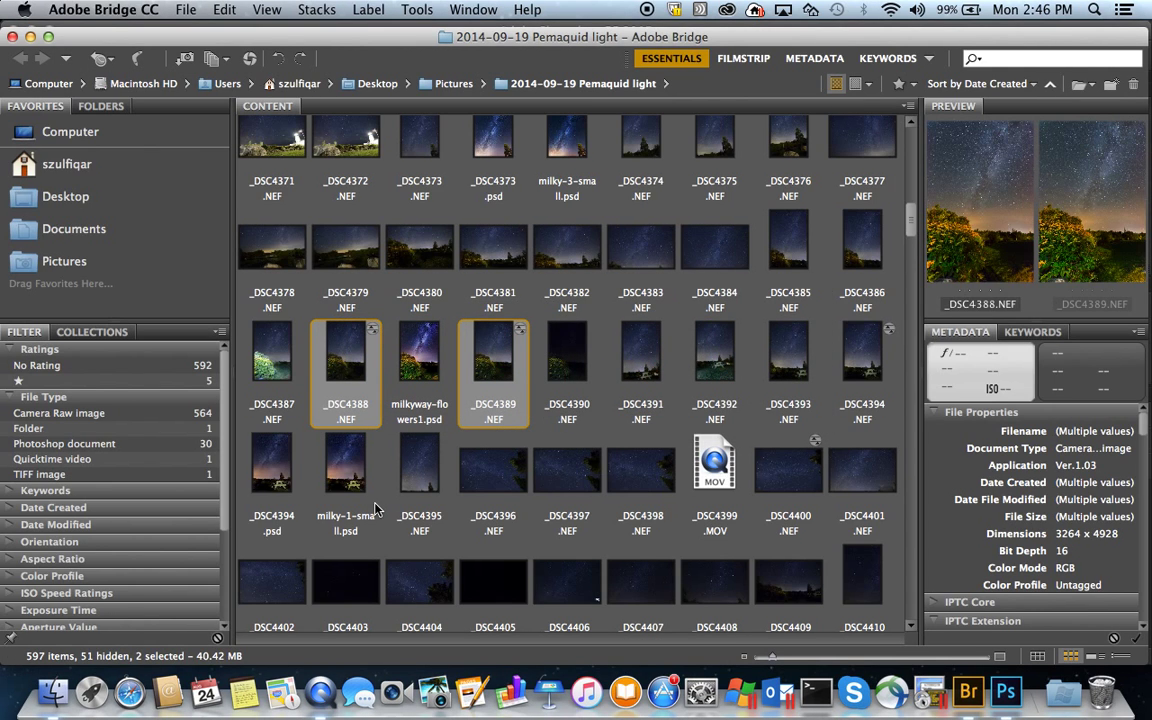
Step: Open _DSC4388 and _DSC4389 in Camera Raw, select both, and show the Detail panel
key("super+o")
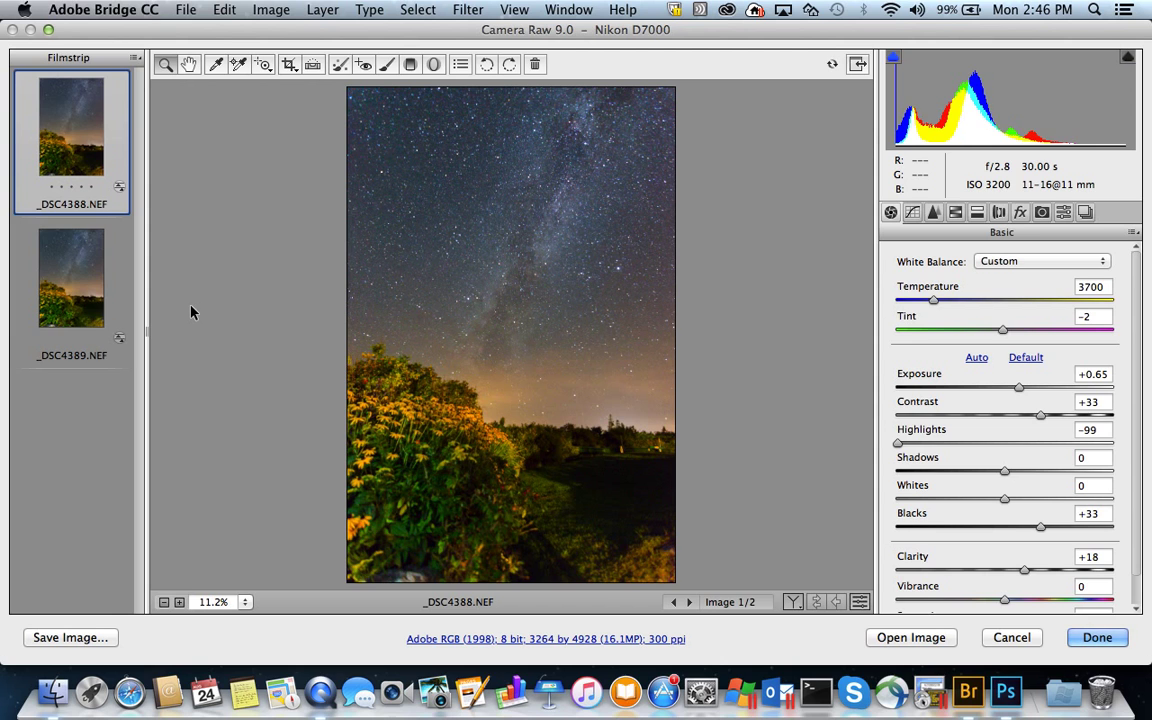
key("super+a")
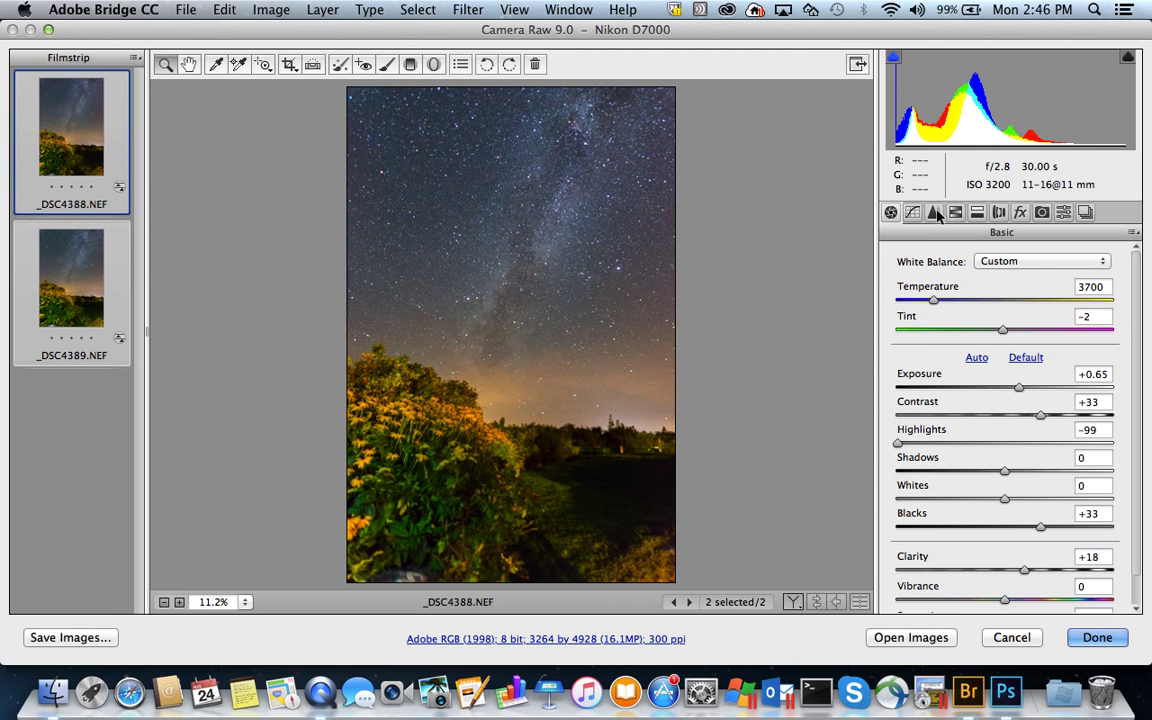
left_click(933, 212)
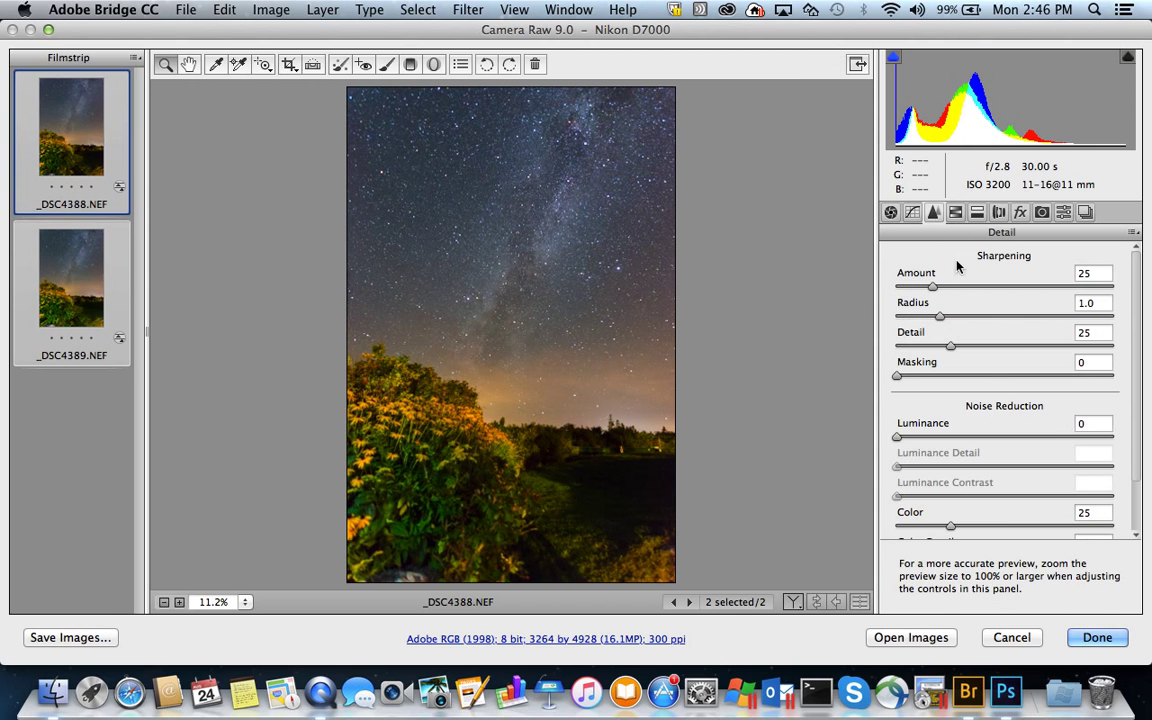
Step: At 100% preview, set sharpening Amount to 51 and Detail to 28
right_click(535, 262)
left_click(571, 386)
left_click_drag(938, 285, 975, 289)
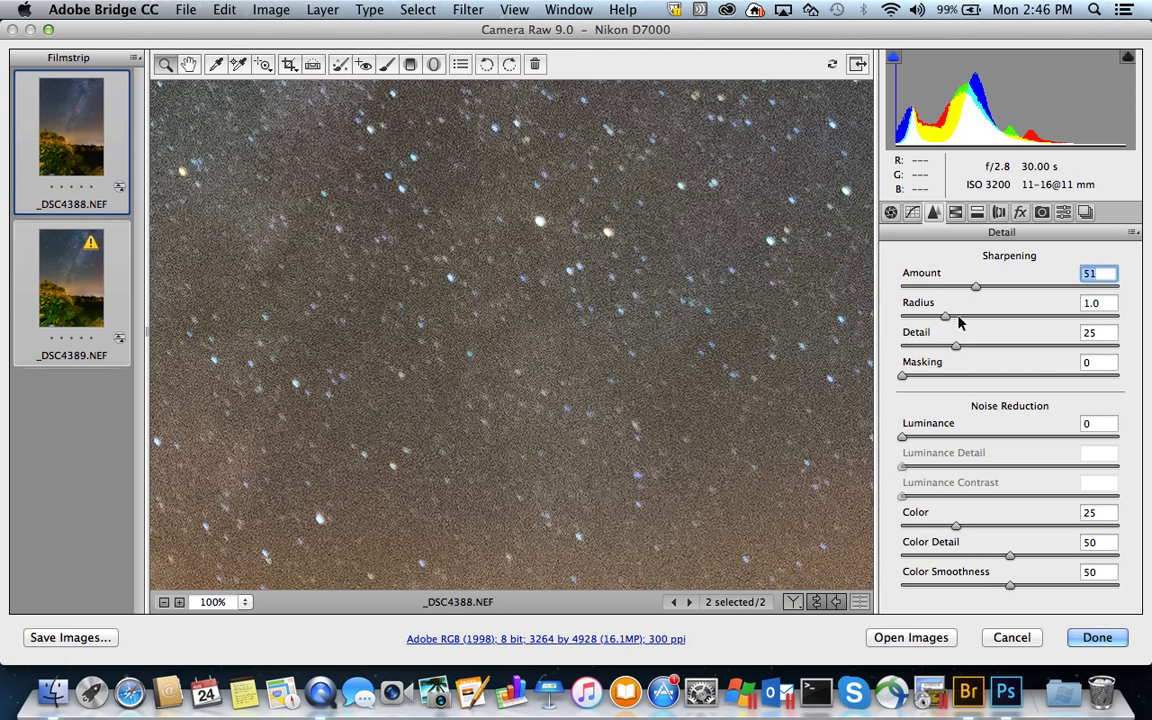
mouse_move(957, 347)
left_mouse_down()
mouse_move(988, 347)
mouse_move(964, 350)
left_mouse_up()
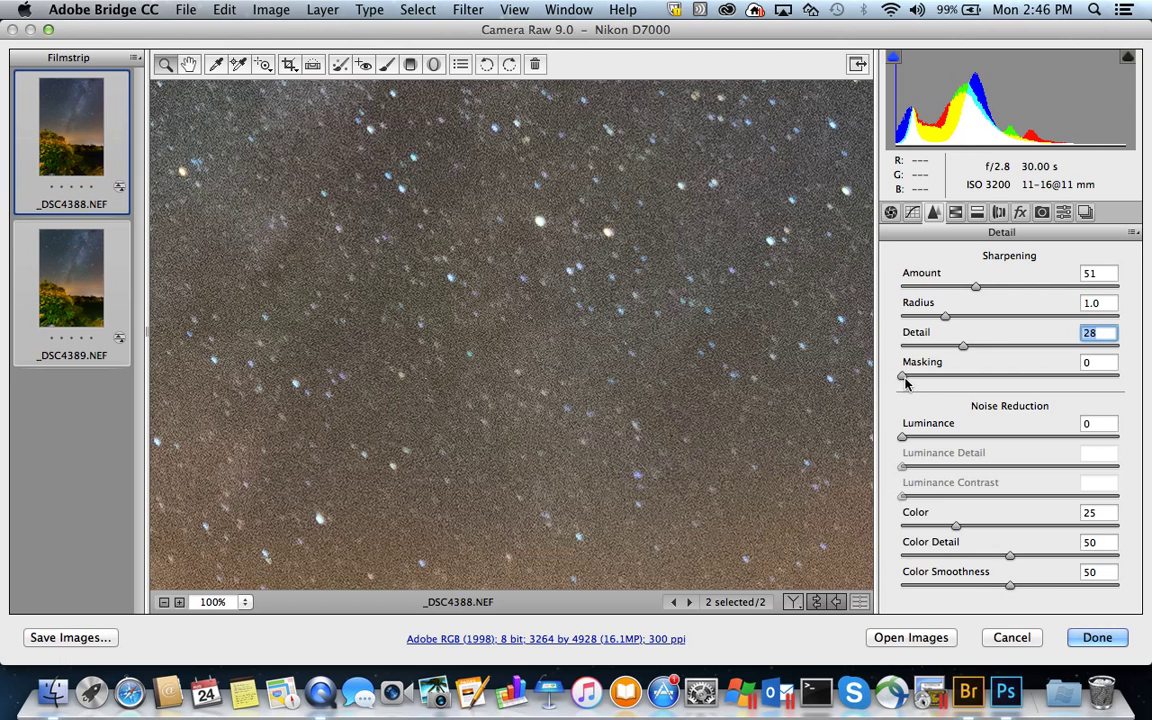
Step: Set sharpening Masking to 56 using the Alt mask preview, with the photo fit in view
key("alt")
key("alt")
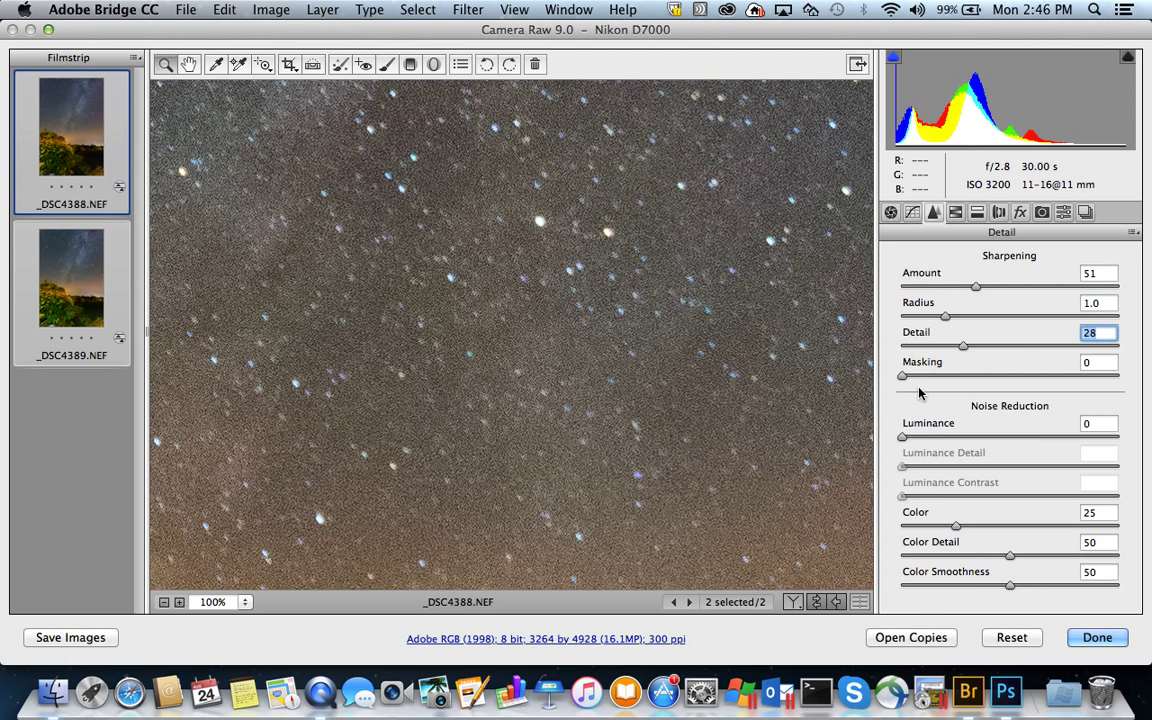
left_click(903, 378, "alt")
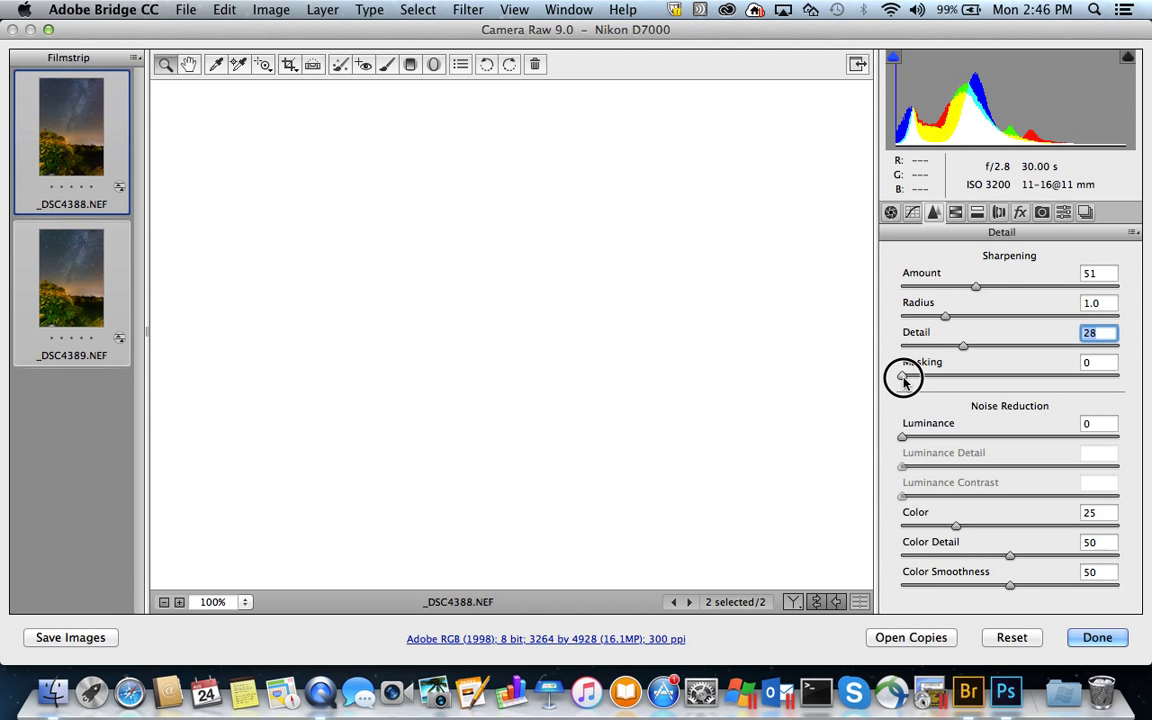
left_click_drag(903, 378, 1050, 388)
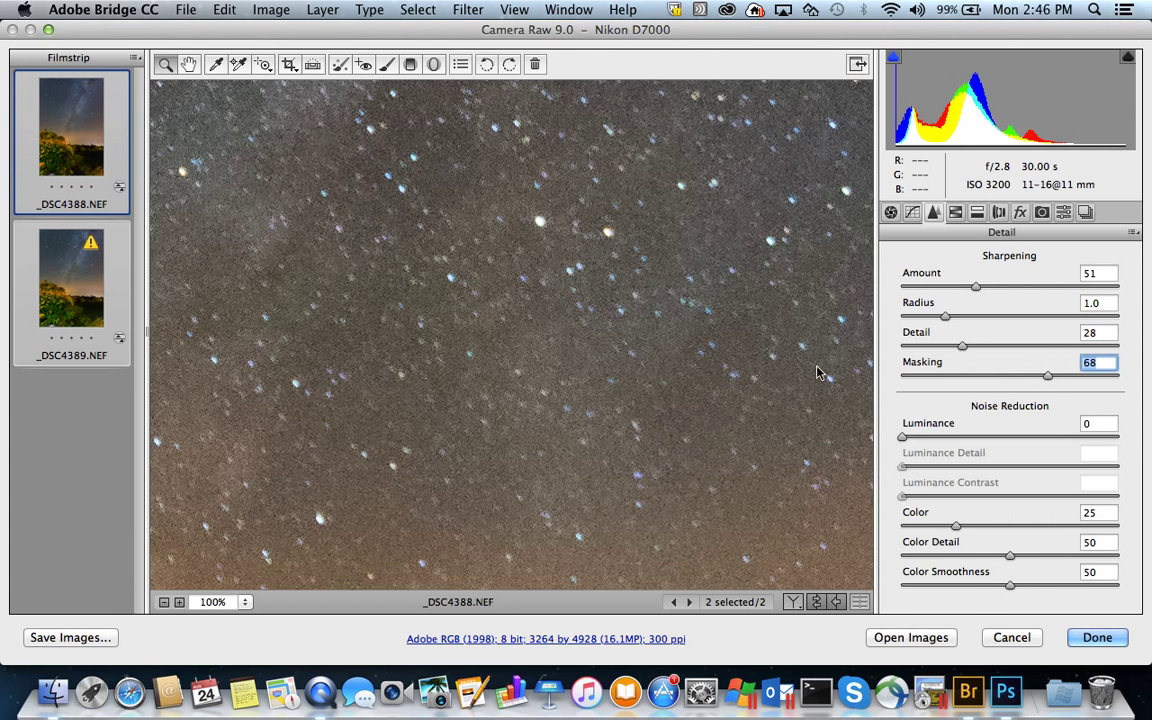
right_click(673, 323)
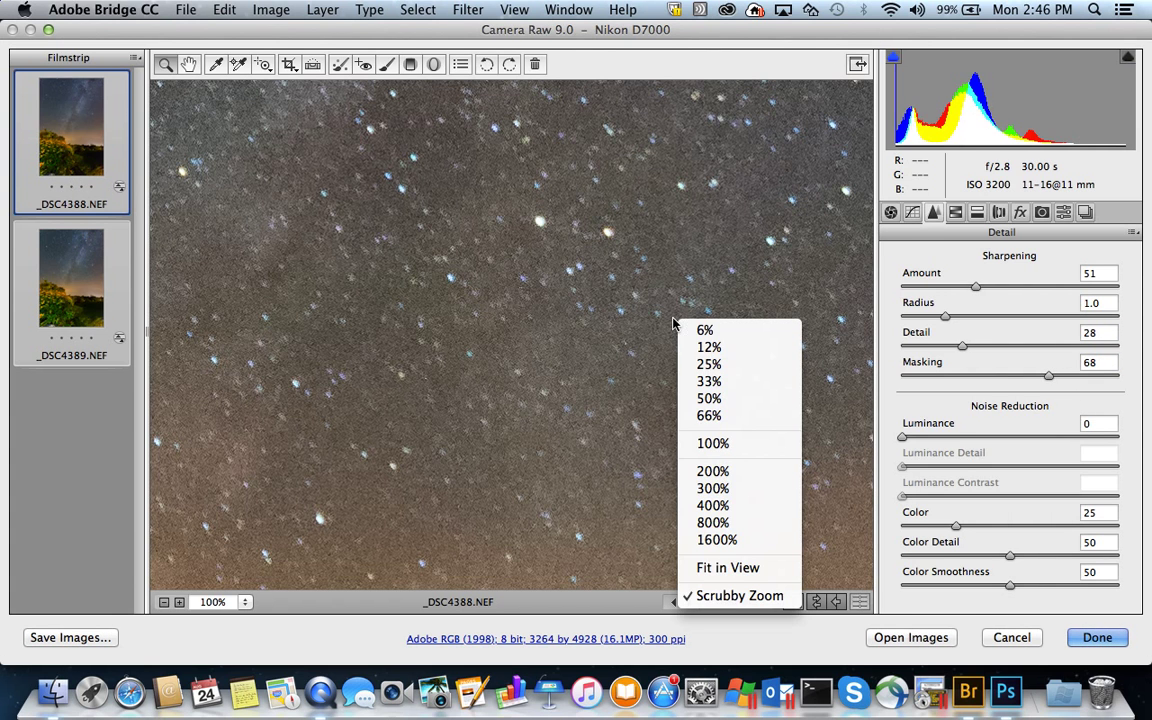
left_click(735, 568)
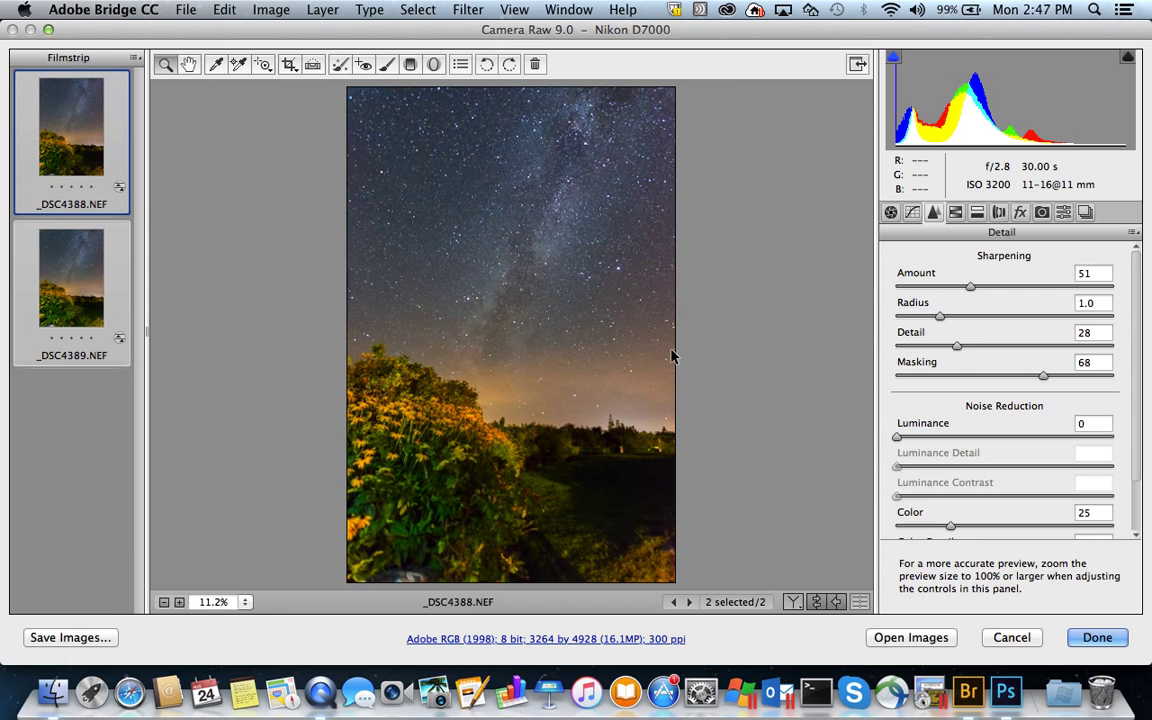
key("alt")
left_click(1046, 384, "alt")
left_click(1044, 381, "alt")
left_click_drag(1041, 380, 1018, 381)
Step: At 100% preview, set Noise Reduction Luminance to 28 and Color to 60, then apply with Done
right_click(392, 181)
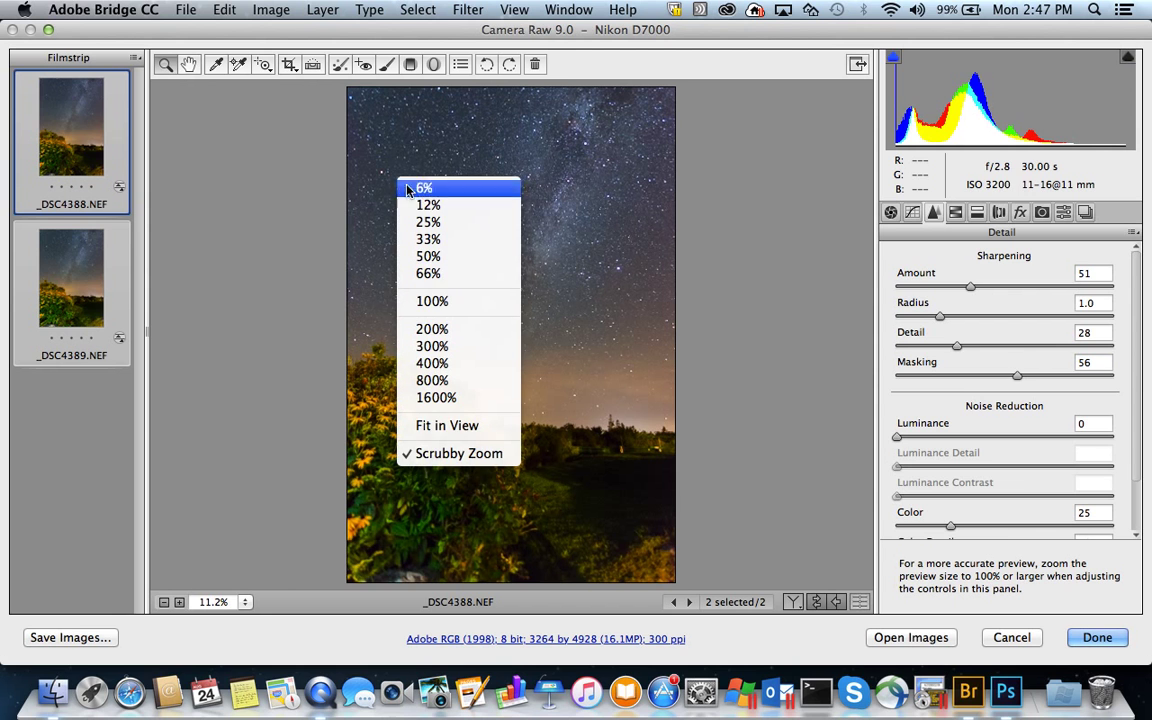
left_click(447, 298)
left_click_drag(904, 438, 977, 448)
left_click_drag(957, 526, 1139, 527)
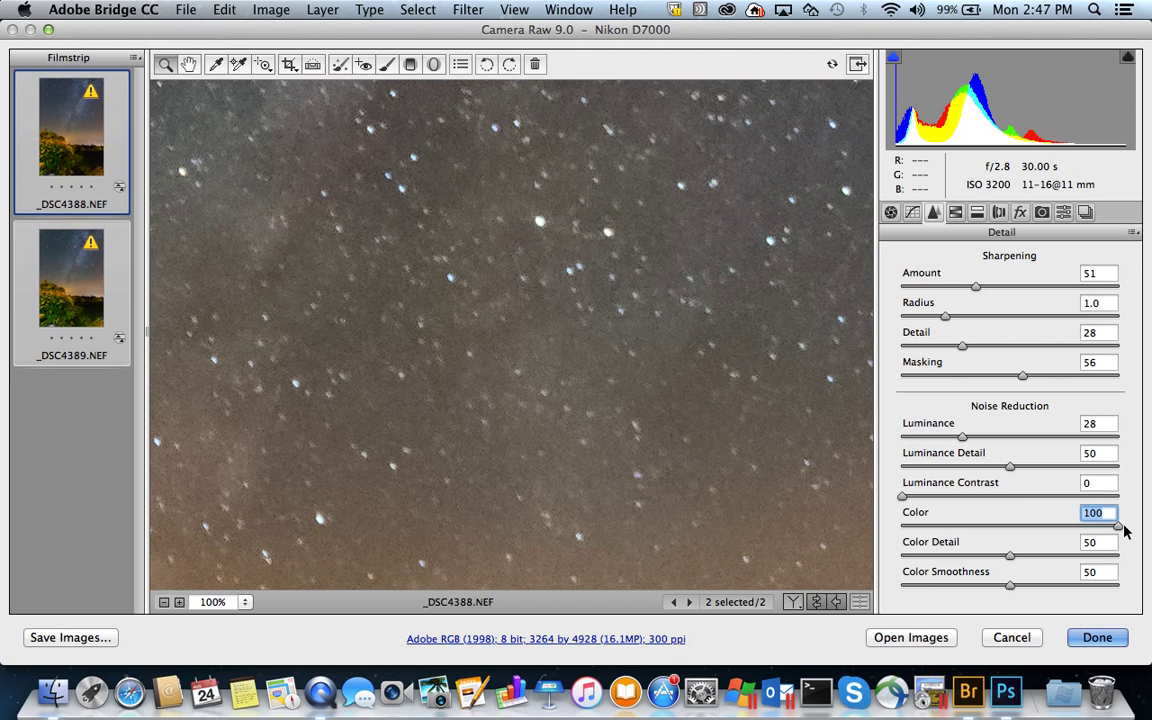
left_click_drag(1055, 532, 1128, 516)
left_click_drag(1118, 532, 1030, 530)
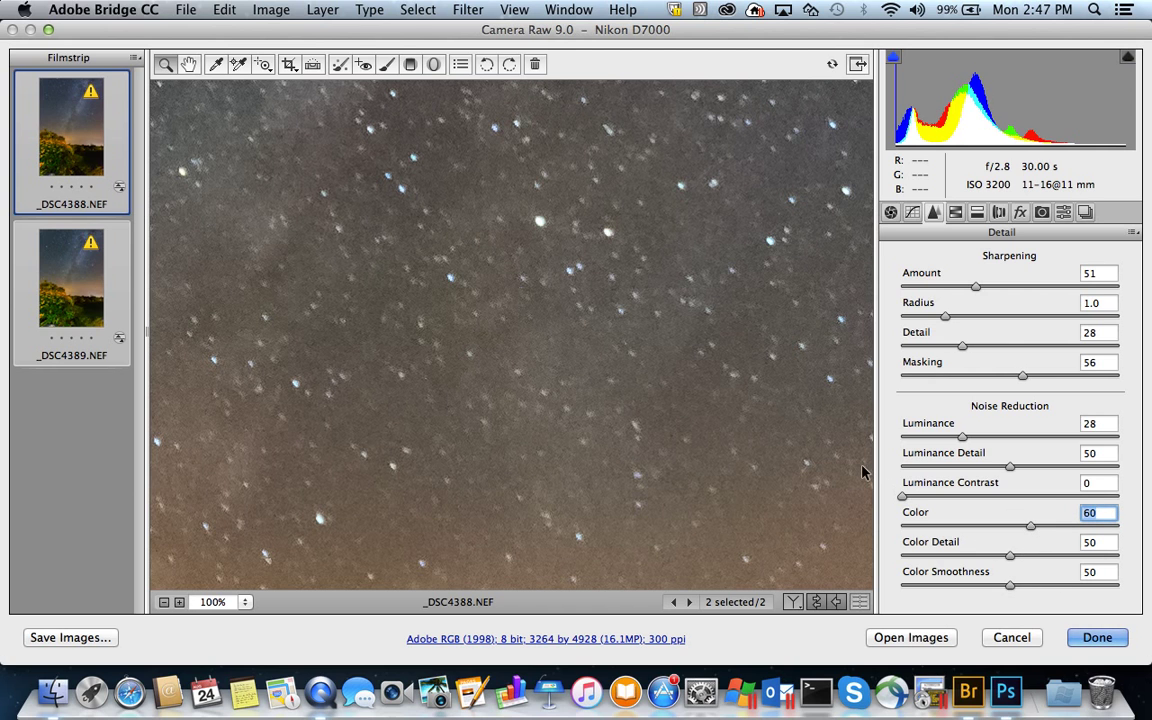
right_click(590, 335)
left_click(628, 578)
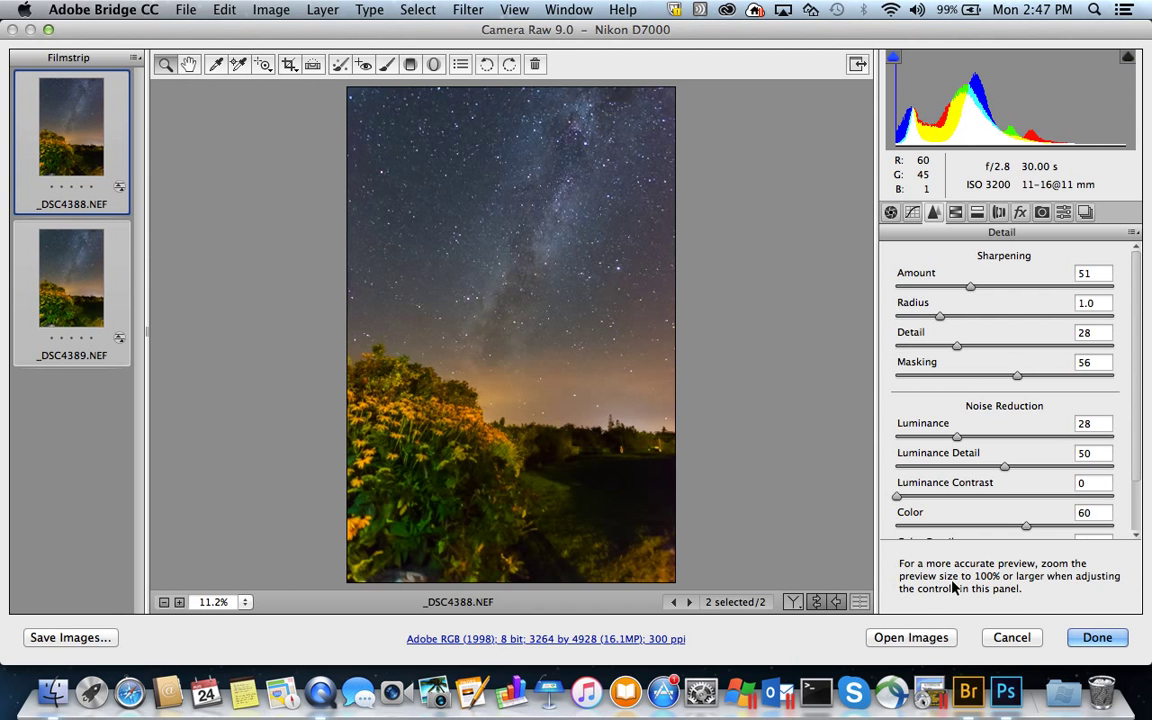
left_click(1097, 637)
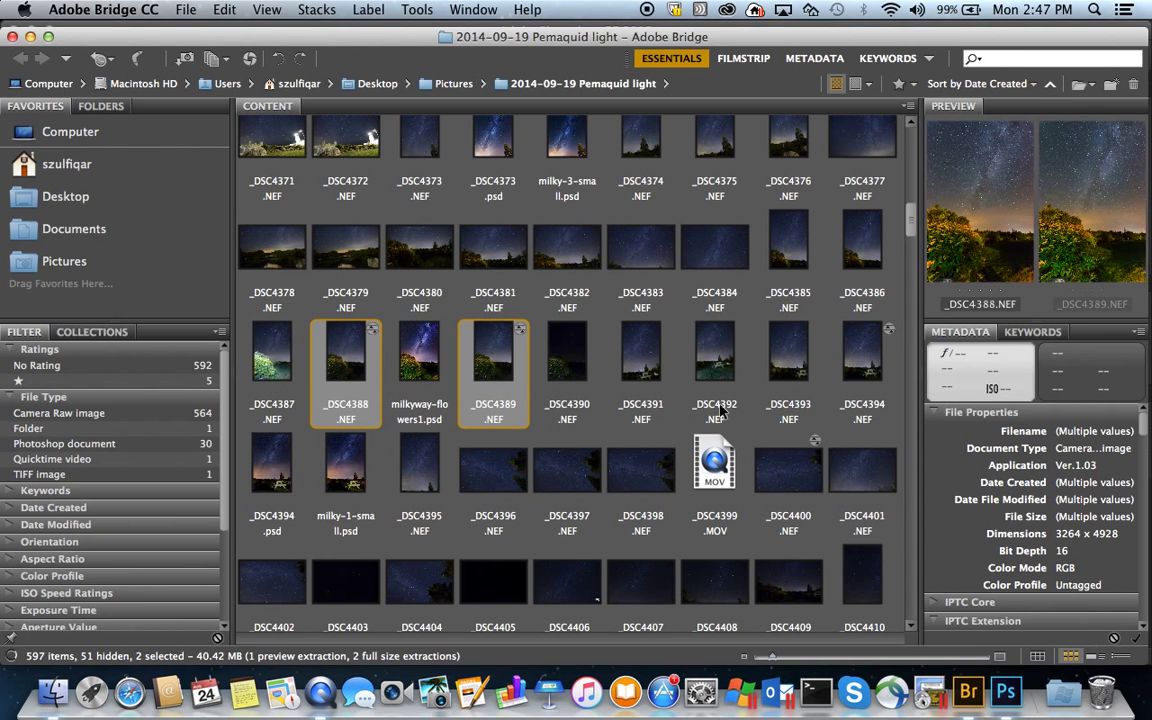
Step: Back in Photoshop, stamp all visible layers into a new Layer 1 with Cmd+Option+Shift+E
key("super+Tab")
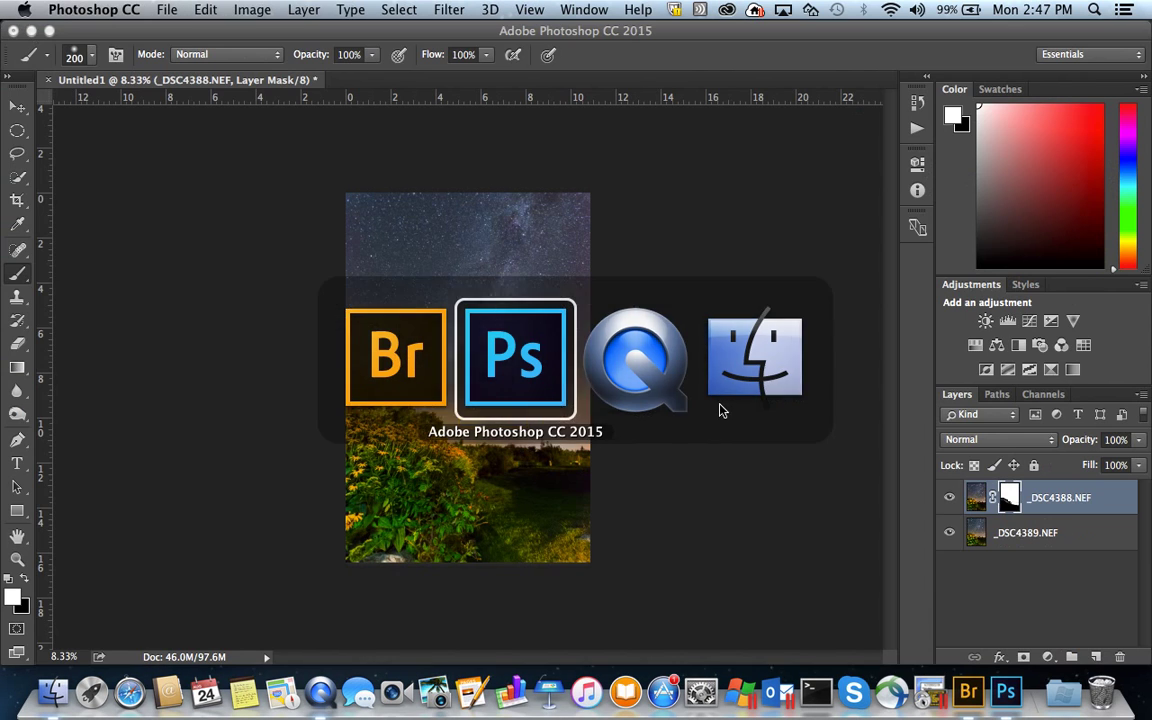
key("super+equal")
key("super+equal")
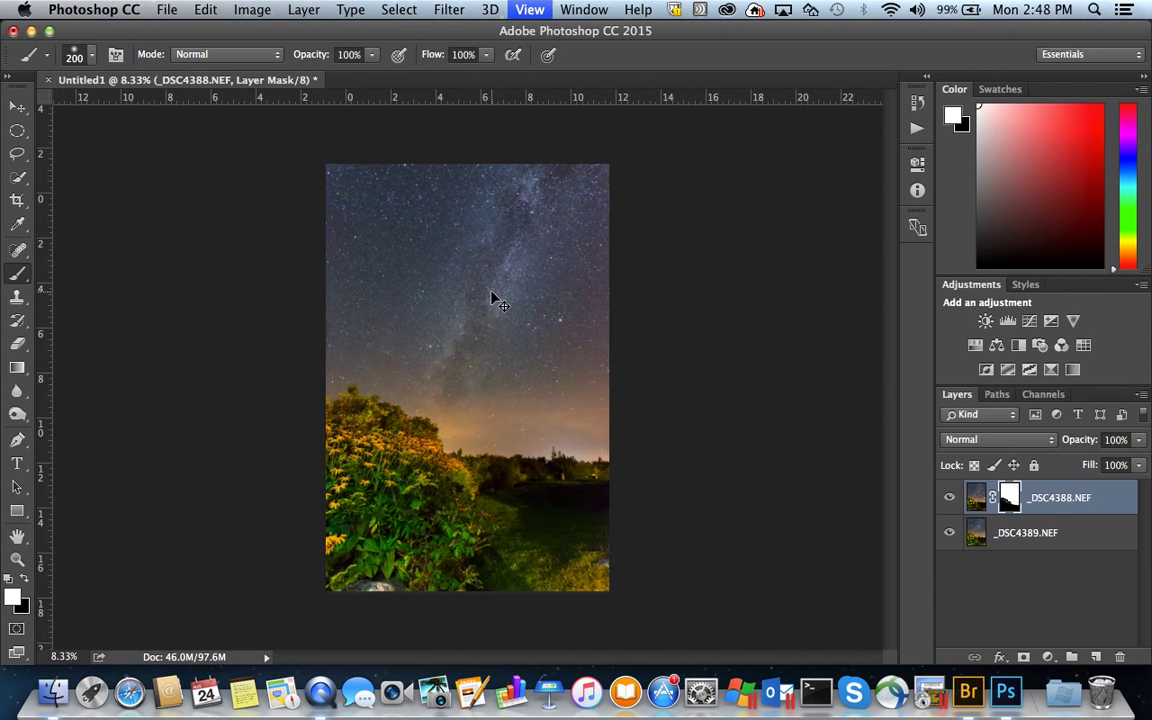
key("super+equal")
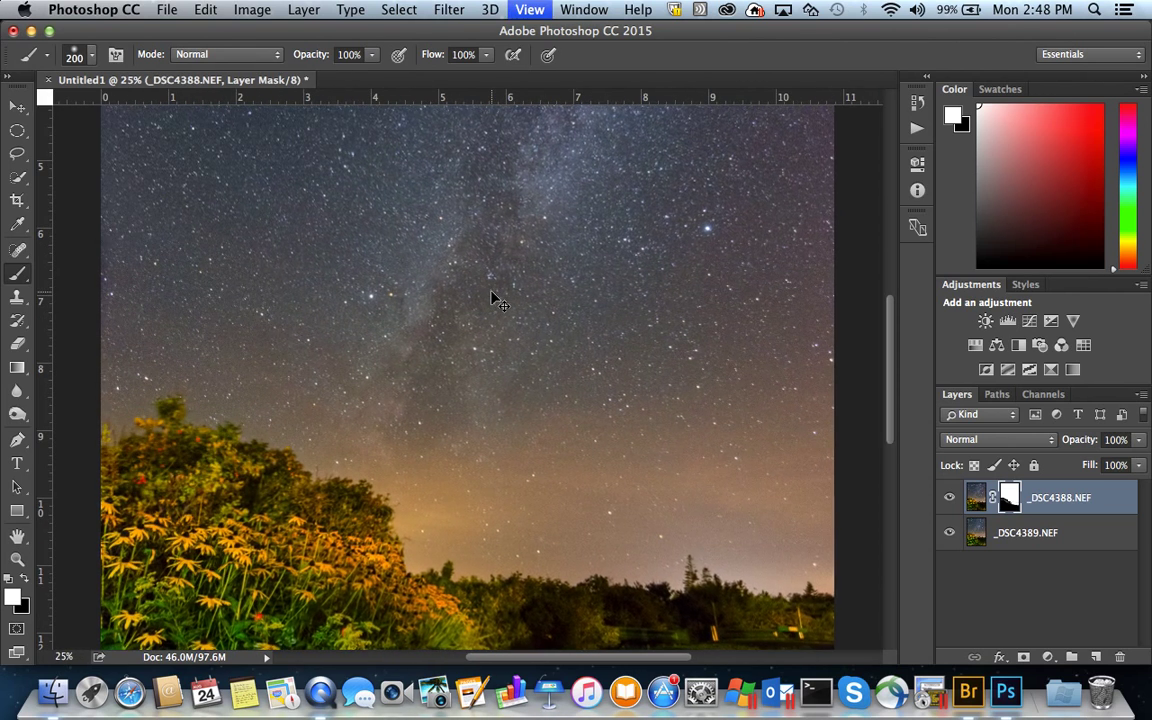
key("super+minus")
key("super+minus")
key("super+minus")
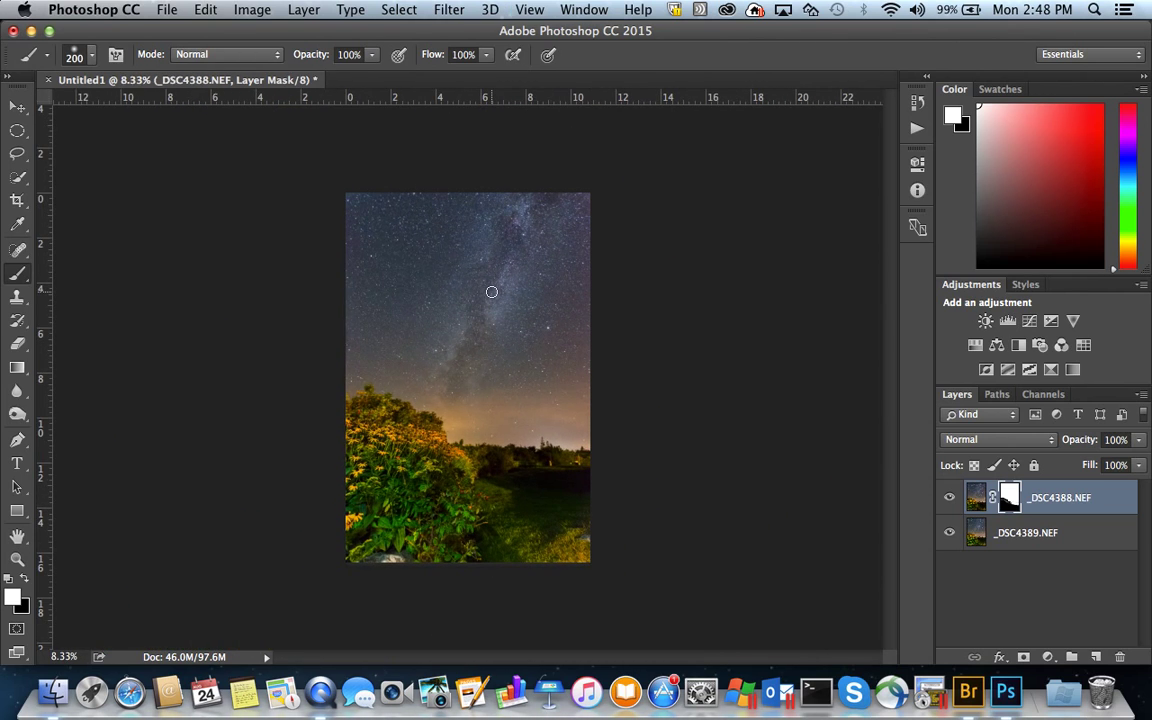
key("super+equal")
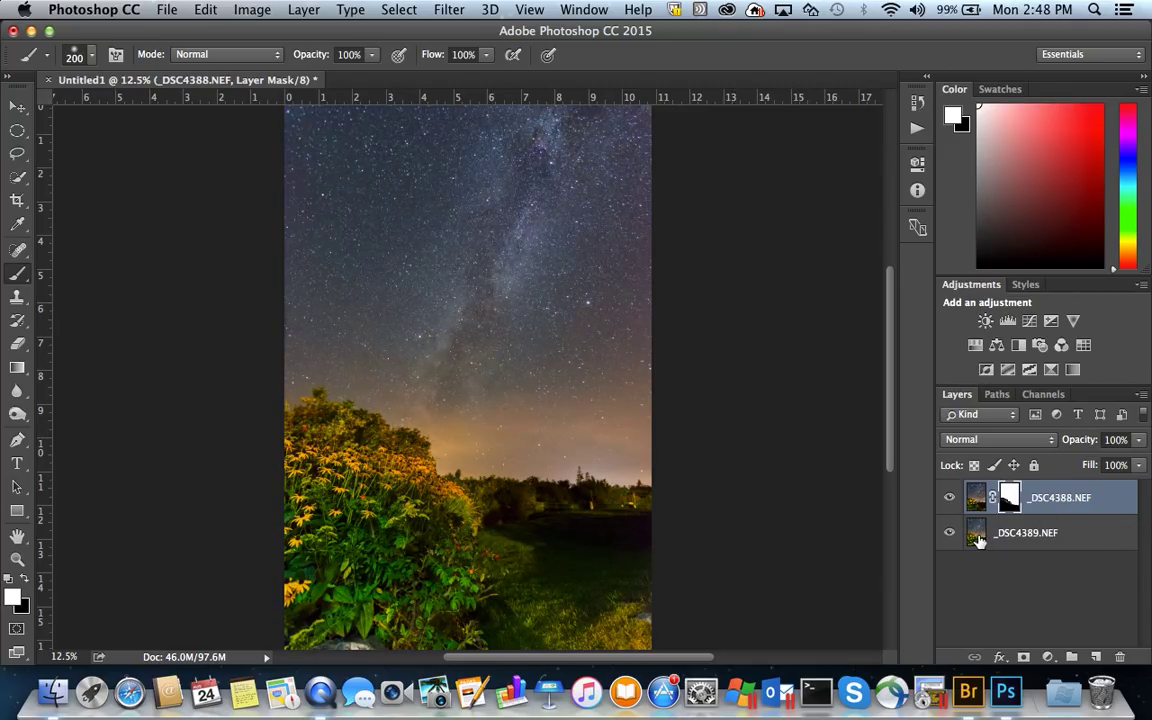
key("super+alt+shift+e")
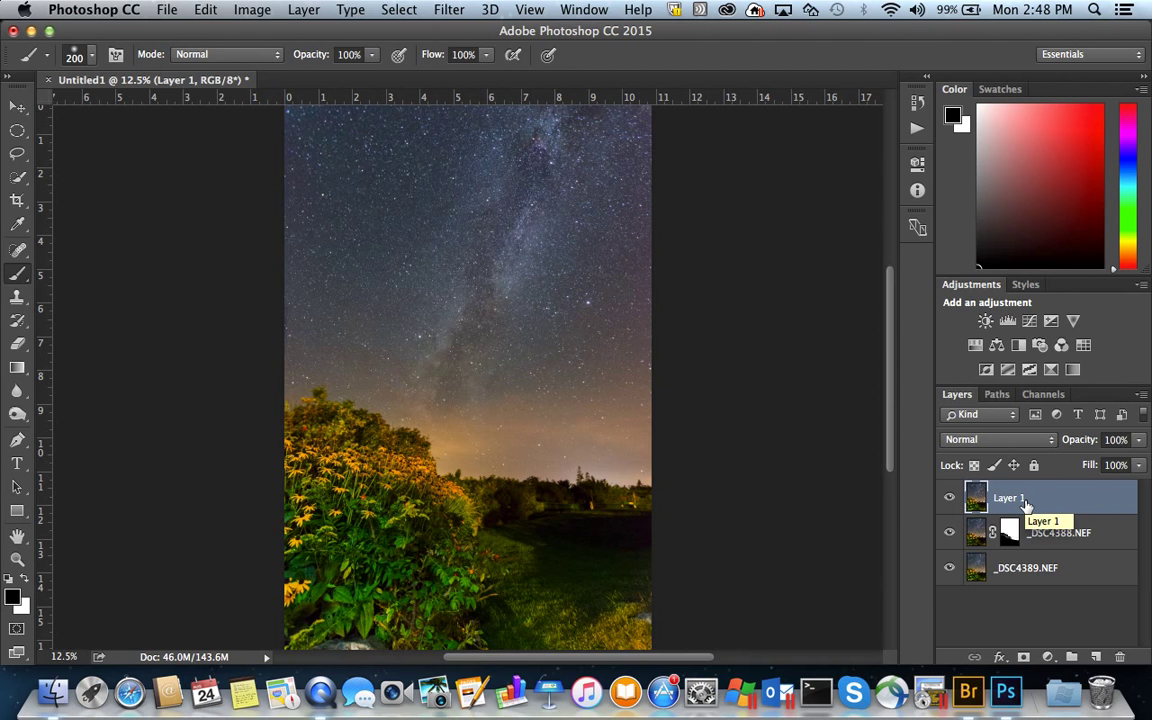
key("super+minus")
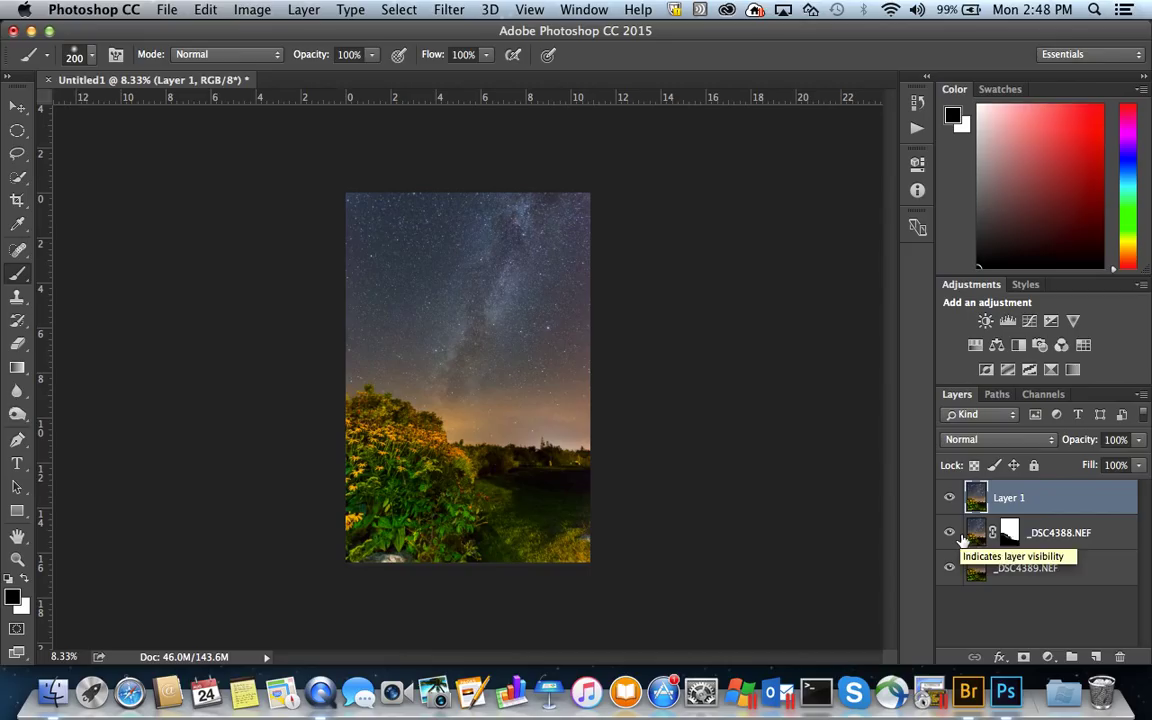
left_click(1048, 657)
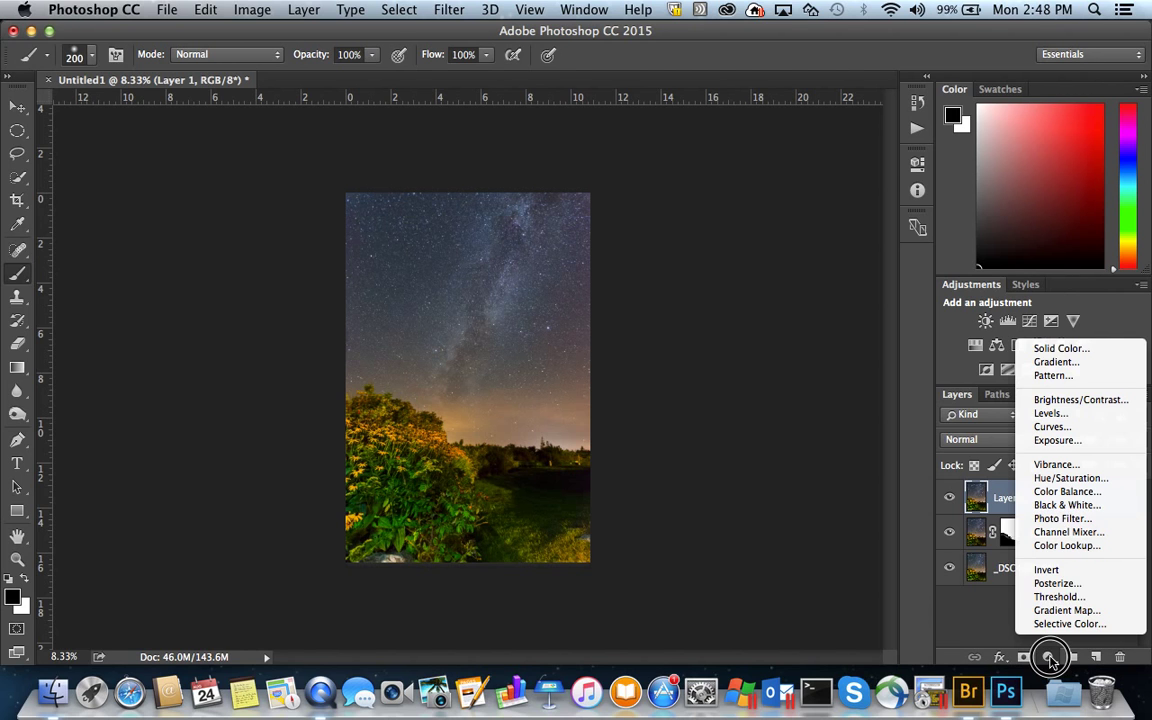
Step: Add Curves 1 and bow its curve upward with sampled points to brighten the composite
left_click(1059, 427)
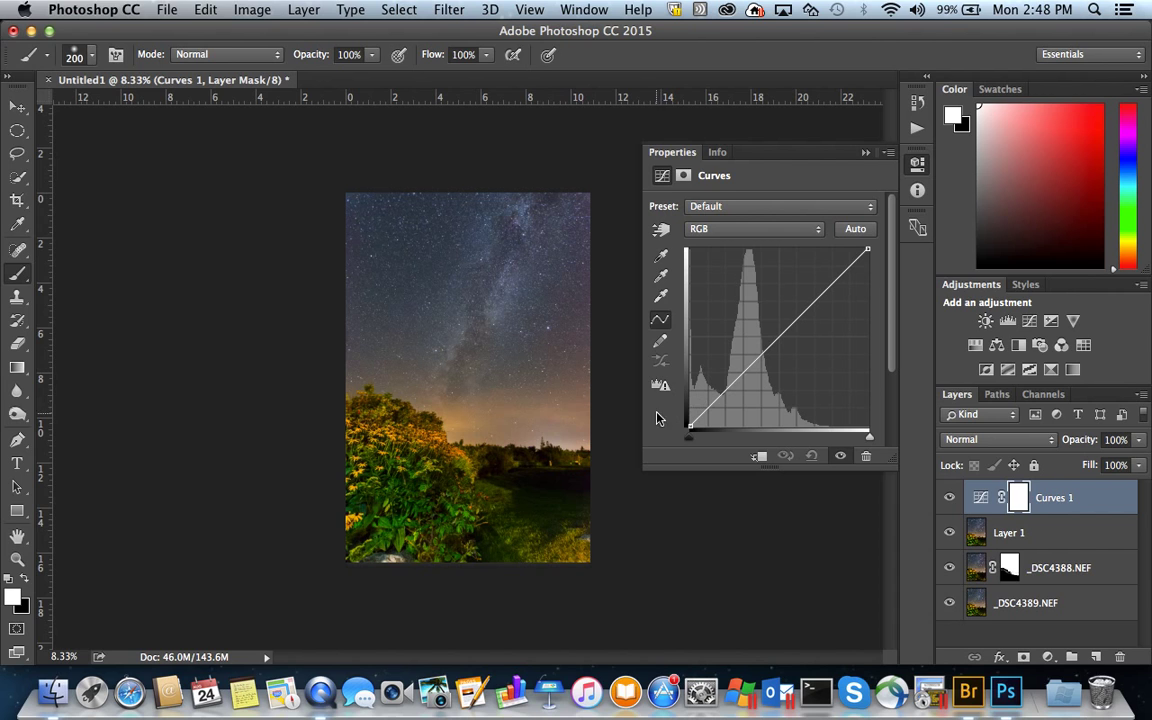
key("alt+shift+super+t")
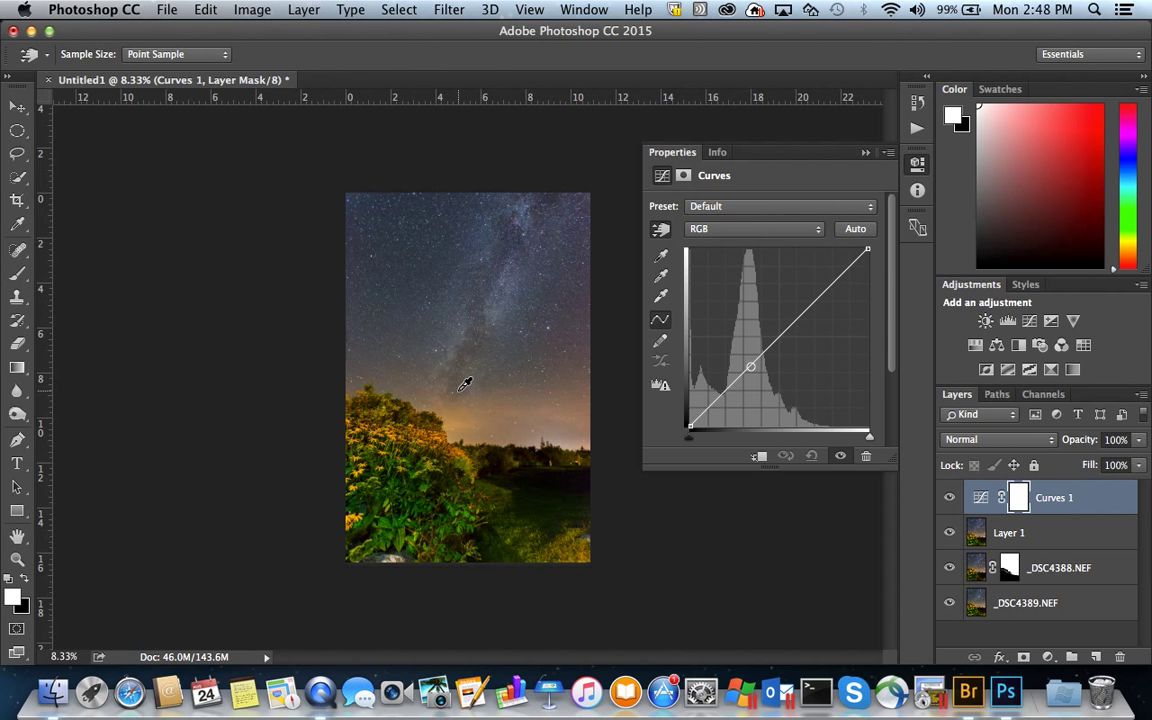
left_click(465, 332)
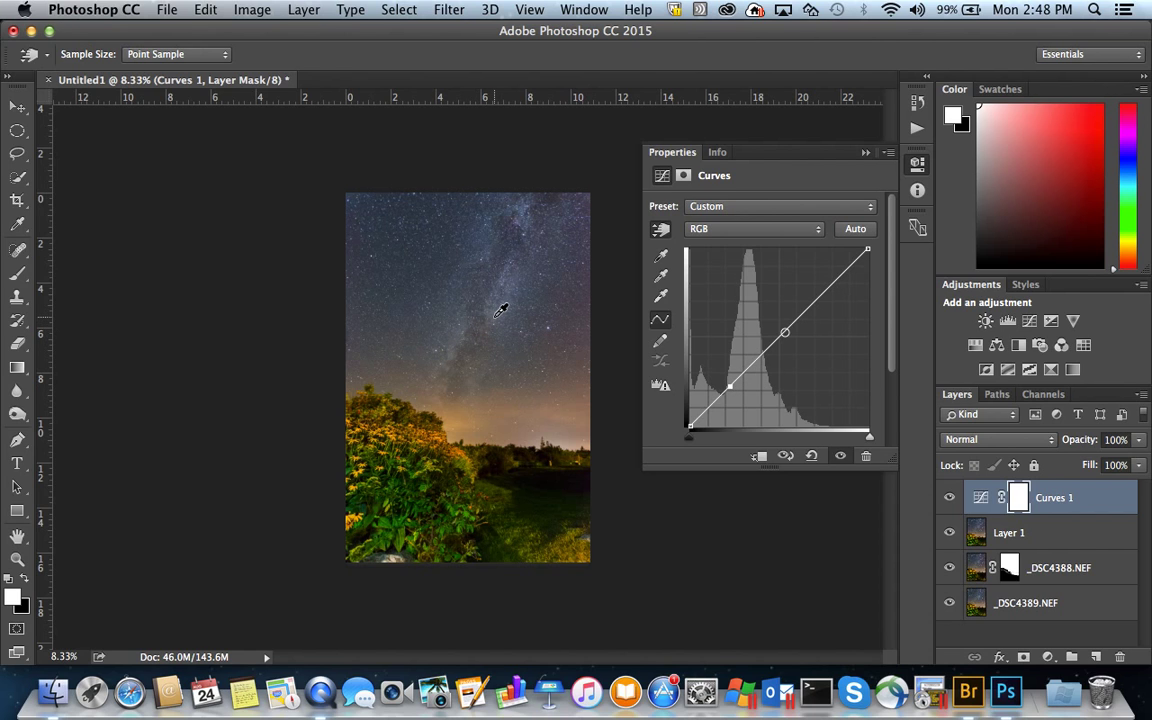
left_click(766, 346)
left_click_drag(766, 346, 757, 343)
left_click_drag(734, 386, 727, 383)
left_click_drag(827, 270, 825, 281)
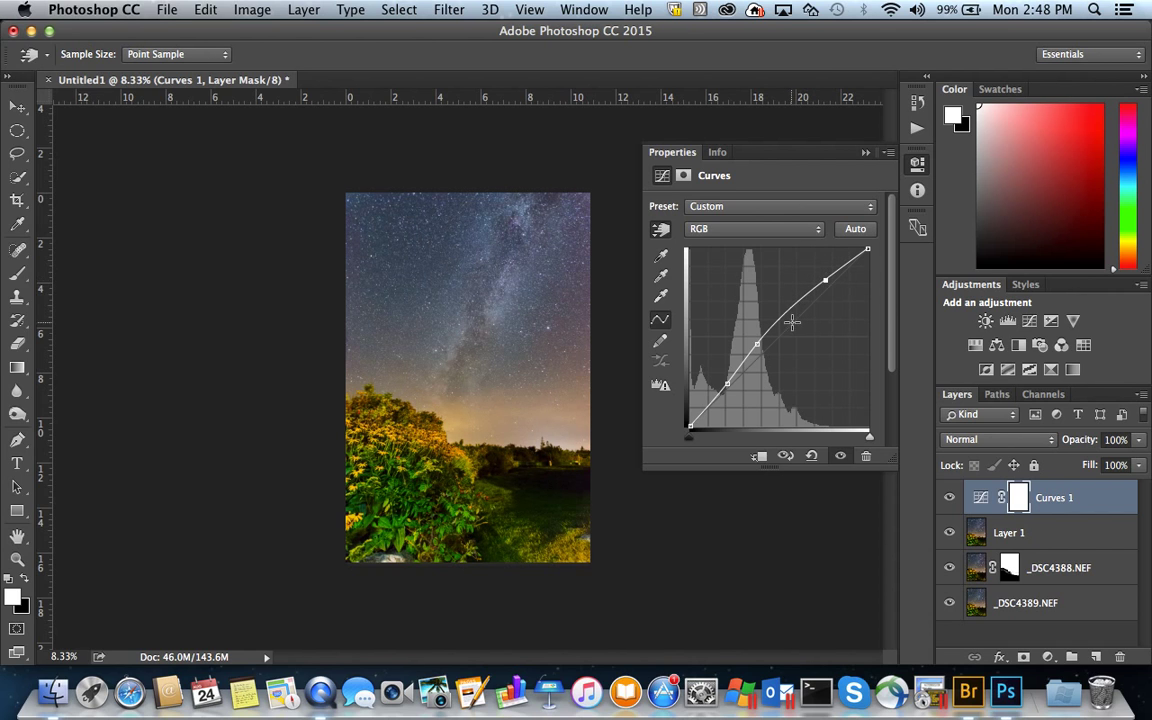
left_click_drag(727, 383, 689, 426)
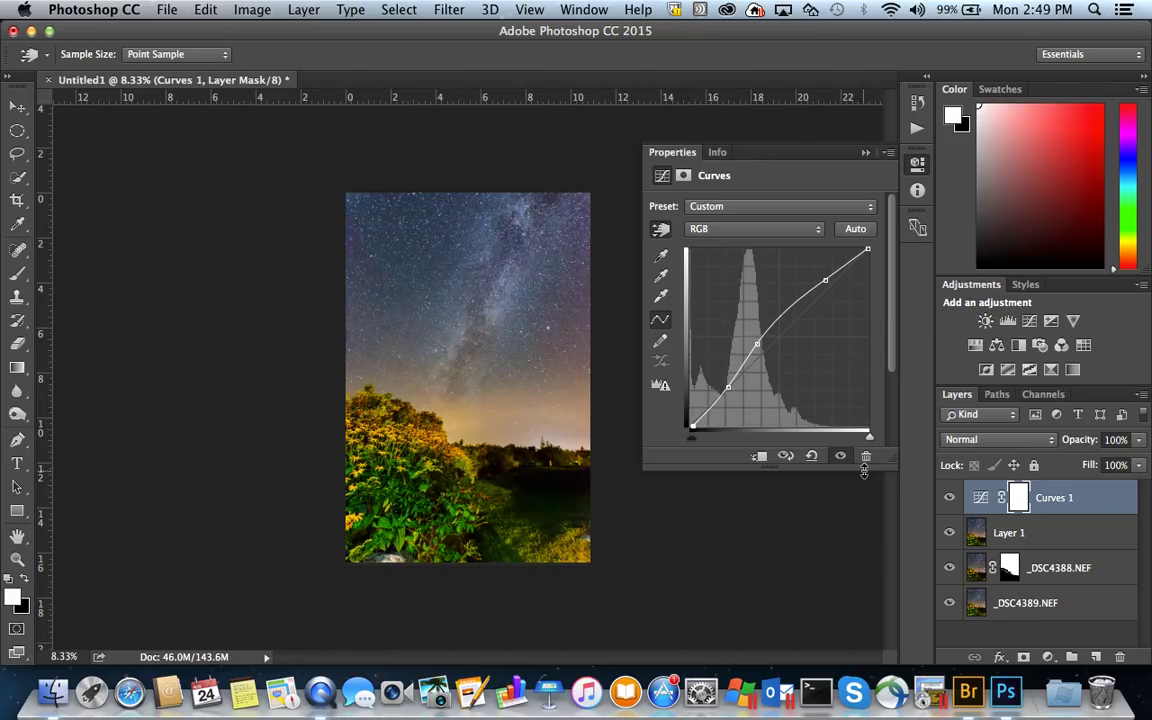
Step: Compare Curves 1 on and off, then reshape the curve and fine-tune its upper point
left_click(950, 498)
left_click(950, 498)
left_click(950, 498)
left_click(950, 498)
left_click(950, 498)
left_click(950, 498)
left_click_drag(755, 345, 730, 394)
left_click(729, 386)
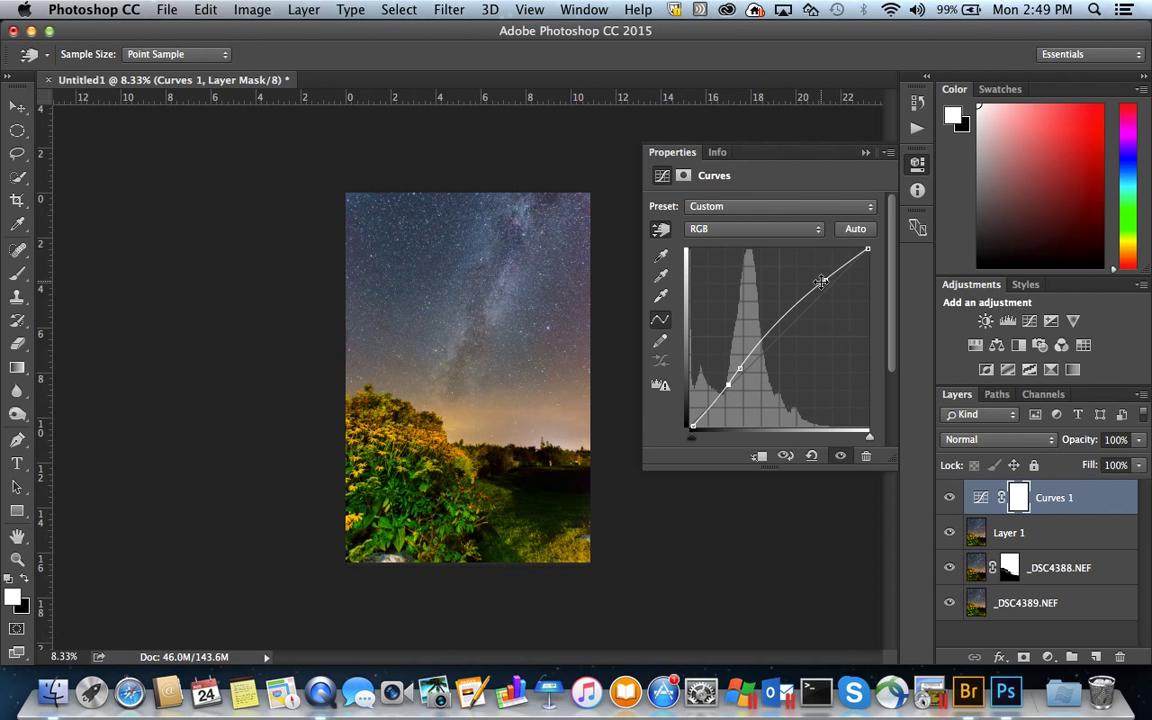
left_click_drag(823, 283, 825, 286)
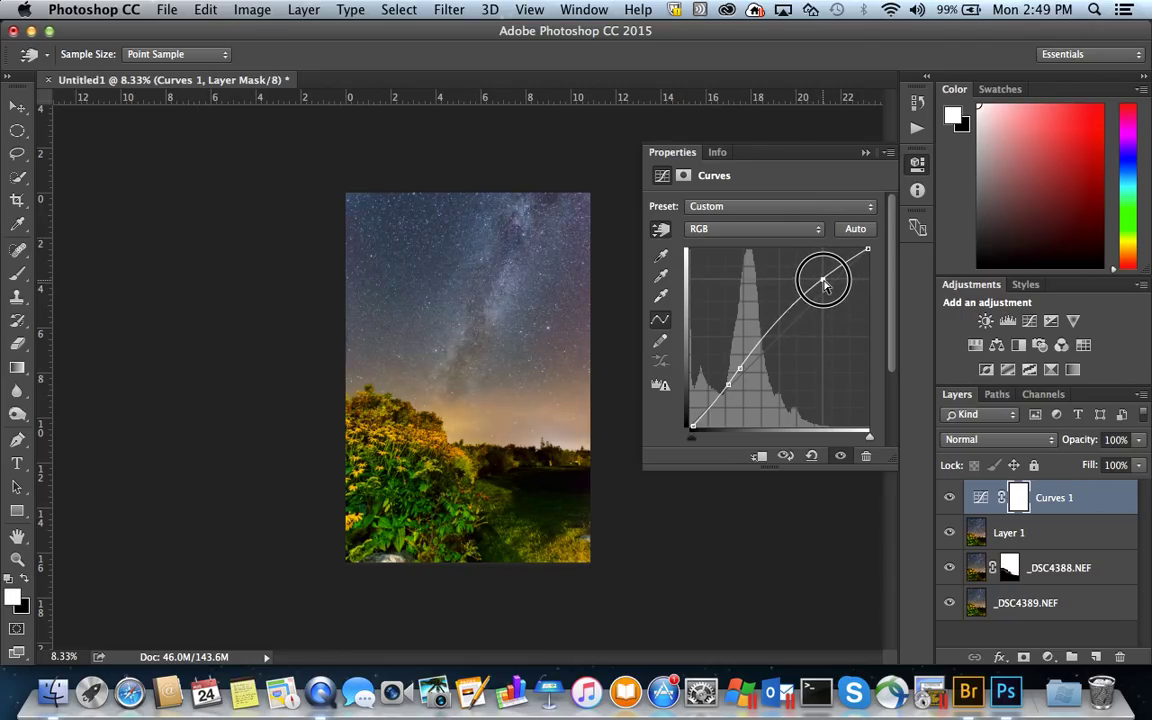
left_click_drag(823, 283, 823, 283)
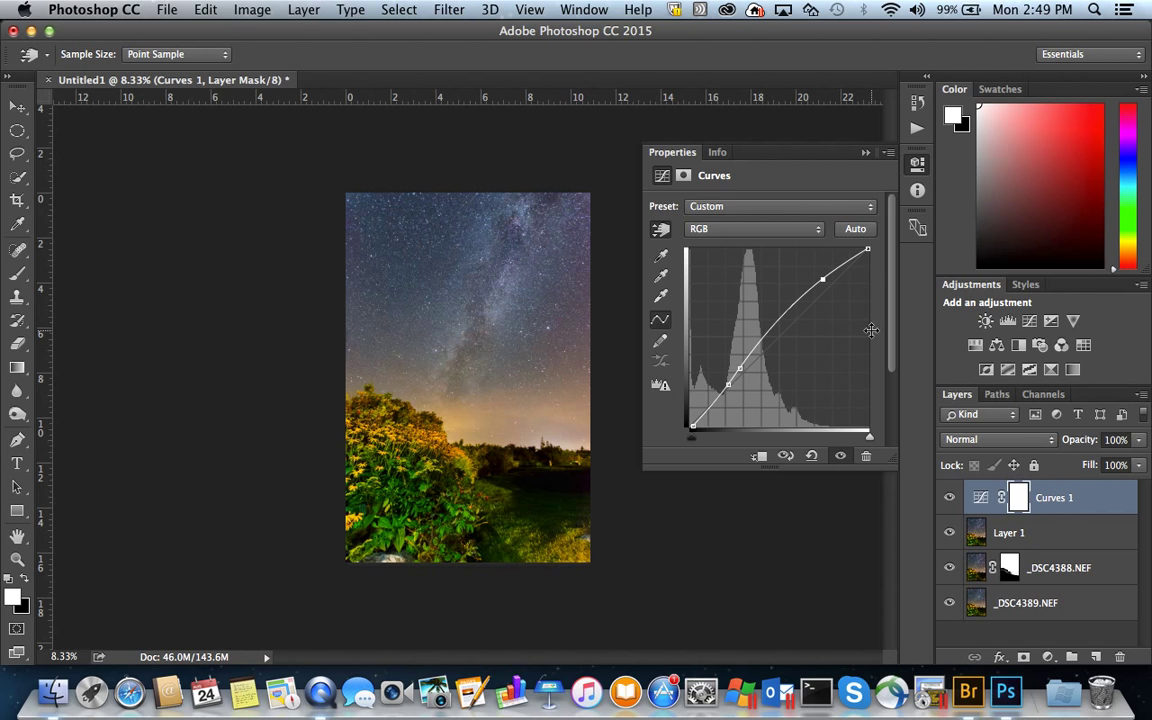
left_click(1047, 657)
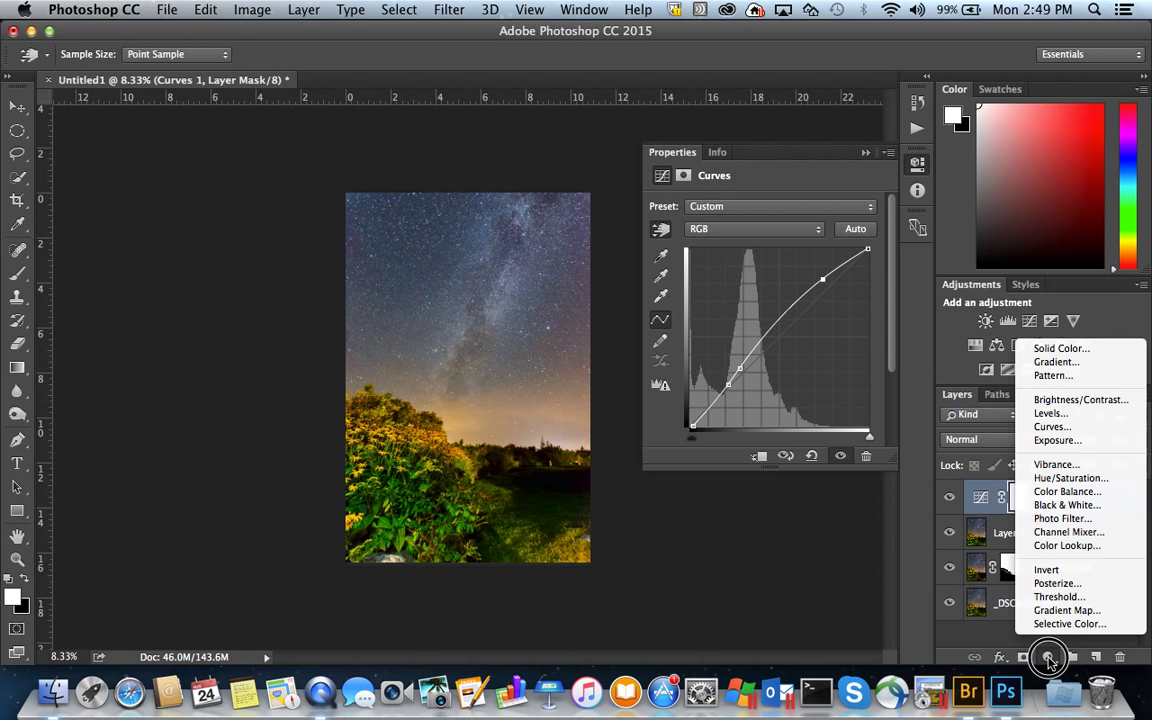
Step: Add Curves 2 and pull its midtones and shadows down slightly
left_click(950, 496)
left_click(950, 497)
left_click(950, 497)
left_click(1047, 657)
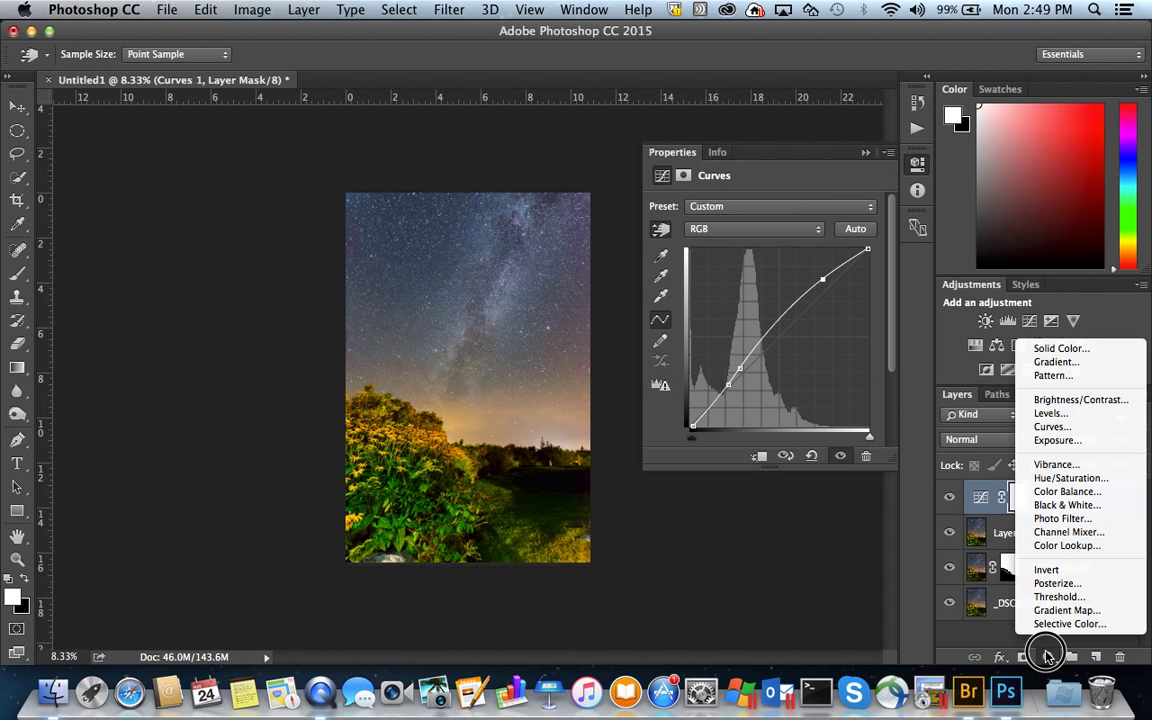
left_click(1050, 427)
key("b")
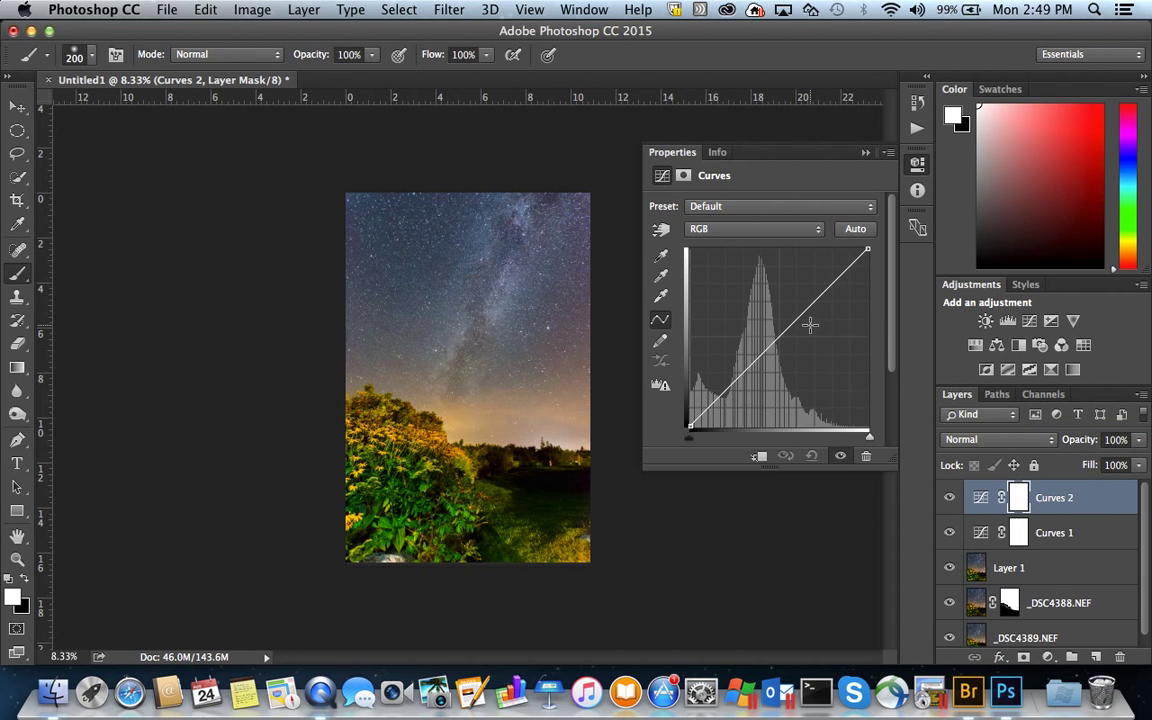
mouse_move(781, 340)
left_mouse_down()
mouse_move(785, 350)
mouse_move(778, 341)
left_mouse_up()
left_click_drag(704, 405, 702, 420)
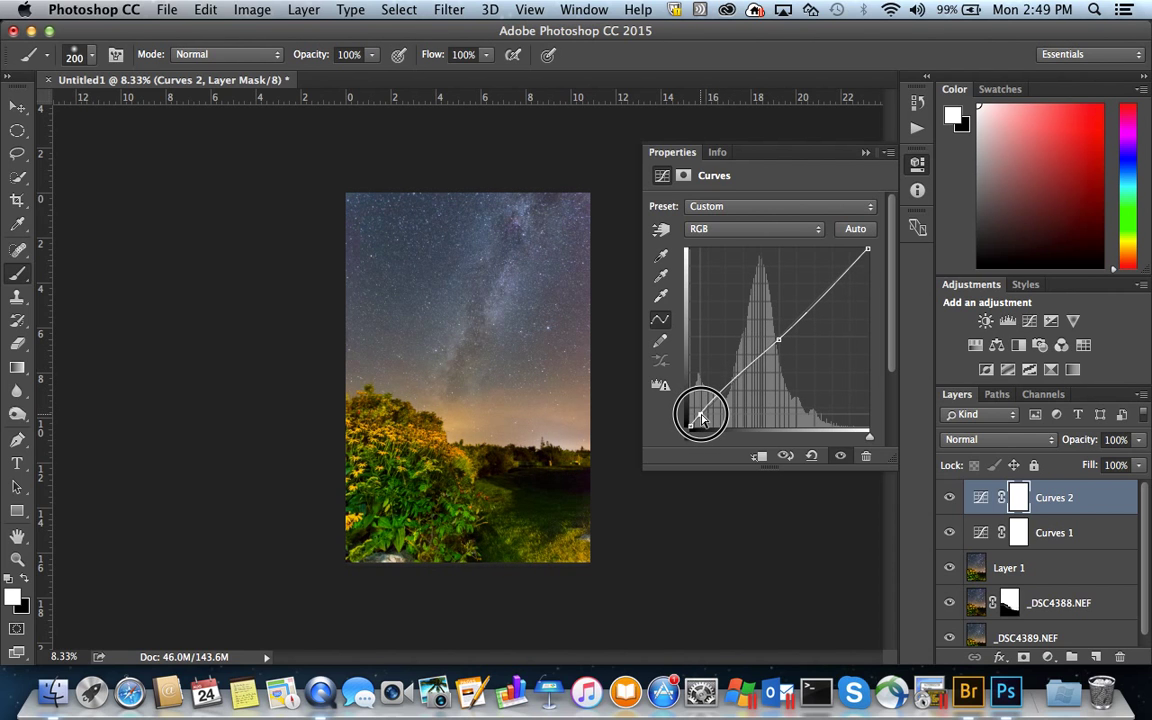
left_click_drag(702, 420, 702, 413)
mouse_move(779, 339)
left_mouse_down()
mouse_move(770, 355)
mouse_move(765, 347)
mouse_move(768, 366)
mouse_move(767, 356)
left_mouse_up()
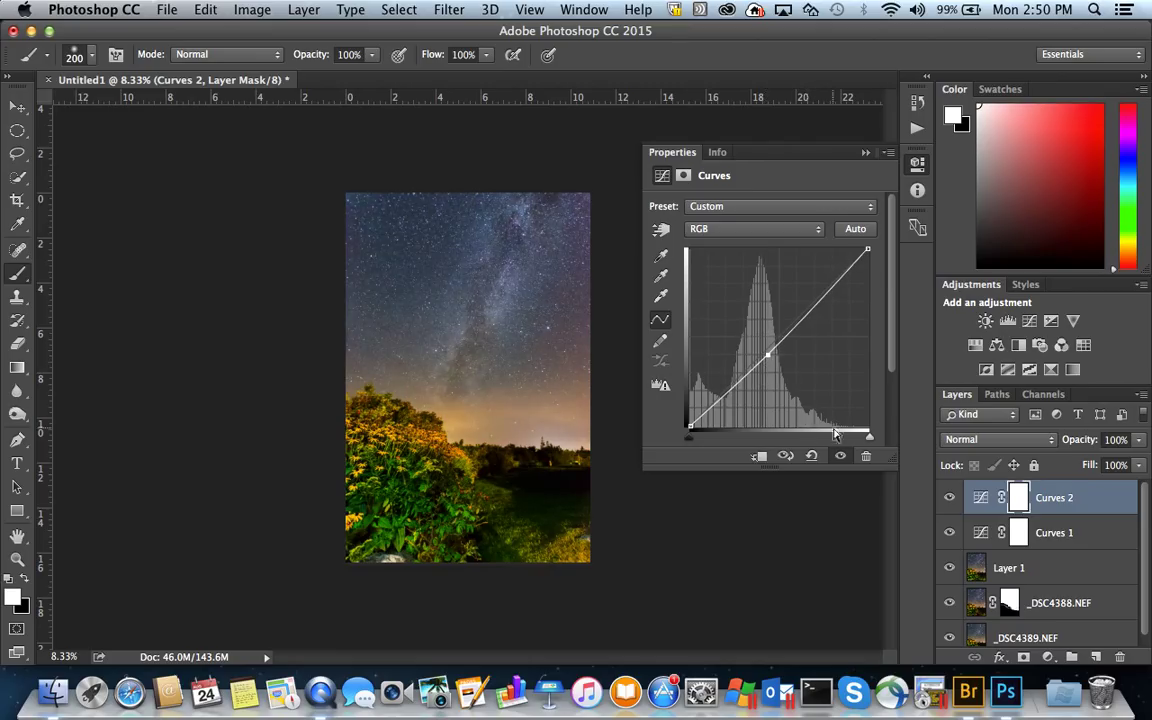
Step: Toggle Curves 1 and Curves 2 on and off to compare their effect
left_click(949, 534)
left_click(950, 534)
double_click(951, 536)
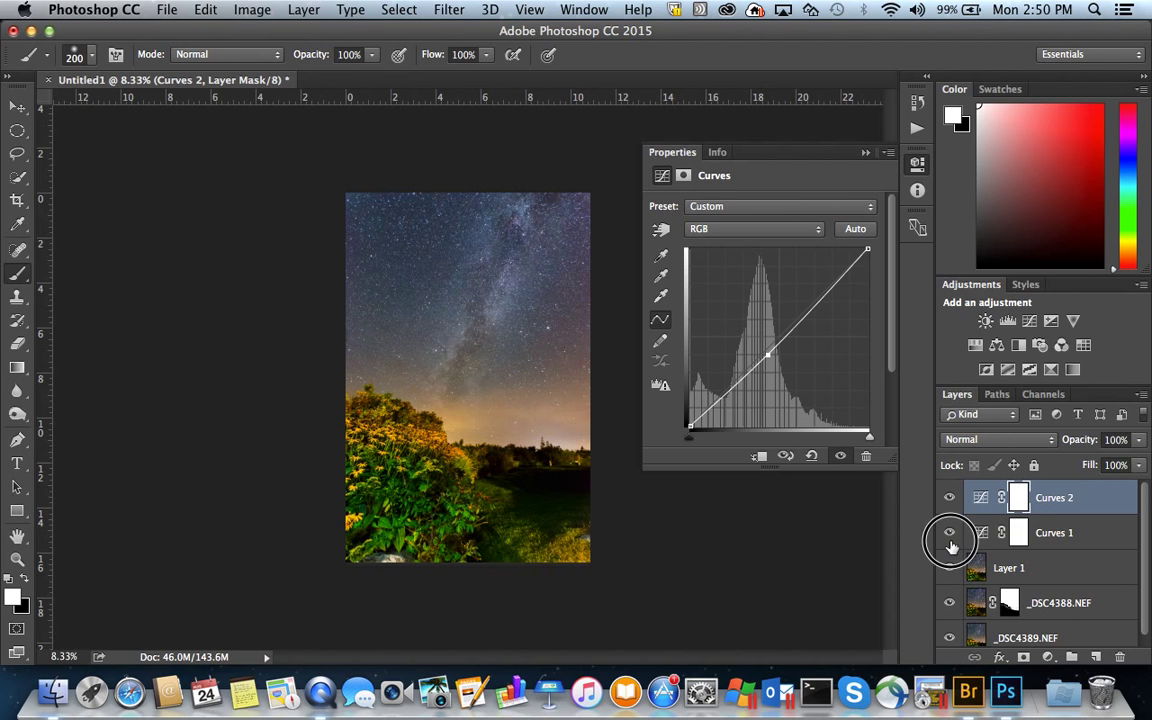
left_click(950, 536)
left_click(950, 536)
left_click(950, 498)
left_click(951, 499)
Step: Fine-tune the Curves 2 midtone and black points, then collapse the Properties panel
left_click(768, 355)
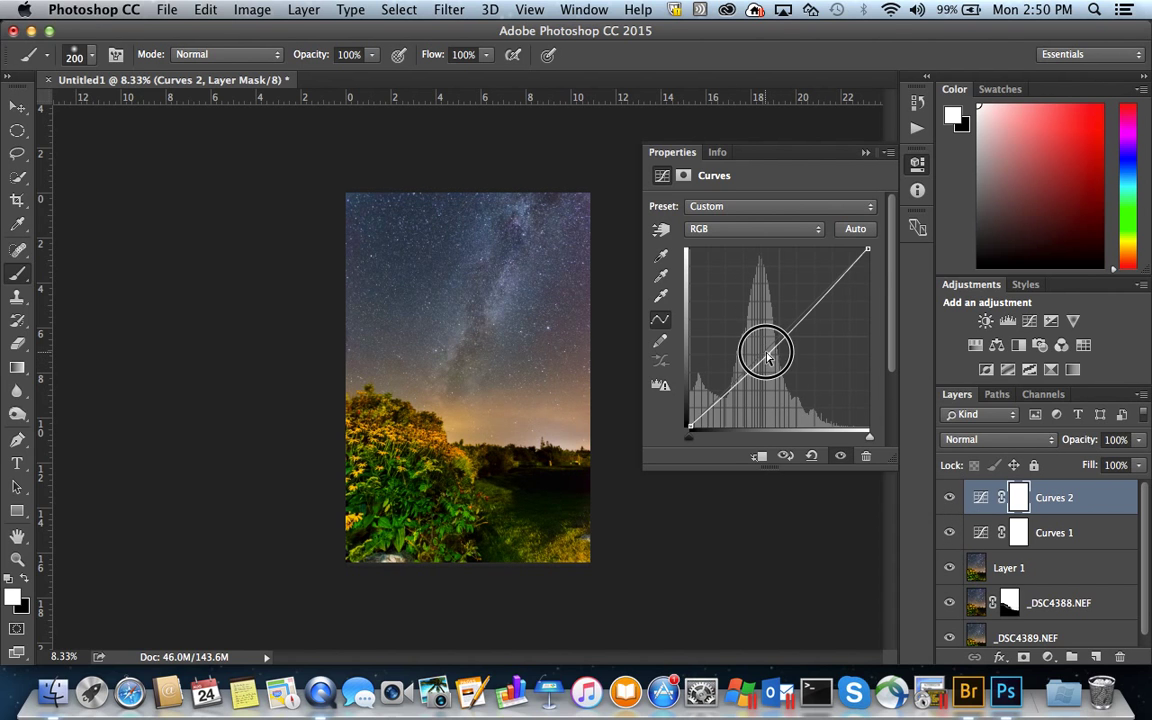
left_click_drag(773, 362, 773, 363)
left_click_drag(694, 422, 705, 412)
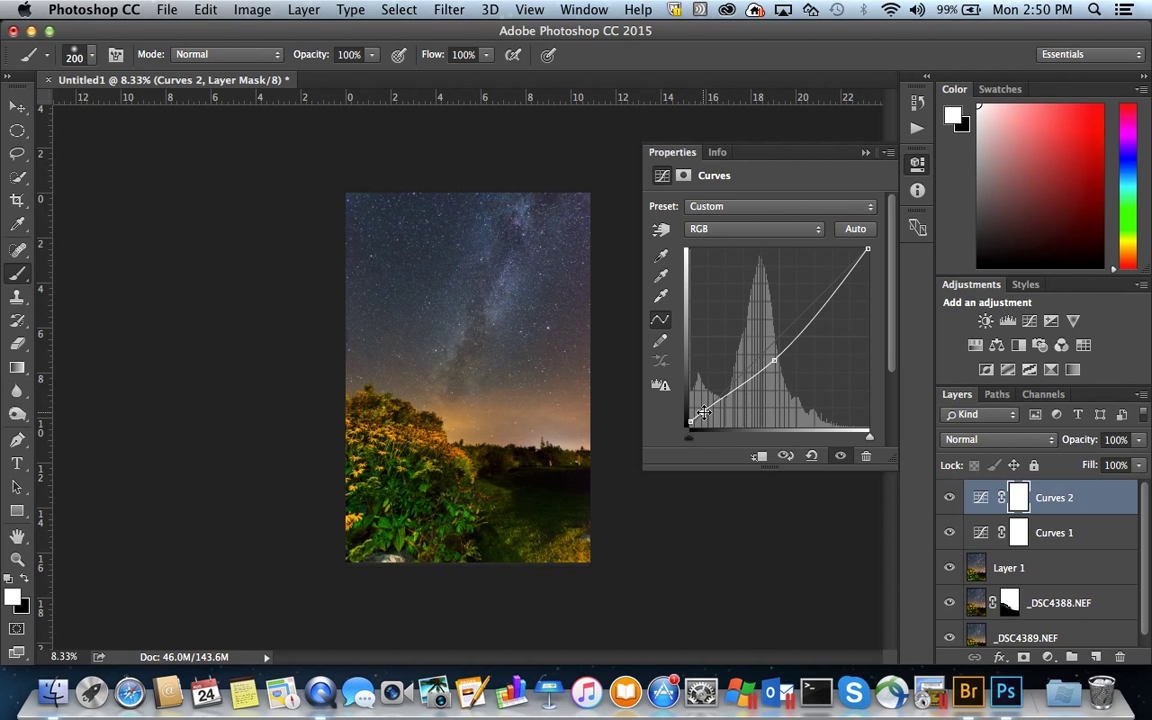
key("super+equal")
key("super+equal")
key("super+equal")
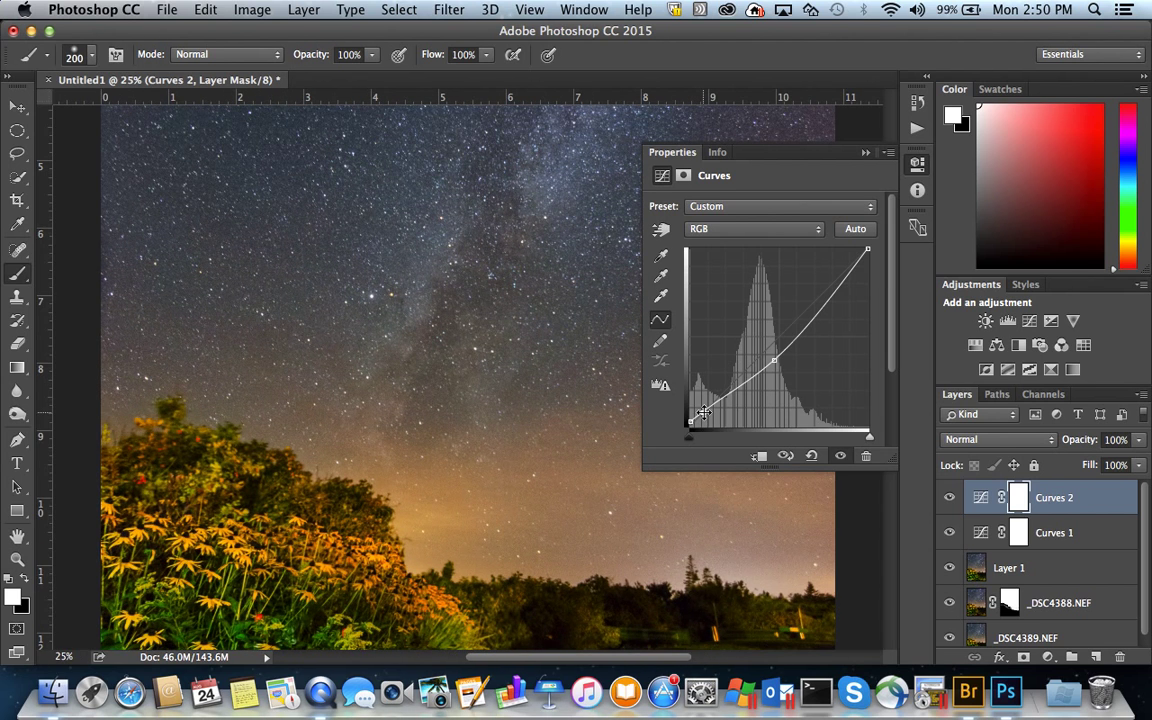
key("super+minus")
key("super+minus")
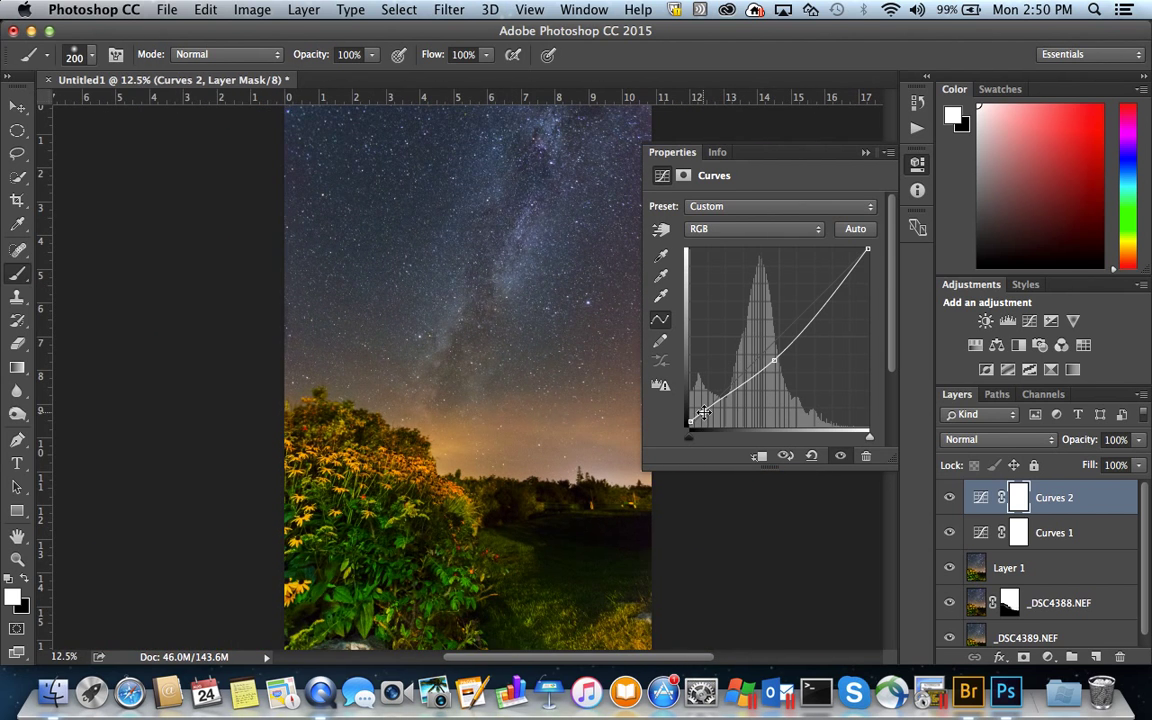
left_click(866, 153)
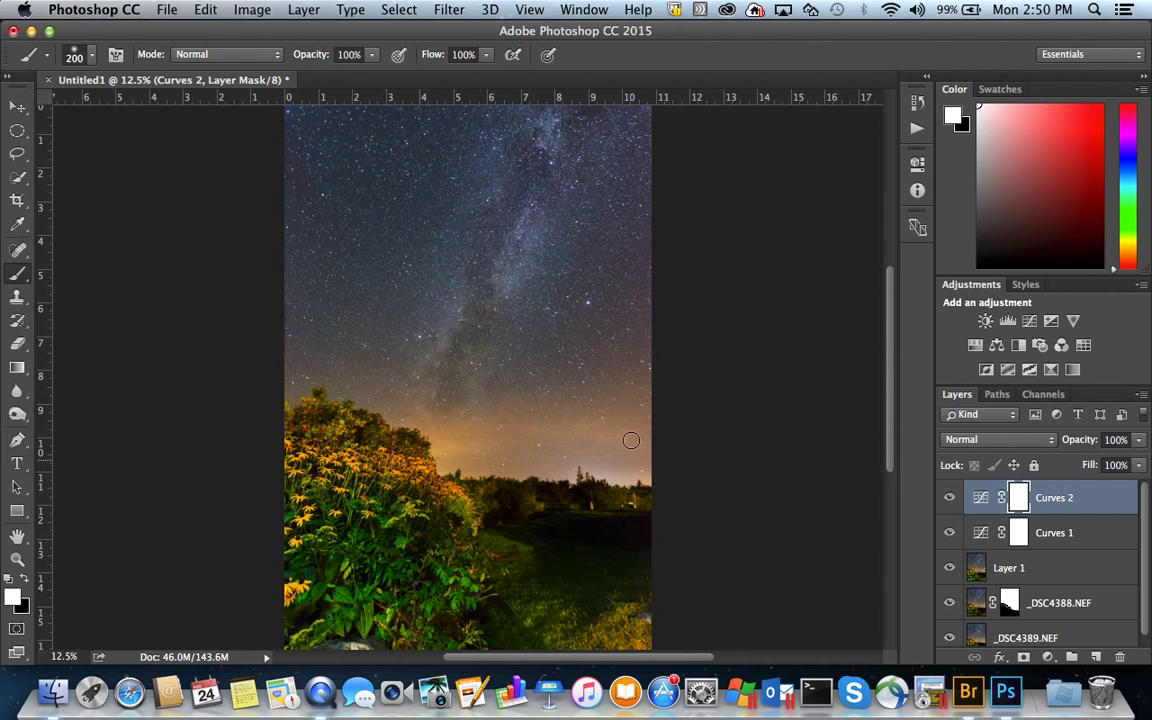
left_click(1048, 658)
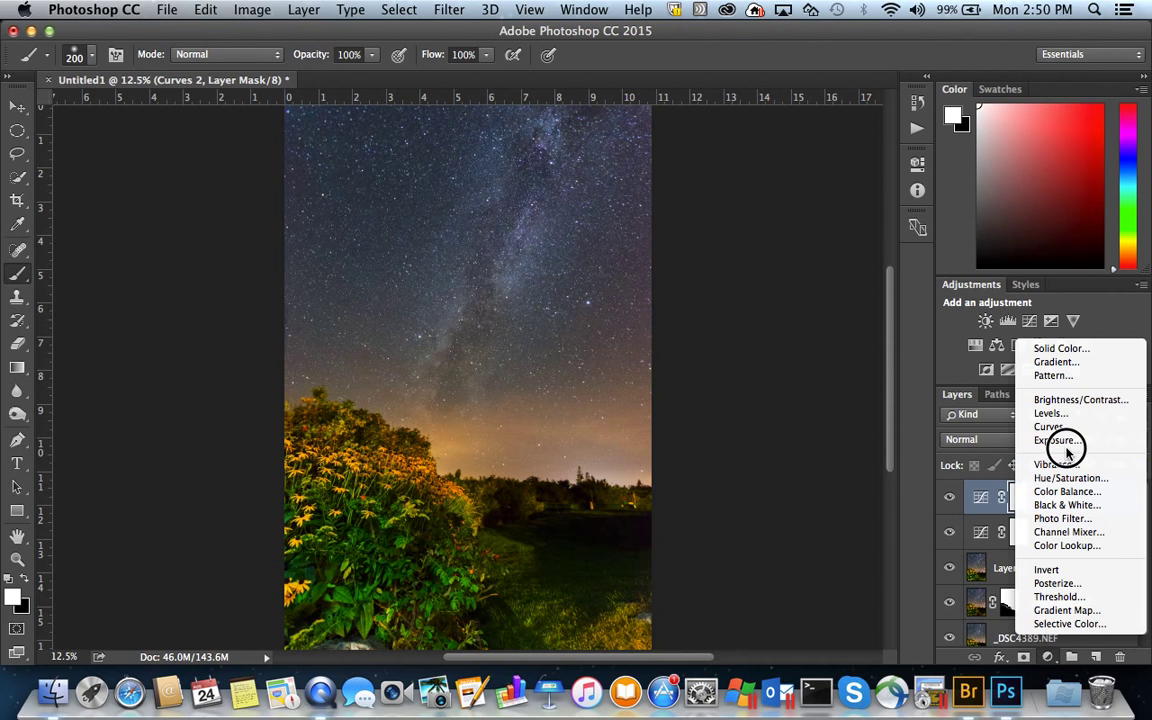
Step: Add Curves 3, darken a sampled sky tone, and pull the Red channel curve down
left_click(1050, 428)
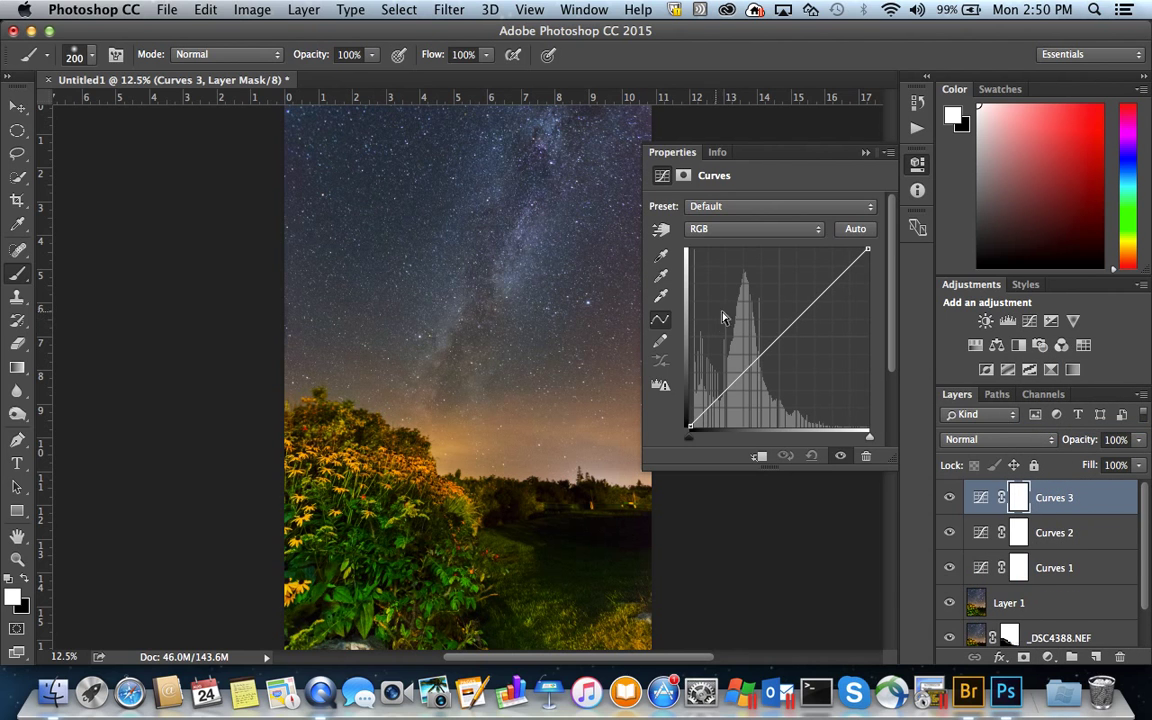
left_click(660, 230)
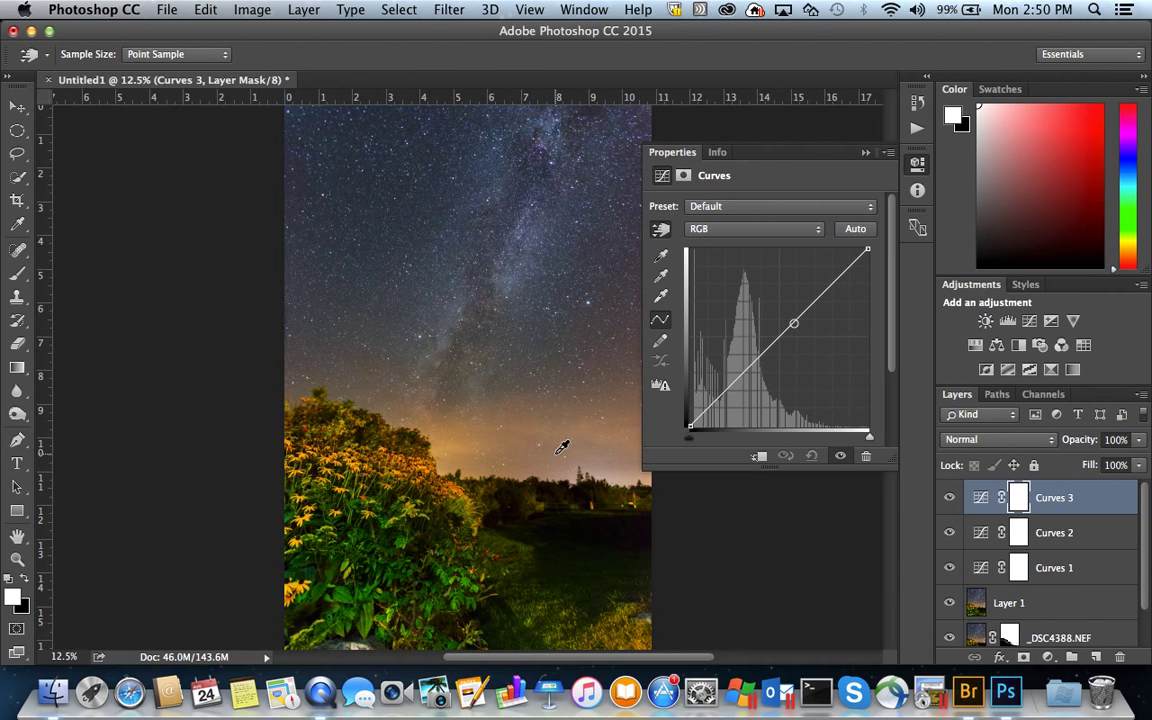
left_click_drag(560, 450, 557, 457)
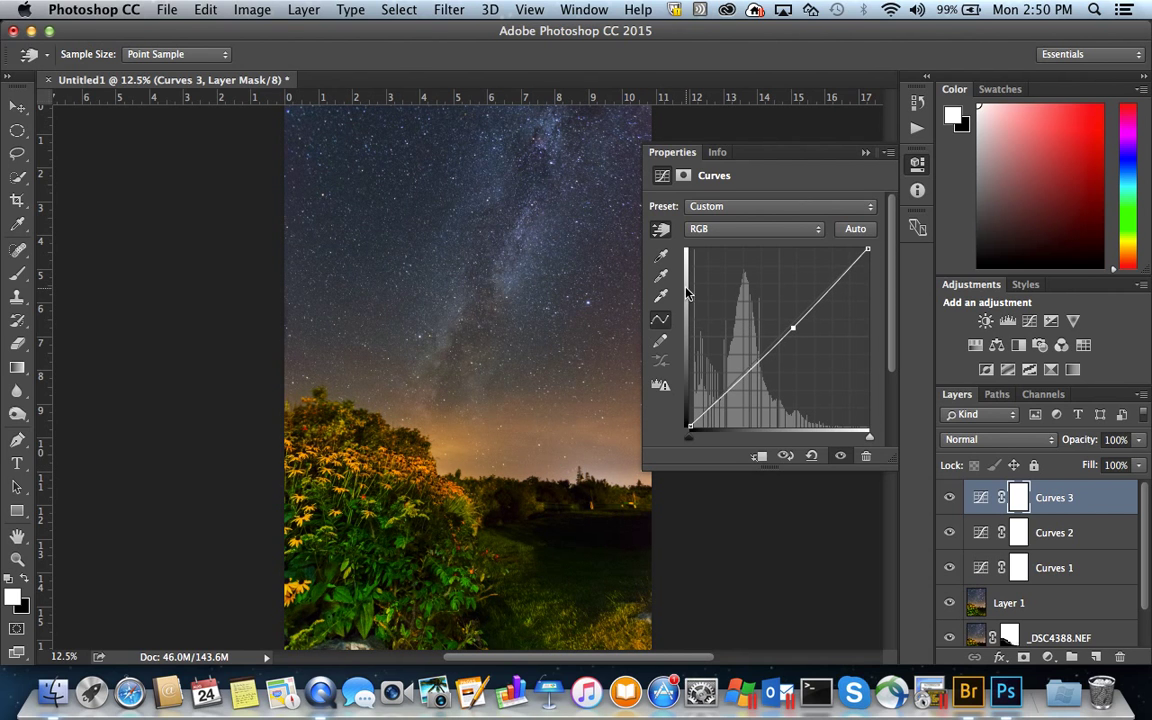
left_click(735, 233)
left_click(737, 246)
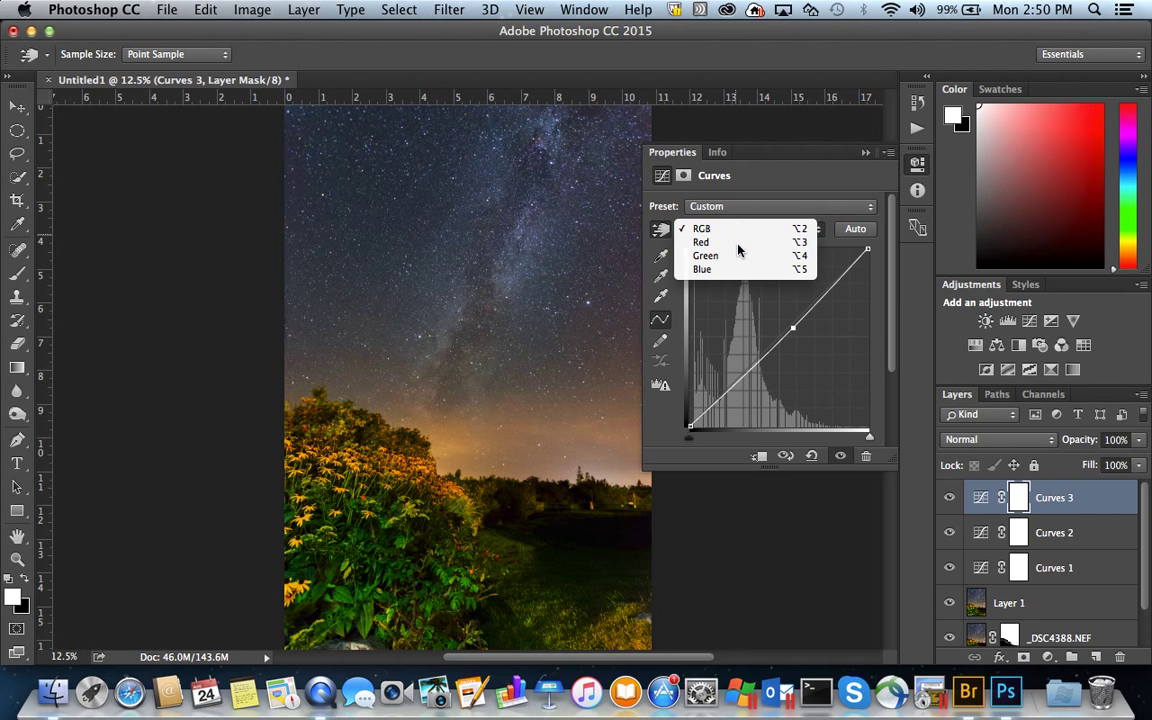
left_click_drag(785, 333, 787, 344)
Step: Adjust the Blue channel curve and invert the Curves 3 mask to black
left_click(738, 228)
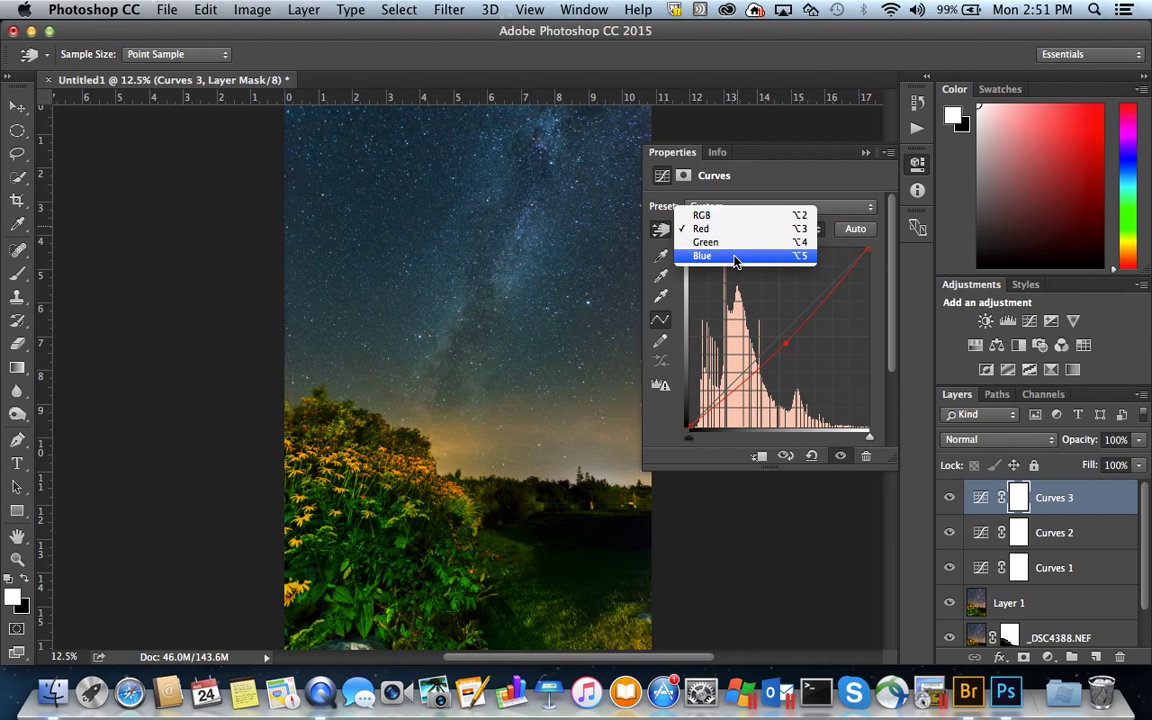
left_click(735, 257)
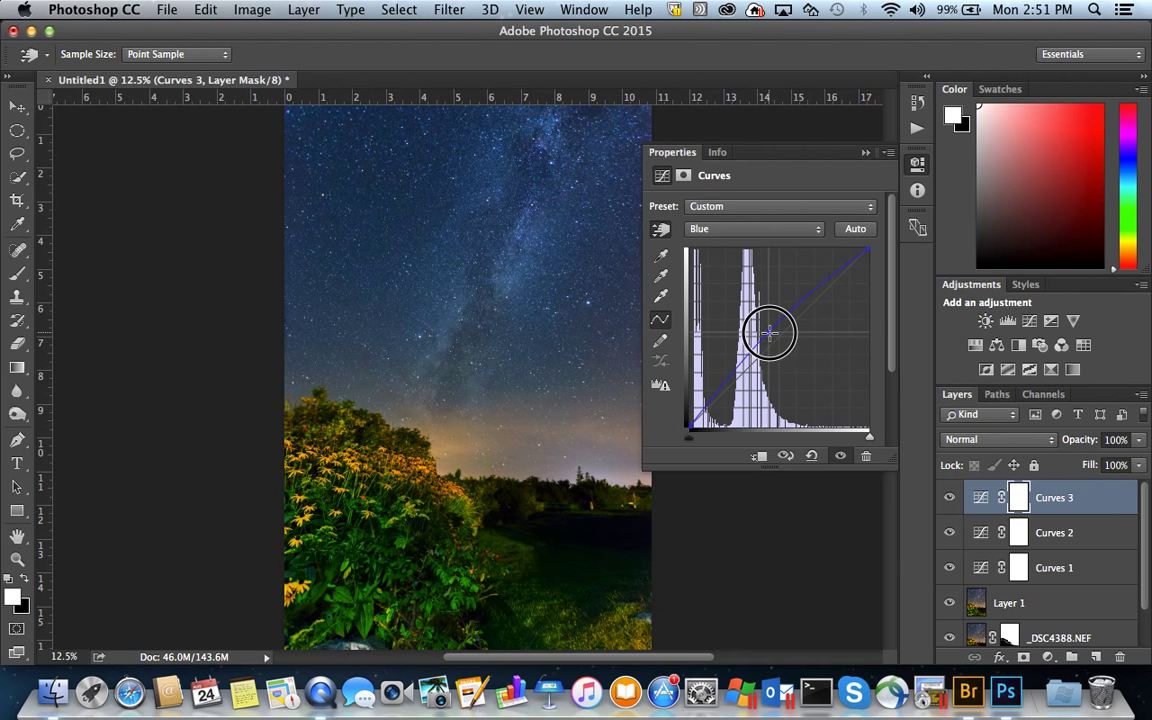
left_click(771, 335)
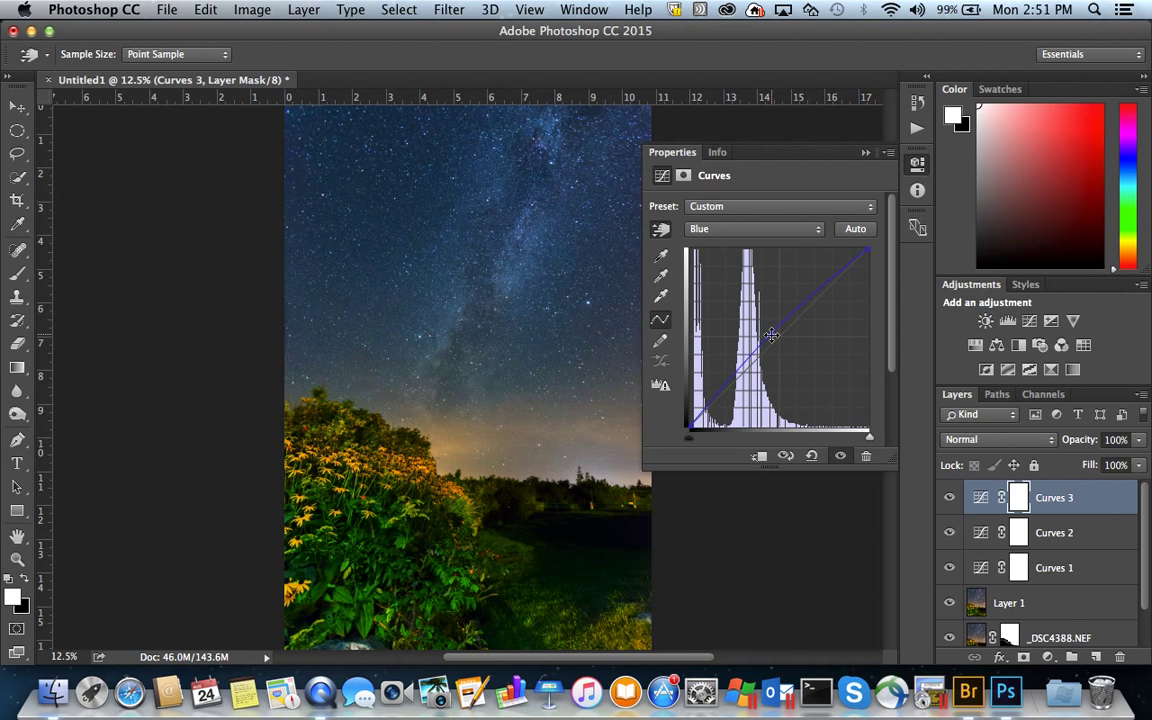
key("super+i")
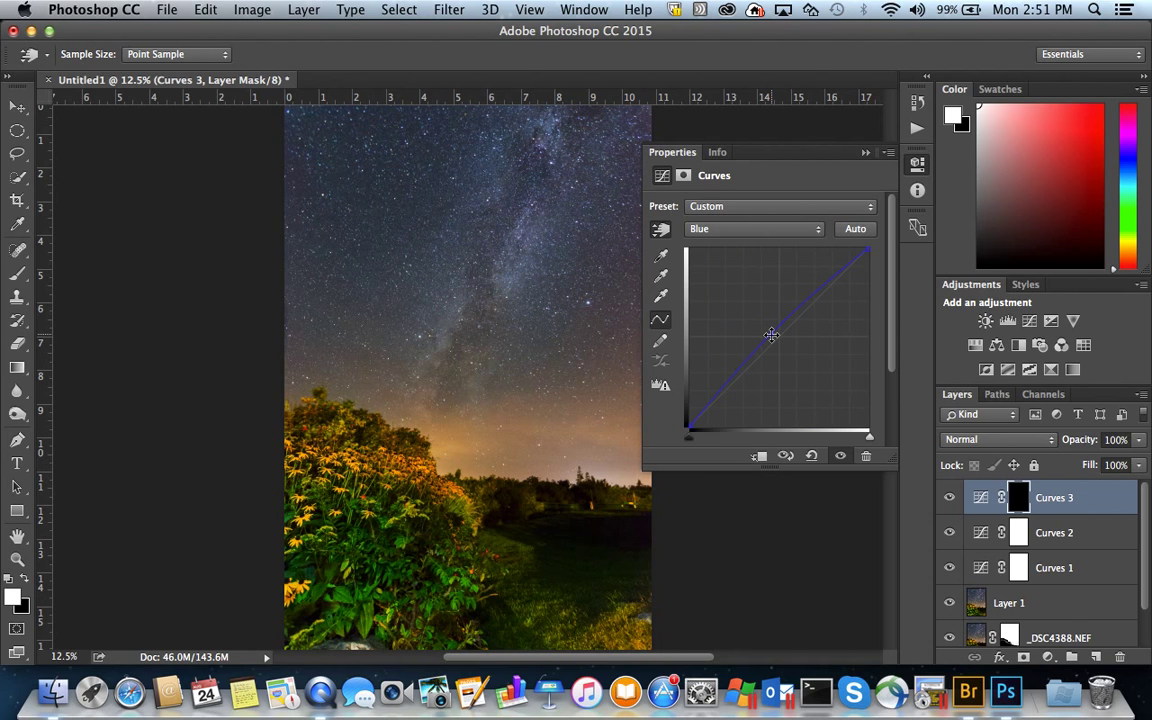
left_click(865, 153)
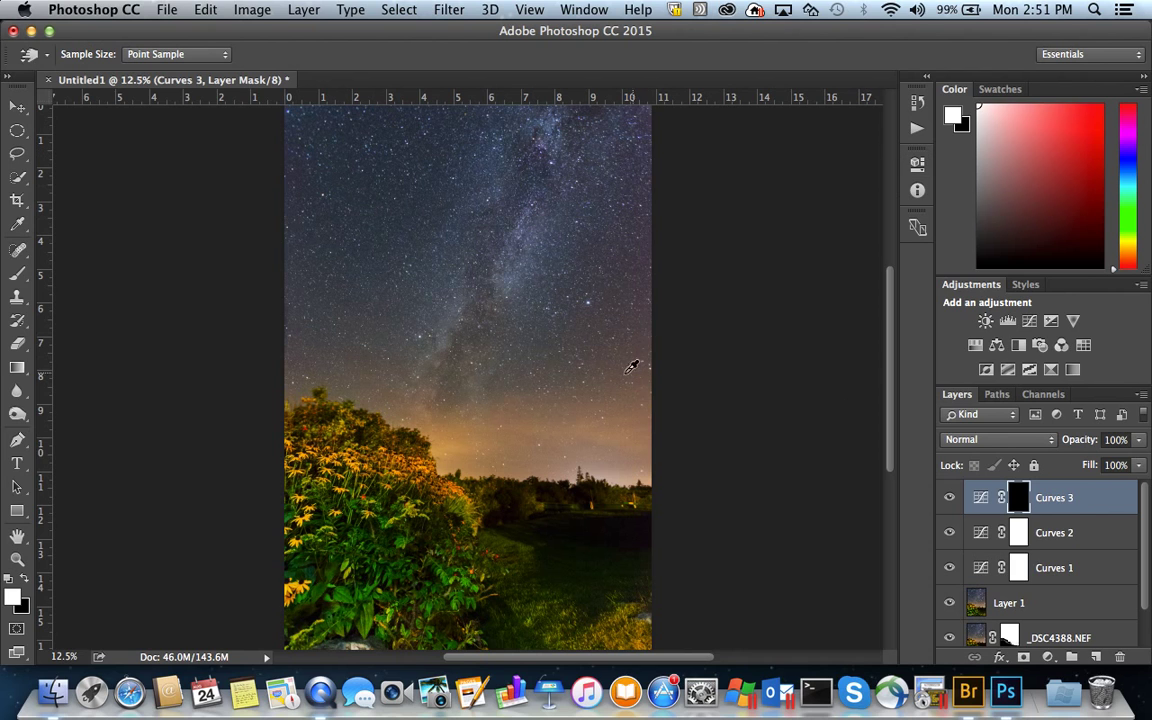
key("b")
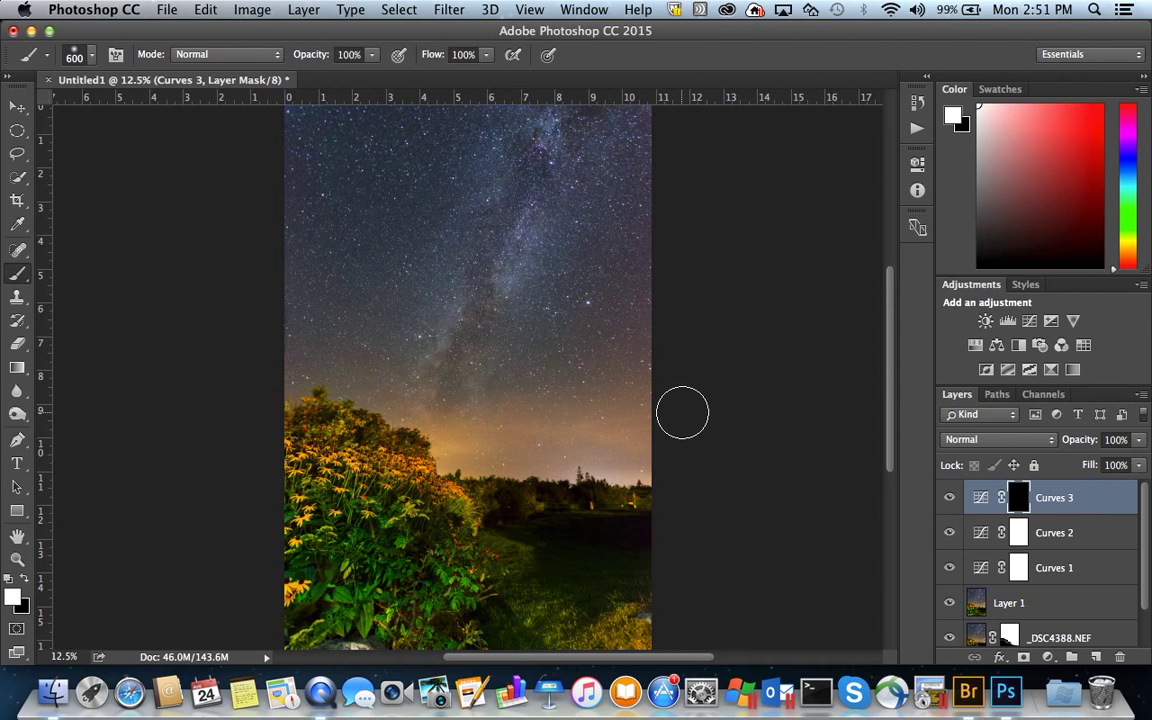
Step: Size the brush to about 700 px and adjust its hardness for mask painting
key("bracketright")
key("bracketright")
key("bracketright")
left_click(95, 56)
left_click(158, 136)
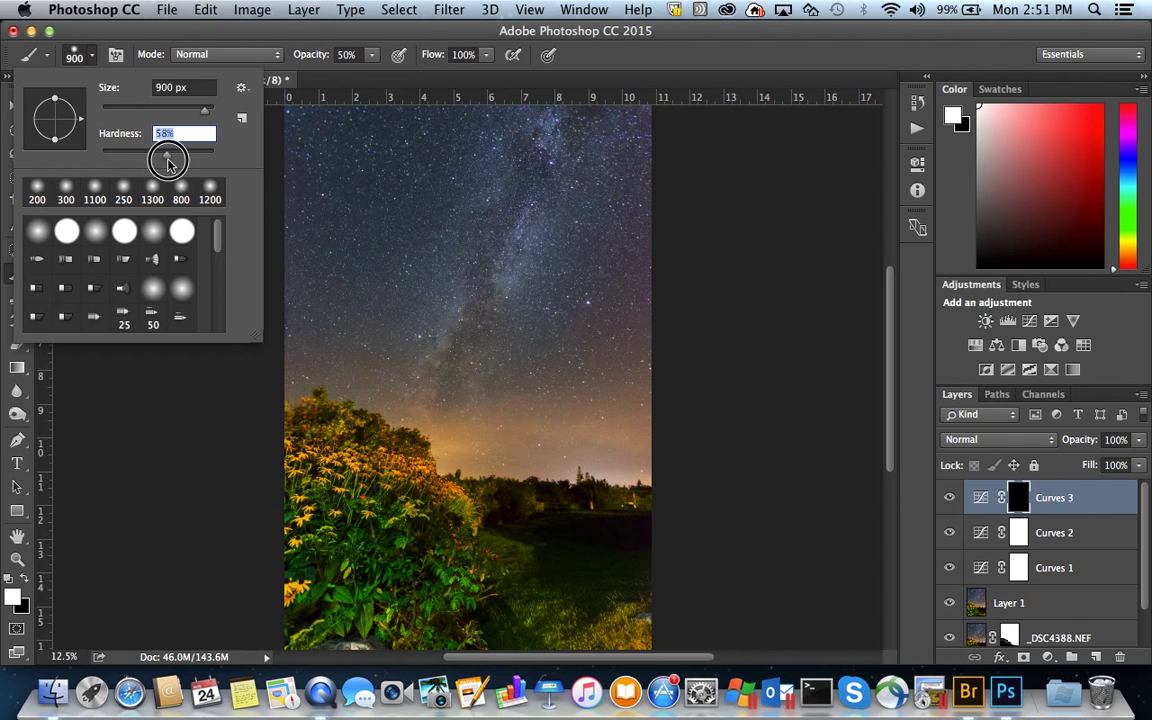
left_click_drag(110, 88, 84, 90)
left_click(688, 445)
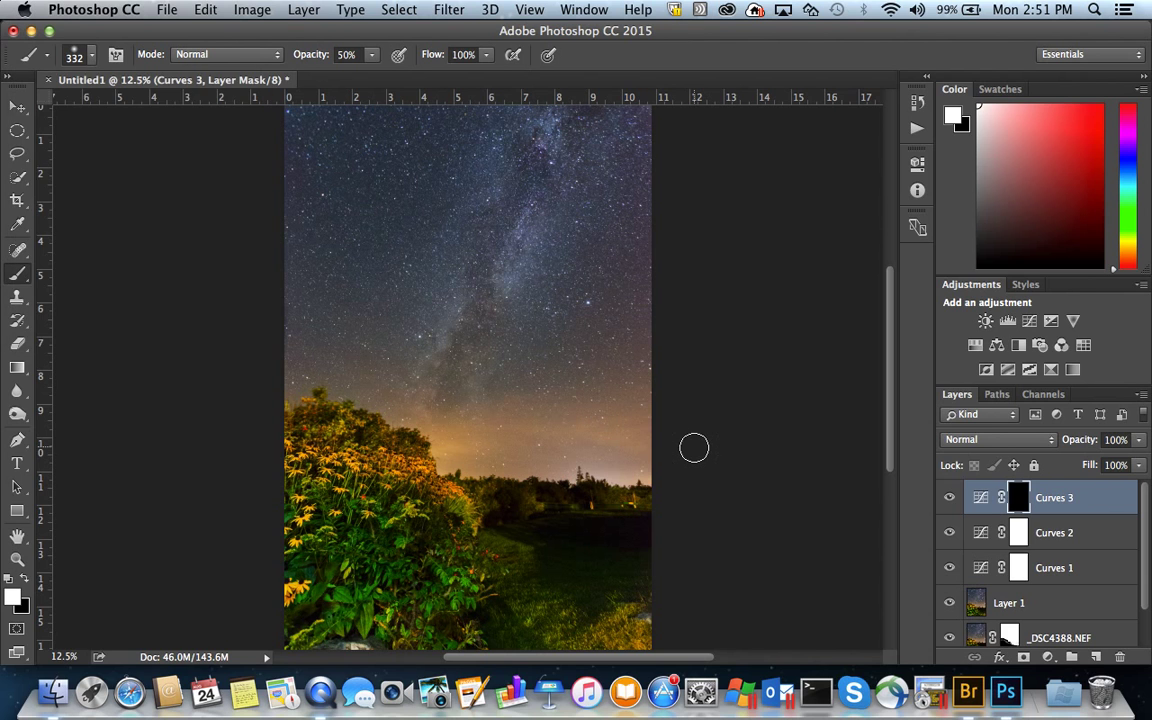
key("bracketright")
key("bracketright")
key("bracketright")
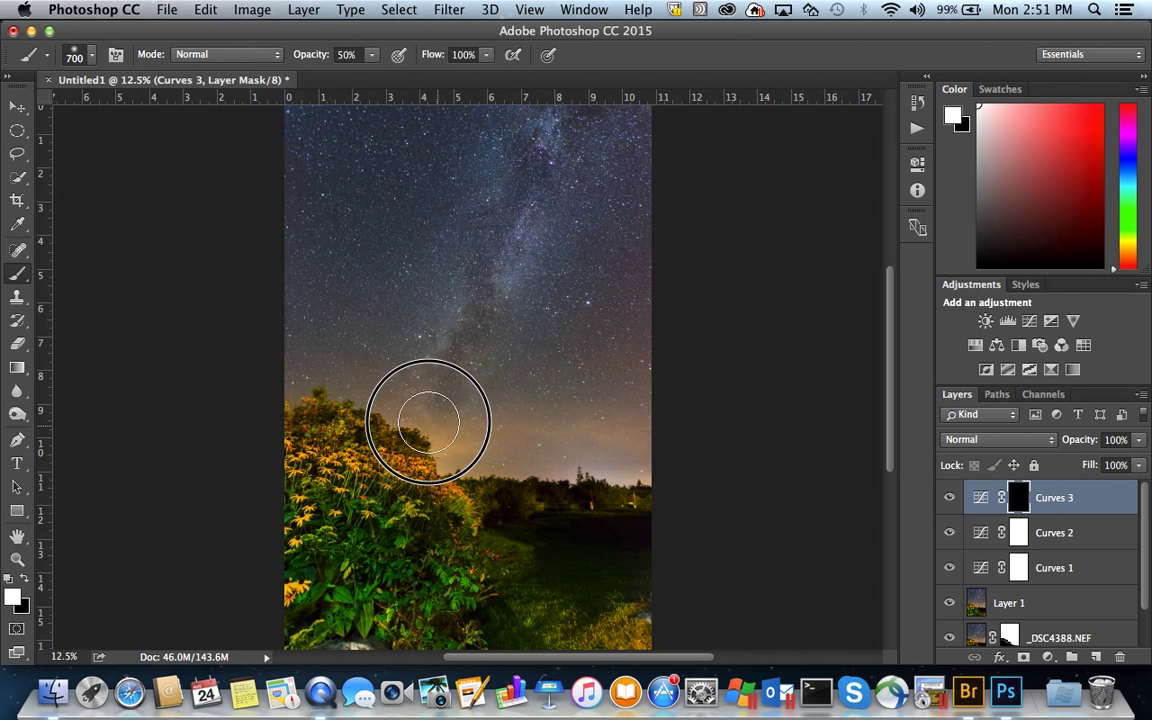
Step: Paint the Curves 3 mask along the horizon glow and bush edge, comparing the layer on and off
mouse_move(380, 385)
left_mouse_down()
mouse_move(440, 408)
mouse_move(478, 451)
mouse_move(522, 464)
left_mouse_up()
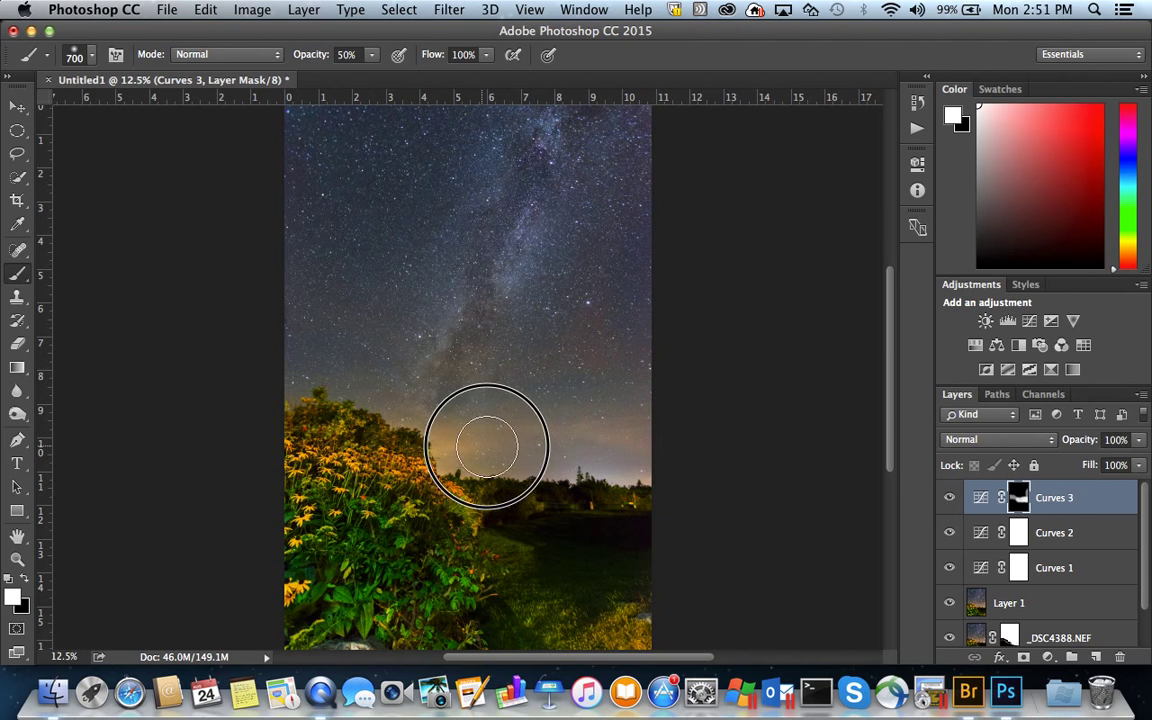
mouse_move(437, 432)
left_mouse_down()
mouse_move(398, 406)
mouse_move(281, 370)
mouse_move(302, 330)
mouse_move(425, 400)
left_mouse_up()
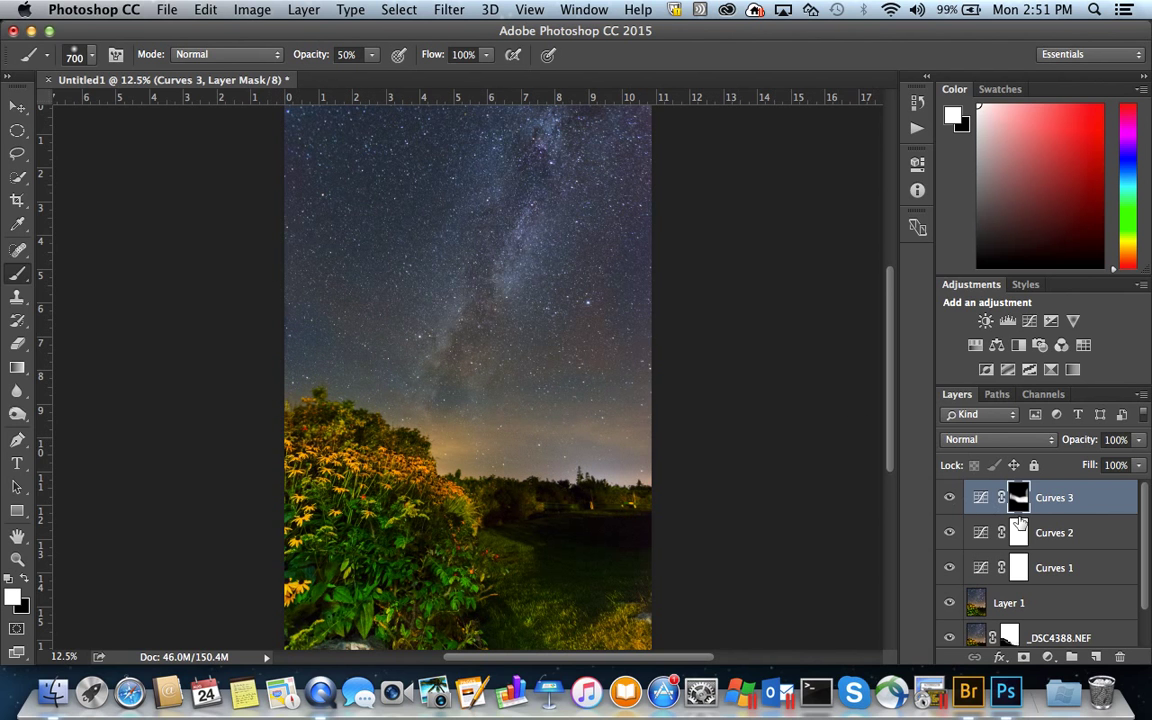
left_click(950, 500)
left_click(950, 500)
left_click(950, 500)
left_click(950, 500)
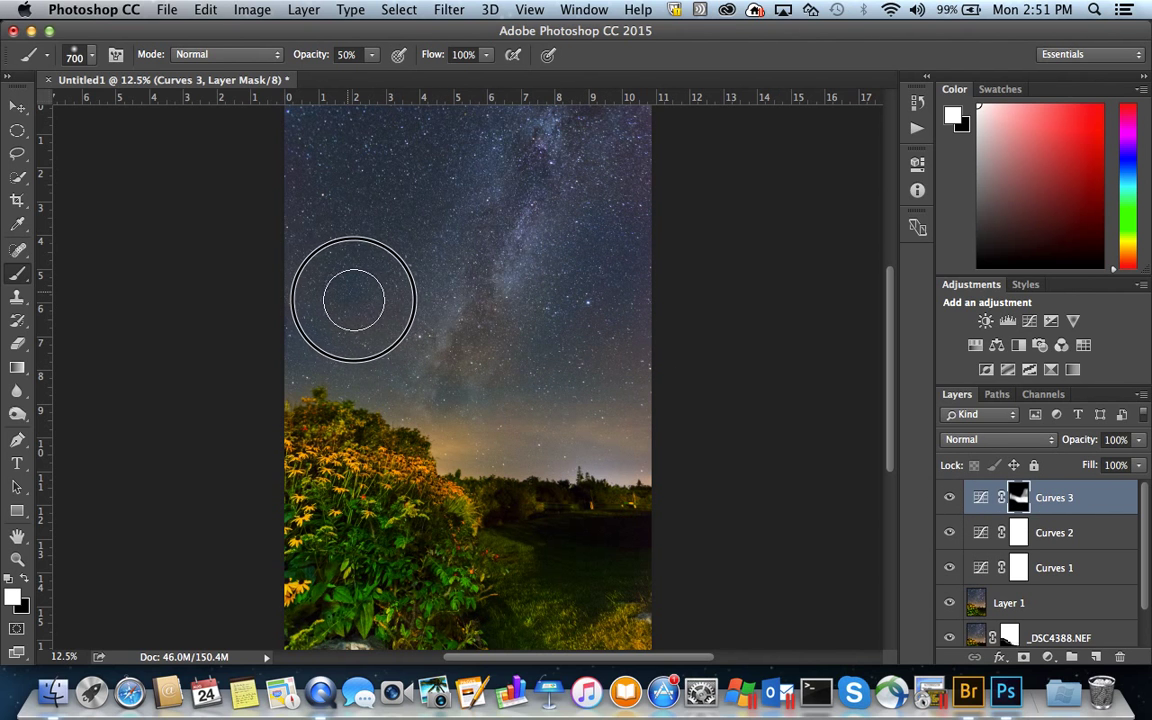
Step: Paint black over the sky and white back near the horizon on the Curves 3 mask
key("x")
mouse_move(481, 350)
left_mouse_down()
mouse_move(454, 382)
mouse_move(470, 321)
mouse_move(527, 224)
mouse_move(500, 130)
left_mouse_up()
left_click(446, 418)
key("x")
mouse_move(598, 446)
left_mouse_down()
mouse_move(563, 450)
mouse_move(625, 410)
mouse_move(540, 411)
mouse_move(522, 432)
mouse_move(481, 417)
left_mouse_up()
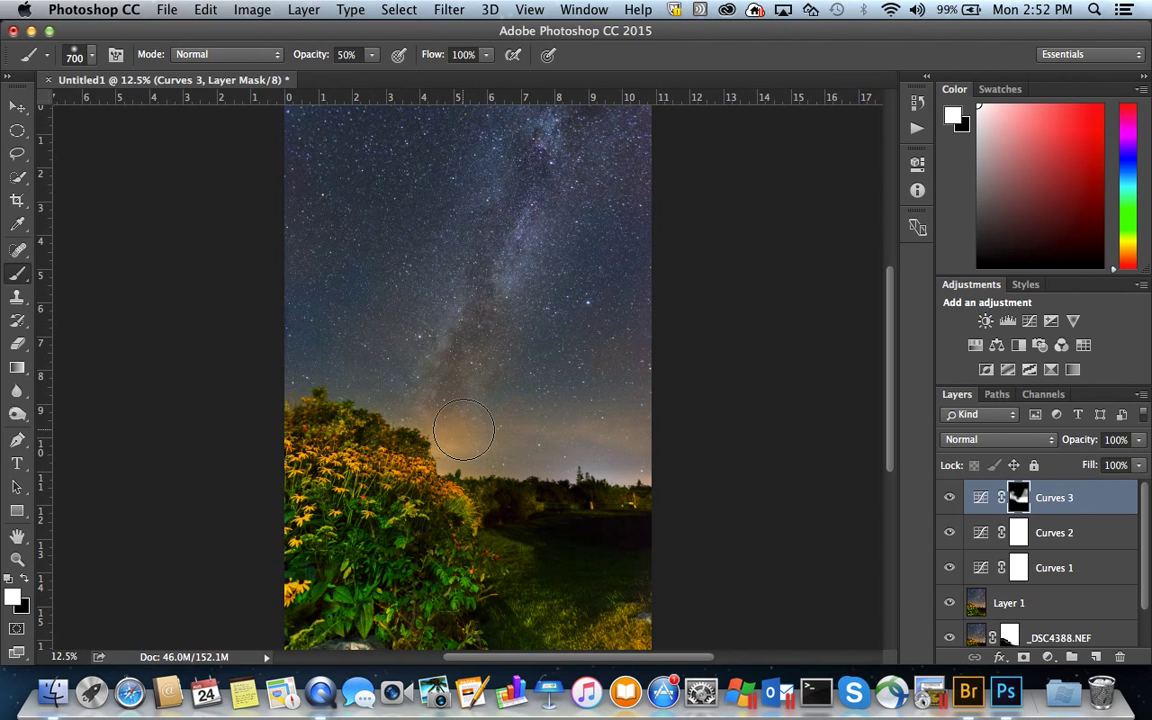
mouse_move(380, 340)
left_mouse_down()
mouse_move(397, 300)
mouse_move(347, 360)
left_mouse_up()
left_click_drag(462, 140, 450, 219)
double_click(1018, 499)
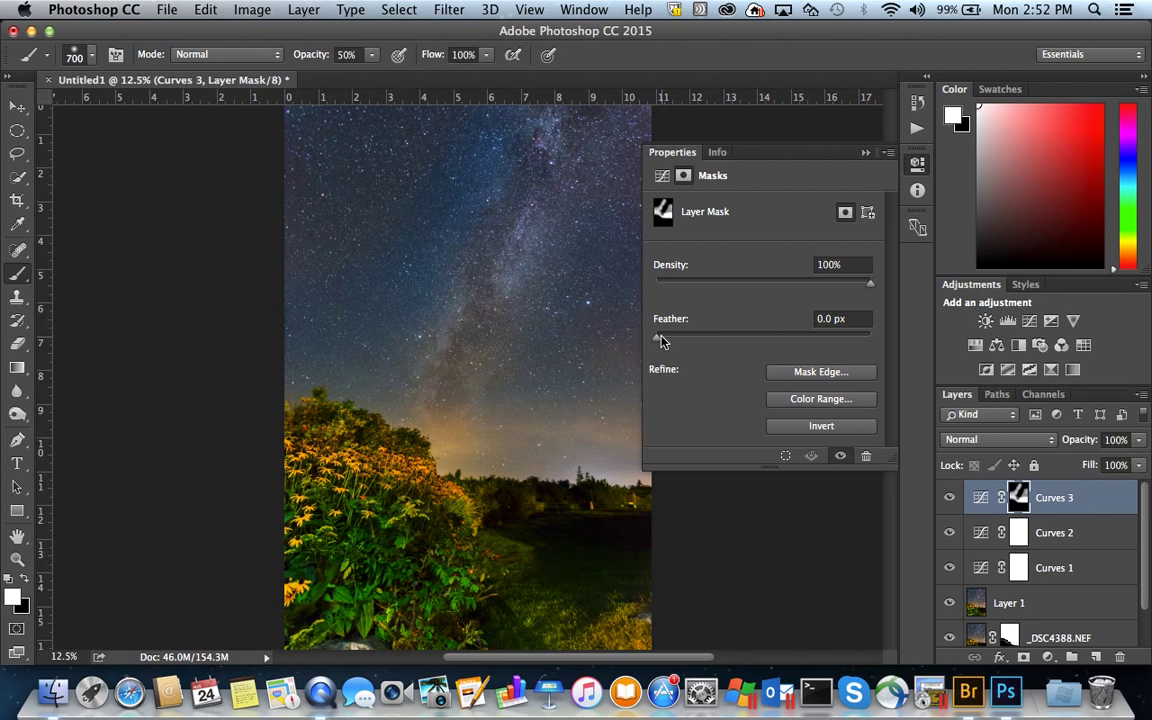
Step: Feather the Curves 3 mask to about 157.6 px, then check the mask alone and compare the layer on and off
left_click_drag(660, 341, 818, 334)
left_click(866, 152)
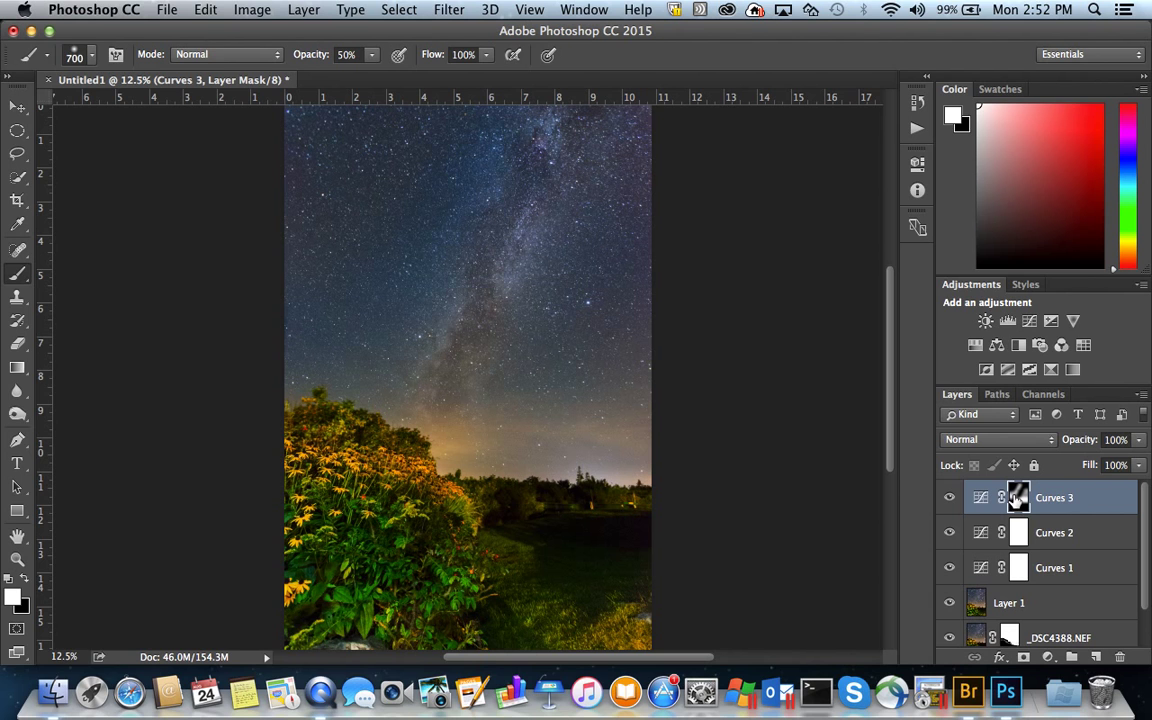
left_click(1017, 500, "alt")
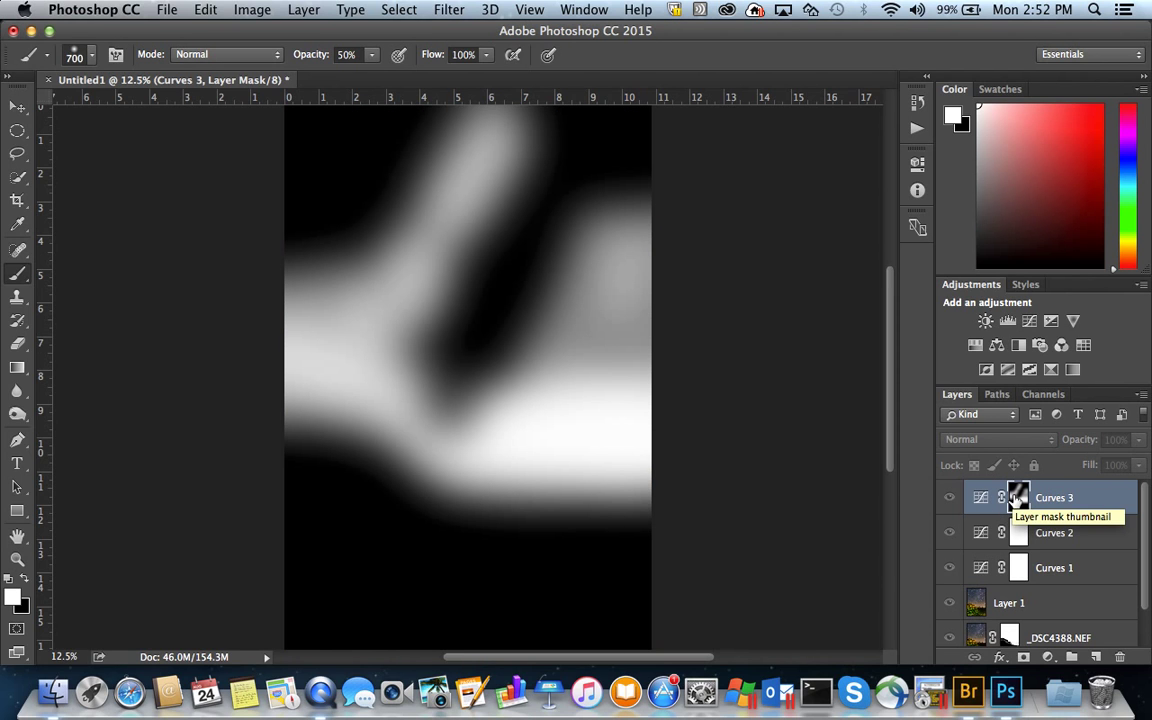
left_click(1016, 499, "alt")
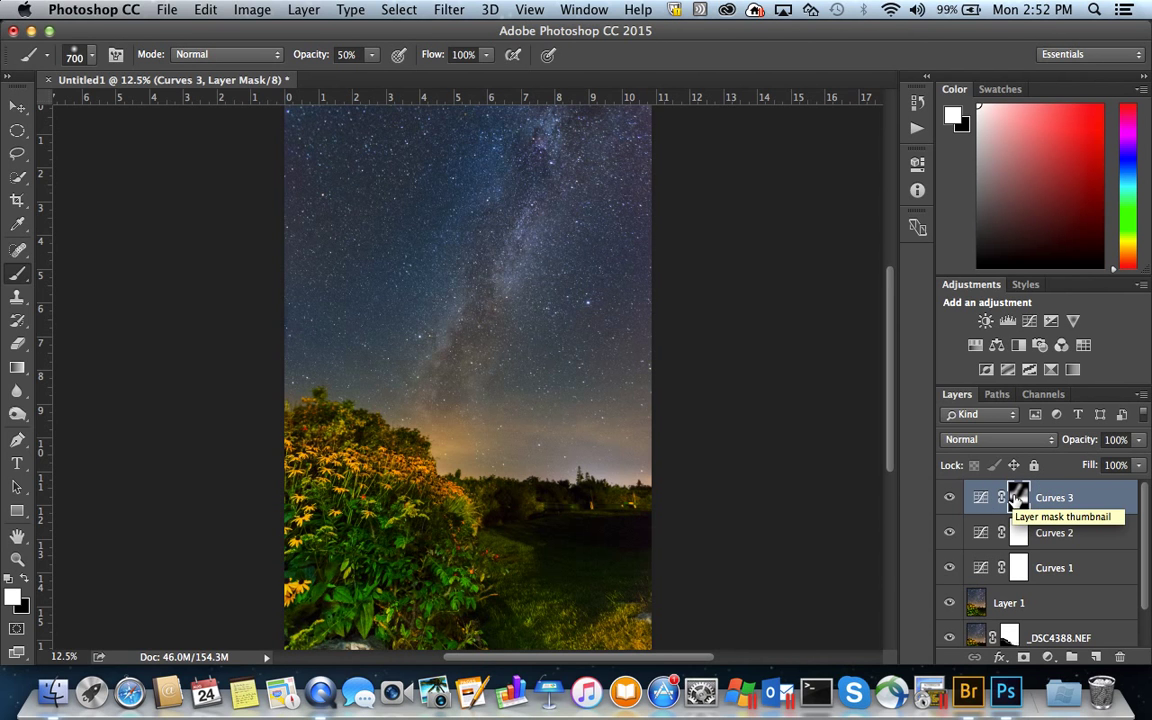
left_click(951, 498)
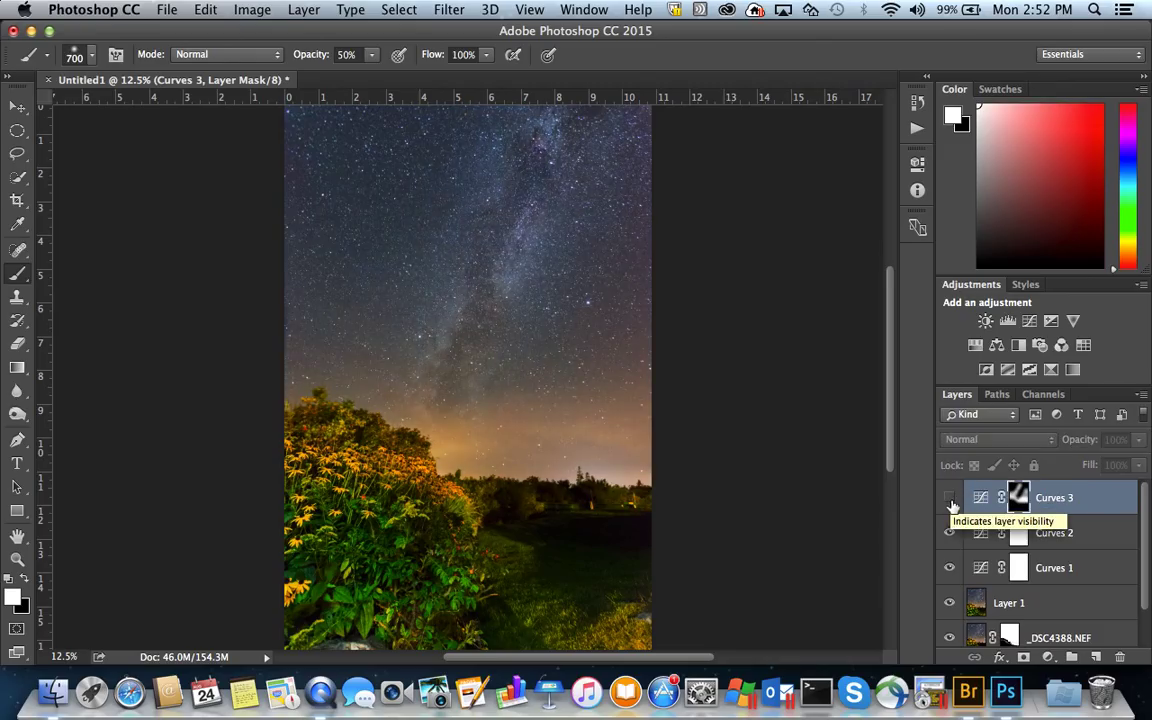
left_click(950, 499)
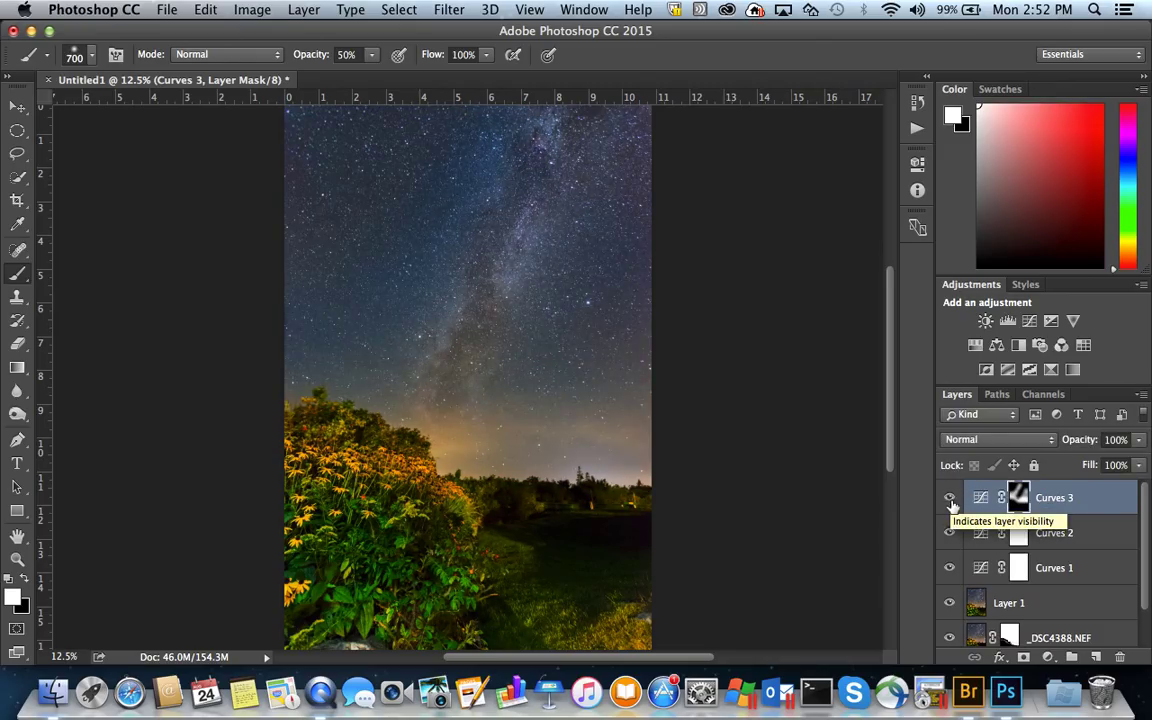
double_click(980, 498)
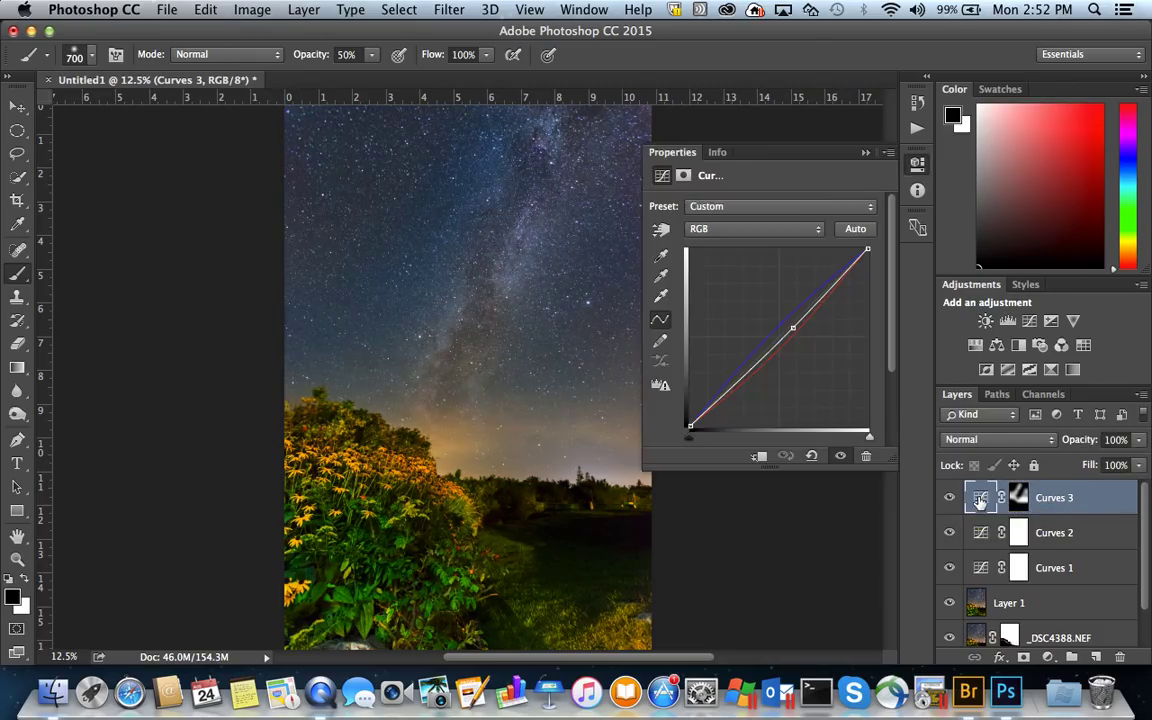
Step: In Curves 3, nudge the Blue channel curve and pull the Red curve down
left_click(740, 230)
left_click(737, 274)
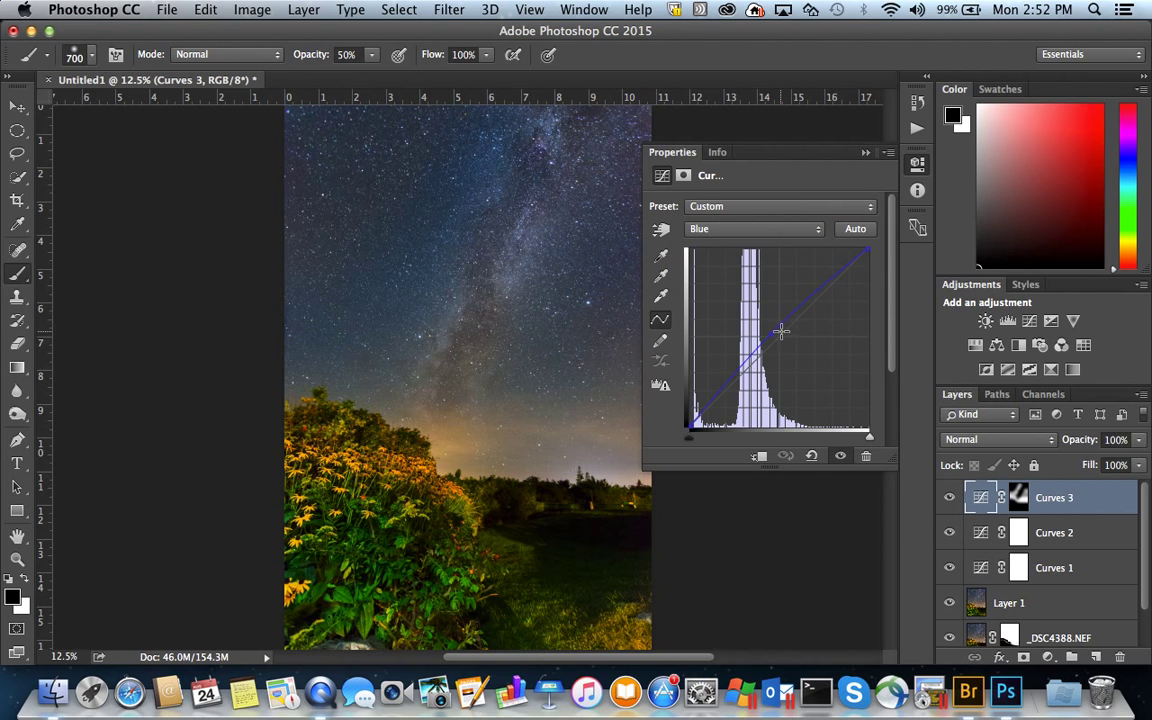
mouse_move(778, 341)
left_mouse_down()
mouse_move(770, 335)
mouse_move(776, 342)
left_mouse_up()
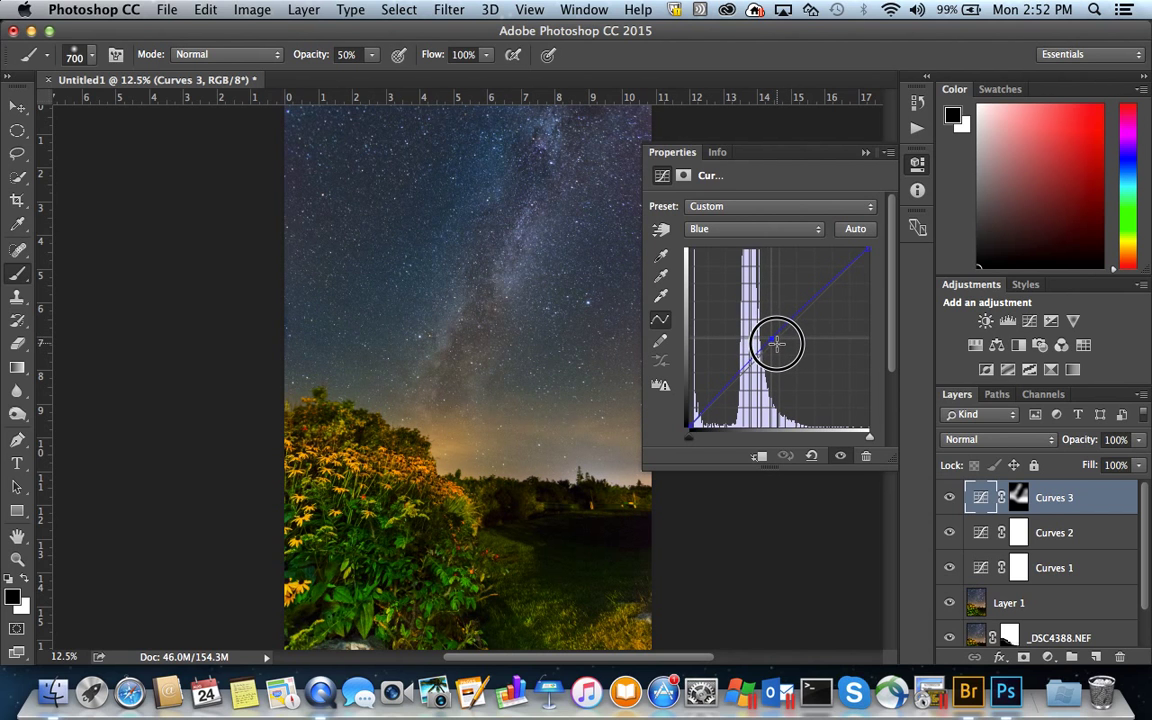
left_click(752, 230)
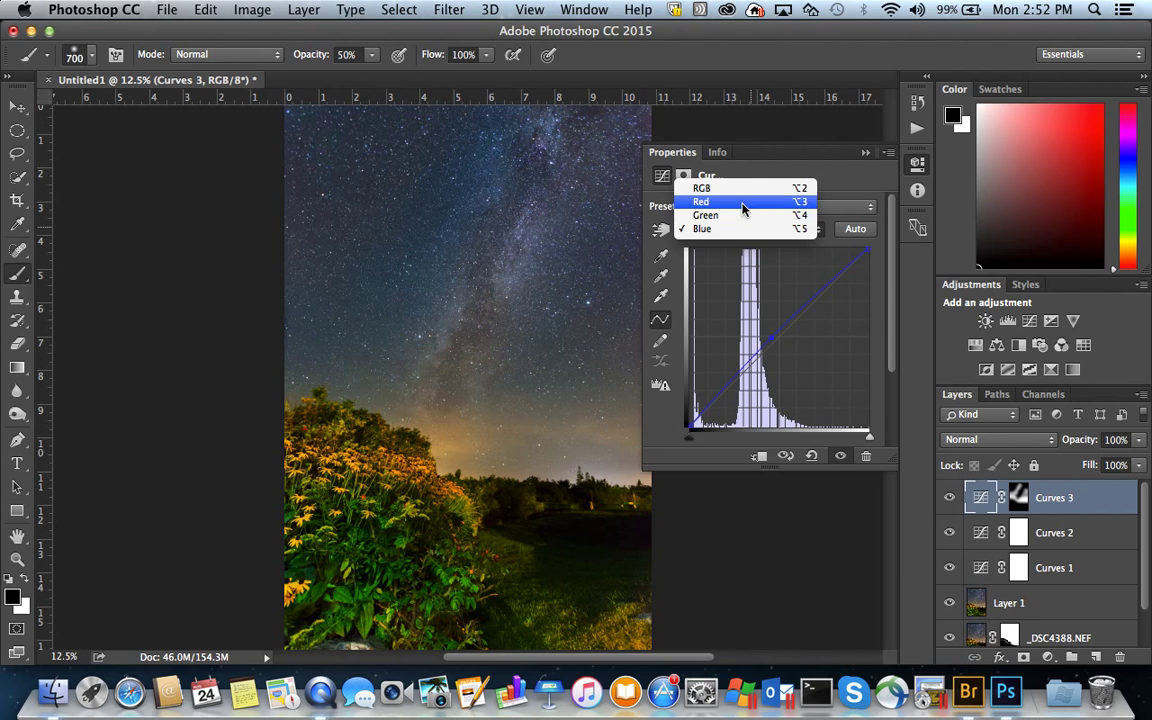
left_click(746, 209)
mouse_move(788, 348)
left_mouse_down()
mouse_move(793, 360)
mouse_move(781, 340)
mouse_move(790, 360)
left_mouse_up()
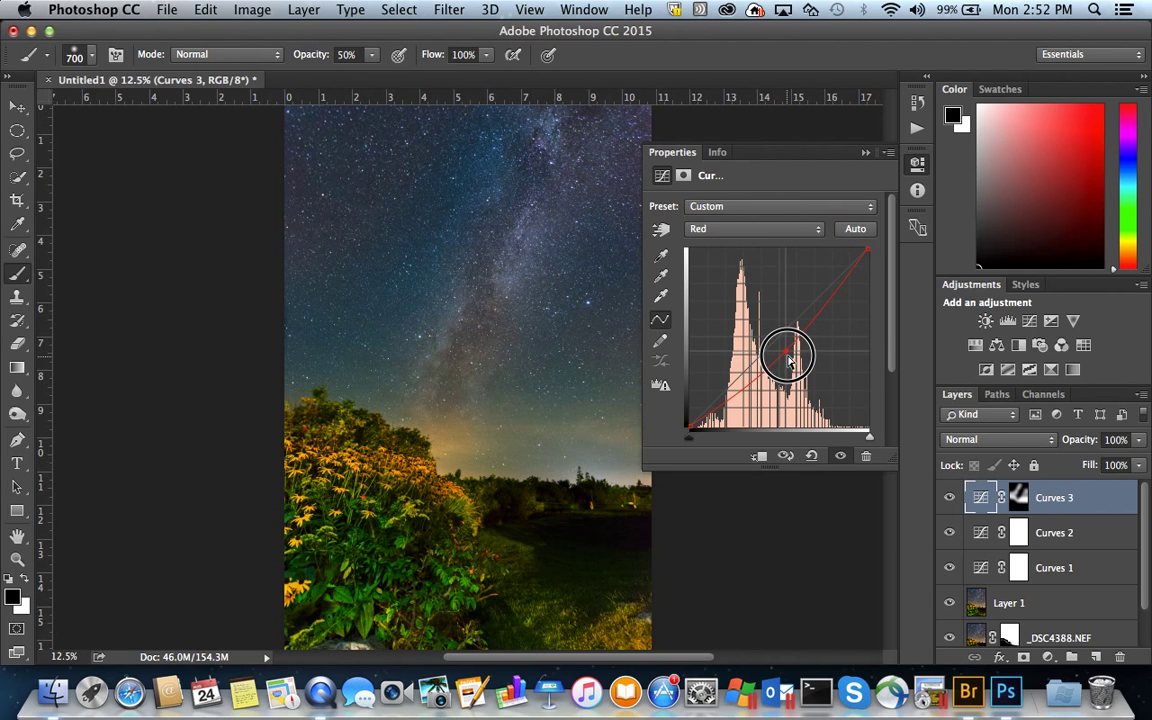
Step: Lower the Green curve slightly and pull the composite RGB curve down to darken
left_click(758, 228)
left_click(753, 252)
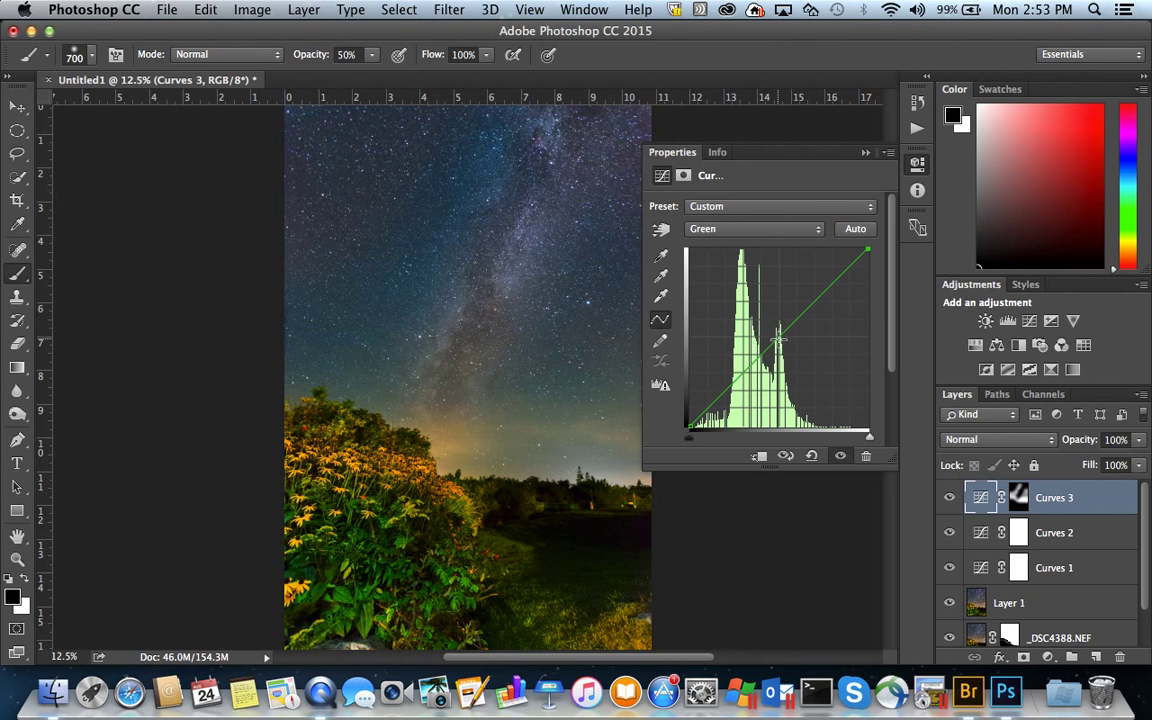
left_click_drag(779, 343, 779, 342)
left_click(750, 229)
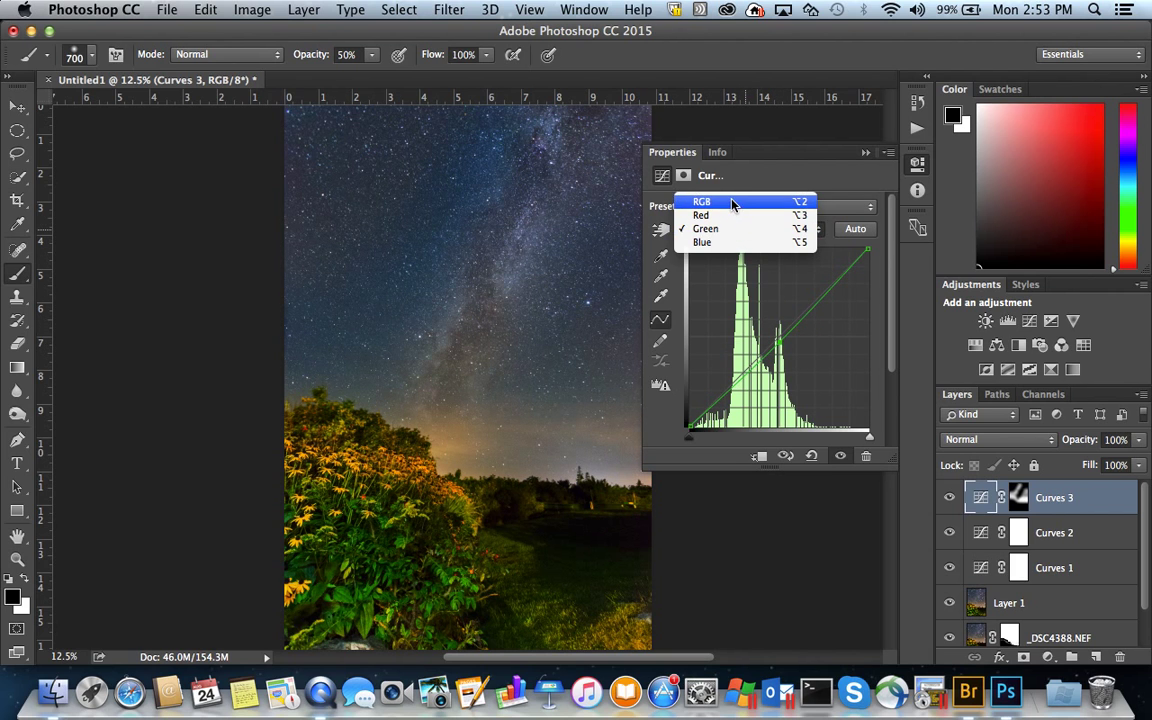
left_click(735, 203)
left_click_drag(790, 328, 791, 343)
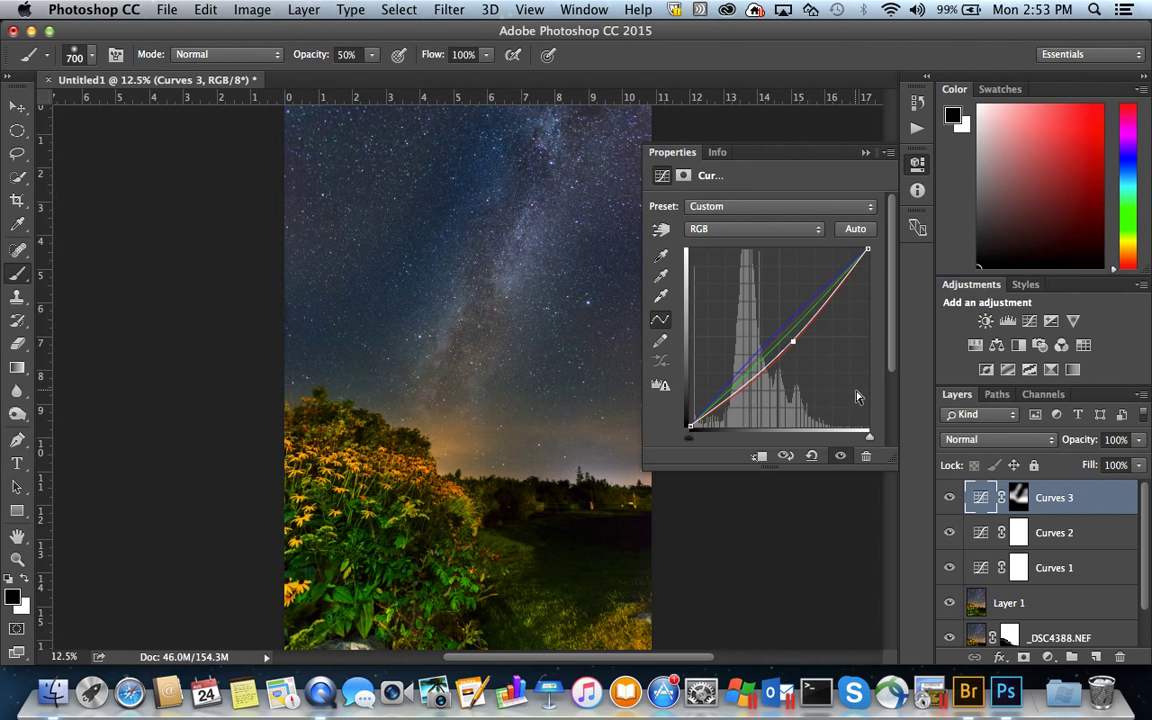
left_click(1018, 497)
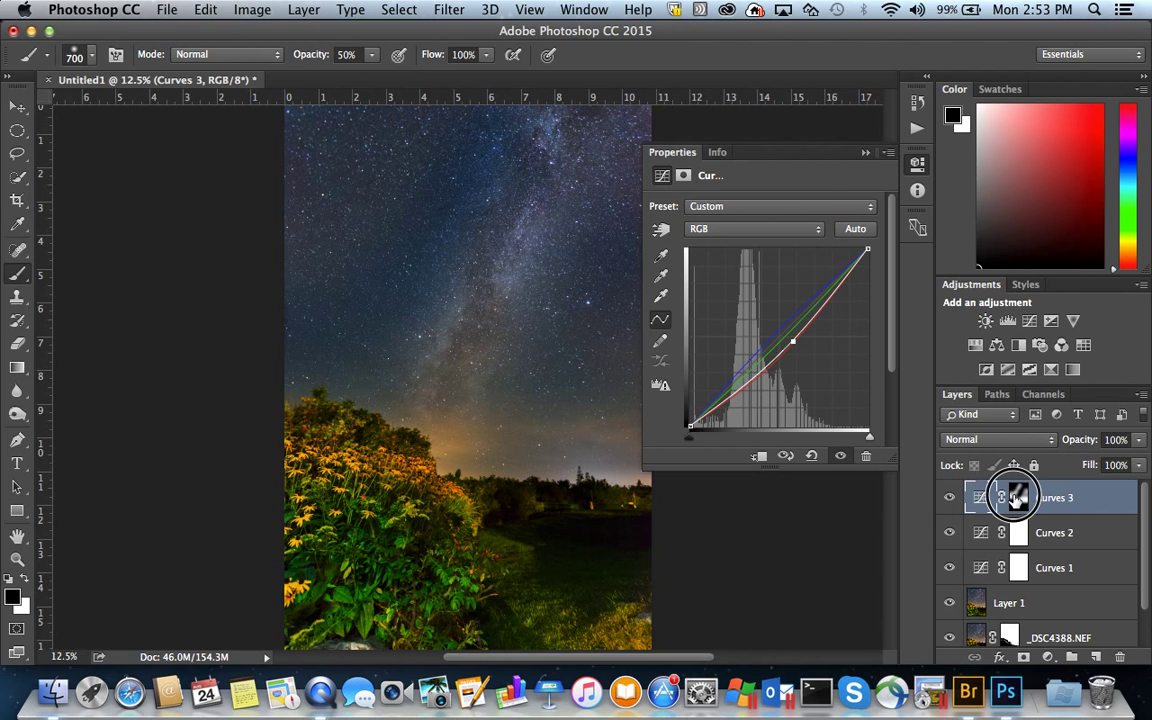
Step: With a 900 px brush, paint black over the upper sky on the Curves 3 mask
key("x")
key("bracketright")
key("bracketright")
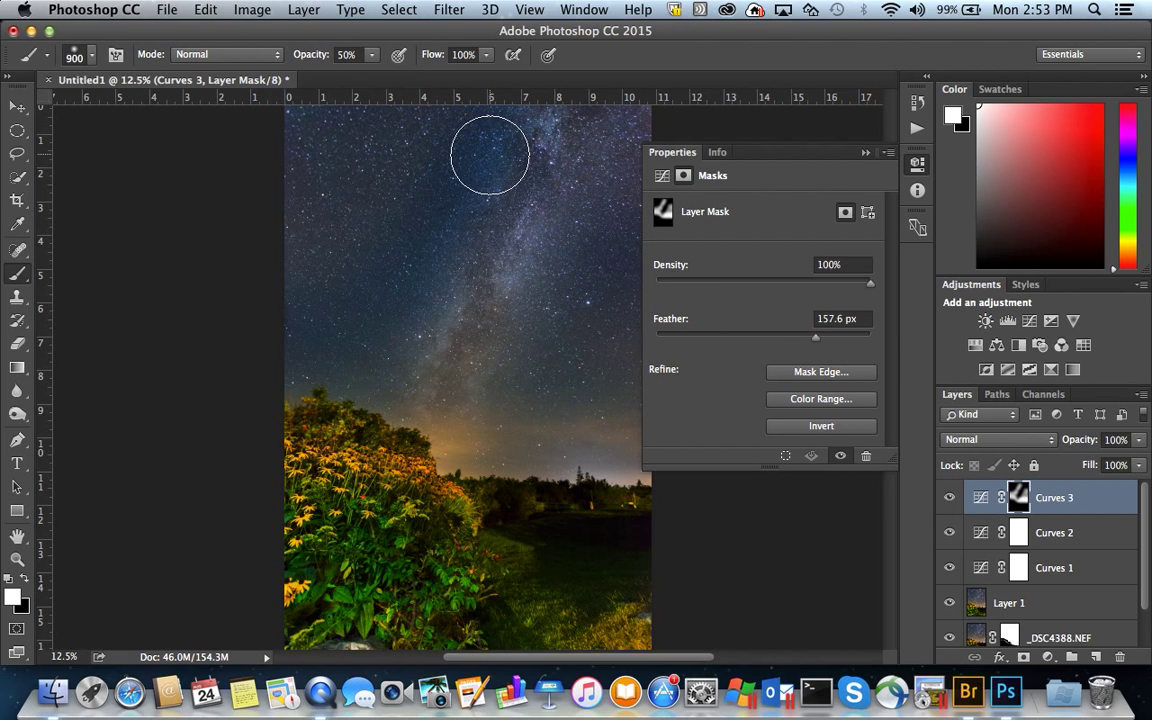
key("x")
left_click(490, 155)
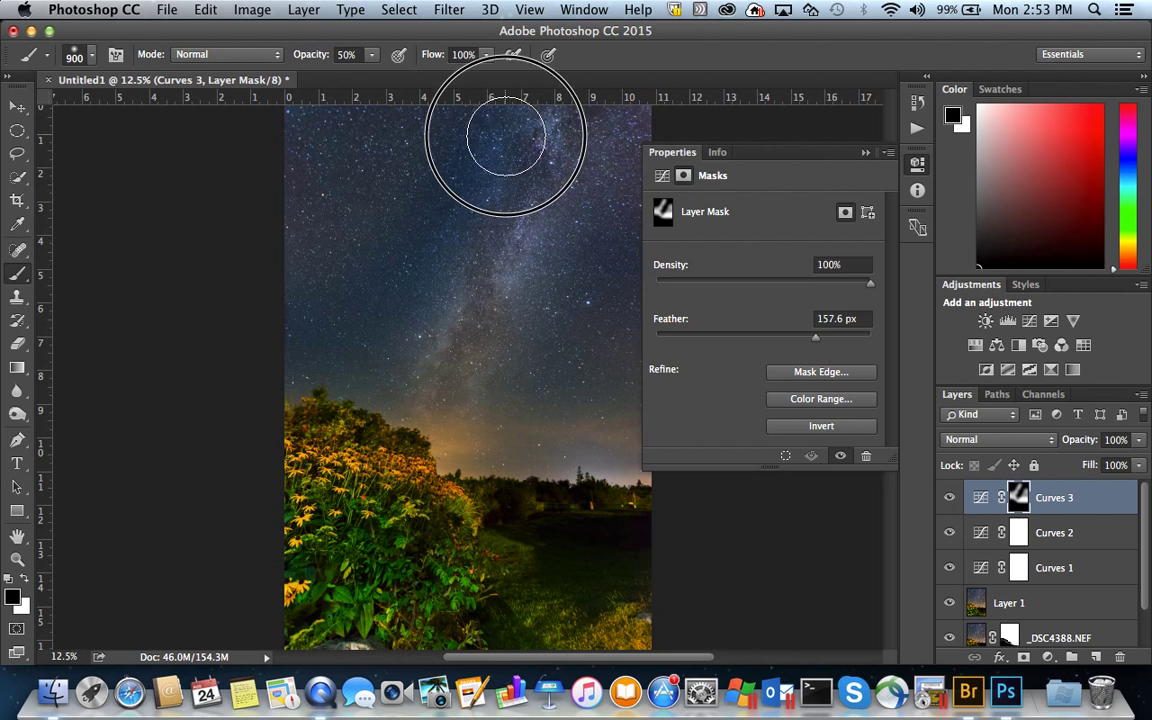
left_click(483, 193)
left_click(620, 142)
mouse_move(385, 312)
left_mouse_down()
mouse_move(423, 296)
mouse_move(383, 319)
mouse_move(372, 354)
mouse_move(384, 314)
mouse_move(362, 287)
mouse_move(372, 251)
mouse_move(359, 209)
mouse_move(317, 245)
mouse_move(371, 202)
mouse_move(395, 153)
mouse_move(309, 116)
left_mouse_up()
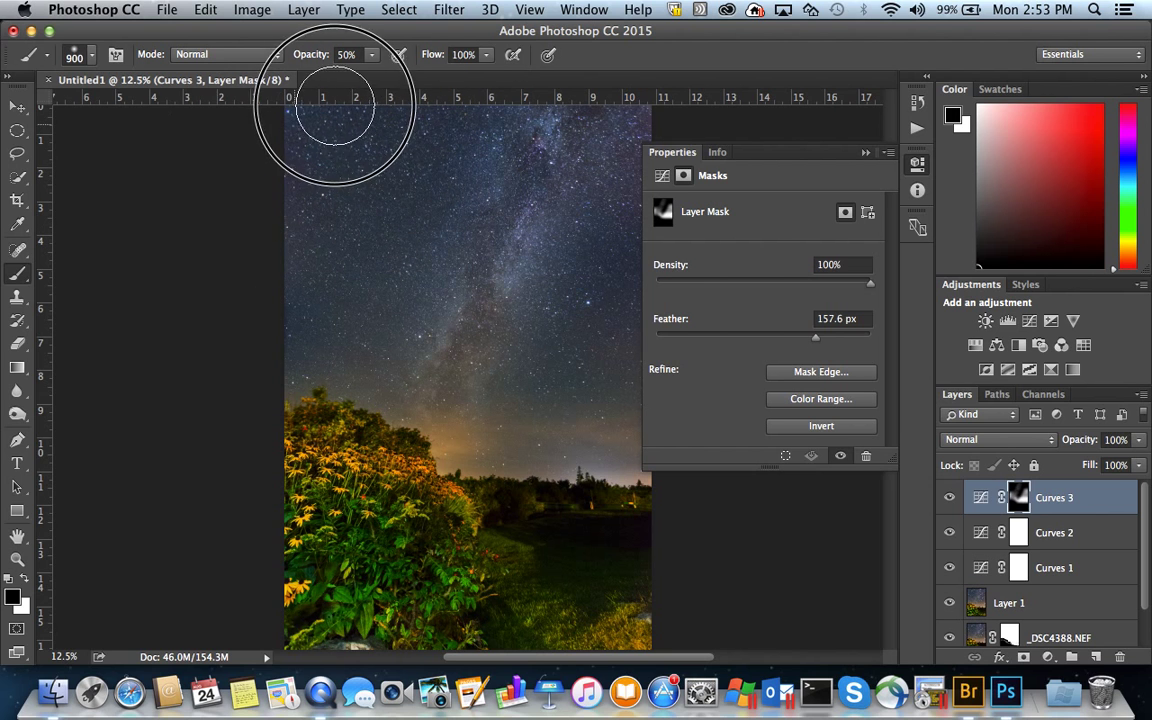
Step: Check the mask as a red overlay, then paint the effect out of the upper-left sky
key("x")
key("backslash")
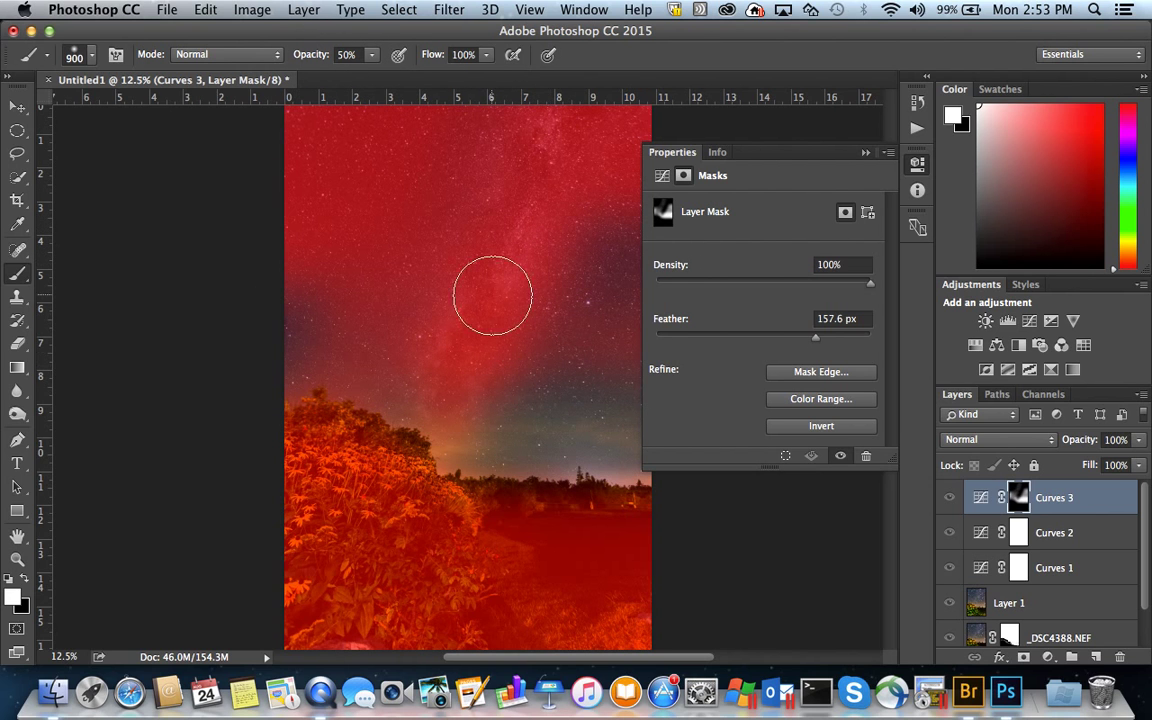
key("backslash")
key("x")
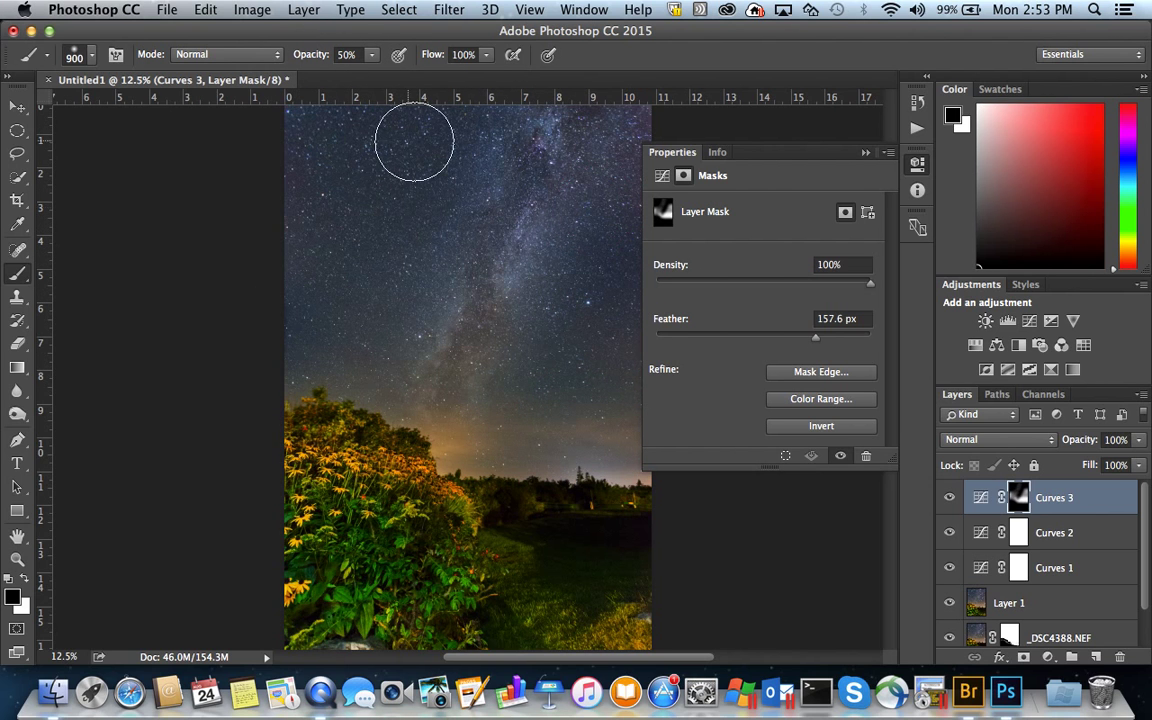
mouse_move(425, 132)
left_mouse_down()
mouse_move(437, 129)
mouse_move(293, 220)
mouse_move(283, 347)
mouse_move(337, 329)
mouse_move(337, 288)
left_mouse_up()
Step: Shrink the brush and paint the Curves 3 mask over the flowers, then close the mask properties
key("x")
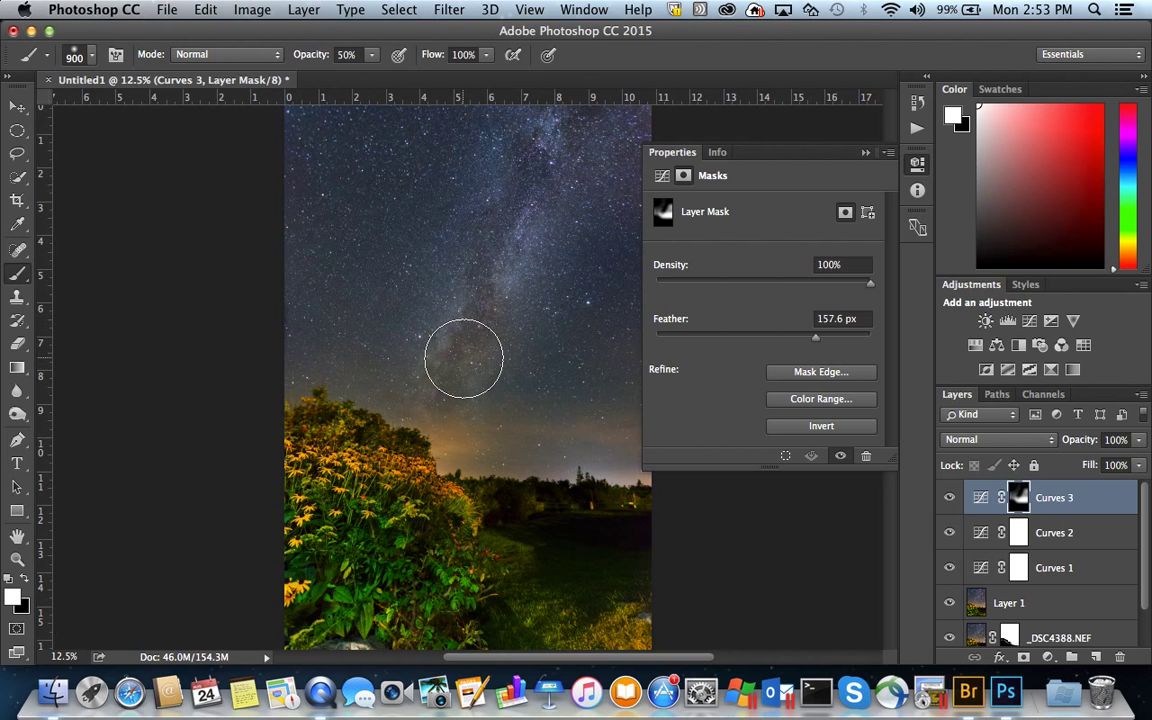
key("x")
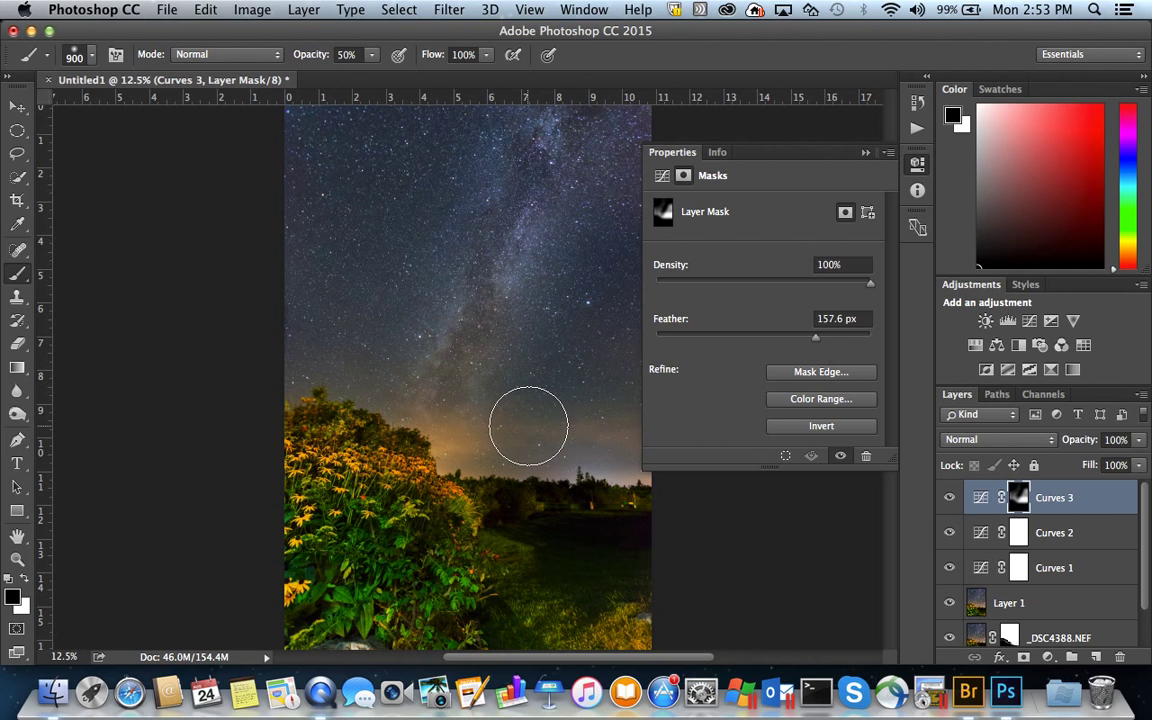
key("x")
key("bracketleft")
key("bracketleft")
key("bracketleft")
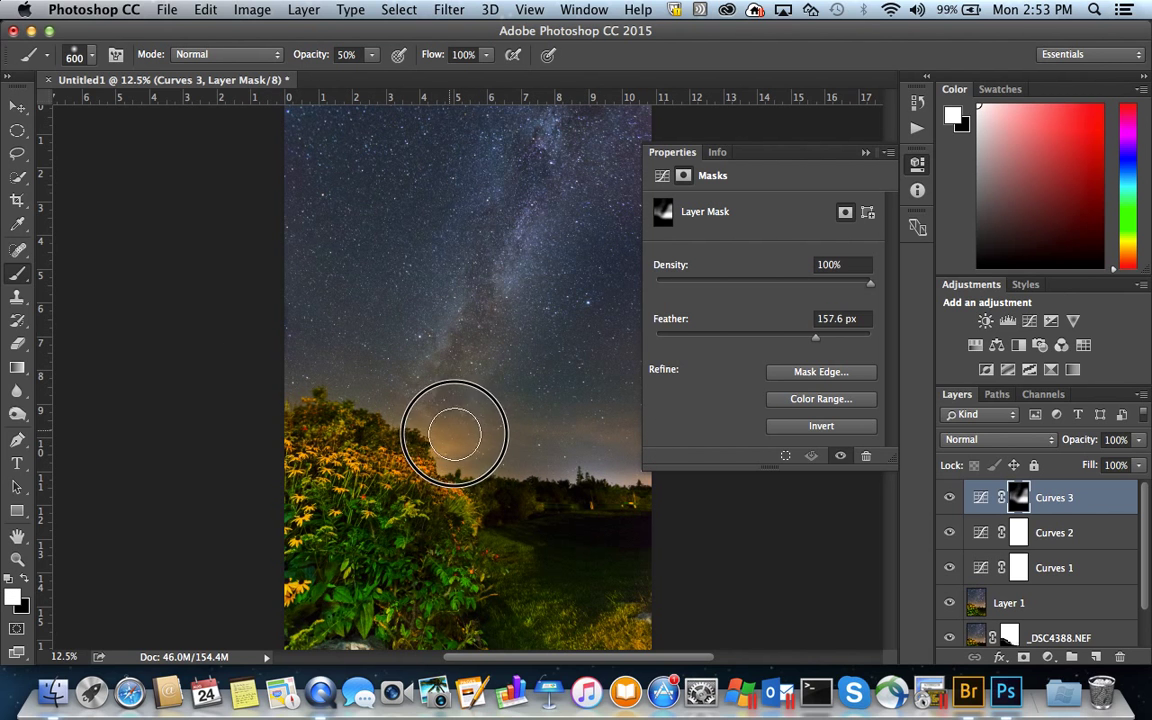
key("x")
left_click(355, 412)
left_click(328, 430)
left_click_drag(328, 430, 410, 507)
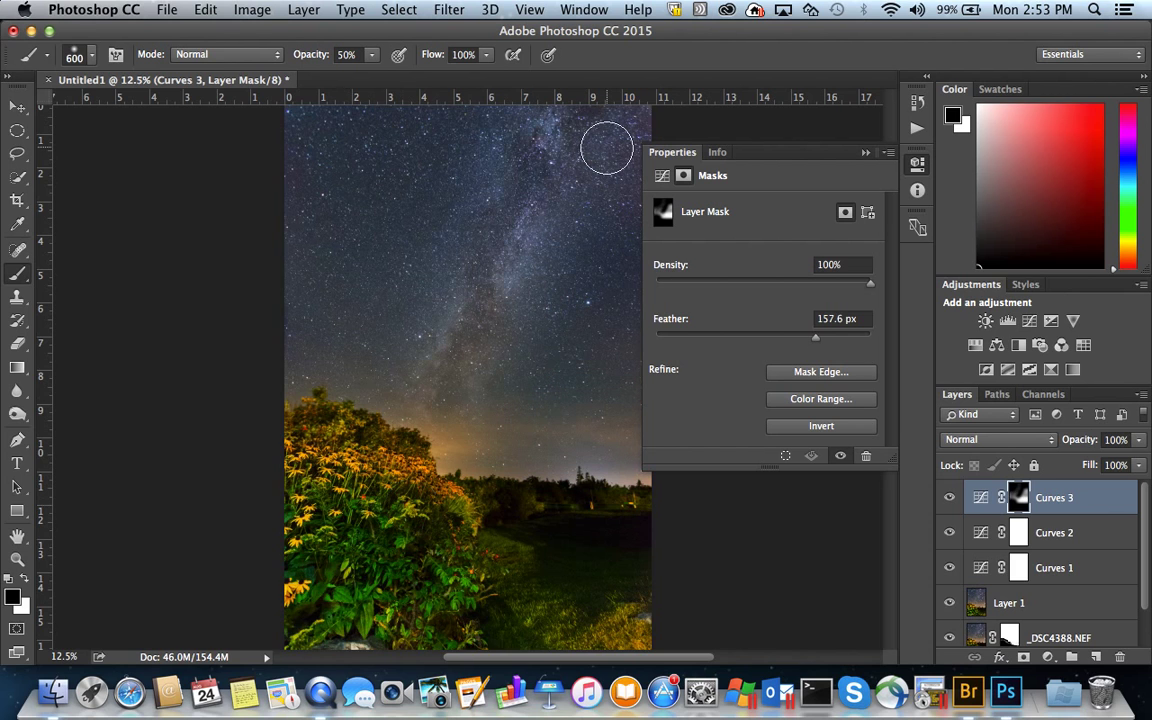
left_click(866, 152)
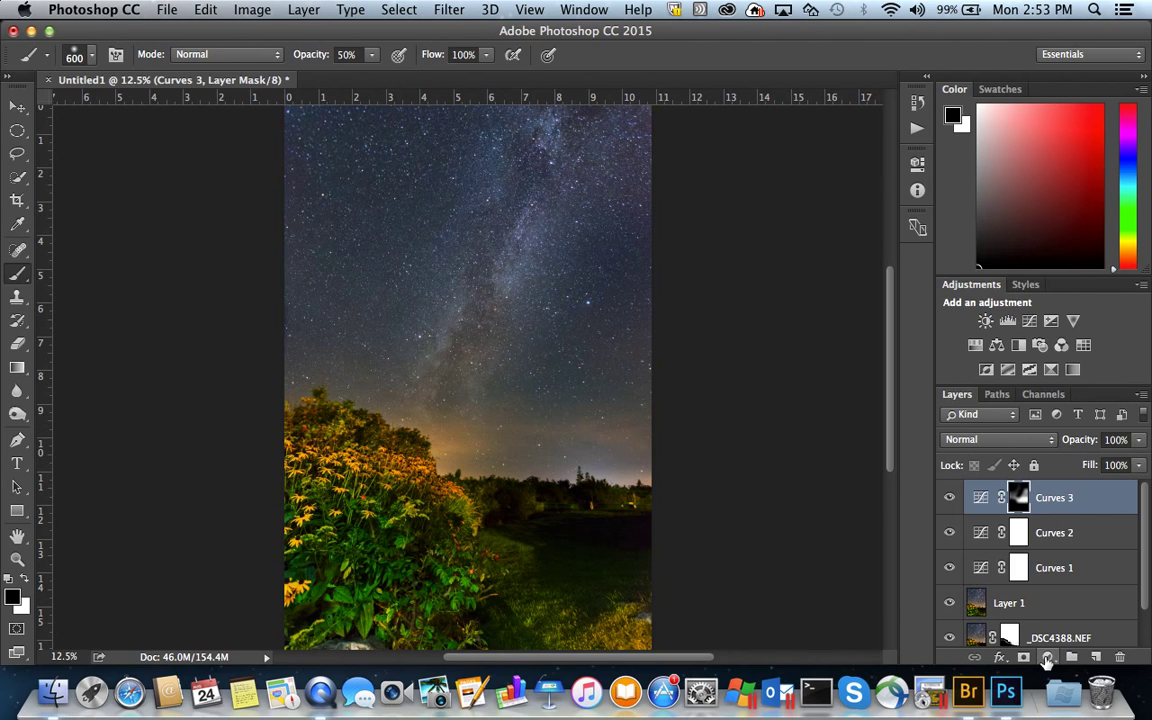
Step: Add Curves 4 with a sky-sampled point, the shadow point pulled down and an upper highlight point
left_click(1046, 660)
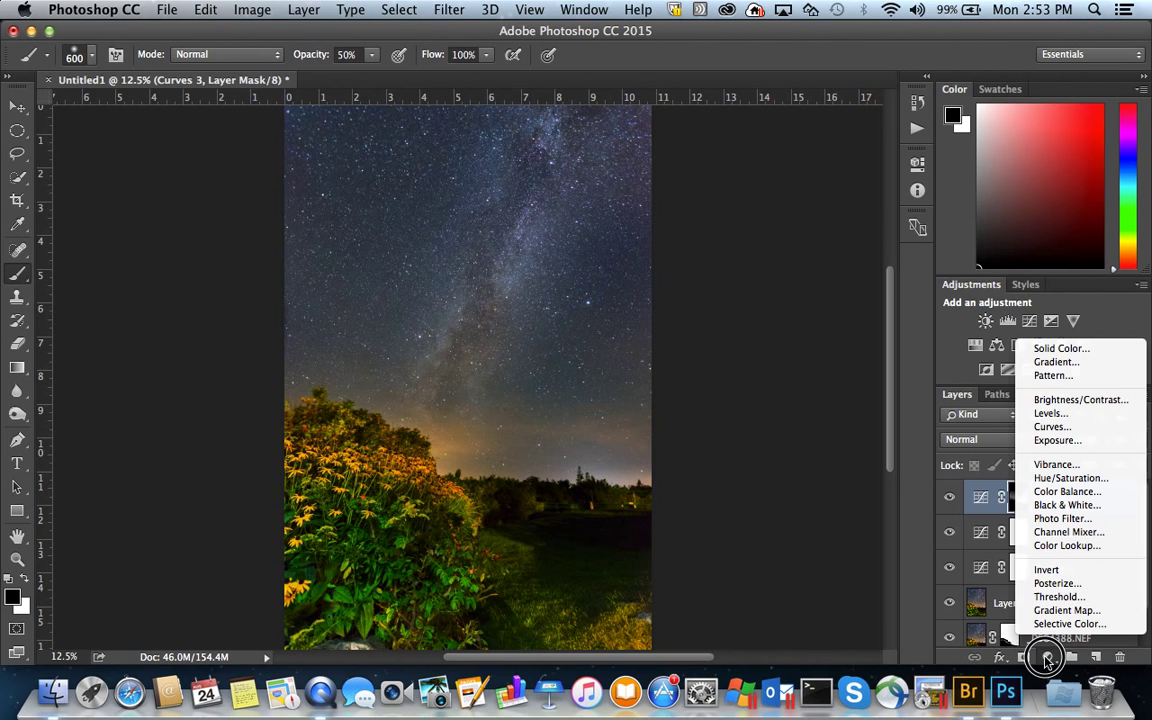
left_click(1054, 428)
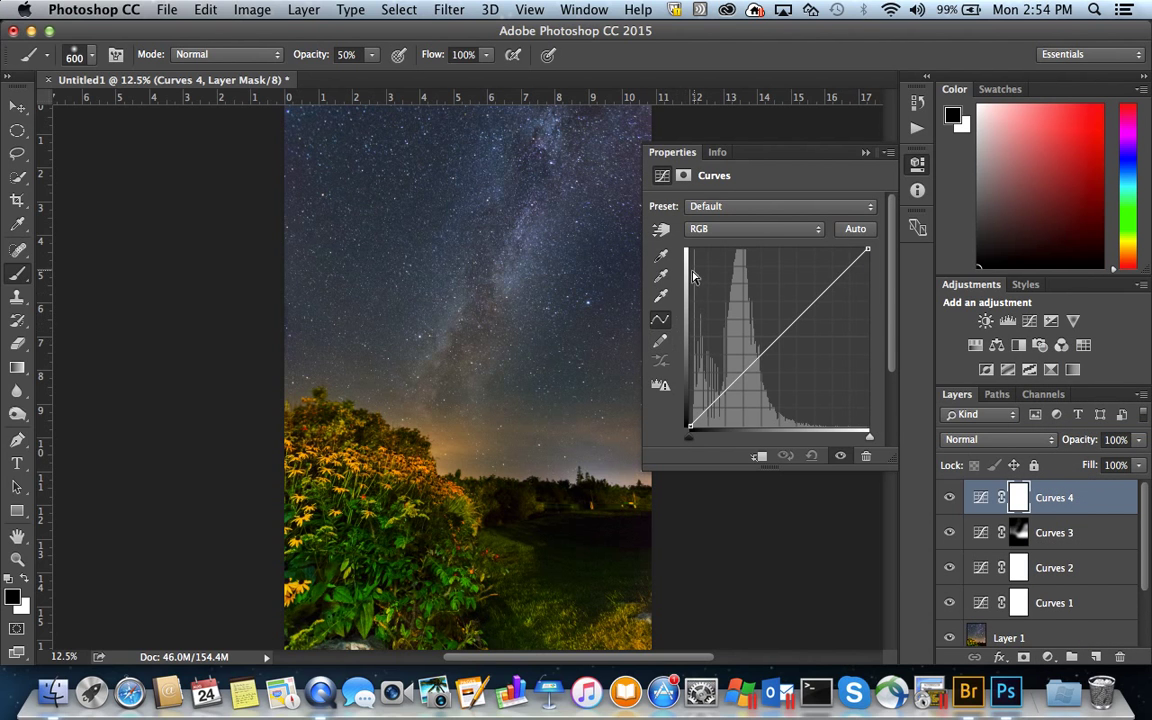
left_click(661, 229)
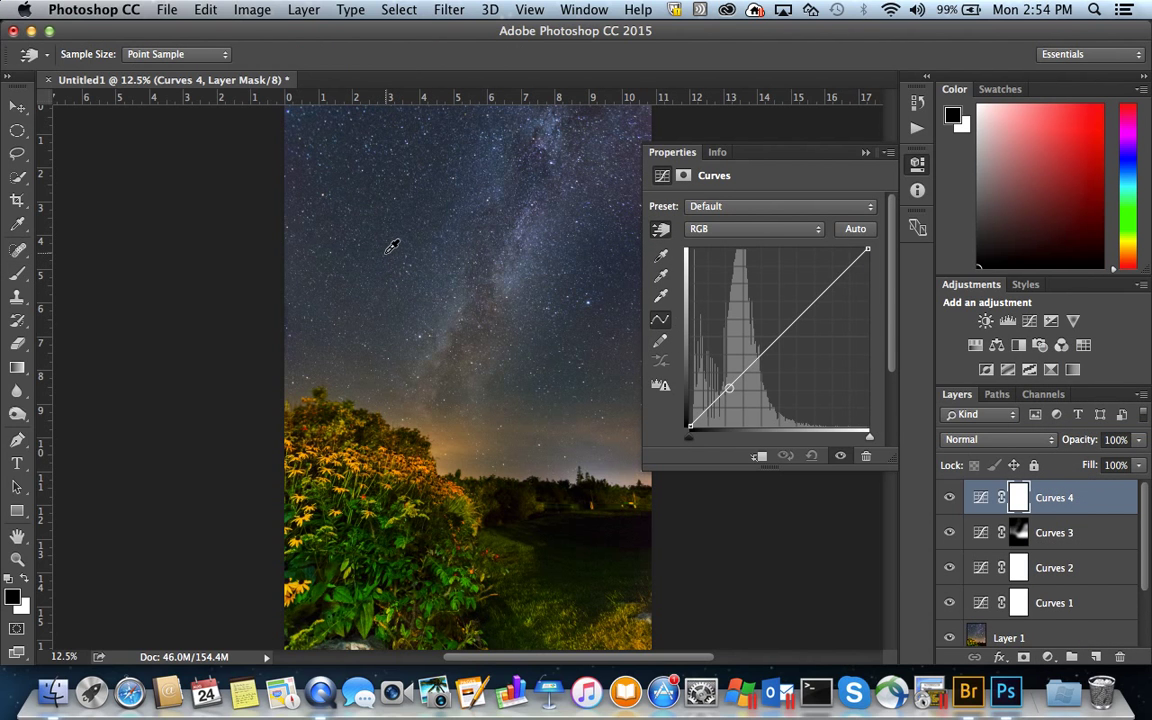
left_click_drag(386, 246, 381, 251)
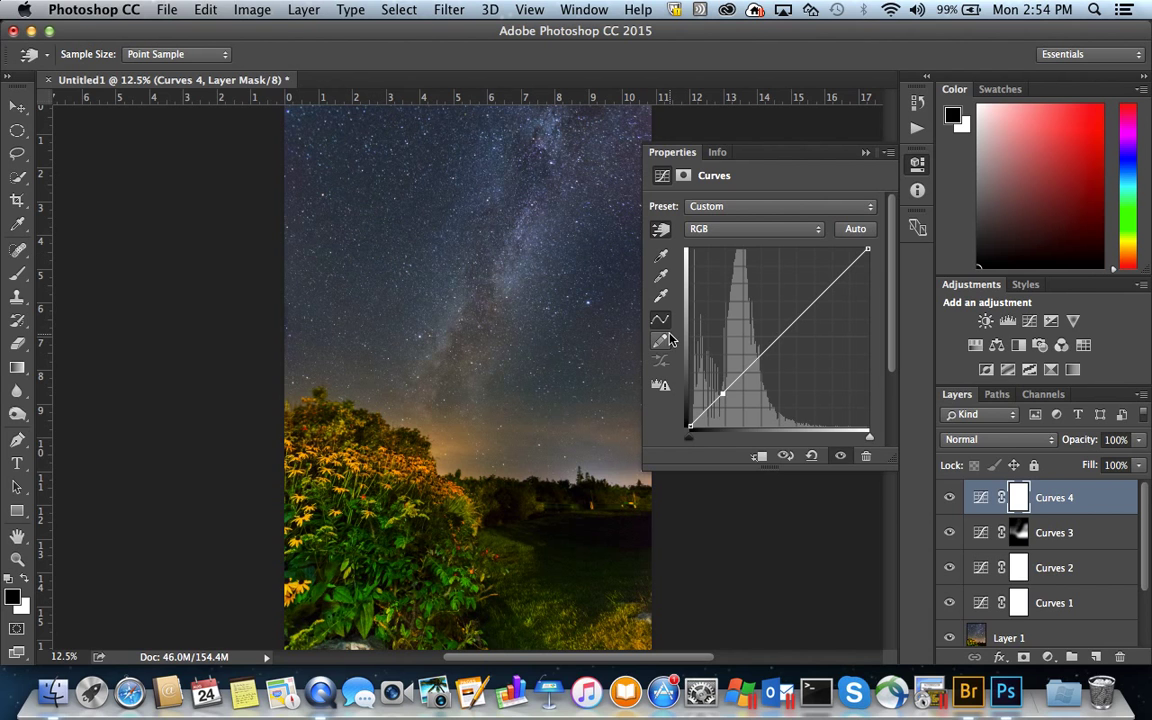
left_click_drag(721, 392, 755, 366)
left_click(831, 291)
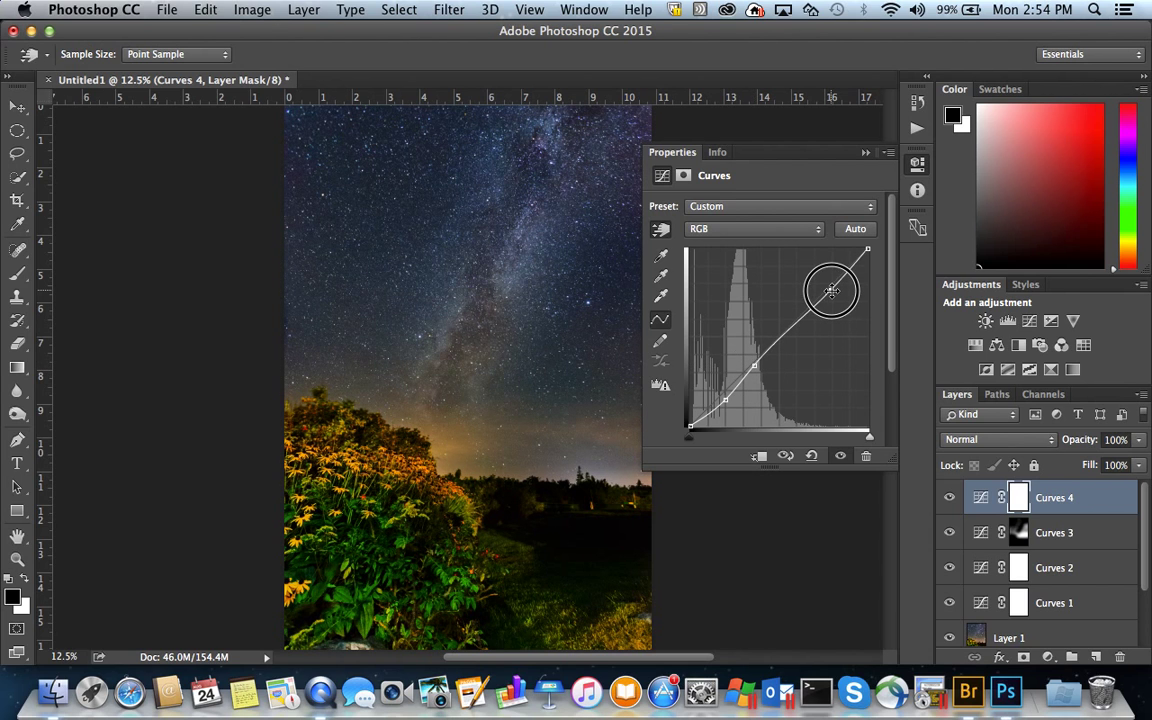
left_click_drag(831, 291, 829, 289)
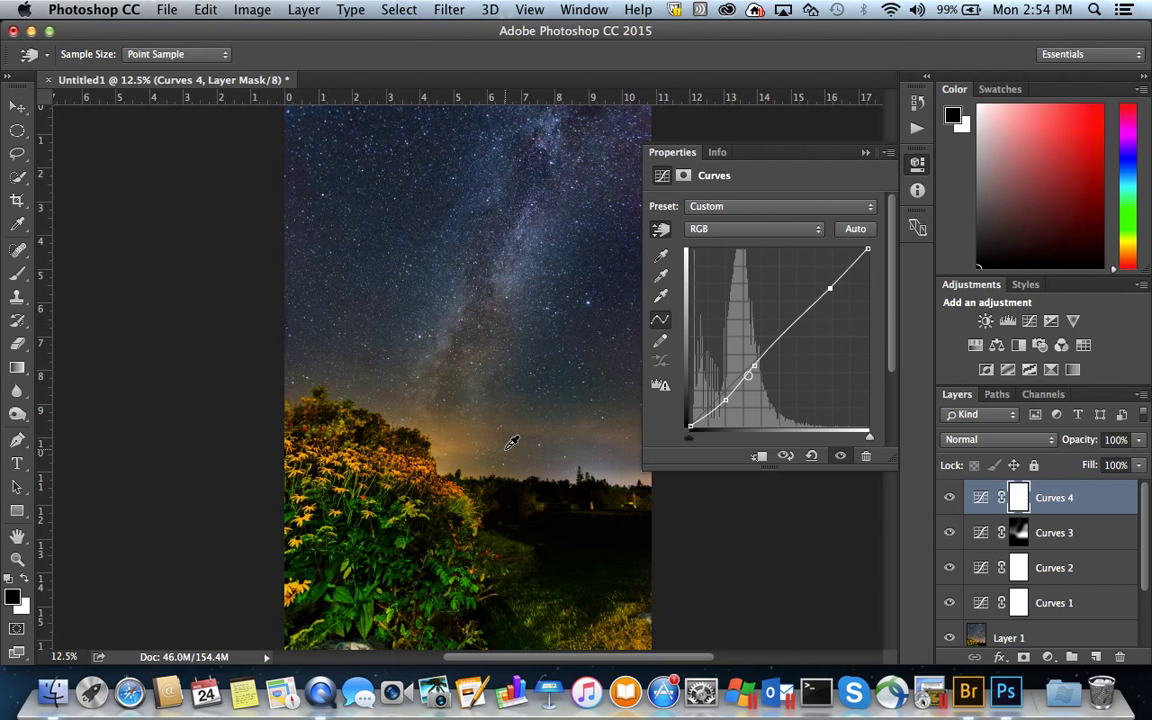
left_click(1022, 500)
key("b")
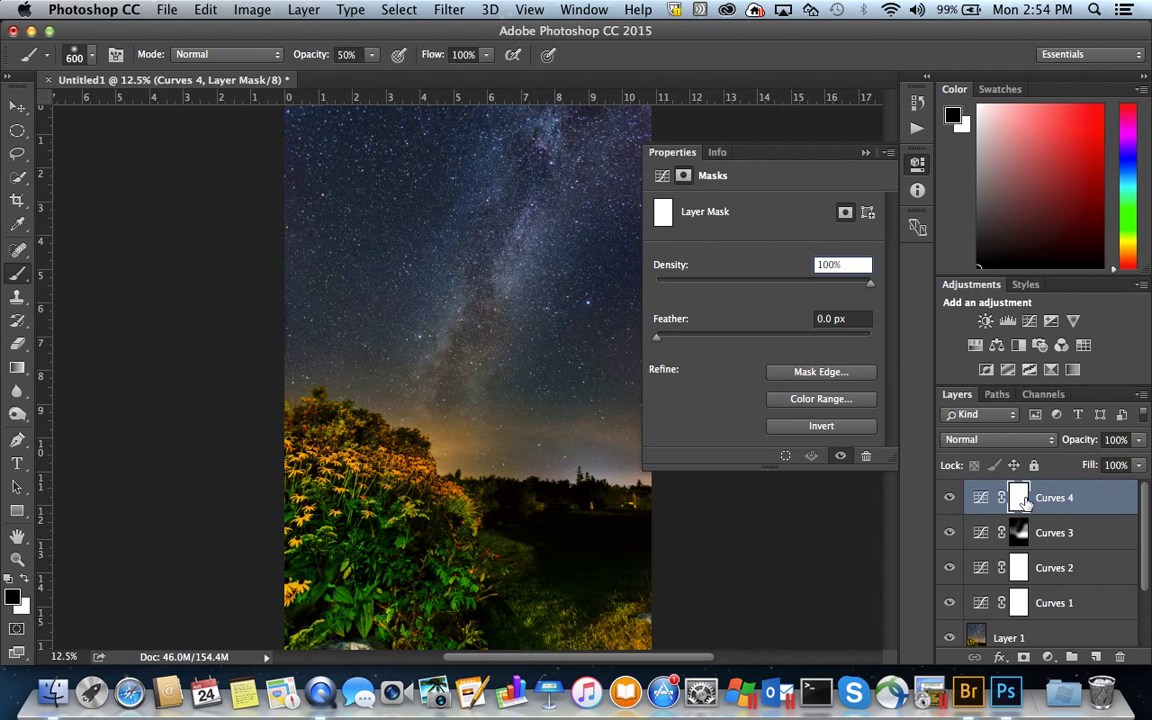
Step: With a 1000 px brush, paint black over the flowers and foreground grass on the Curves 4 mask
key("bracketright")
key("bracketright")
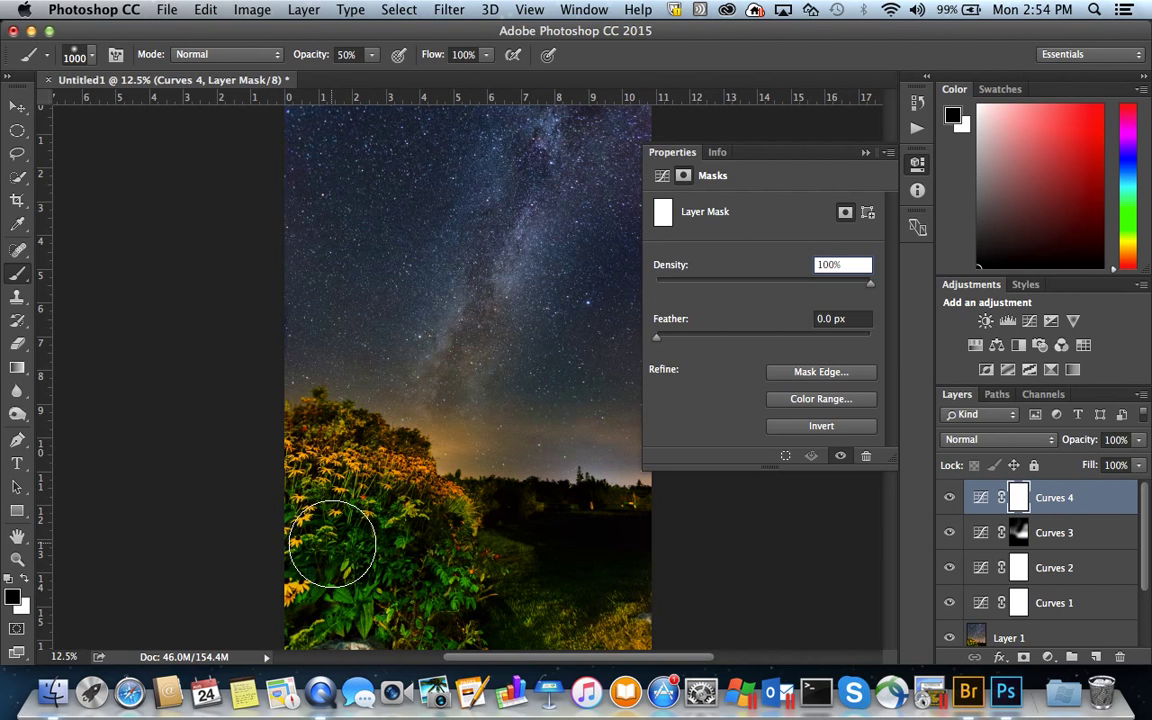
mouse_move(399, 545)
left_mouse_down()
mouse_move(358, 465)
mouse_move(342, 465)
mouse_move(379, 494)
mouse_move(331, 488)
mouse_move(378, 582)
mouse_move(520, 608)
left_mouse_up()
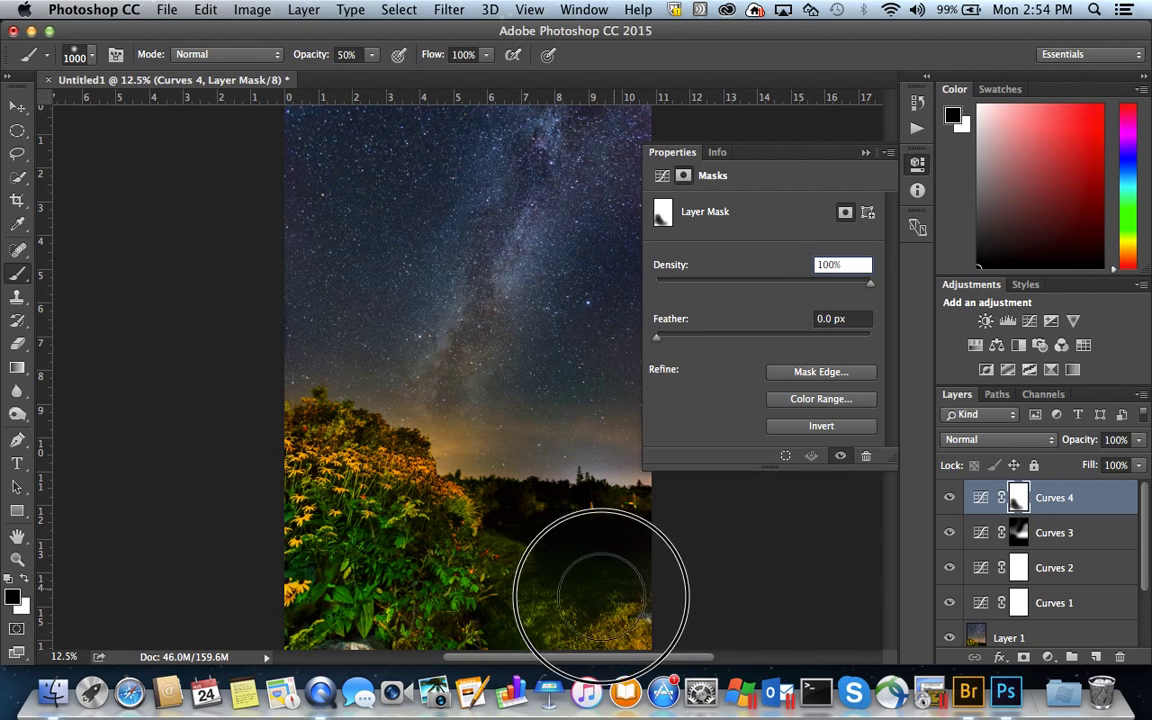
key("bracketright")
key("bracketright")
key("bracketright")
mouse_move(560, 501)
left_mouse_down()
mouse_move(343, 487)
mouse_move(371, 487)
mouse_move(332, 443)
left_mouse_up()
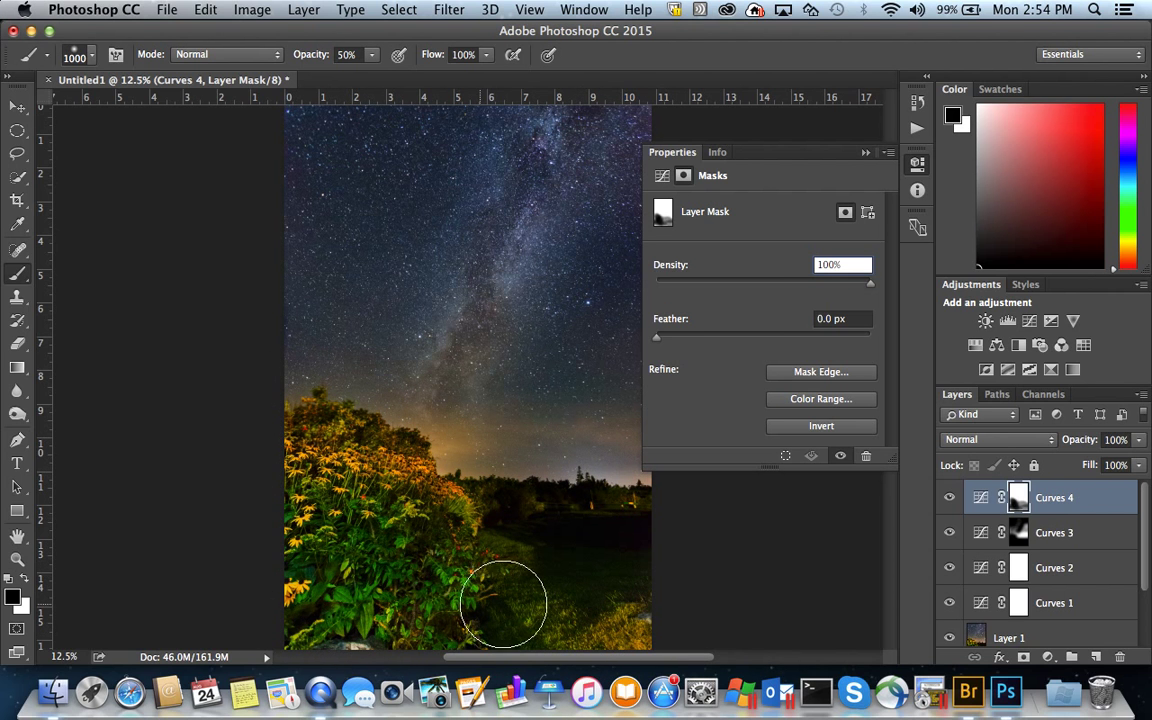
key("bracketright")
key("bracketright")
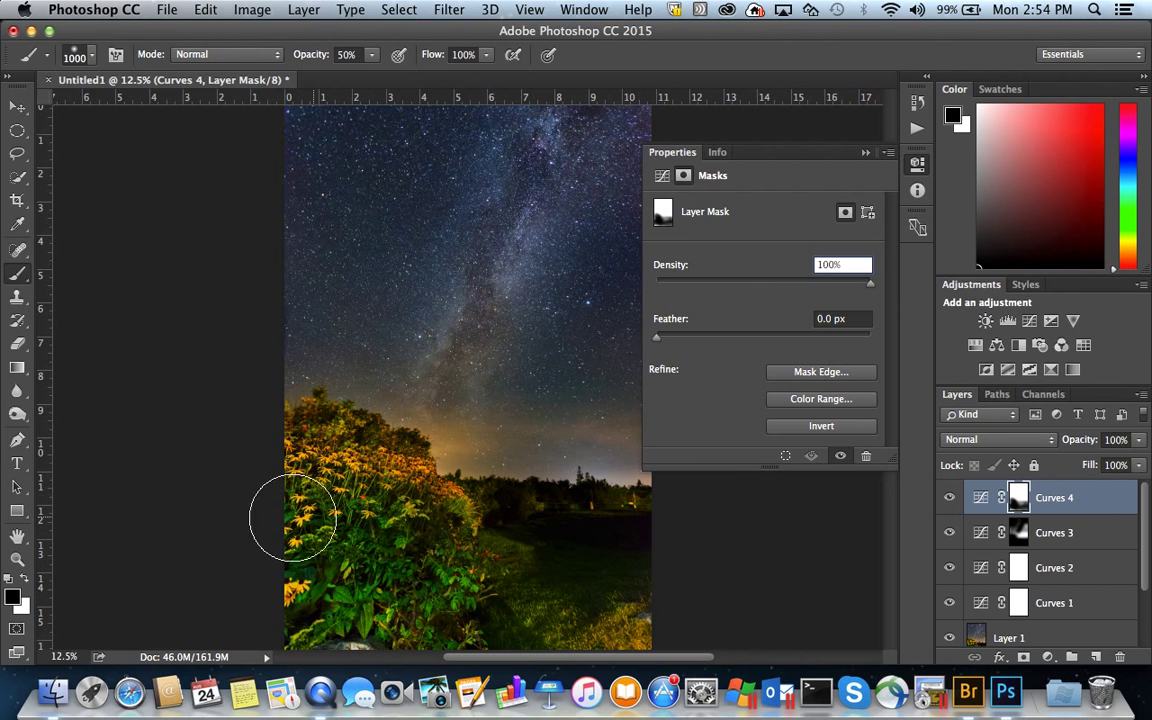
mouse_move(285, 513)
left_mouse_down()
mouse_move(486, 630)
mouse_move(591, 586)
left_mouse_up()
left_click(950, 498)
left_click(948, 498)
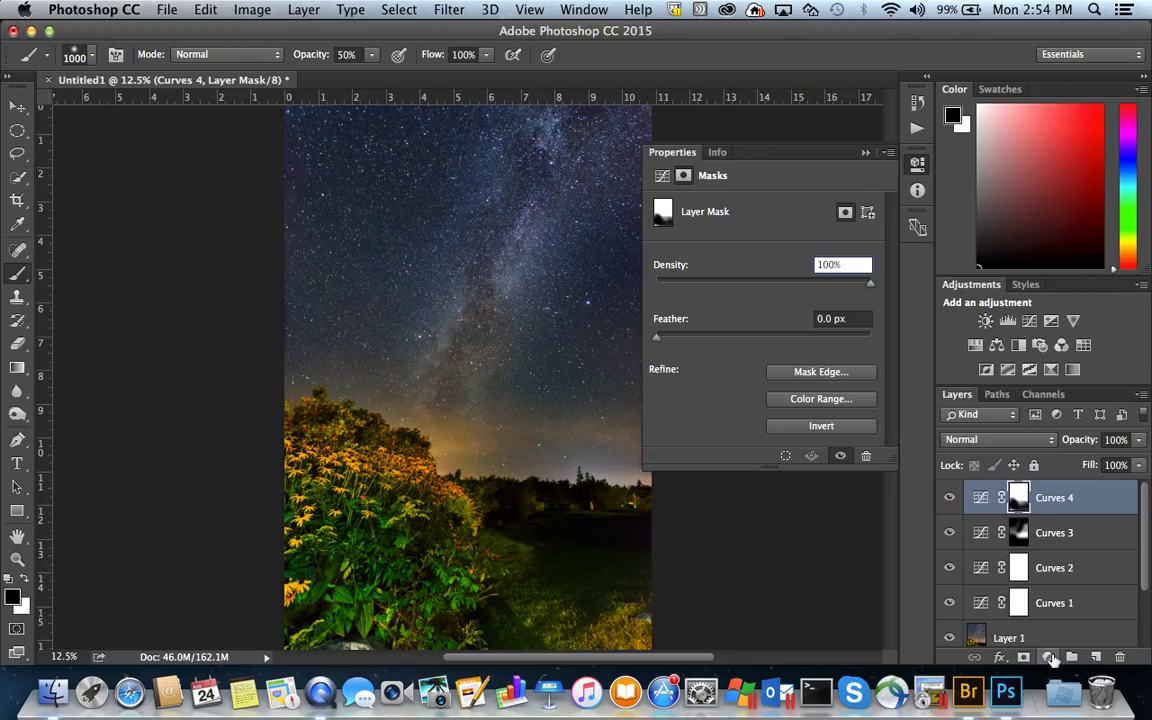
left_click(982, 499)
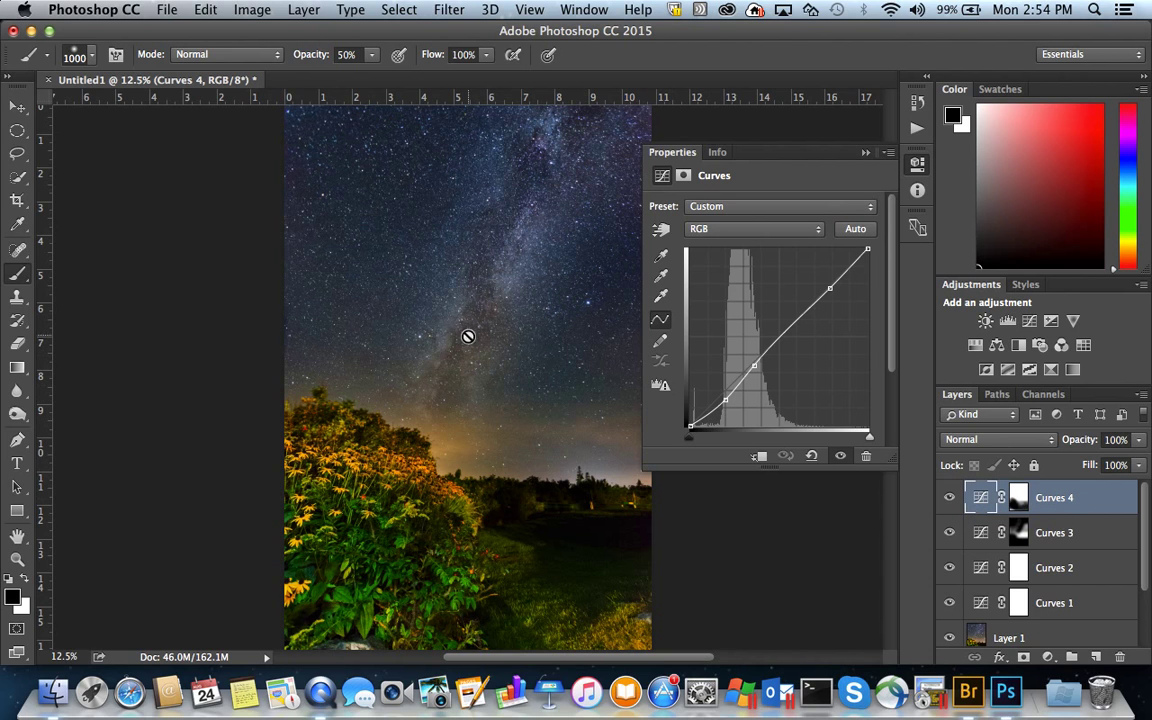
left_click(866, 152)
left_click(1049, 658)
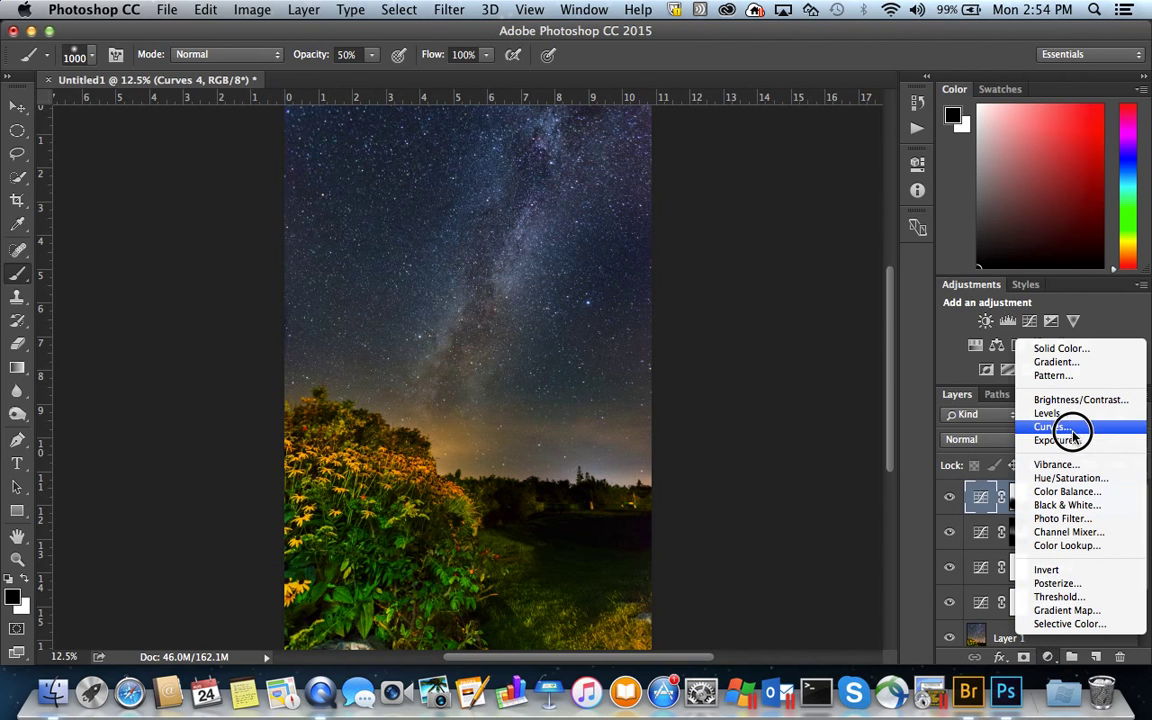
Step: Add a Curves 5 layer that brightens the sky using a point sampled from the image
left_click(1069, 432)
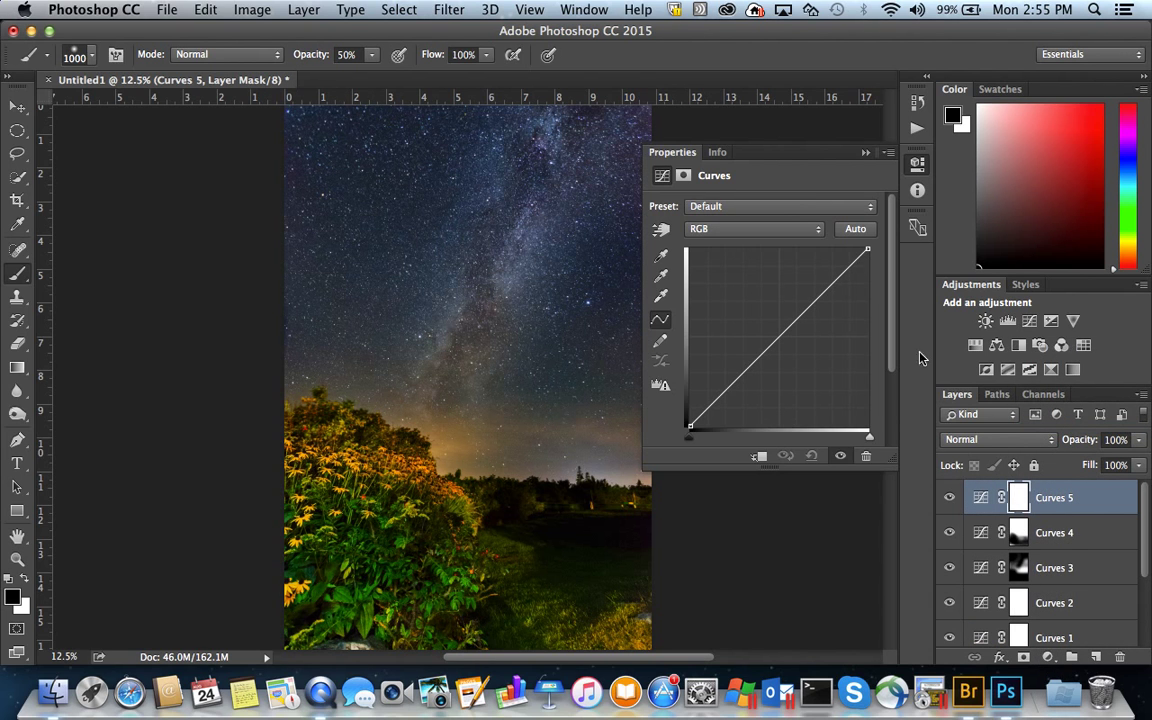
left_click(662, 229)
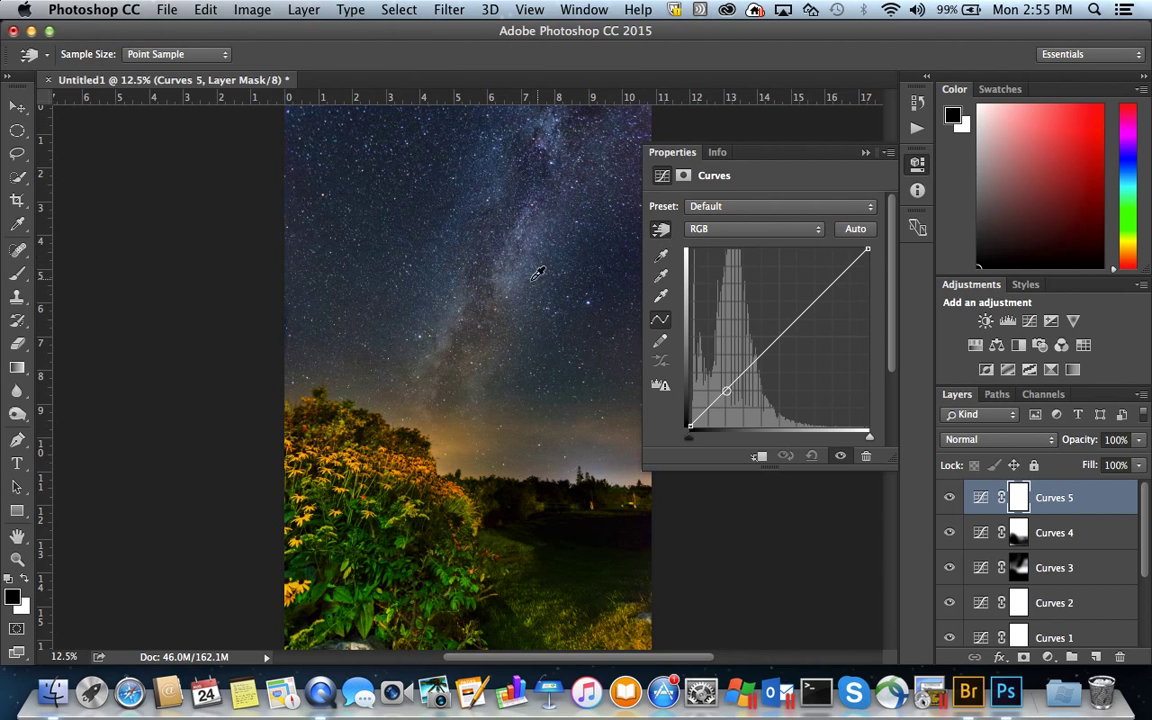
left_click_drag(449, 332, 449, 319)
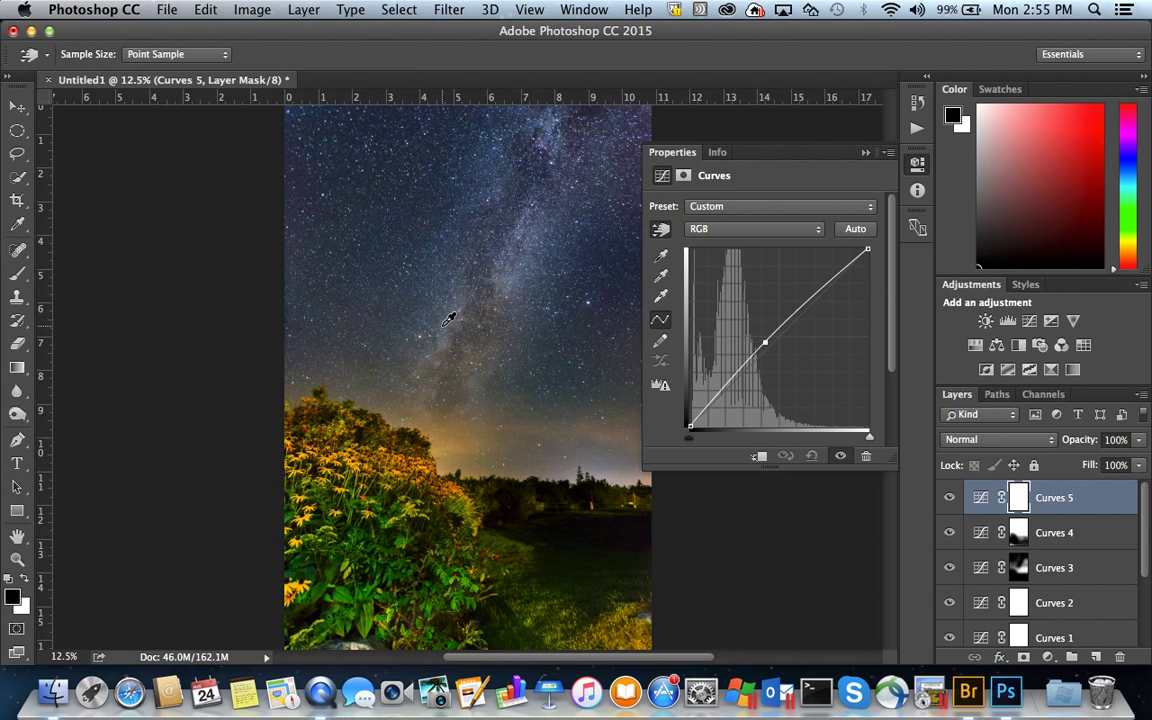
Step: Invert the Curves 5 mask to black and paint white back into a diagonal sky band
key("super+i")
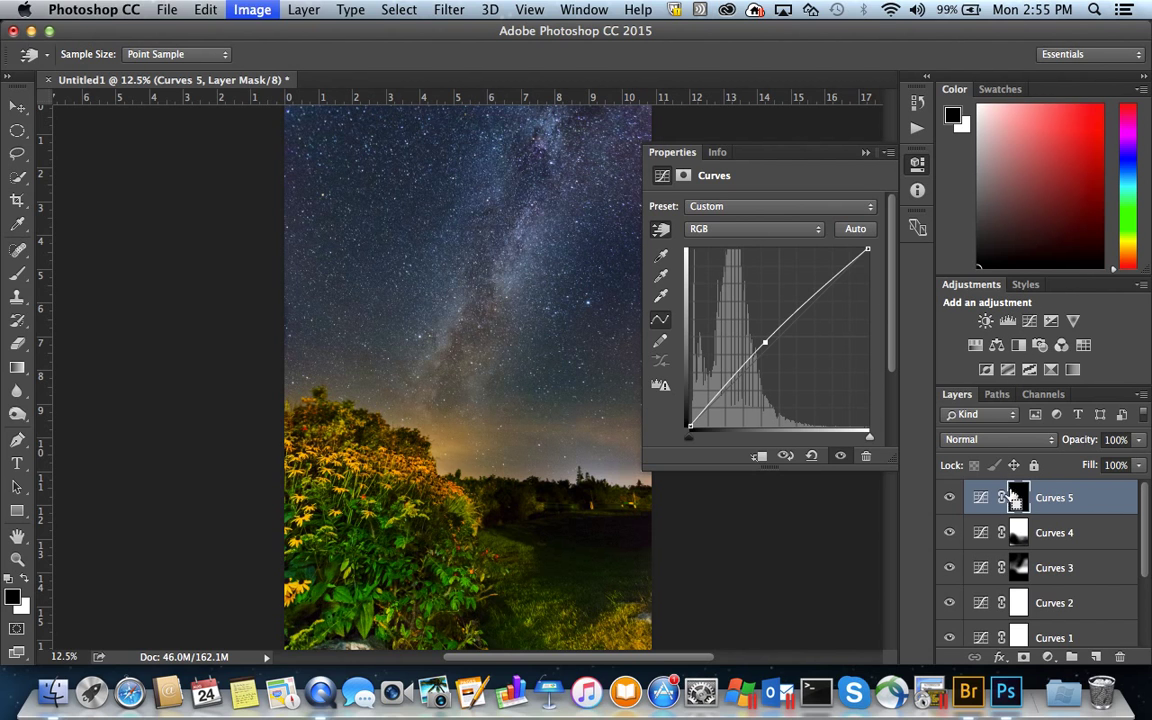
key("b")
key("x")
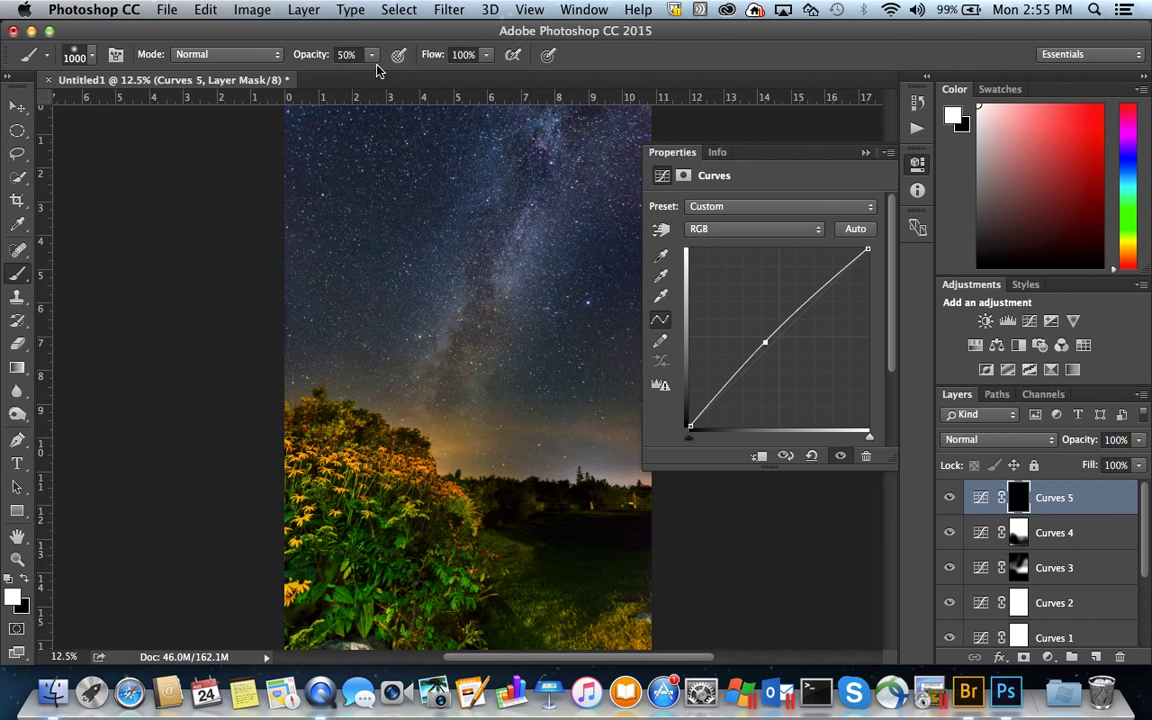
mouse_move(452, 384)
left_mouse_down()
mouse_move(424, 376)
mouse_move(471, 301)
mouse_move(543, 121)
mouse_move(452, 357)
mouse_move(501, 206)
mouse_move(532, 154)
mouse_move(419, 368)
mouse_move(466, 365)
mouse_move(450, 347)
mouse_move(419, 424)
mouse_move(550, 149)
mouse_move(475, 302)
mouse_move(419, 368)
mouse_move(408, 358)
left_mouse_up()
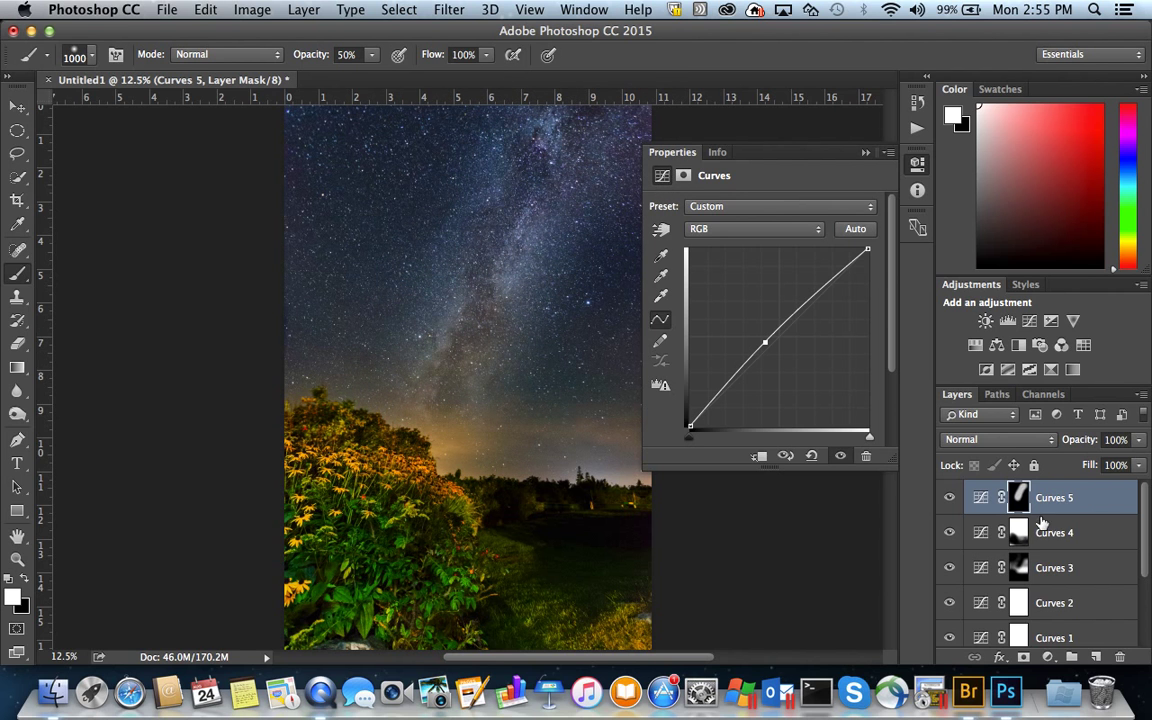
Step: Compare Curves 5 on and off, then add a second point to its curve
left_click(948, 499)
left_click(950, 499)
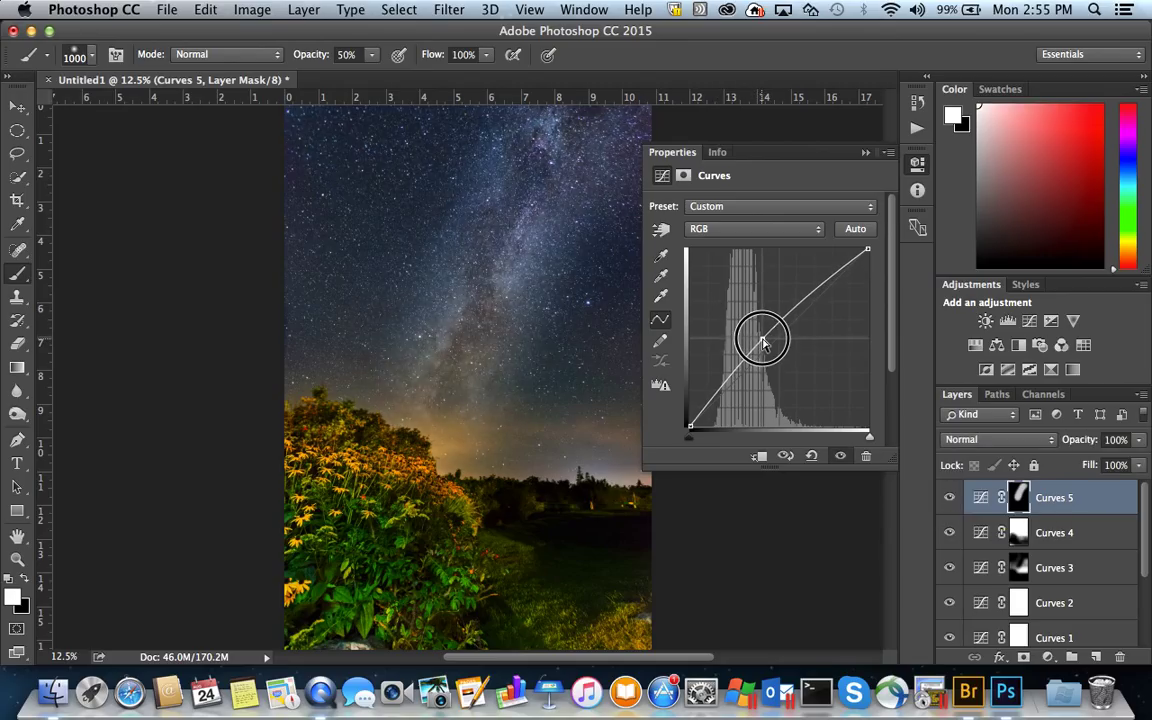
left_click(741, 371)
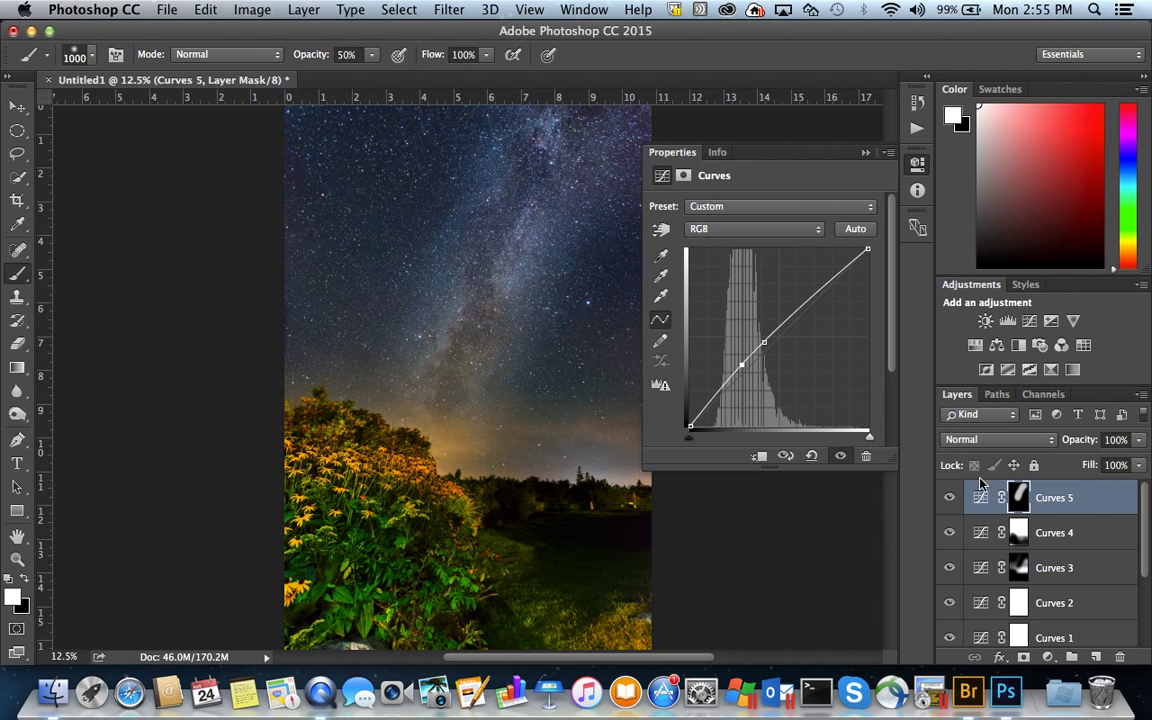
left_click(1022, 505)
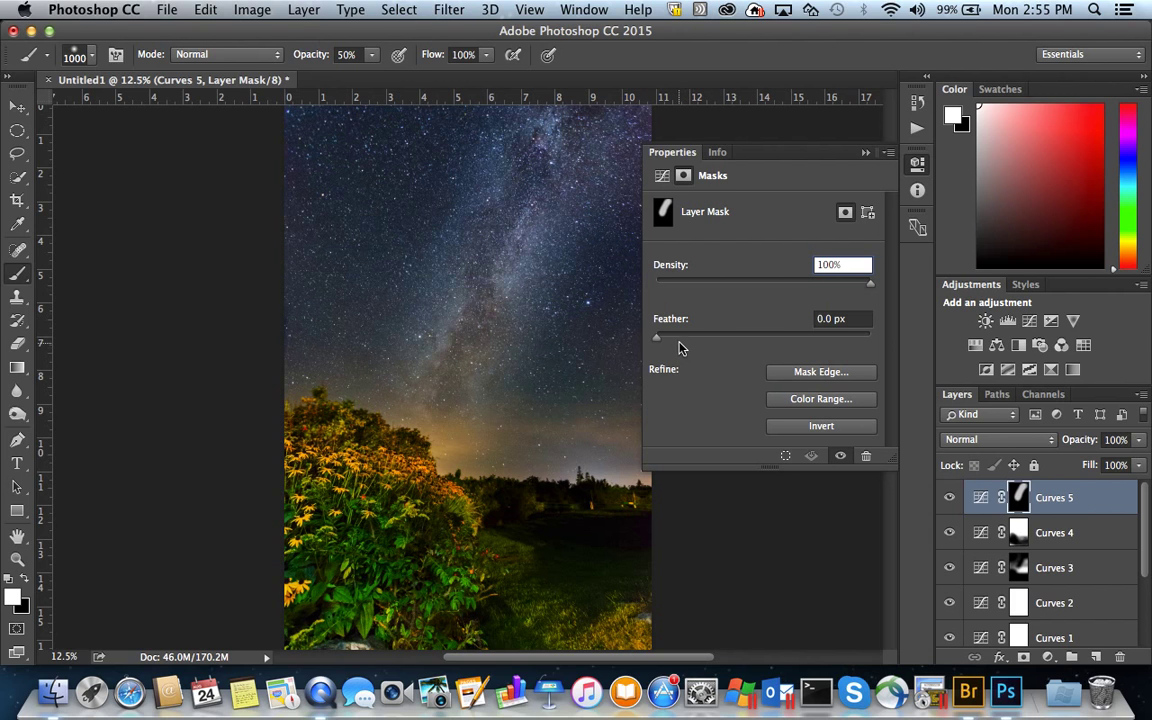
Step: Set the Curves 5 mask feather to 365.1 px, checking the mask alone and the before/after
left_click_drag(660, 344, 841, 352)
left_click(949, 498)
left_click(949, 498)
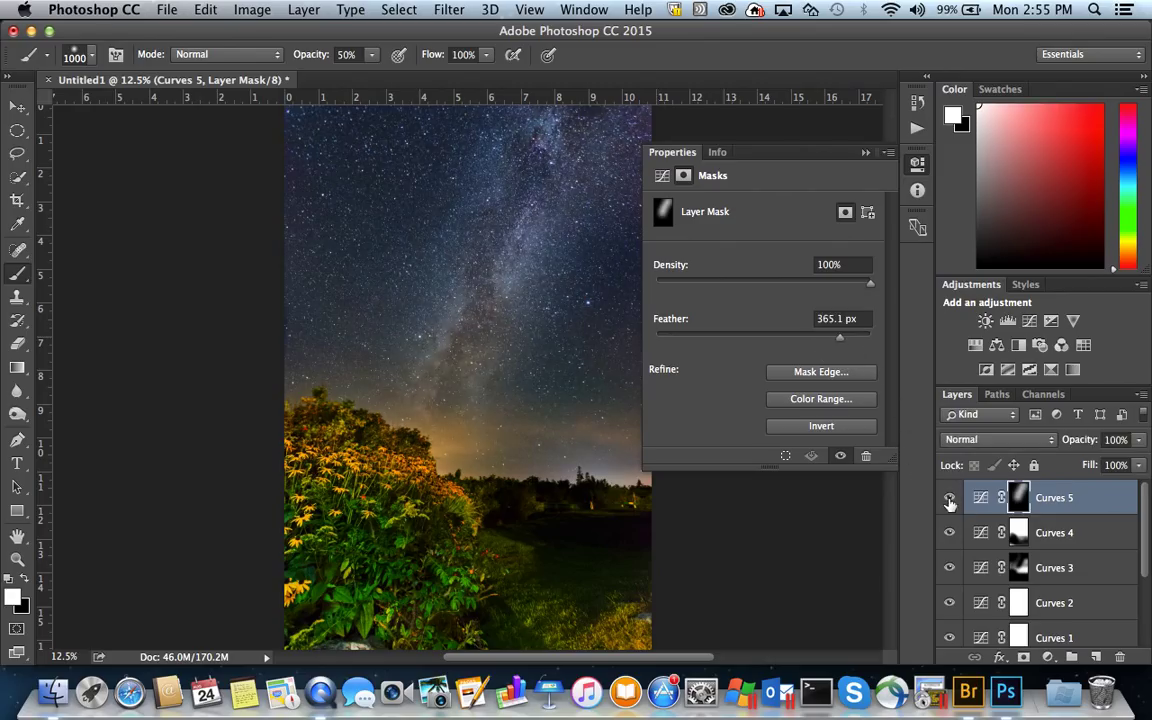
left_click(1020, 505, "alt")
left_click(1020, 505, "alt")
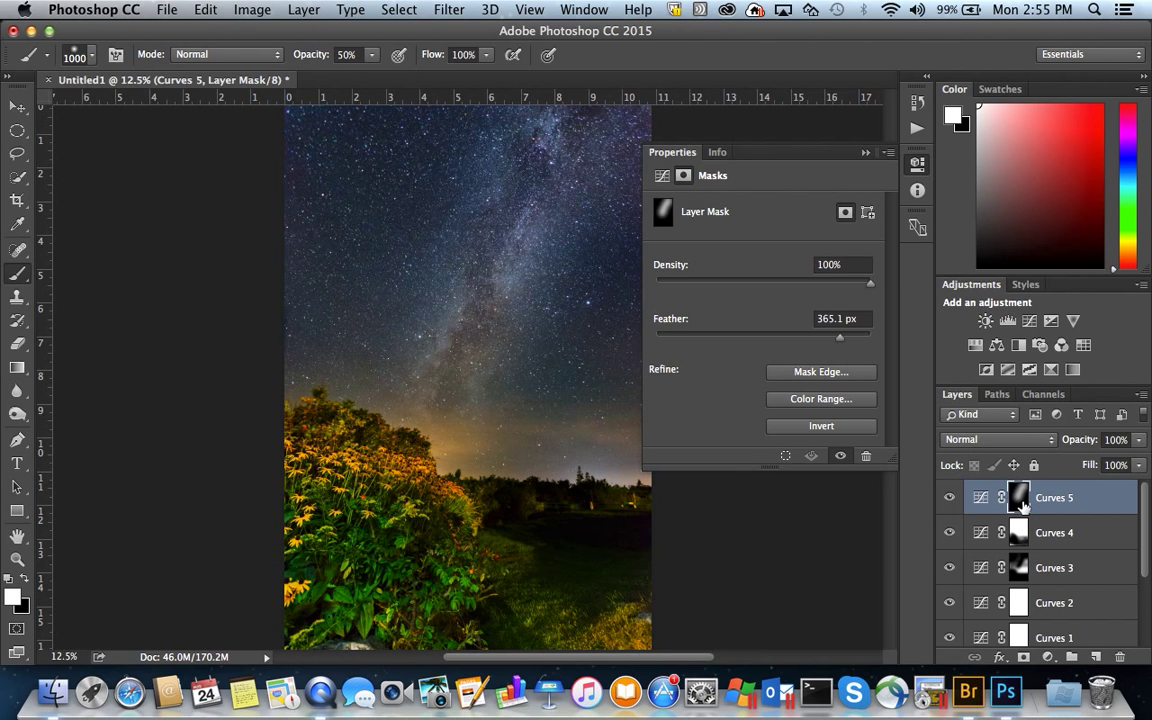
left_click(949, 498)
left_click(949, 498)
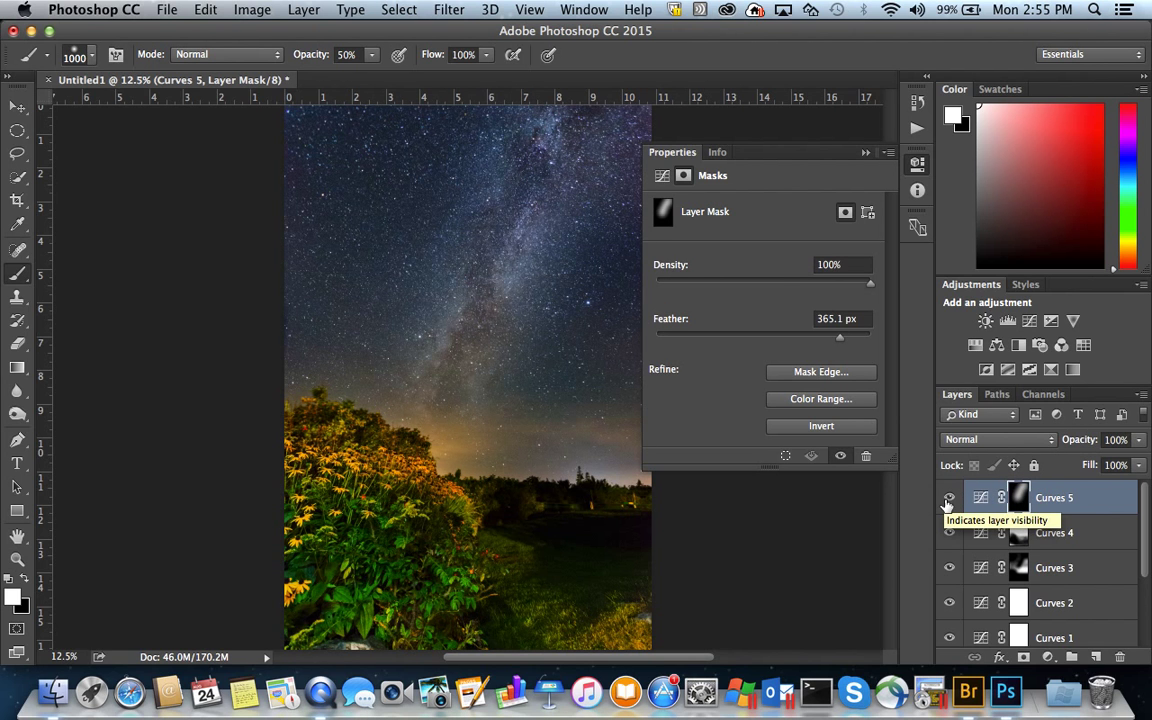
left_click(980, 498)
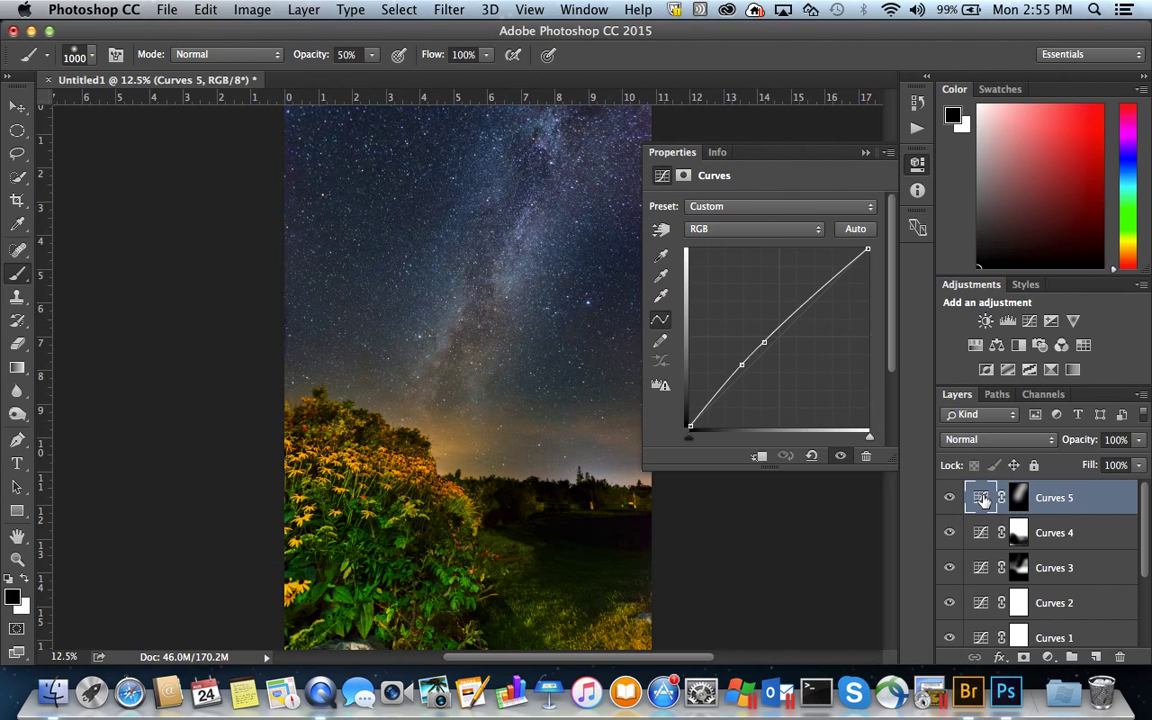
Step: Raise the lower Curves 5 point and add a highlight point, then compare the layer on and off
left_click_drag(738, 365, 760, 338)
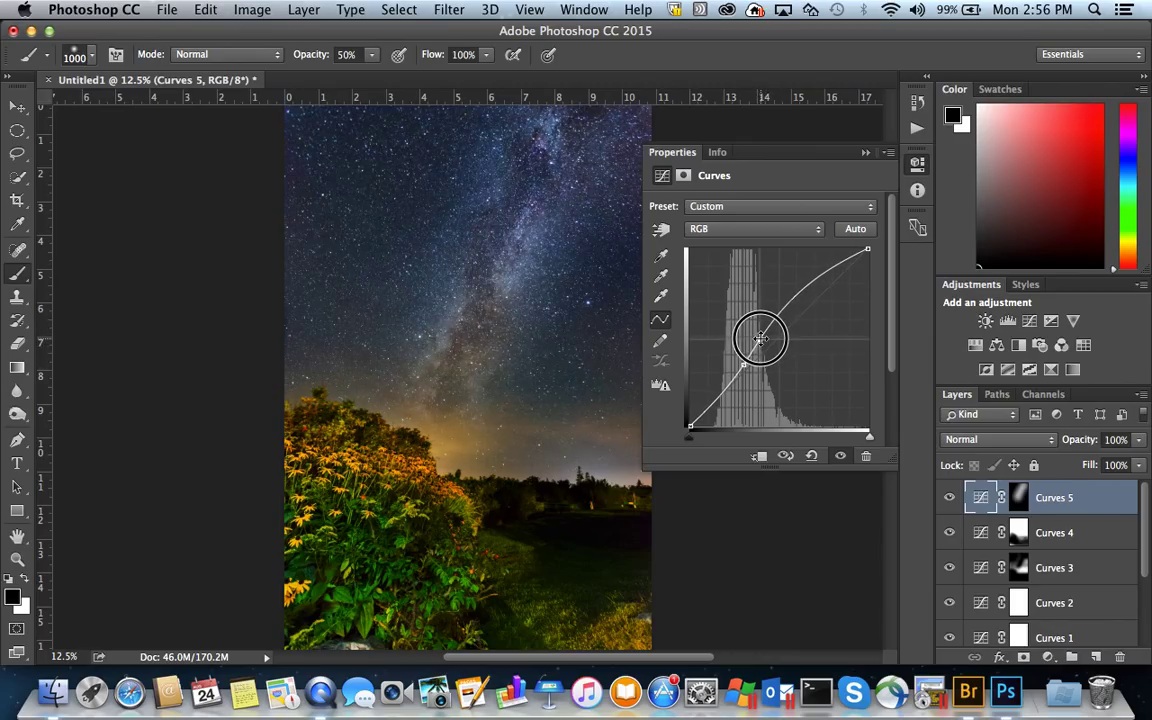
left_click_drag(744, 364, 744, 363)
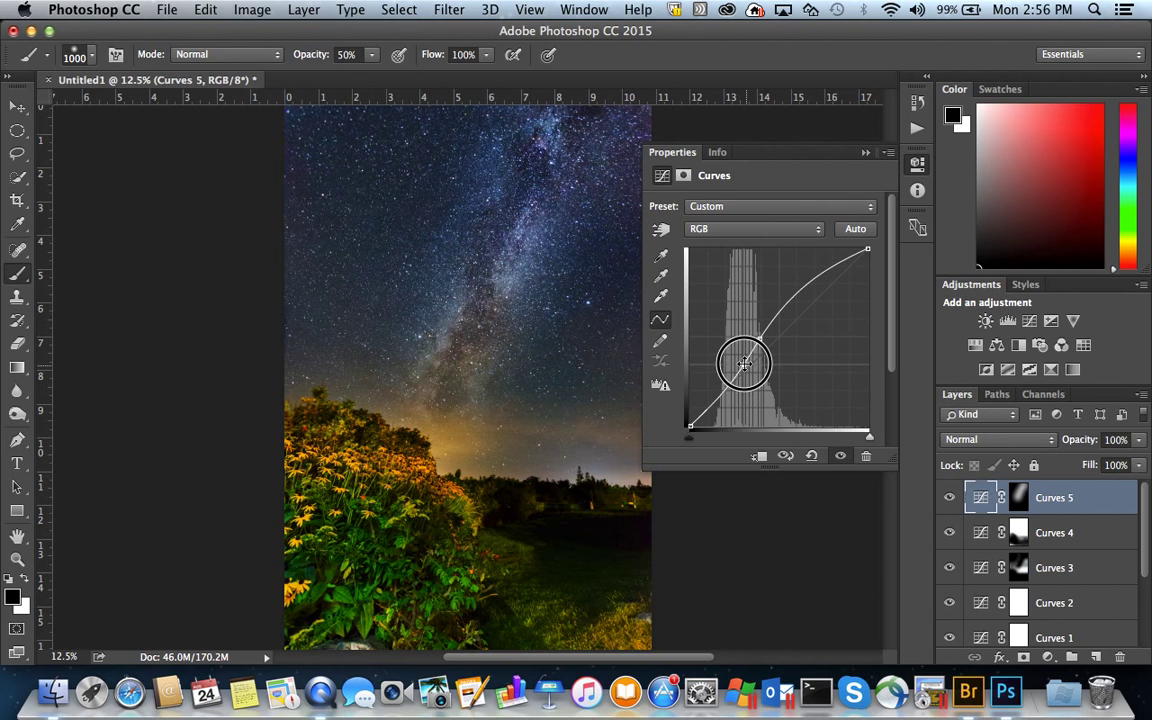
left_click_drag(744, 364, 745, 362)
left_click_drag(867, 250, 833, 273)
left_click(864, 153)
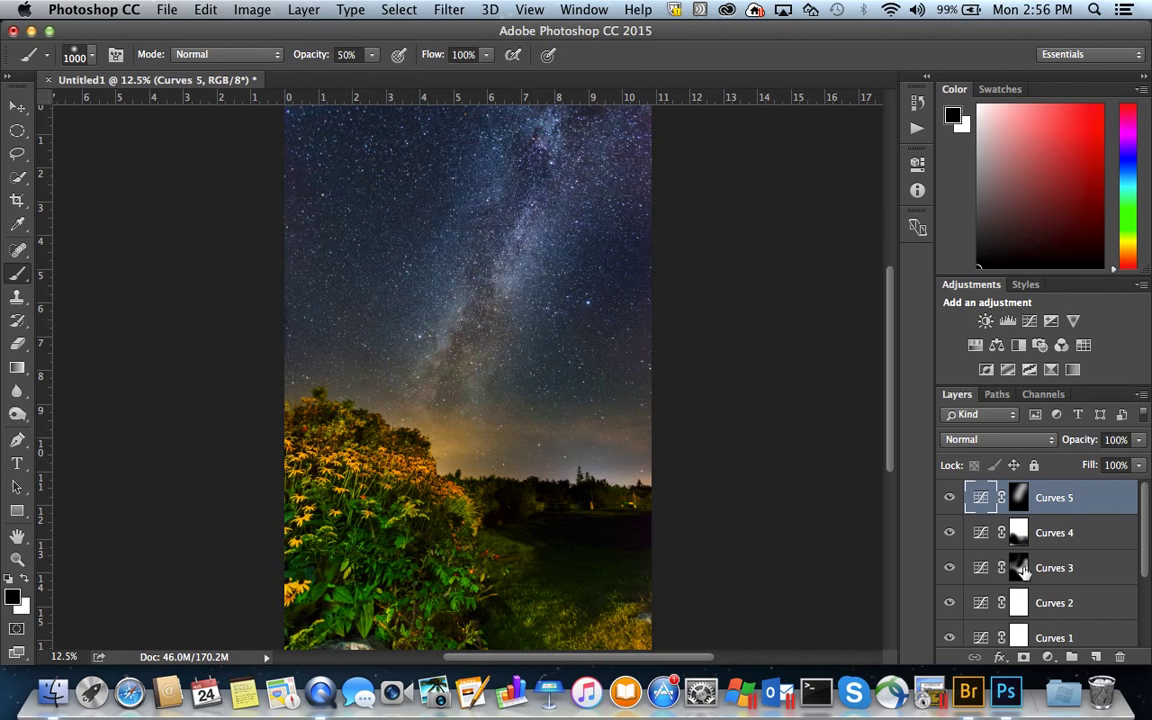
left_click(951, 500)
left_click(951, 500)
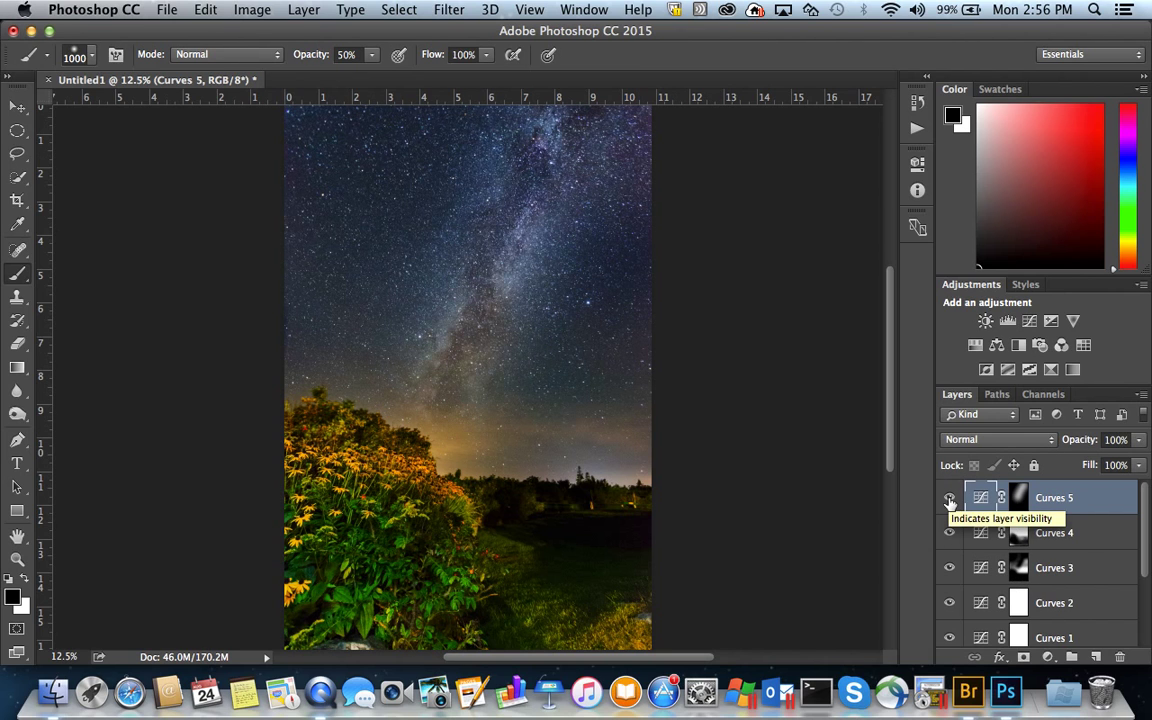
left_click_drag(1147, 560, 1148, 607)
left_click(1049, 657)
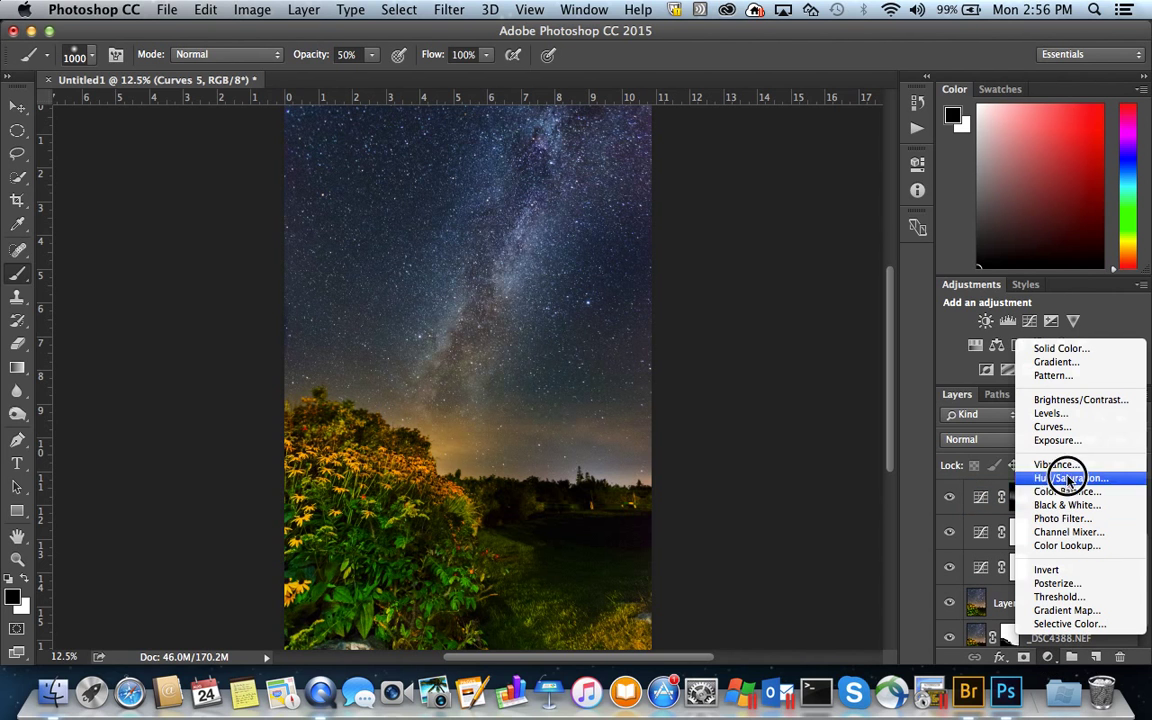
Step: Add Curves 6, pull the sampled flower tone down, and invert its mask to black
left_click(1057, 426)
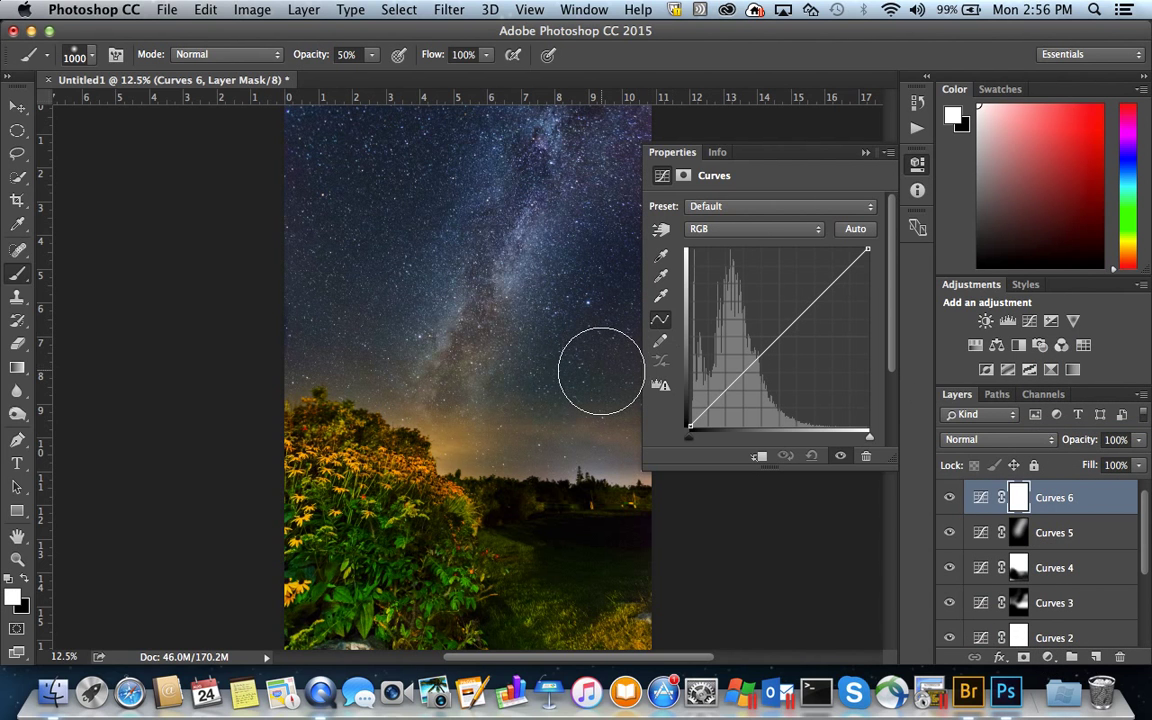
left_click(660, 229)
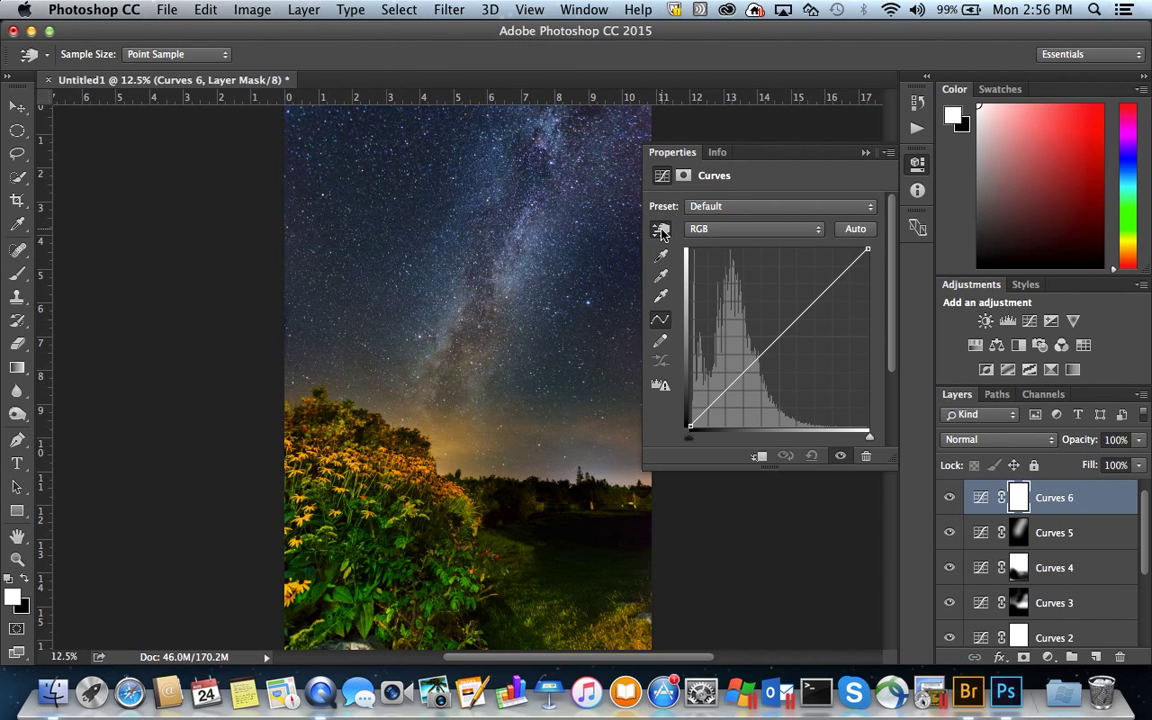
left_click(369, 449)
left_click_drag(369, 450, 368, 469)
left_click_drag(693, 427, 690, 427)
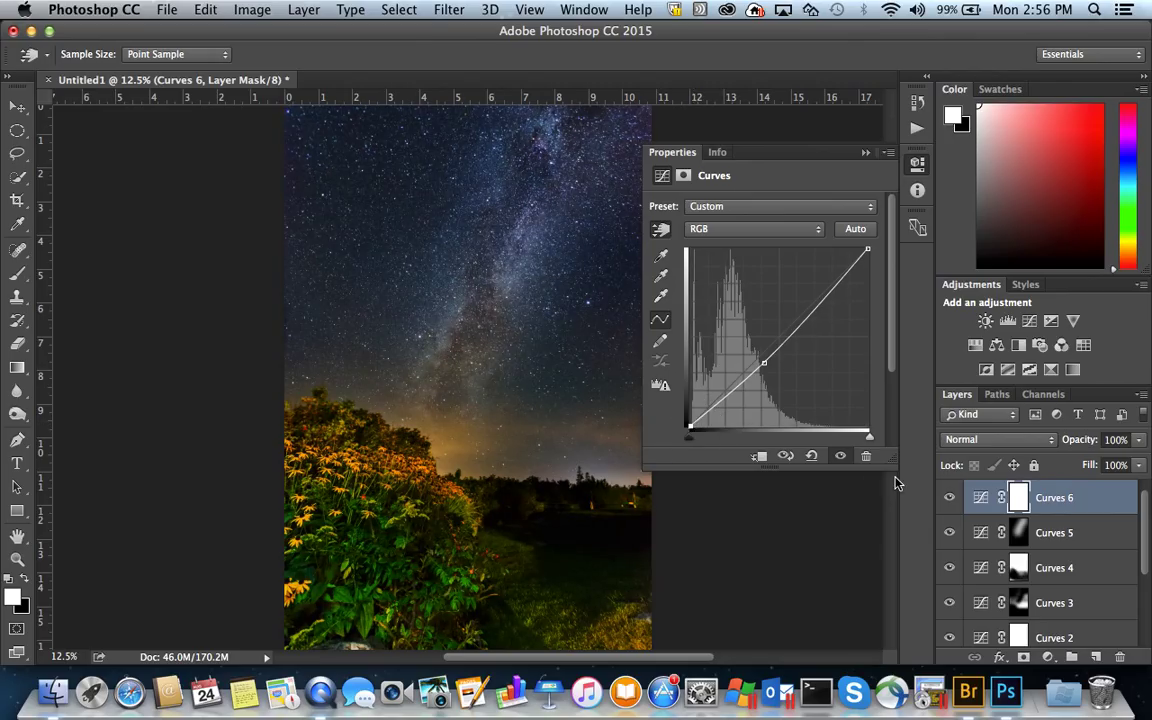
key("super+i")
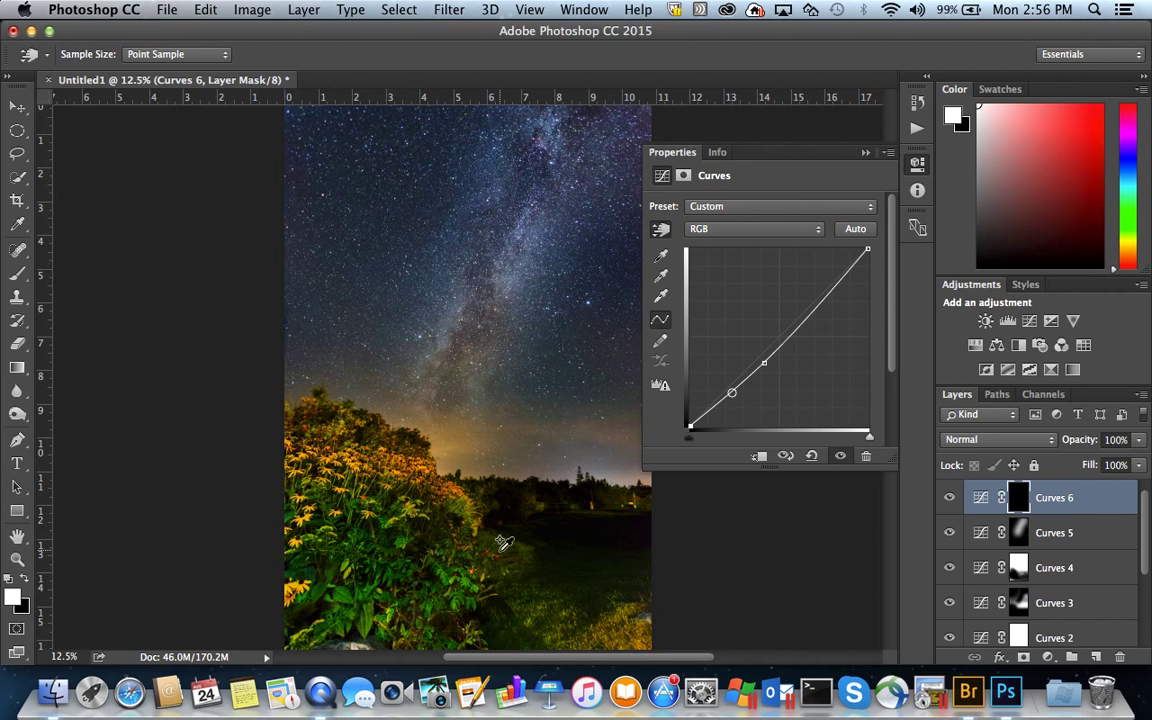
key("b")
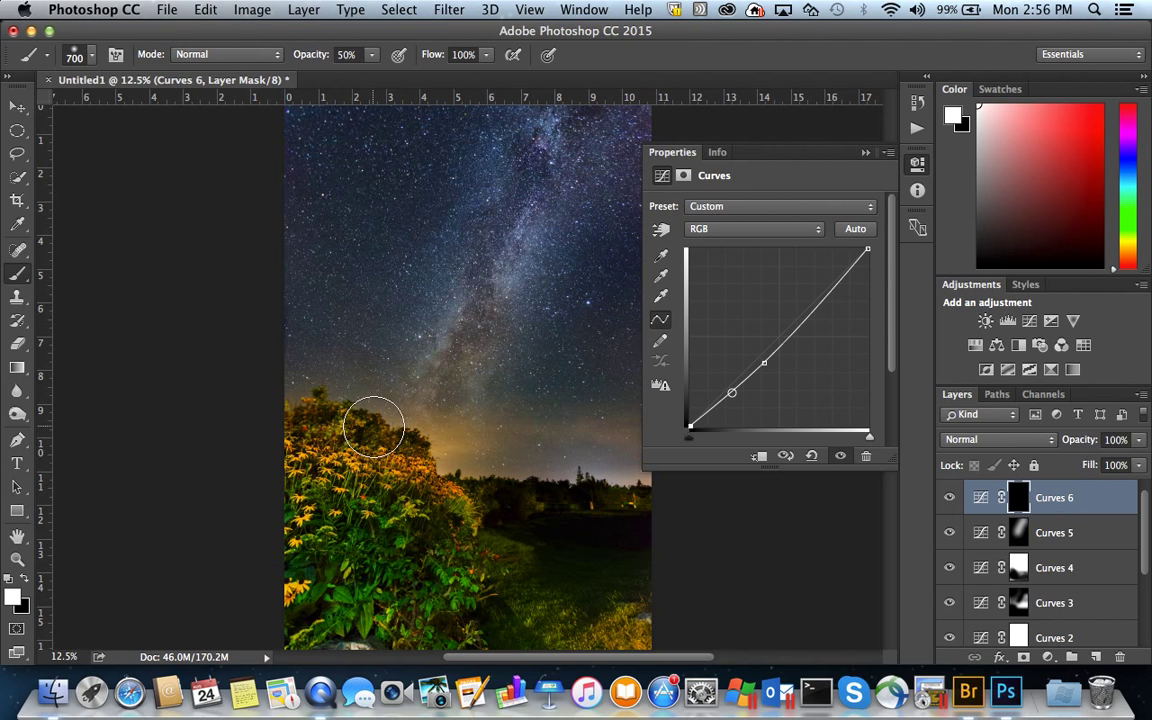
Step: Paint white on the Curves 6 mask over the flower bush and lower foreground, and lower a curve point slightly
mouse_move(370, 450)
left_mouse_down()
mouse_move(331, 460)
mouse_move(348, 452)
mouse_move(417, 467)
mouse_move(443, 503)
mouse_move(401, 459)
mouse_move(328, 438)
mouse_move(308, 459)
mouse_move(333, 546)
mouse_move(541, 562)
mouse_move(585, 583)
mouse_move(571, 604)
mouse_move(655, 610)
mouse_move(627, 621)
mouse_move(646, 640)
mouse_move(586, 652)
mouse_move(659, 625)
left_mouse_up()
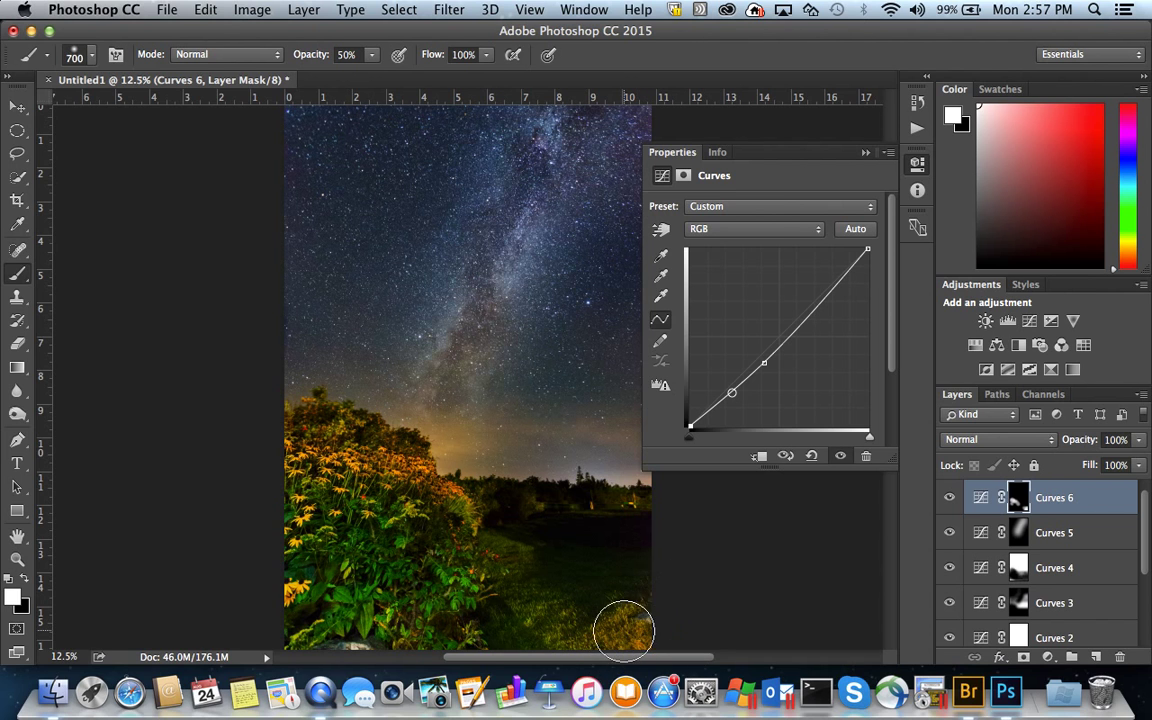
left_click_drag(262, 601, 525, 640)
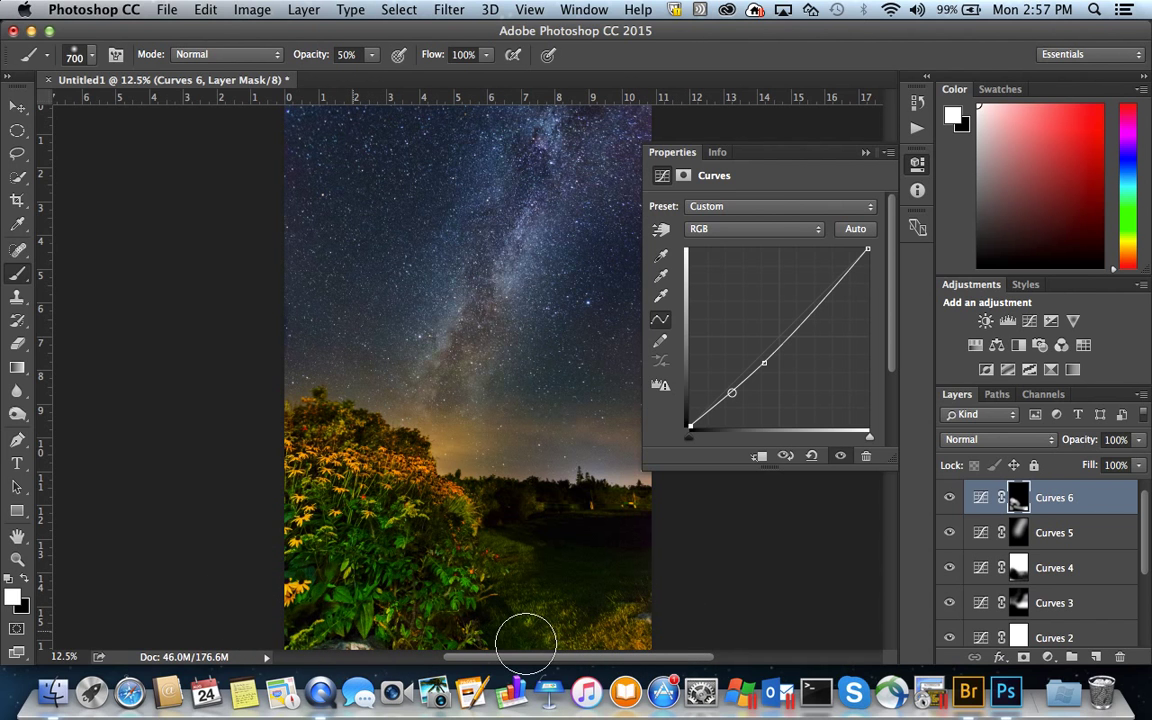
mouse_move(759, 366)
left_mouse_down()
mouse_move(768, 381)
mouse_move(762, 366)
left_mouse_up()
mouse_move(621, 627)
left_mouse_down()
mouse_move(381, 603)
mouse_move(321, 591)
mouse_move(290, 566)
mouse_move(326, 644)
mouse_move(329, 476)
left_mouse_up()
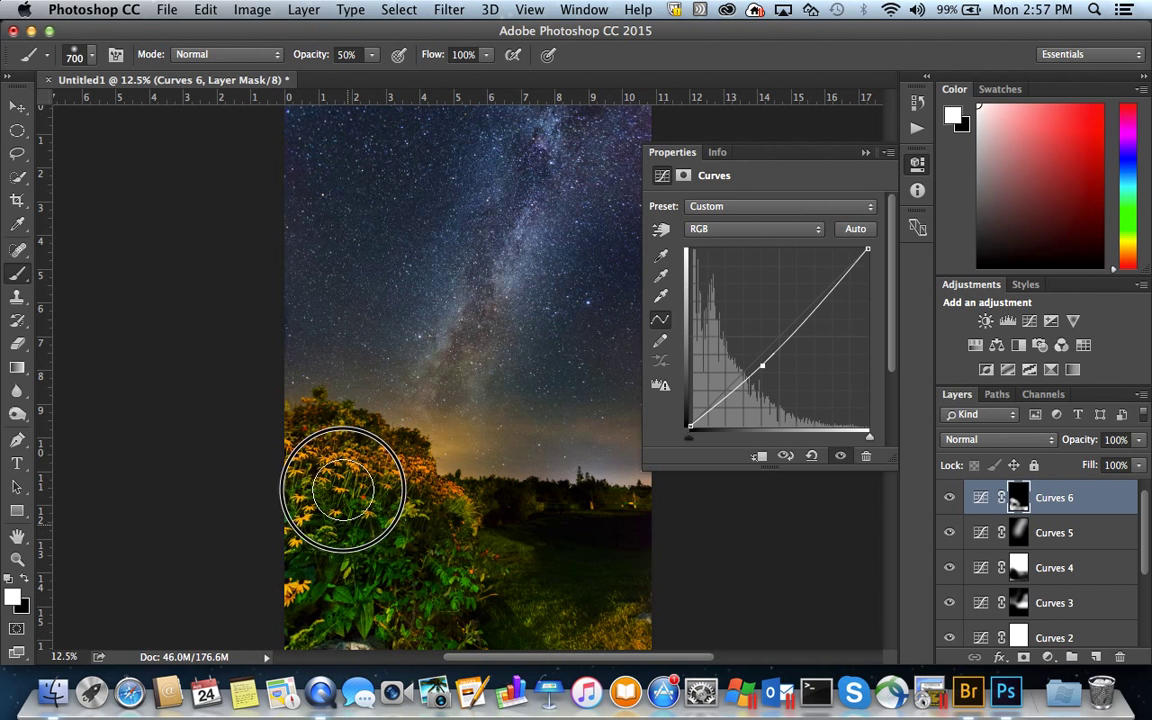
mouse_move(627, 543)
left_mouse_down()
mouse_move(683, 575)
mouse_move(688, 620)
left_mouse_up()
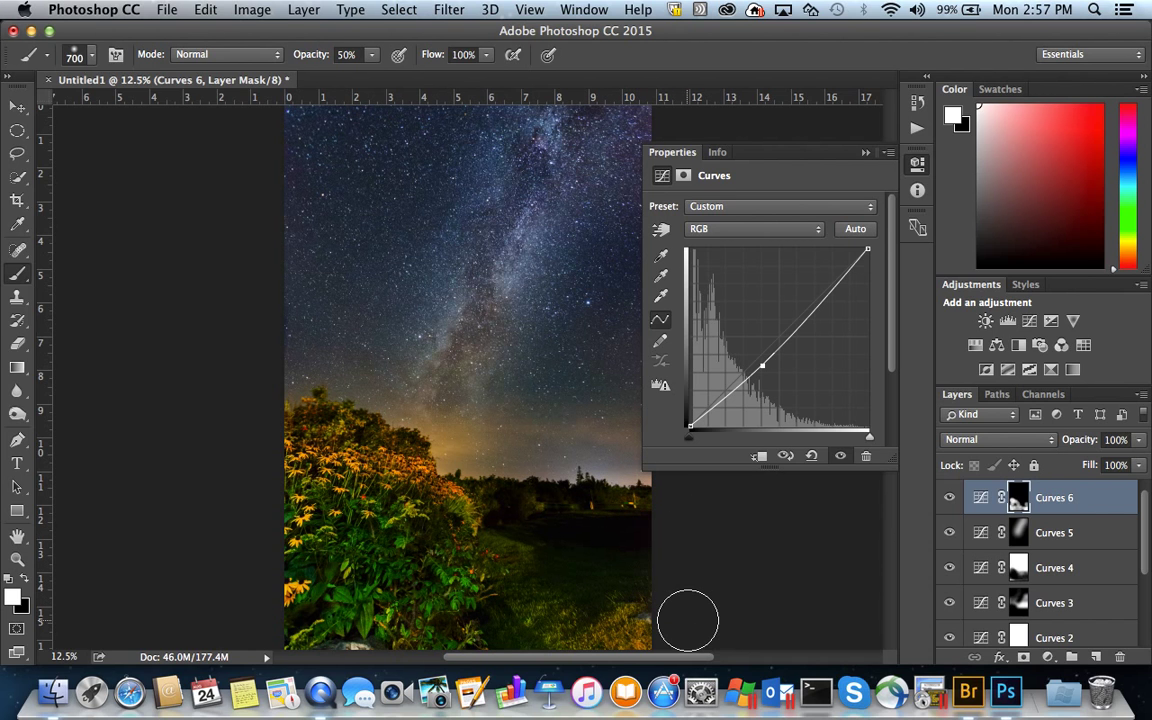
left_click(985, 441)
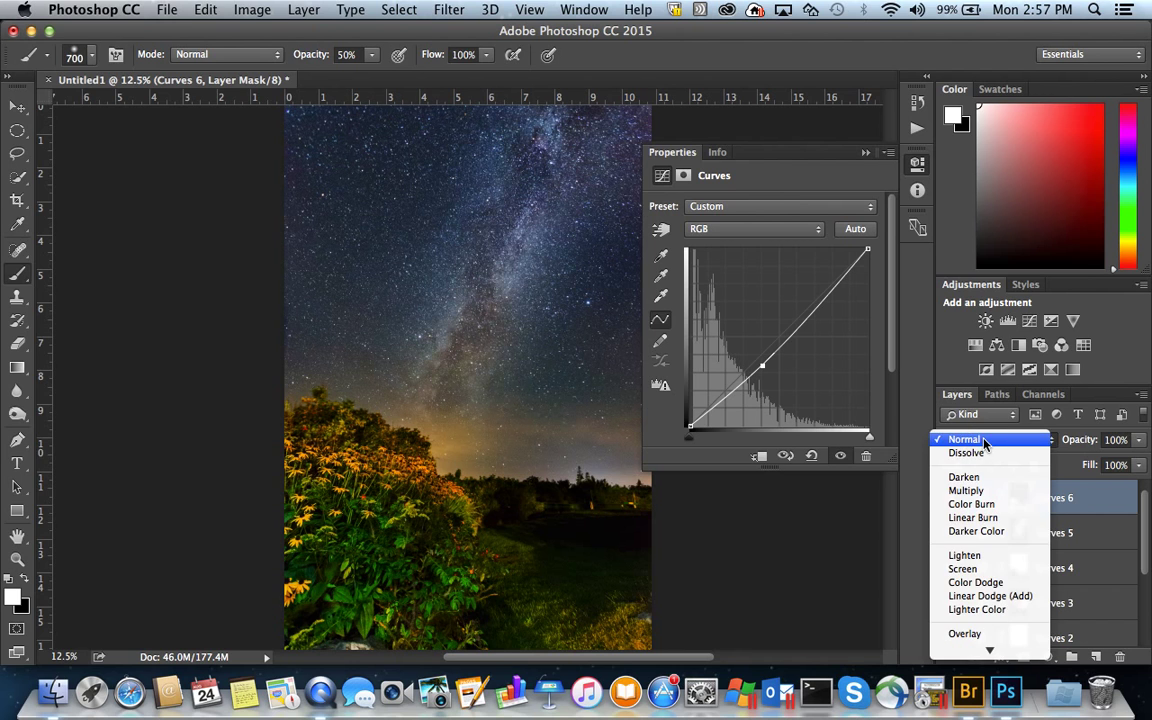
Step: Set Curves 6 to Luminosity blending and toggle its visibility to compare
left_click(980, 649)
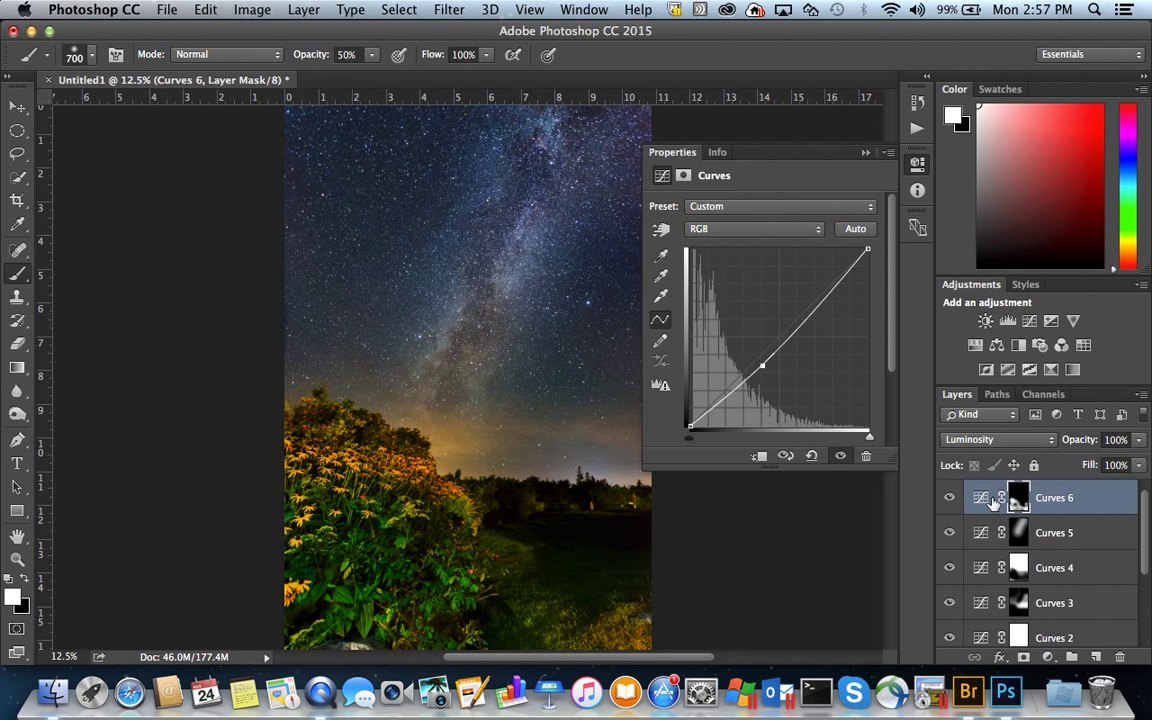
left_click(979, 497)
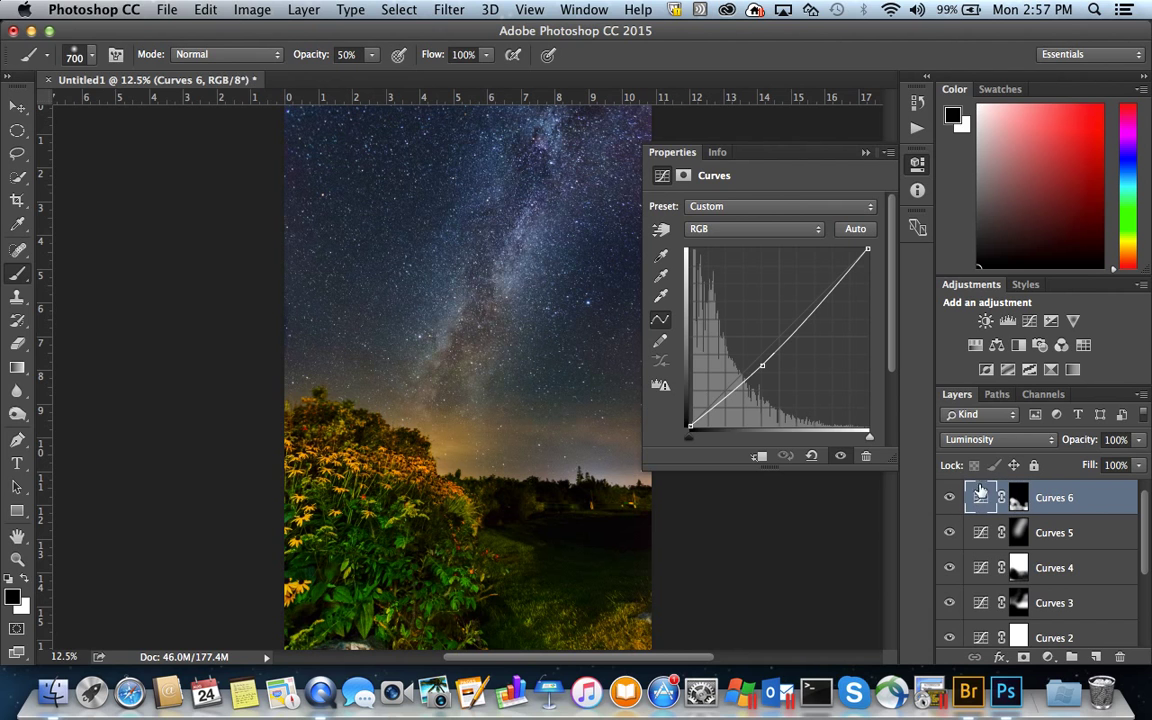
left_click(971, 441)
left_click(970, 441)
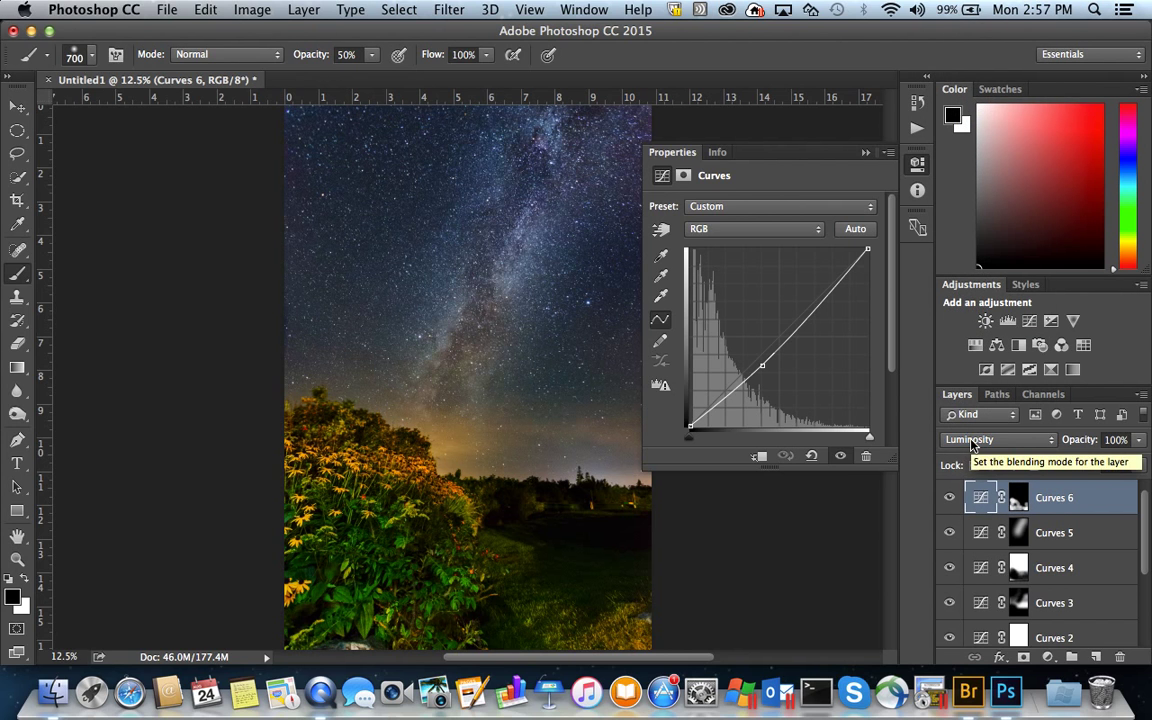
left_click(949, 498)
left_click(950, 503)
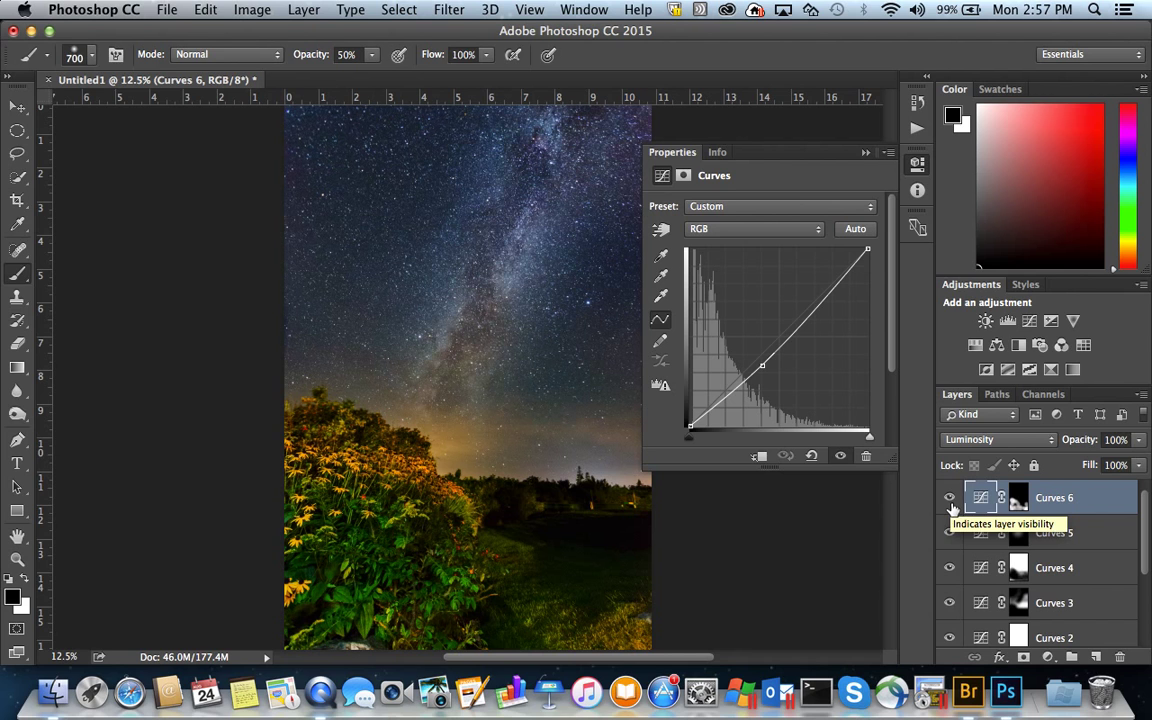
Step: Try Color and Normal blend modes on Curves 6, then return it to Luminosity
left_click(975, 444)
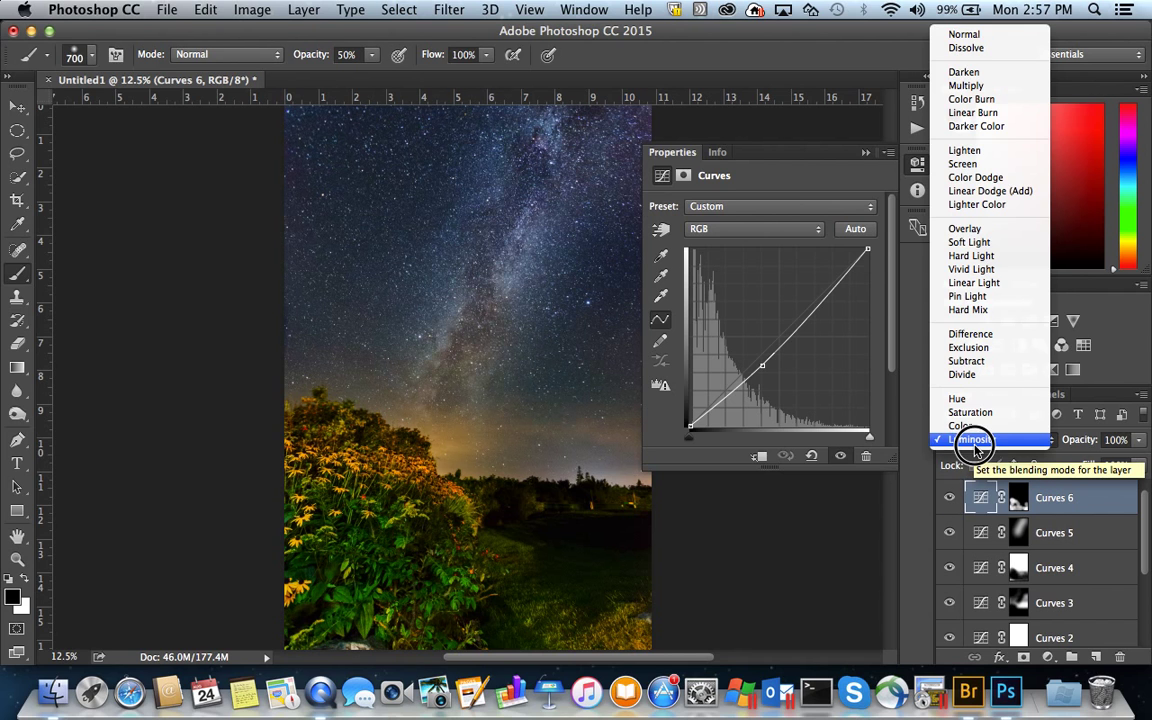
left_click(977, 427)
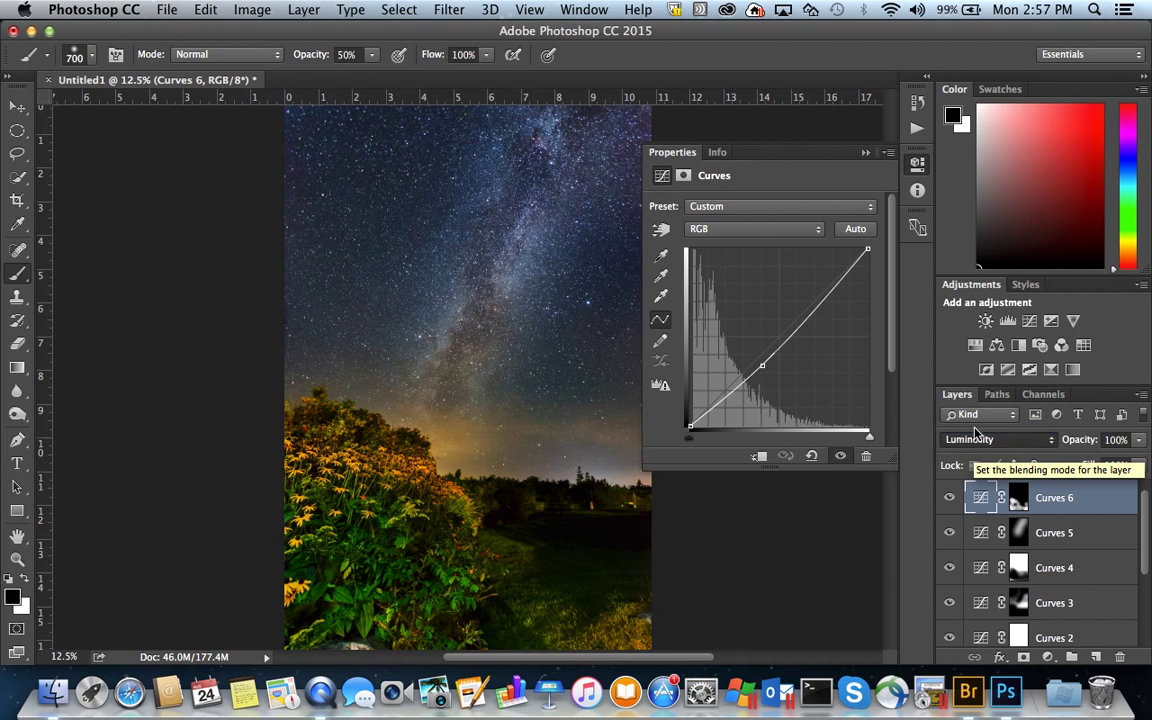
left_click(946, 499)
left_click(950, 498)
left_click(968, 441)
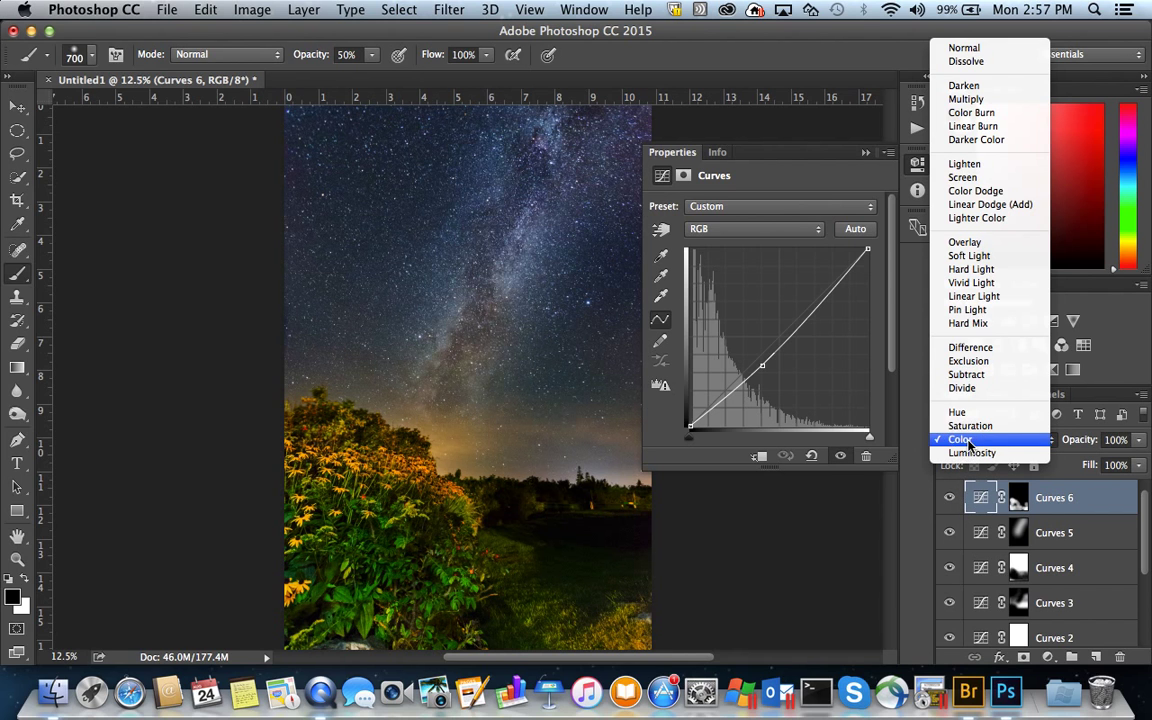
left_click(997, 50)
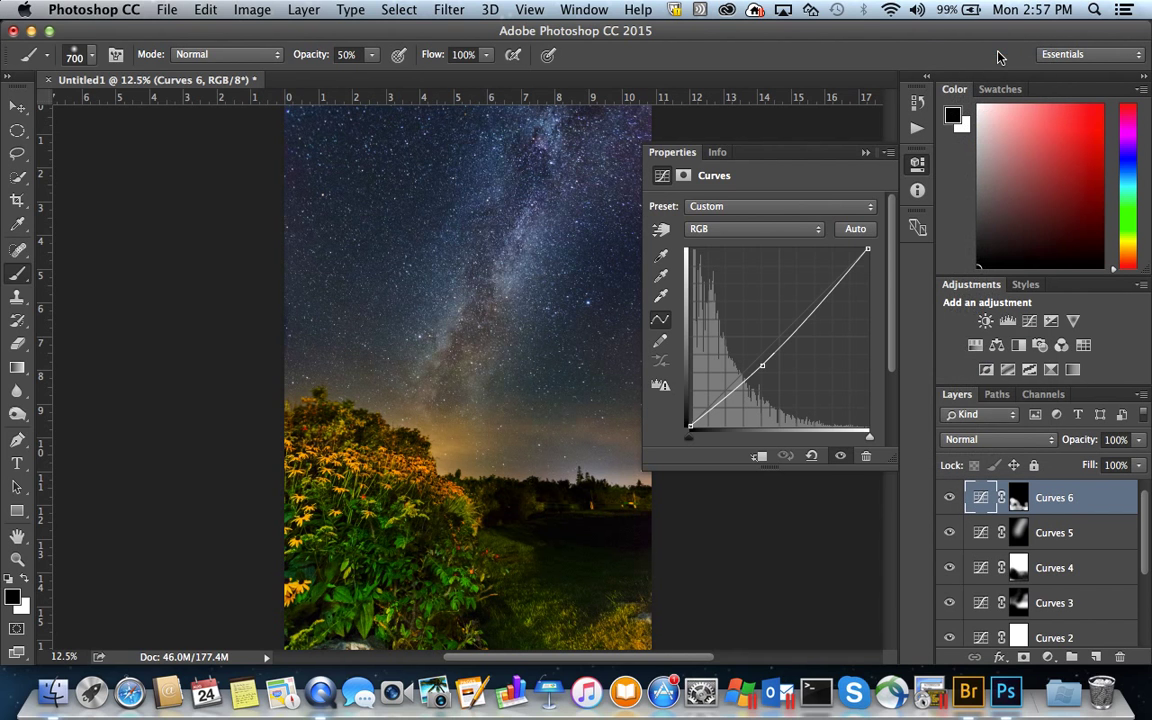
left_click(977, 440)
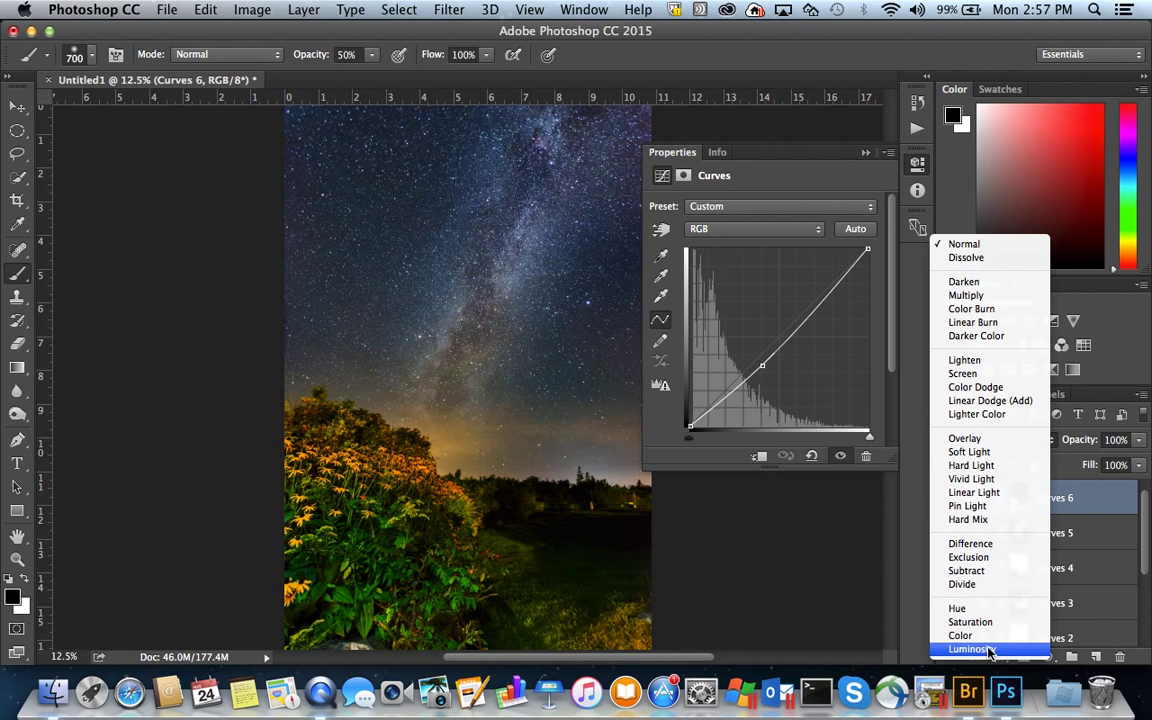
left_click(986, 651)
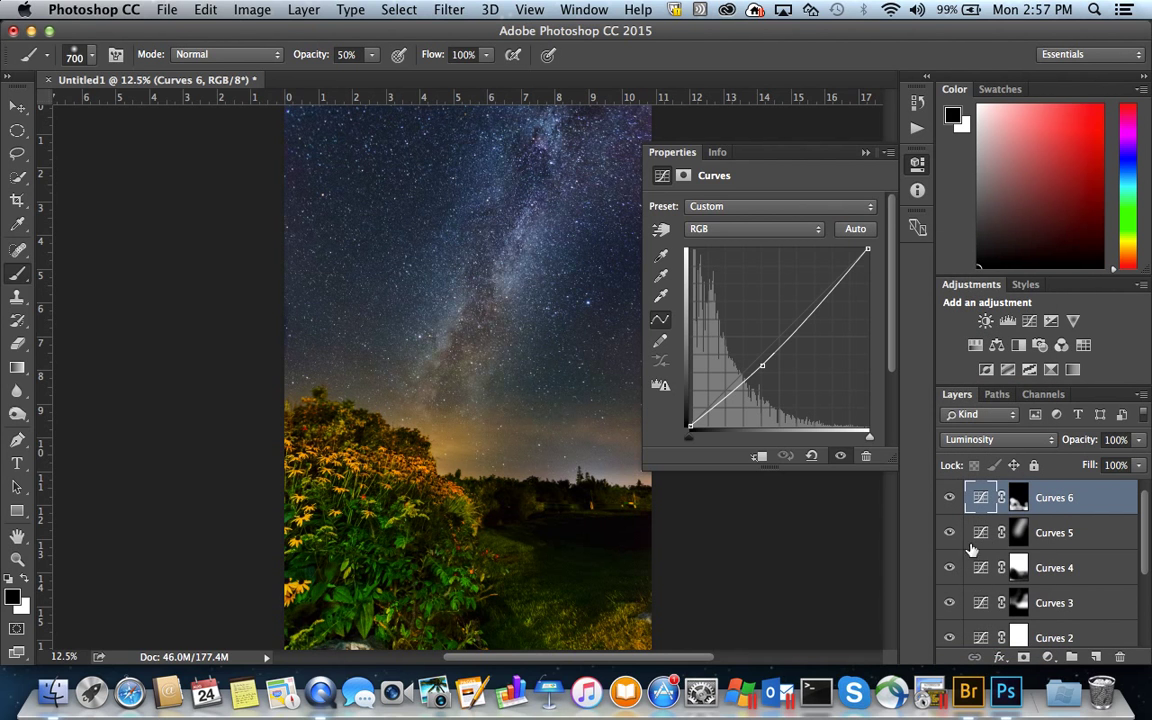
left_click(949, 499)
left_click(949, 499)
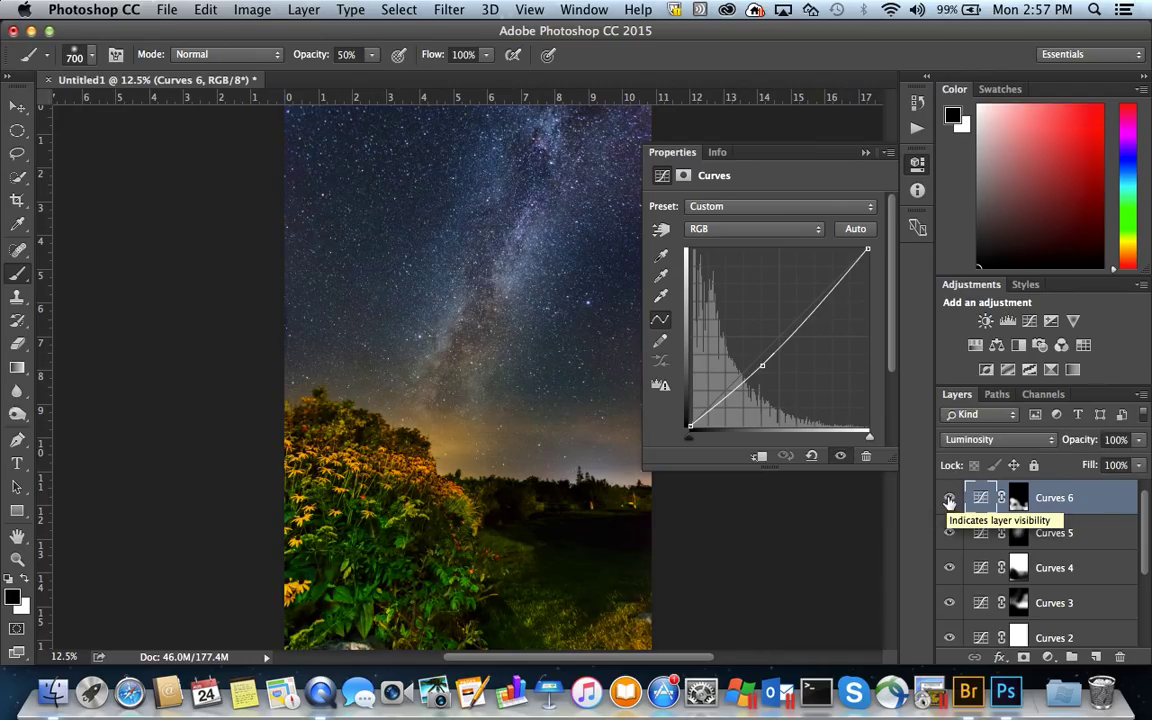
Step: Lift the Curves 6 curve midpoint slightly to brighten the midtones
left_click(765, 367)
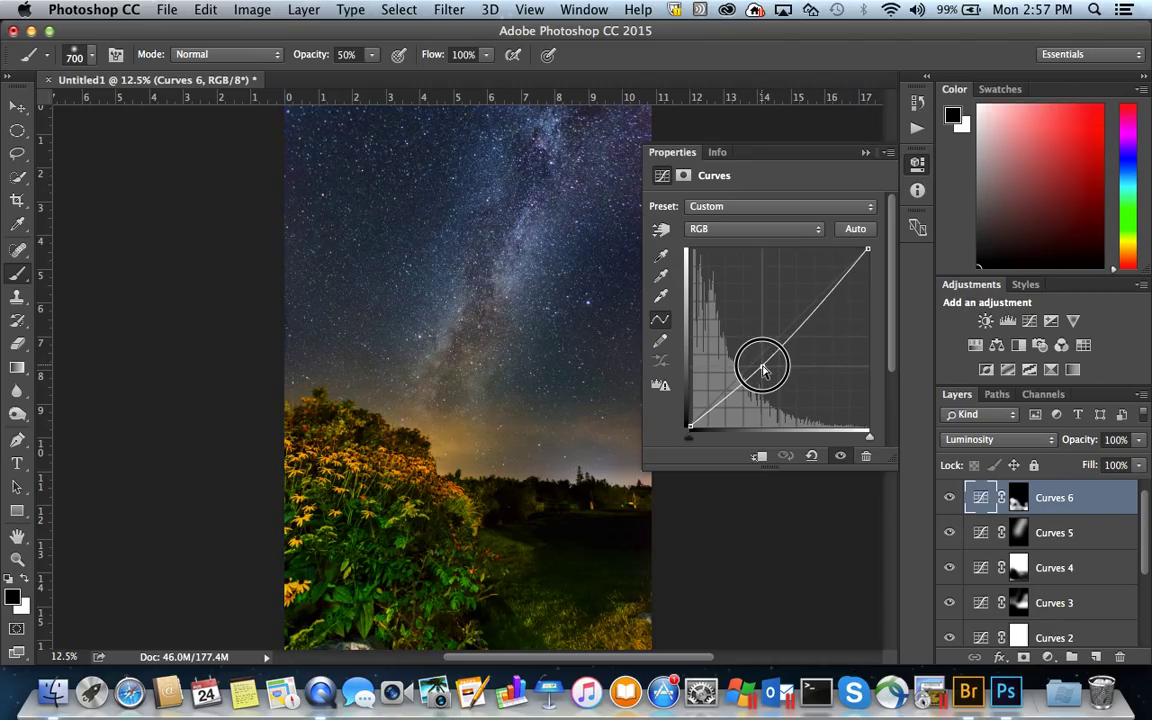
left_click_drag(763, 370, 762, 366)
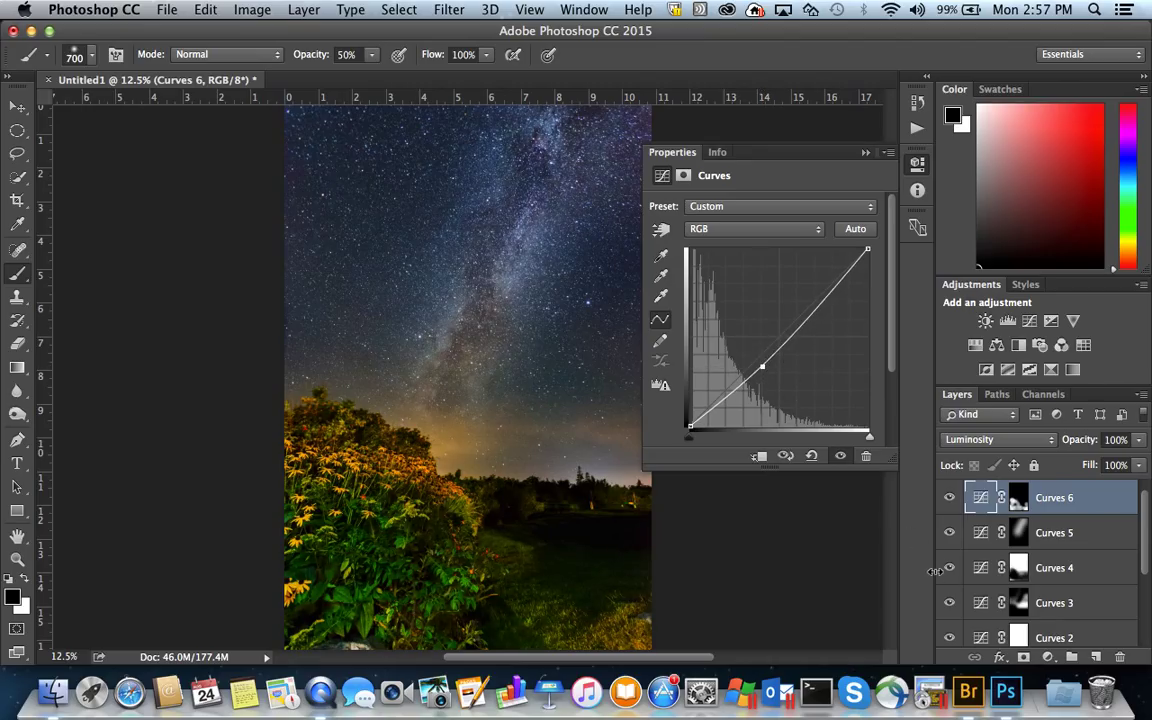
left_click(1047, 656)
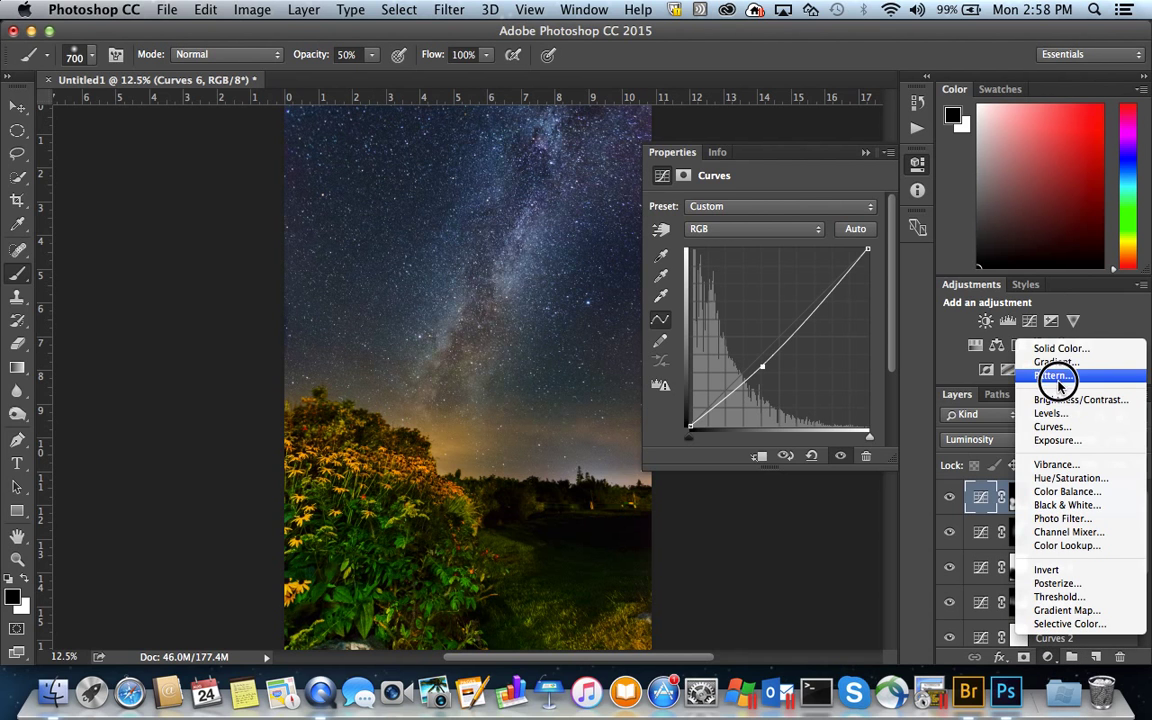
Step: Add a Hue/Saturation layer with Saturation at -10 and invert its mask to black
left_click(1062, 479)
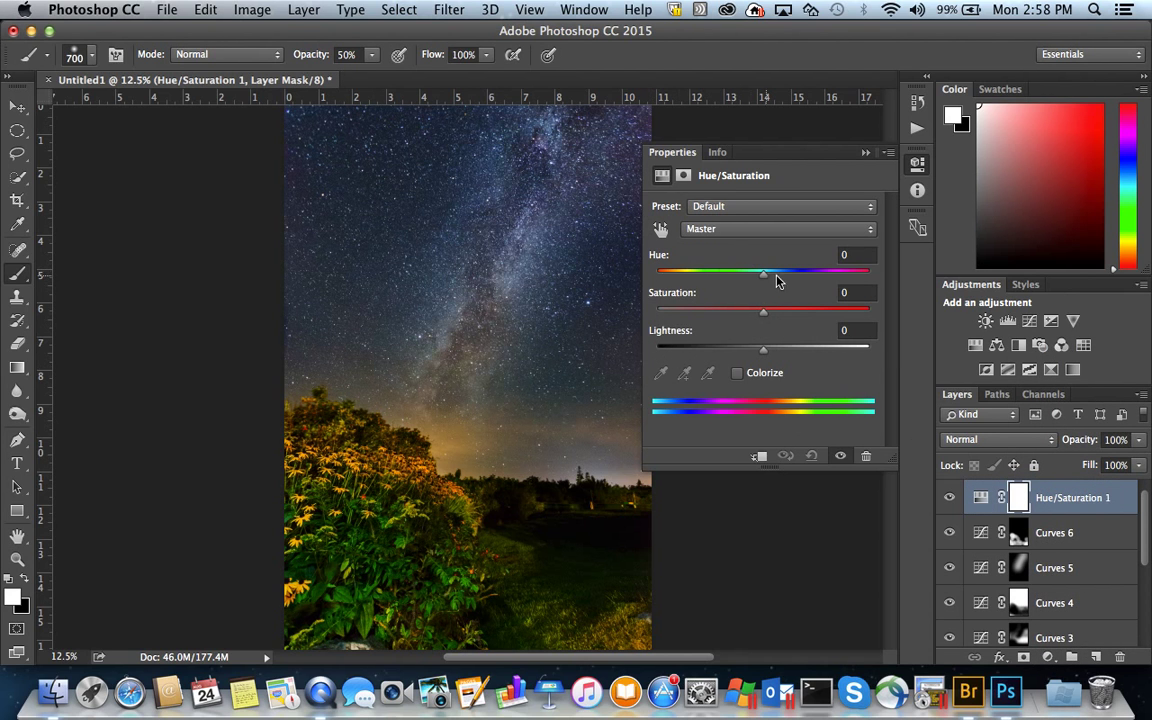
mouse_move(764, 312)
left_mouse_down()
mouse_move(739, 316)
mouse_move(753, 318)
left_mouse_up()
key("super+i")
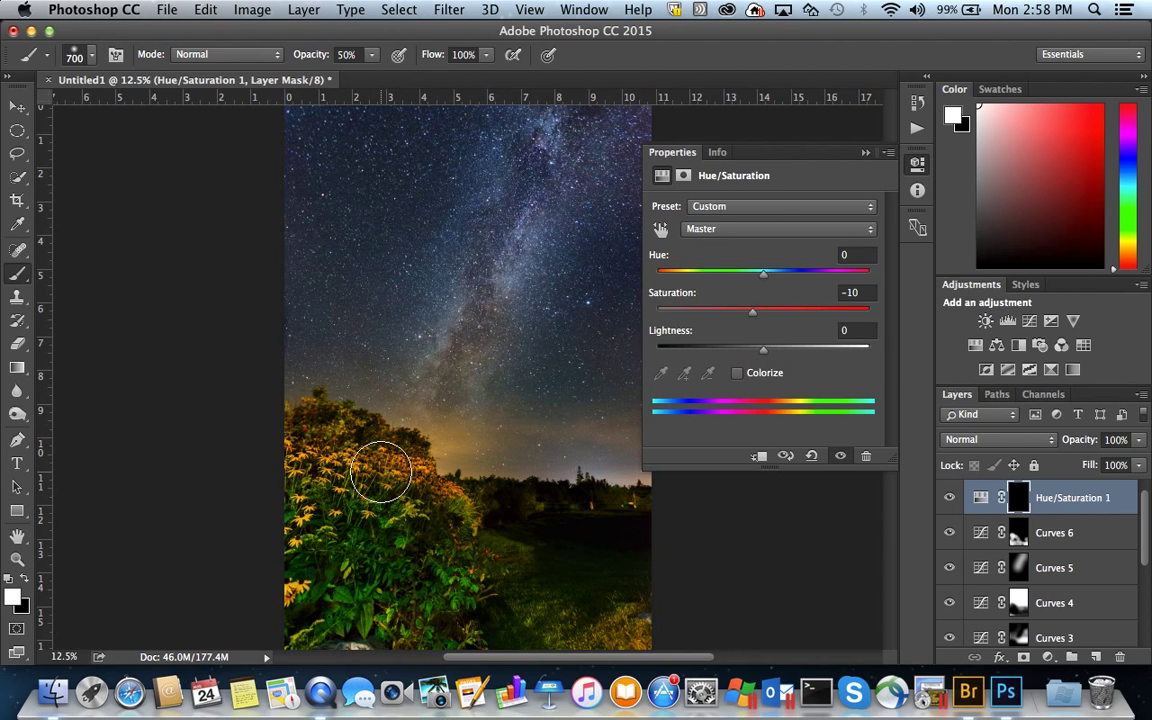
Step: Paint white into the Hue/Saturation mask over the yellow flowers
left_click_drag(381, 472, 360, 450)
left_click(441, 504)
left_click(566, 573)
left_click(575, 577)
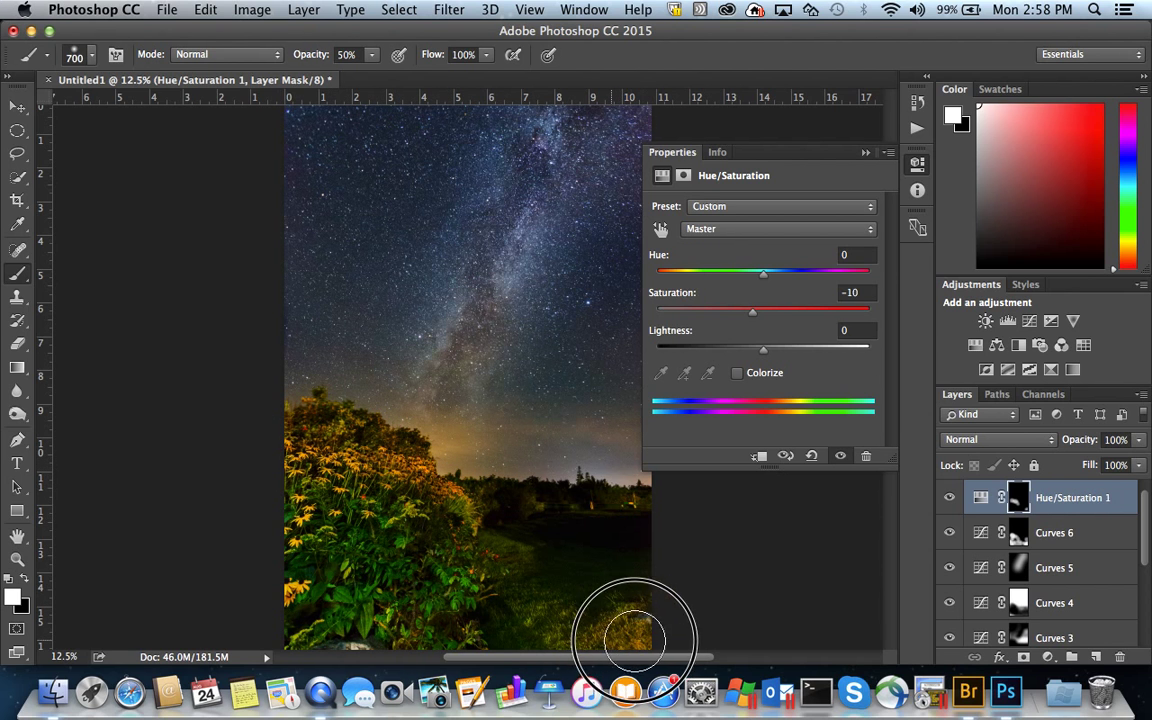
left_click(318, 545)
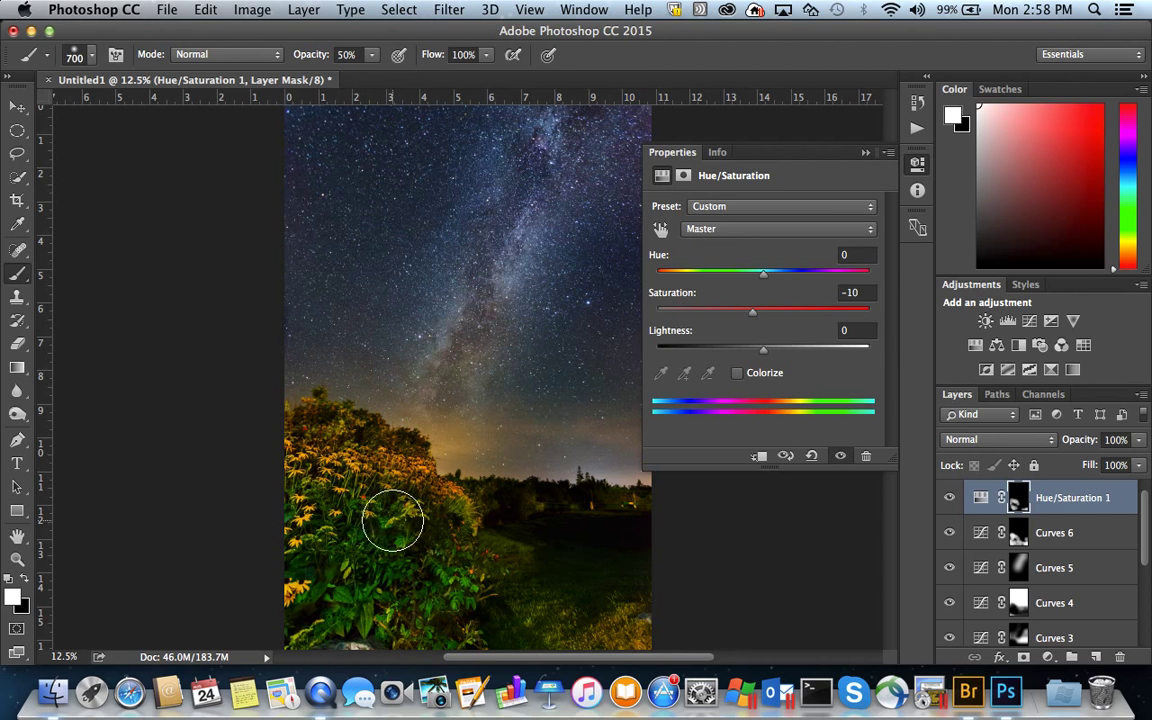
left_click_drag(1046, 656, 1062, 480)
Step: Set Hue/Saturation 2 to +14 saturation and paint its mask over the Milky Way sky band
left_click_drag(766, 318, 783, 316)
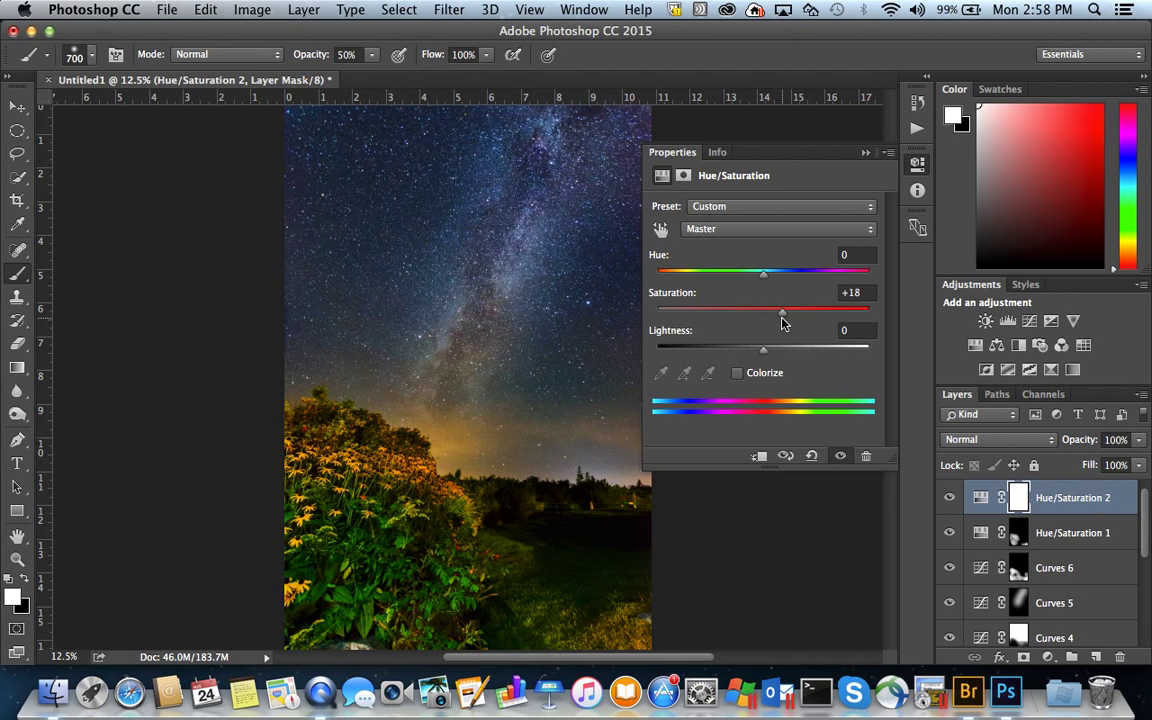
mouse_move(478, 315)
left_mouse_down()
mouse_move(449, 386)
mouse_move(487, 286)
mouse_move(418, 386)
mouse_move(474, 375)
mouse_move(520, 231)
mouse_move(482, 284)
mouse_move(600, 149)
mouse_move(459, 341)
mouse_move(442, 460)
mouse_move(472, 374)
mouse_move(427, 380)
mouse_move(485, 484)
mouse_move(447, 443)
left_mouse_up()
key("x")
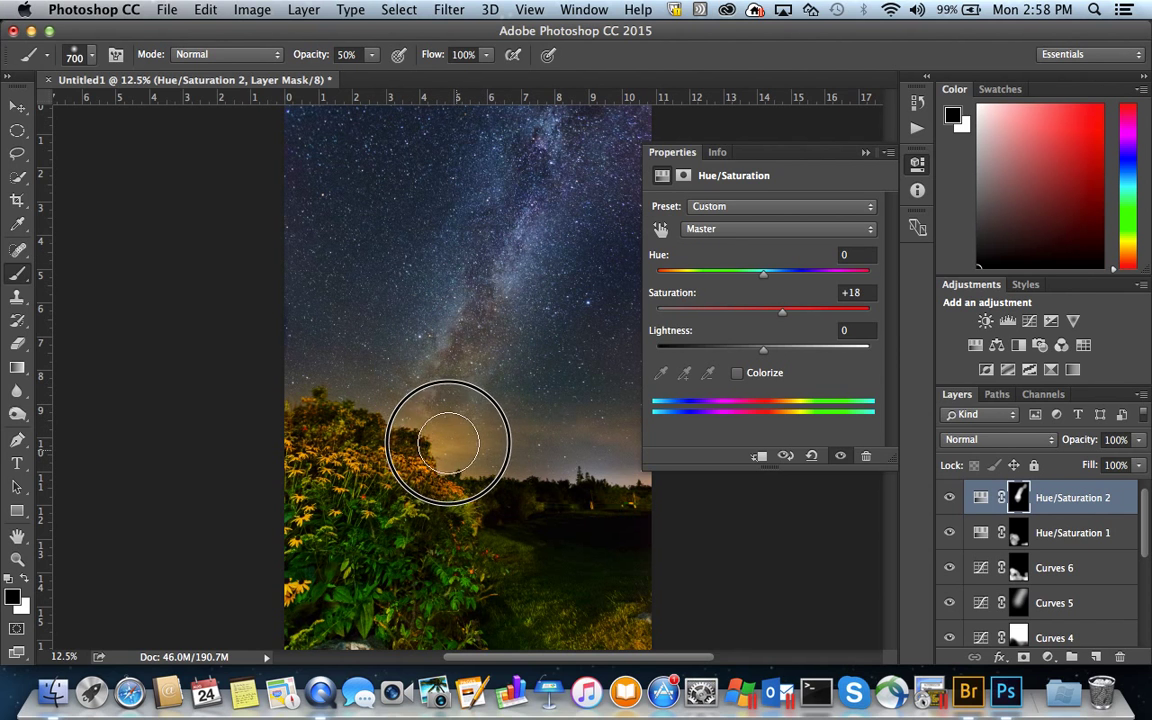
key("x")
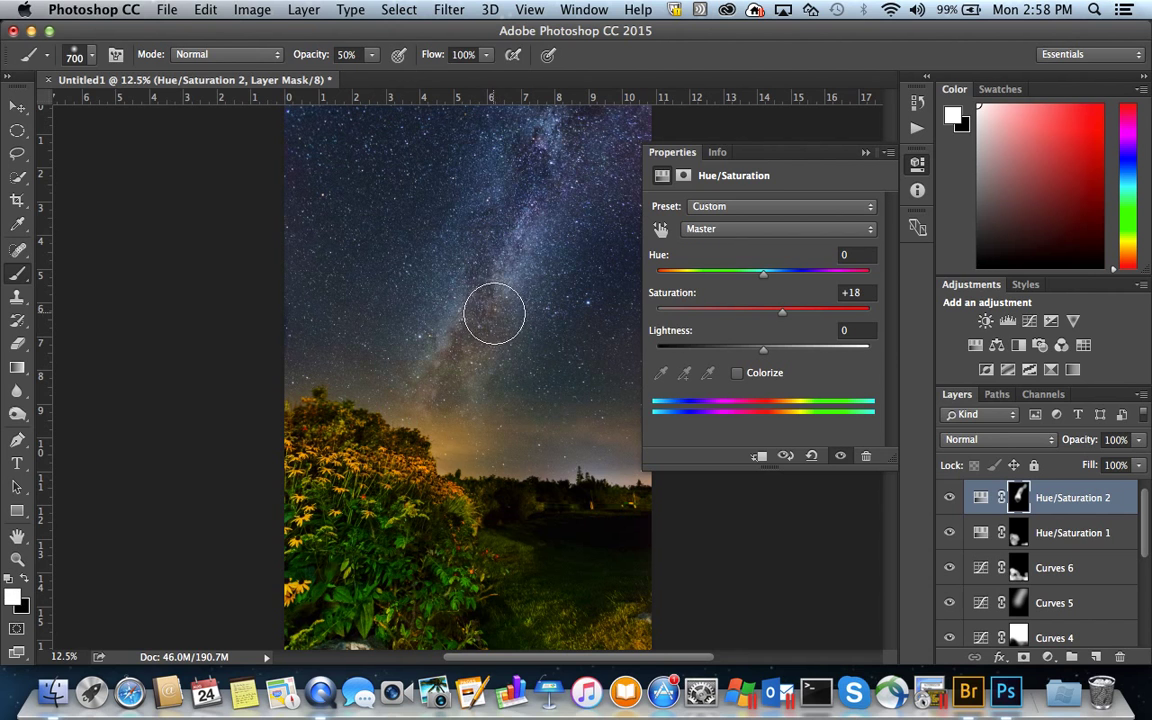
mouse_move(782, 311)
left_mouse_down()
mouse_move(797, 318)
mouse_move(780, 319)
left_mouse_up()
left_click(951, 498)
left_click(954, 498)
key("super+minus")
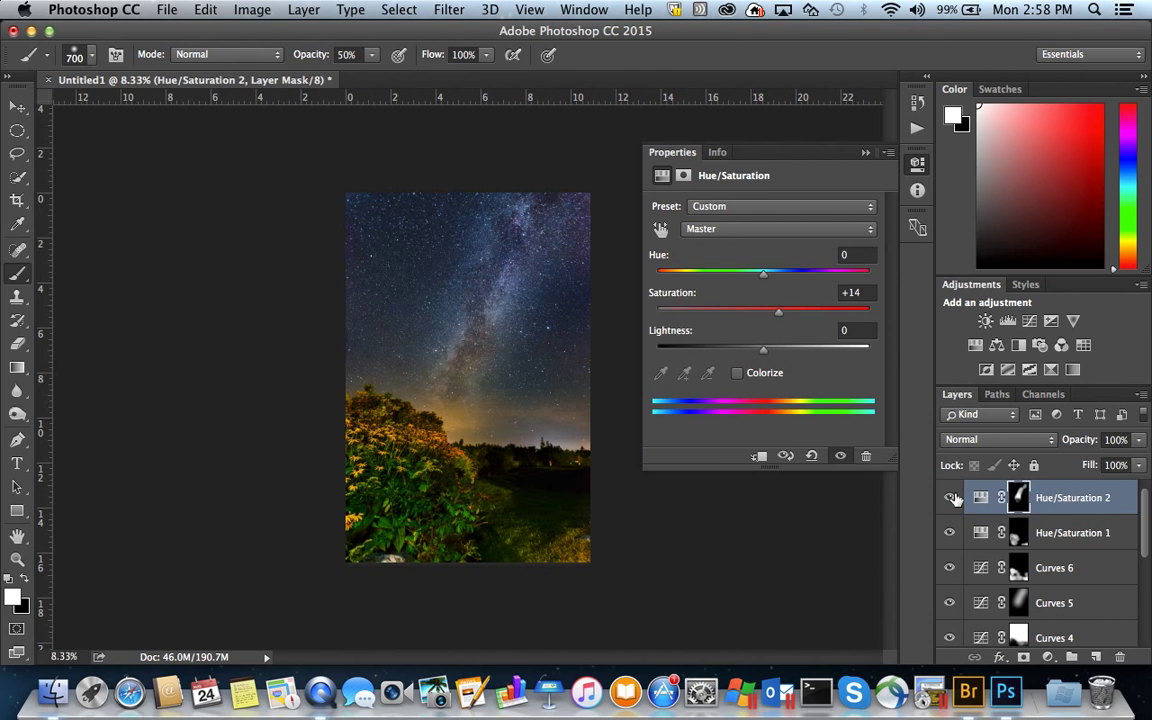
Step: Collapse the Properties panel and zoom in and out to inspect the finished image
left_click(865, 152)
key("super+plus")
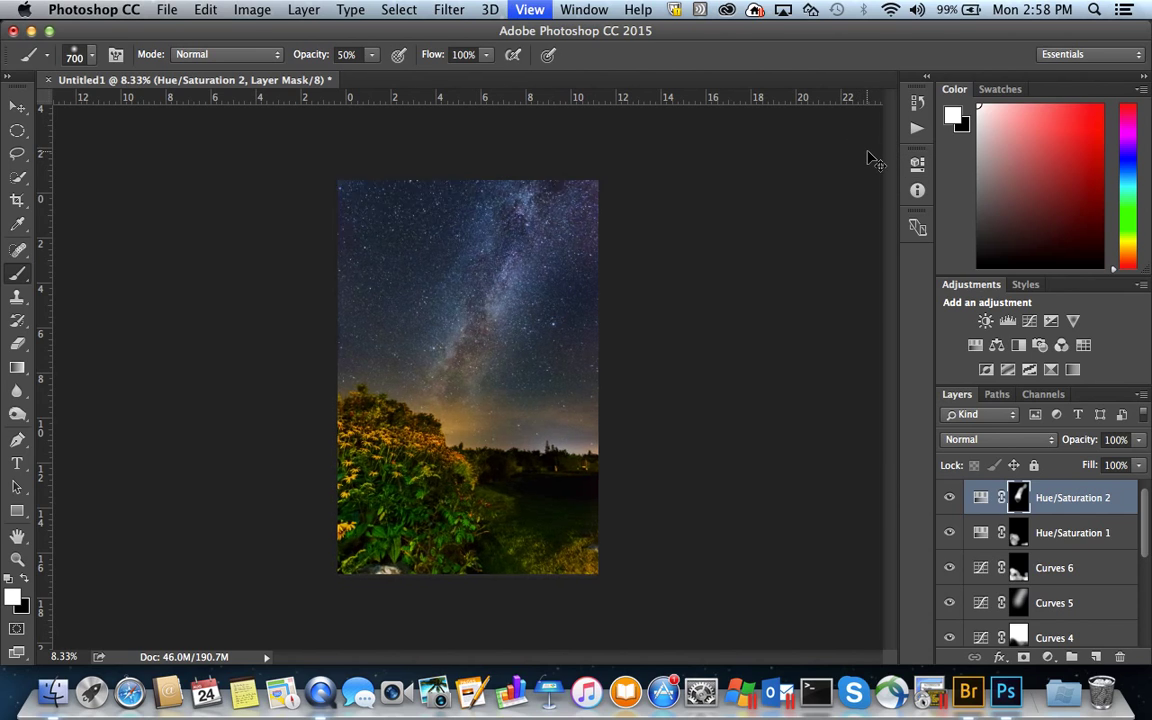
key("super+plus")
key("super+plus")
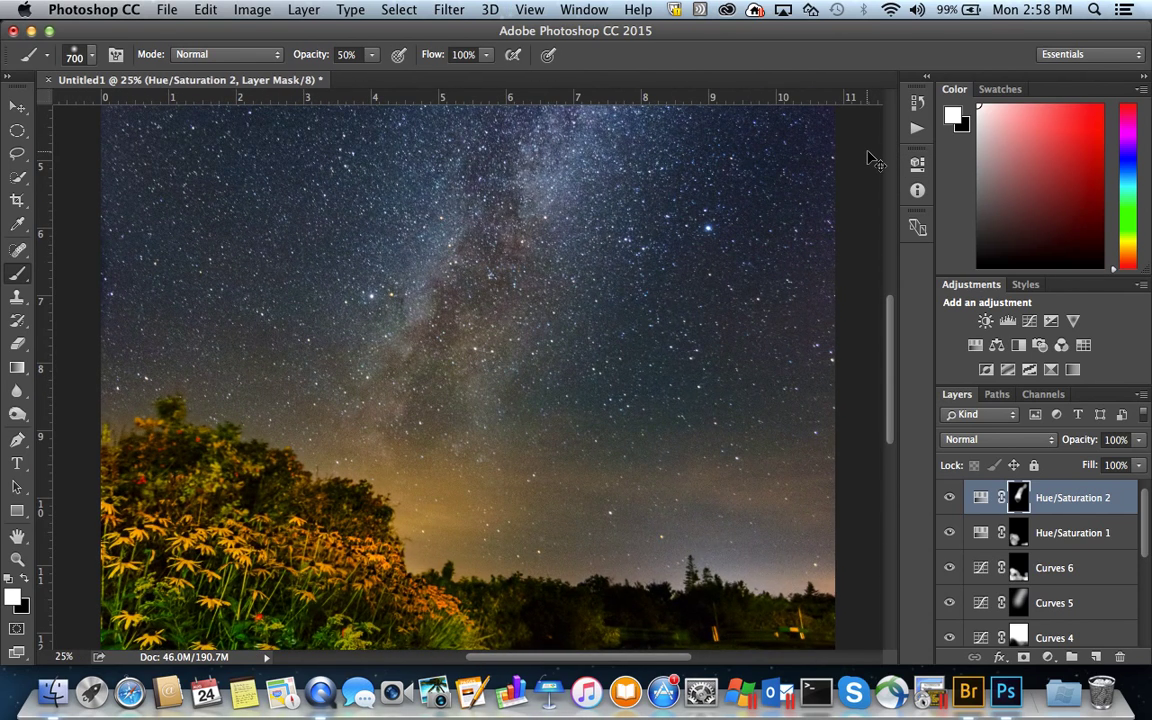
key("super+minus")
key("super+minus")
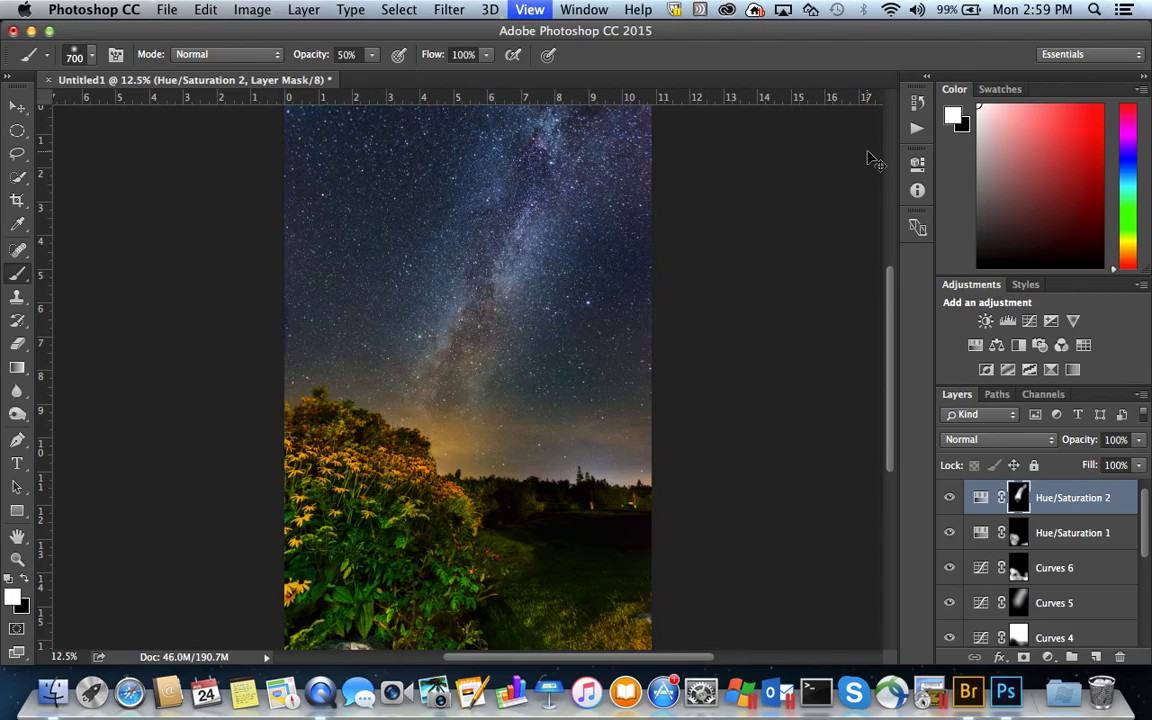
key("super+plus")
key("super+plus")
key("super+plus")
key("super+minus")
key("super+minus")
key("super+minus")
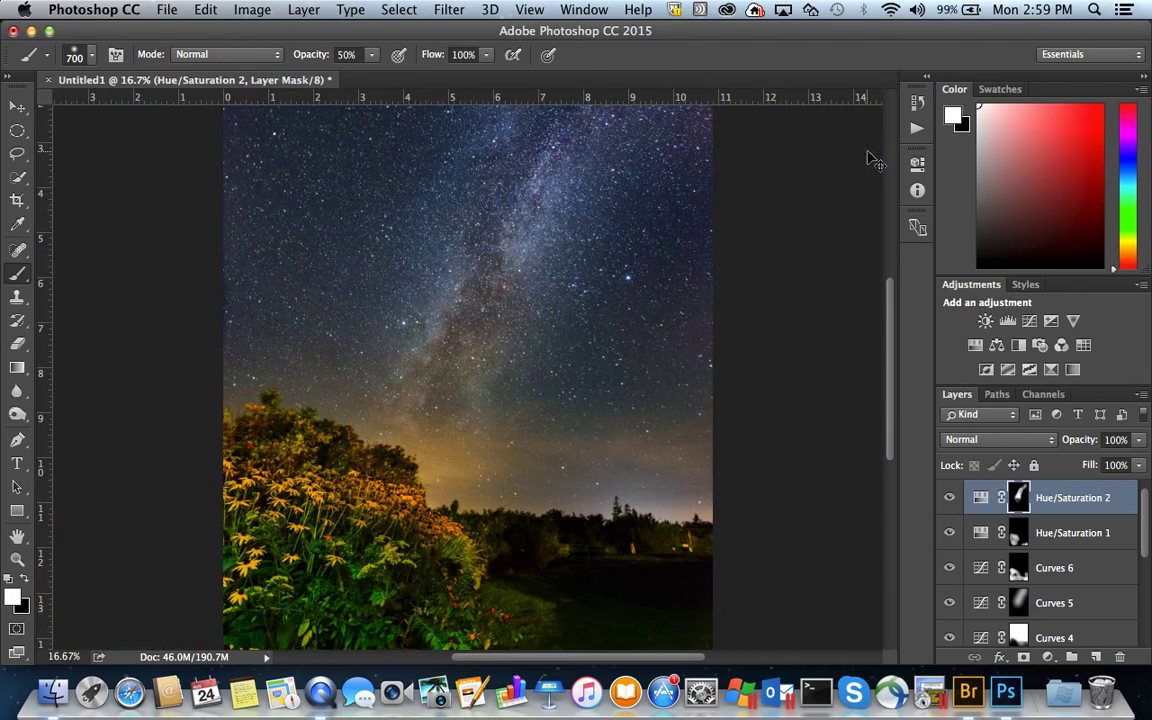
key("super+minus")
key("super+minus")
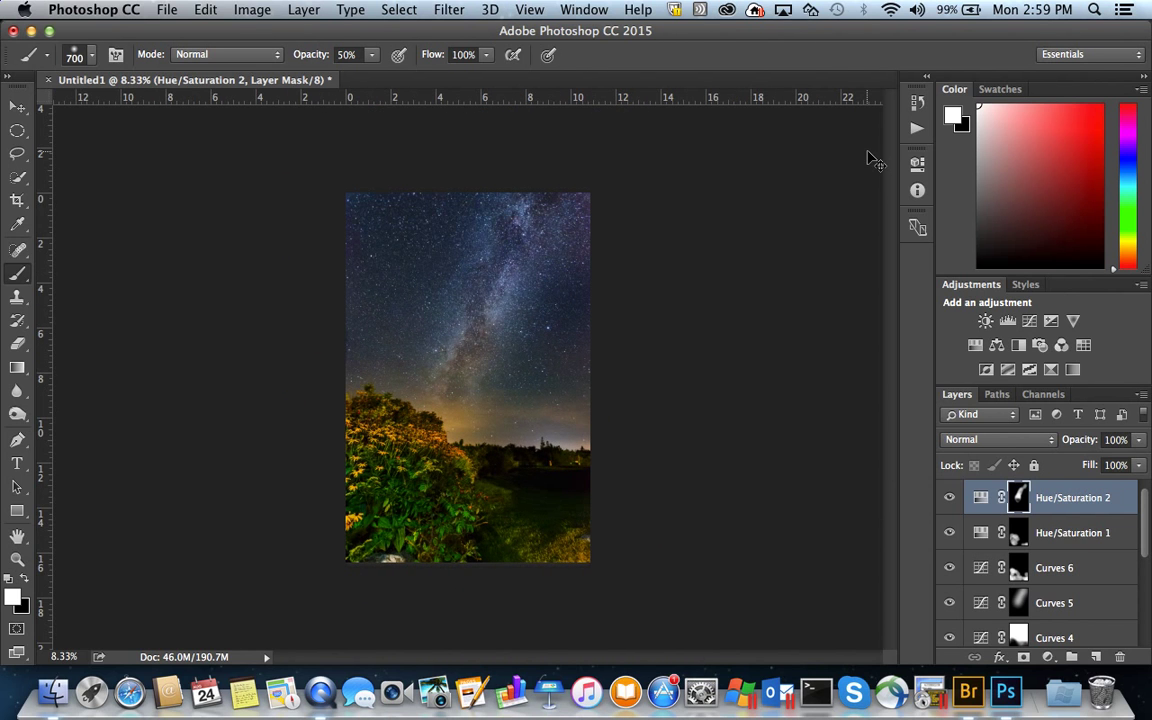
key("super+plus")
key("super+plus")
key("super+minus")
key("super+minus")
Step: Add a Curves 7 adjustment layer on top and place midtone points on its RGB curve
left_click(1049, 657)
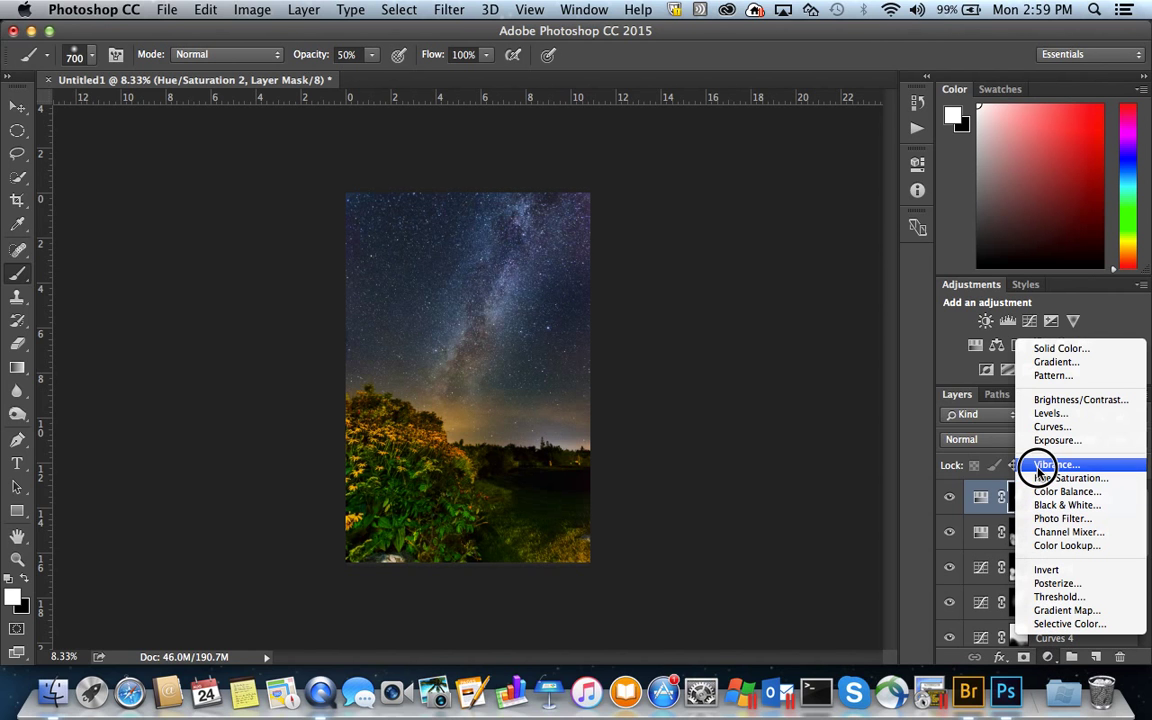
left_click(1051, 427)
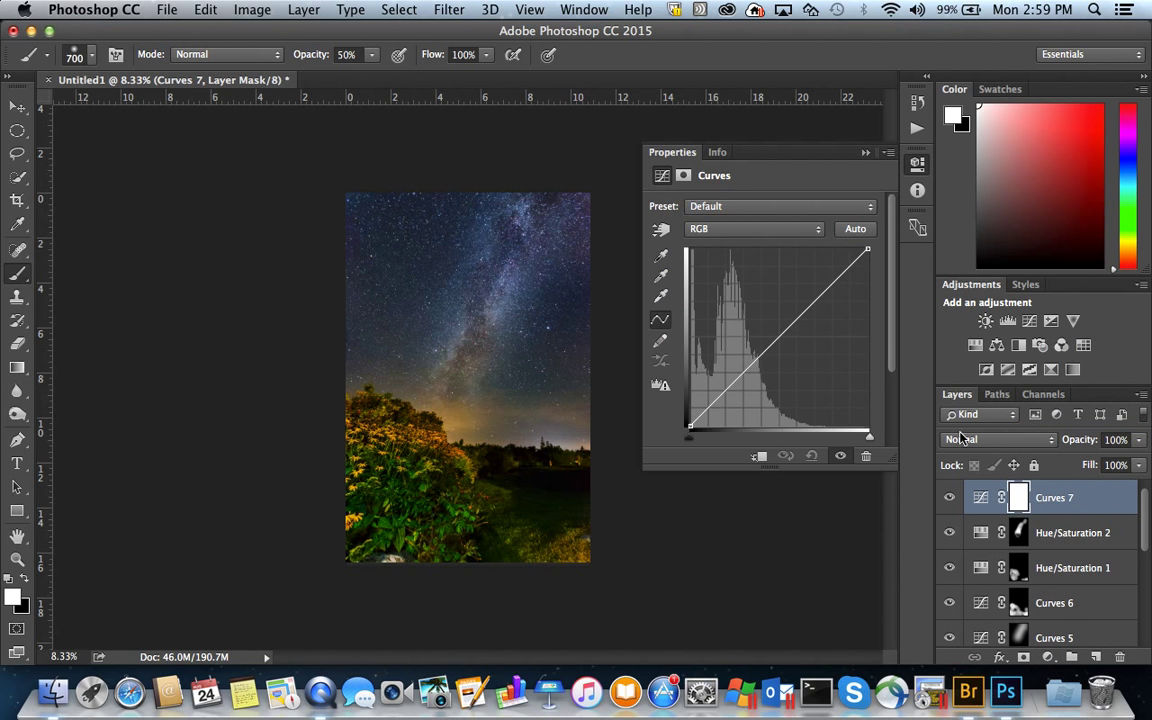
left_click_drag(870, 434, 905, 443)
left_click(758, 352)
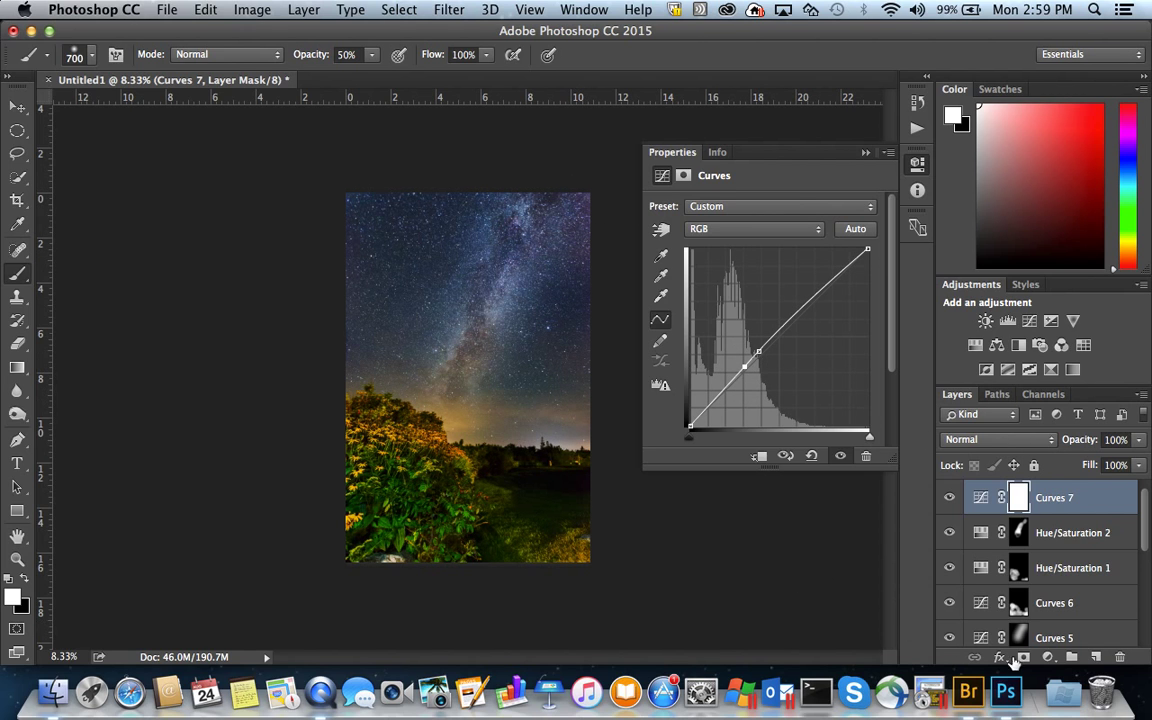
left_click(1047, 656)
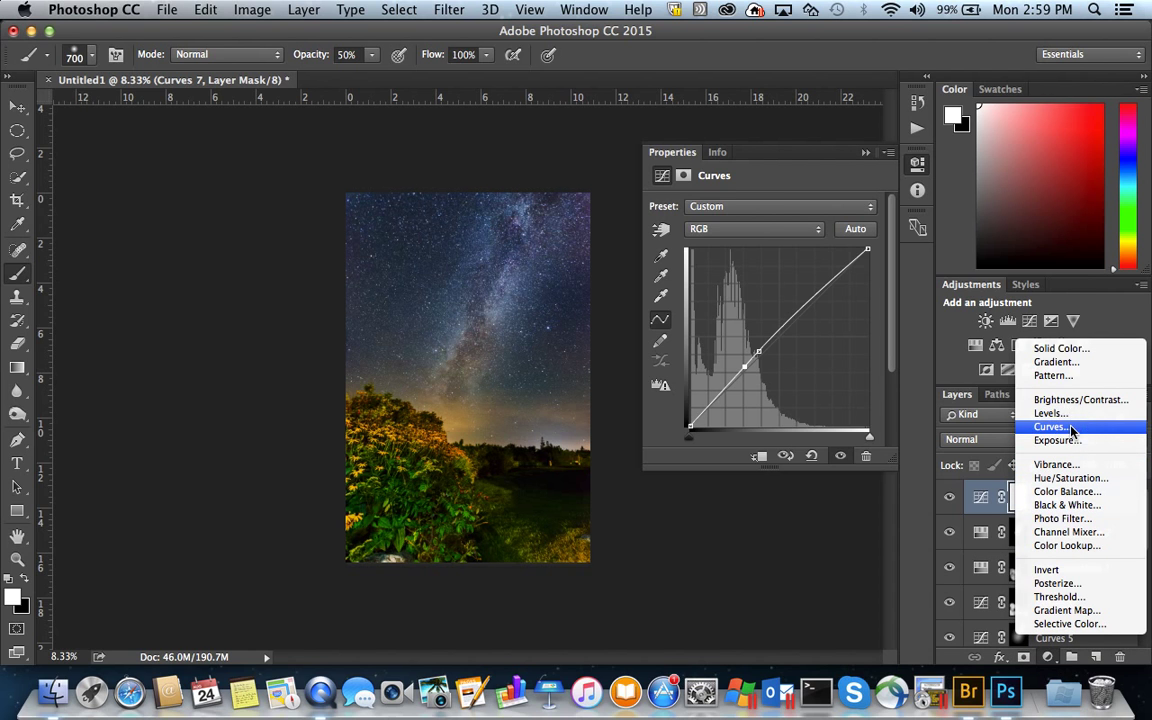
Step: Add a Curves 8 layer with a midtone bend and invert its mask to black
left_click(1050, 427)
mouse_move(779, 330)
left_mouse_down()
mouse_move(786, 350)
mouse_move(784, 338)
left_mouse_up()
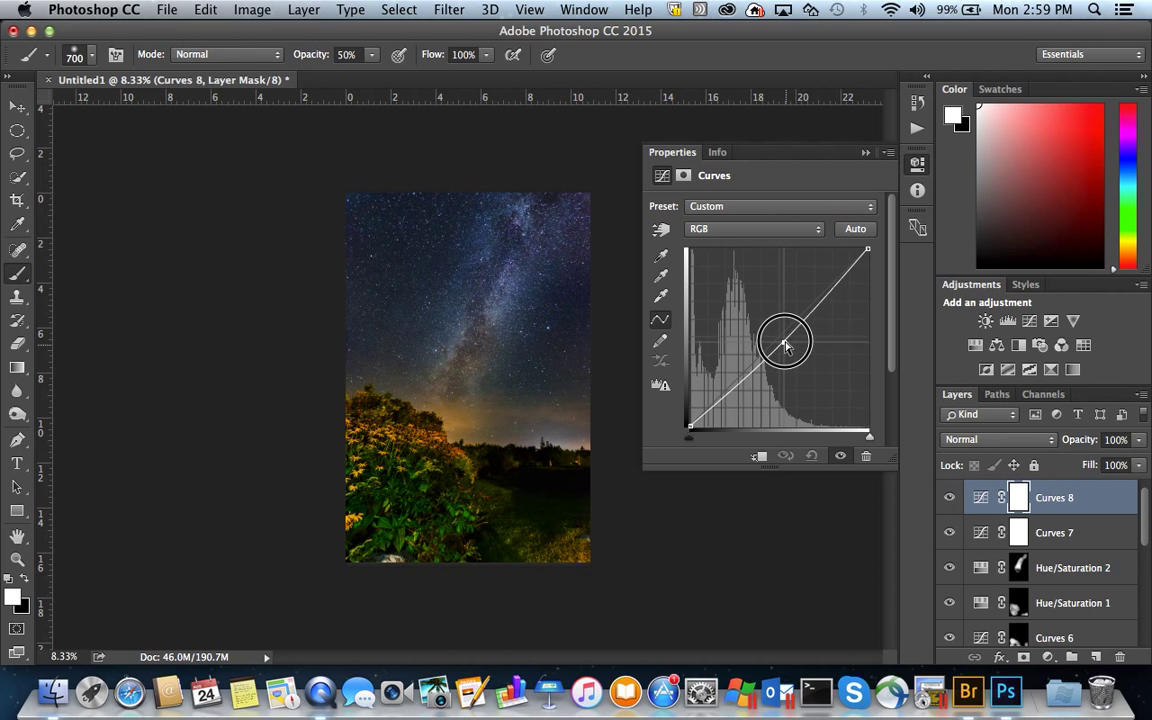
key("ctrl+i")
Step: With a 1100 px white brush, paint Curves 8 back over the sky and trees
key("bracketright")
key("bracketright")
key("bracketright")
key("bracketright")
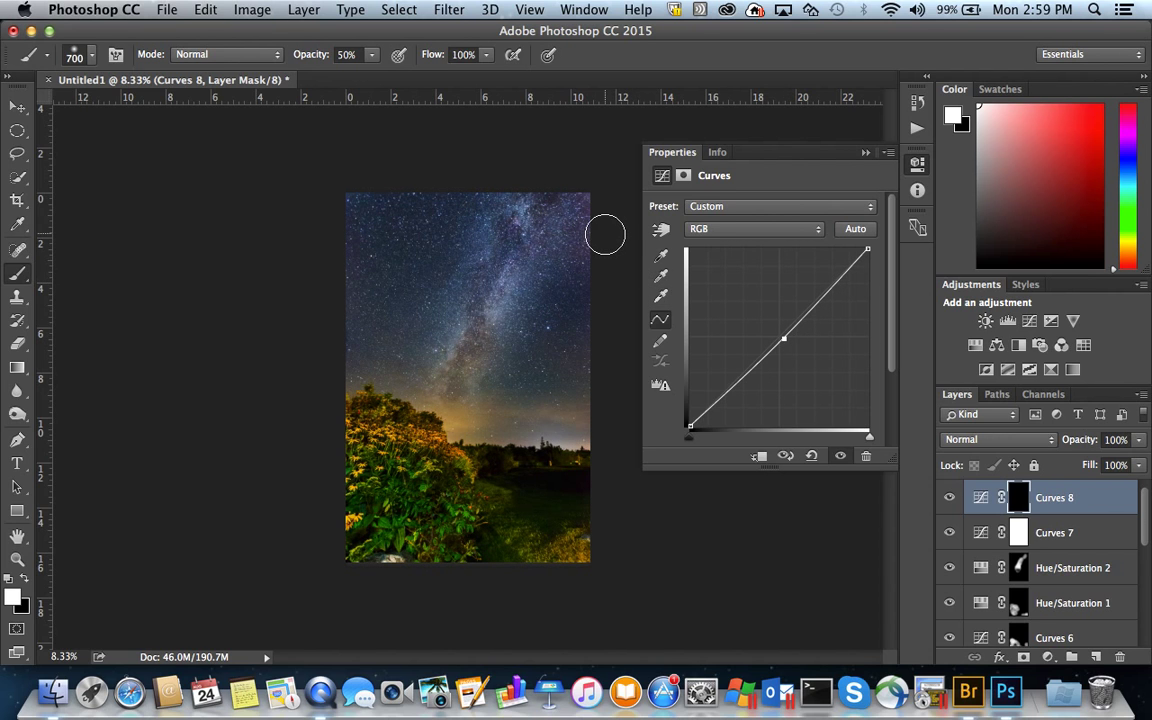
key("x")
key("x")
mouse_move(599, 221)
left_mouse_down()
mouse_move(607, 363)
mouse_move(587, 178)
mouse_move(592, 210)
mouse_move(582, 181)
mouse_move(356, 212)
mouse_move(355, 355)
mouse_move(472, 459)
left_mouse_up()
mouse_move(518, 191)
left_mouse_down()
mouse_move(571, 200)
mouse_move(568, 221)
mouse_move(600, 233)
left_mouse_up()
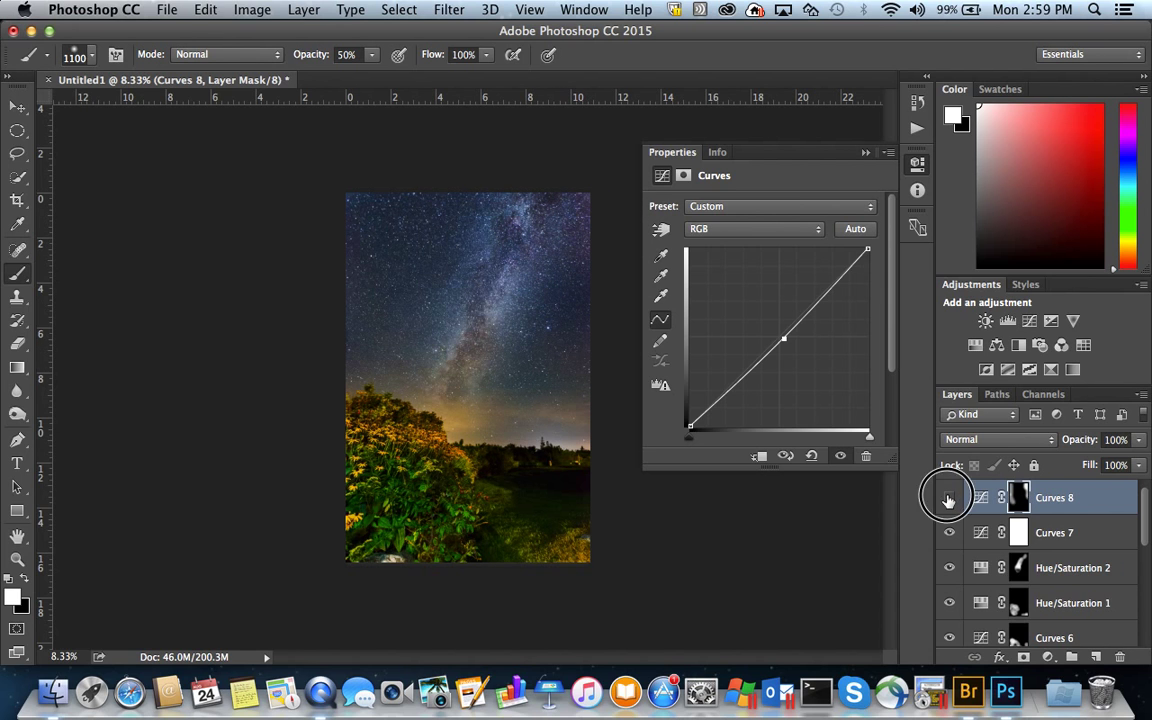
mouse_move(594, 279)
left_mouse_down()
mouse_move(591, 440)
mouse_move(434, 195)
mouse_move(374, 200)
mouse_move(362, 222)
mouse_move(378, 424)
left_mouse_up()
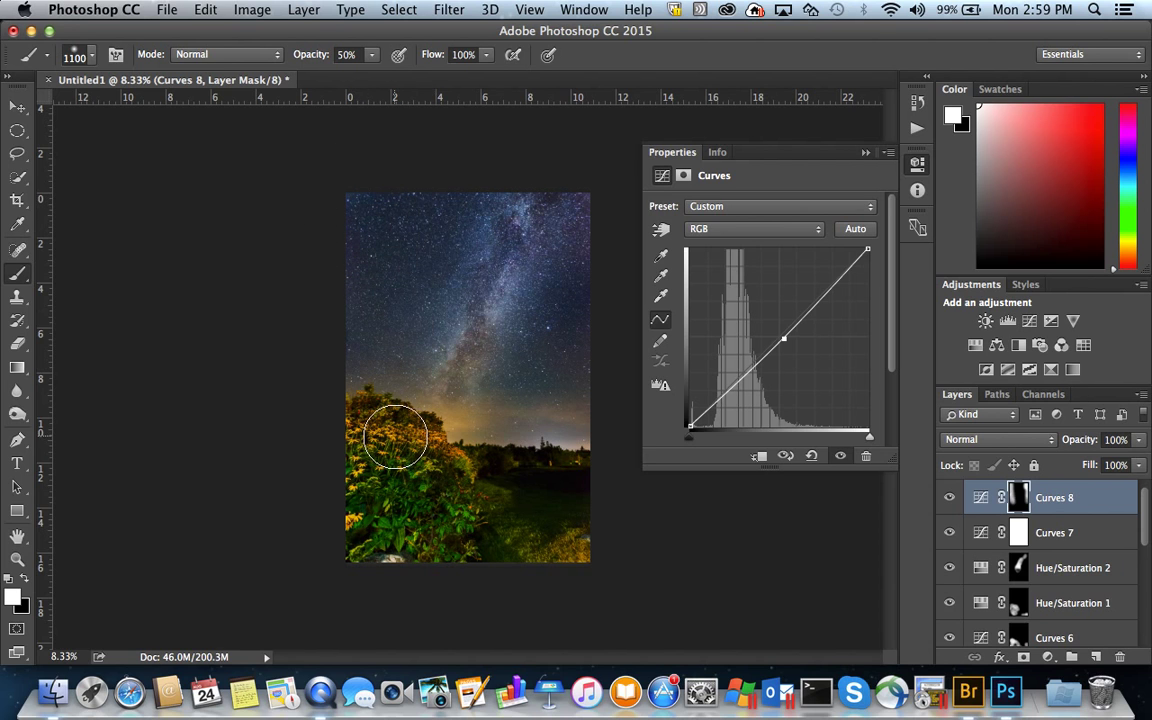
Step: Set Curves 8 to Luminosity blending after trying Color
left_click(1021, 446)
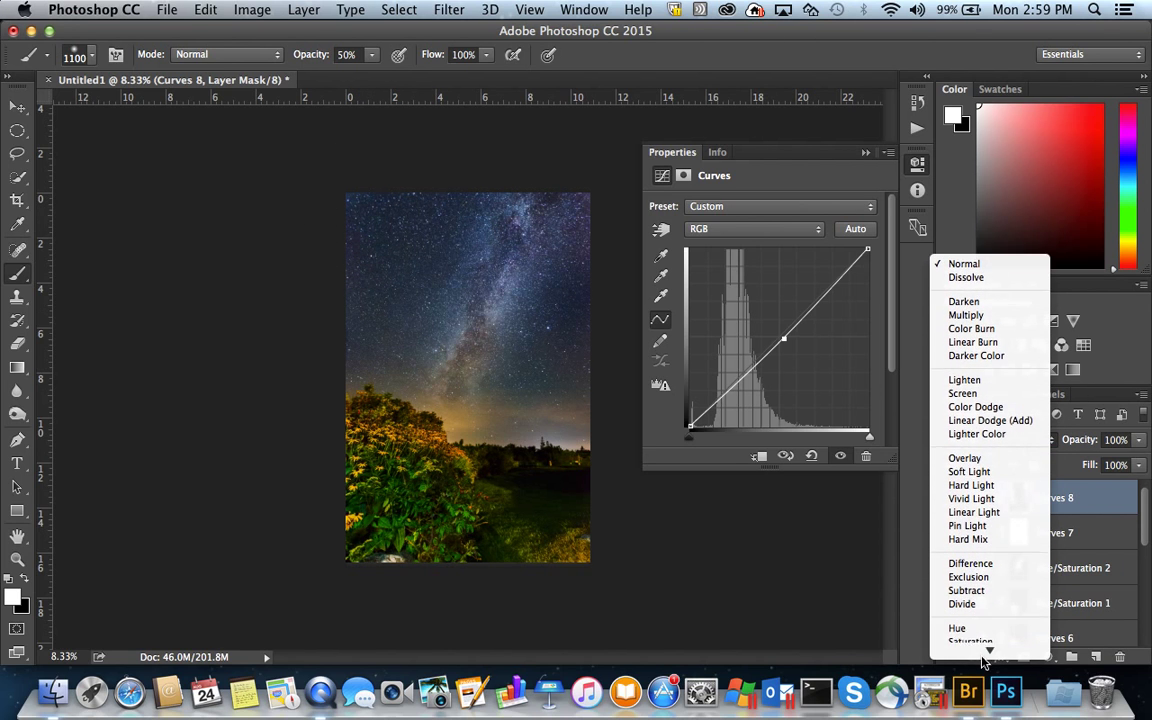
left_click(965, 630)
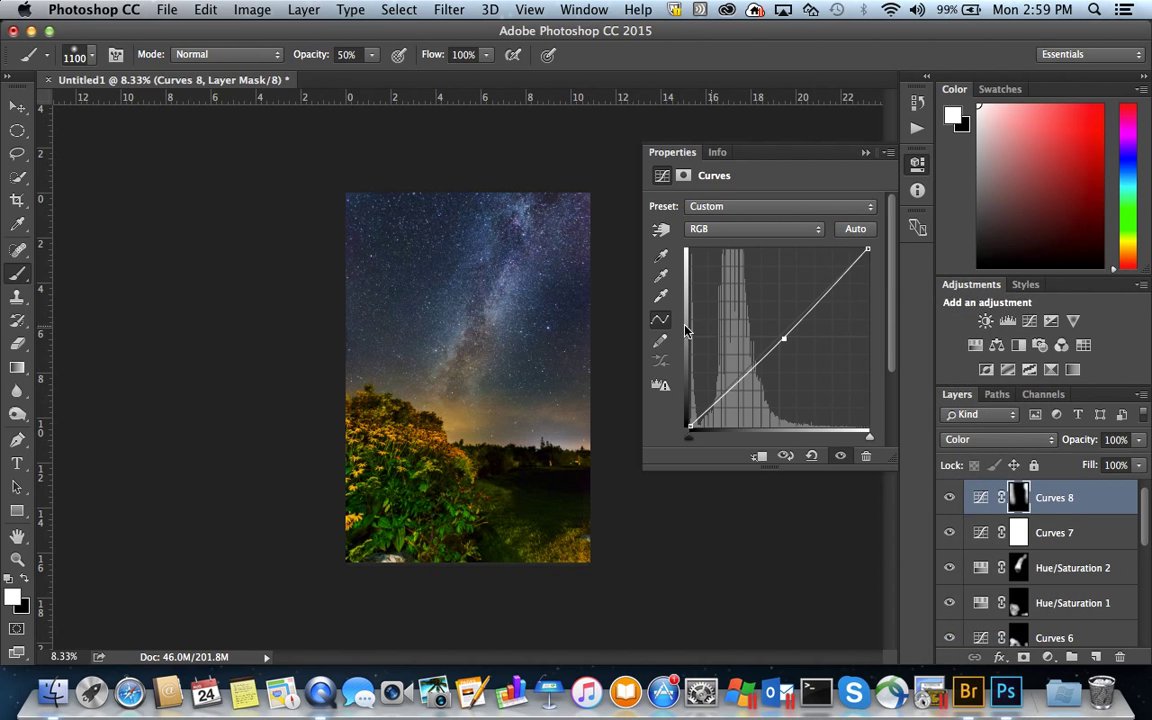
left_click(1034, 449)
left_click(1005, 452)
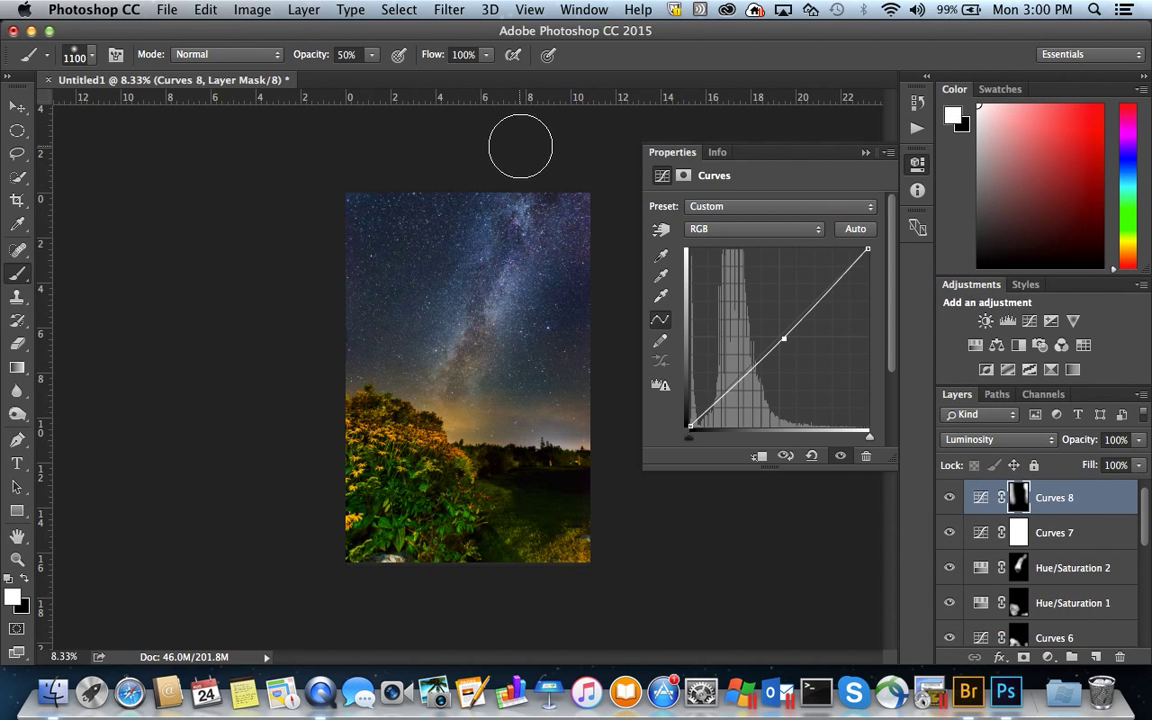
Step: Extend the Curves 8 mask over the sky, nudge its curve point, and lower opacity to 61%
mouse_move(364, 234)
left_mouse_down()
mouse_move(352, 395)
mouse_move(582, 326)
mouse_move(569, 361)
mouse_move(566, 200)
left_mouse_up()
left_click_drag(782, 340, 788, 350)
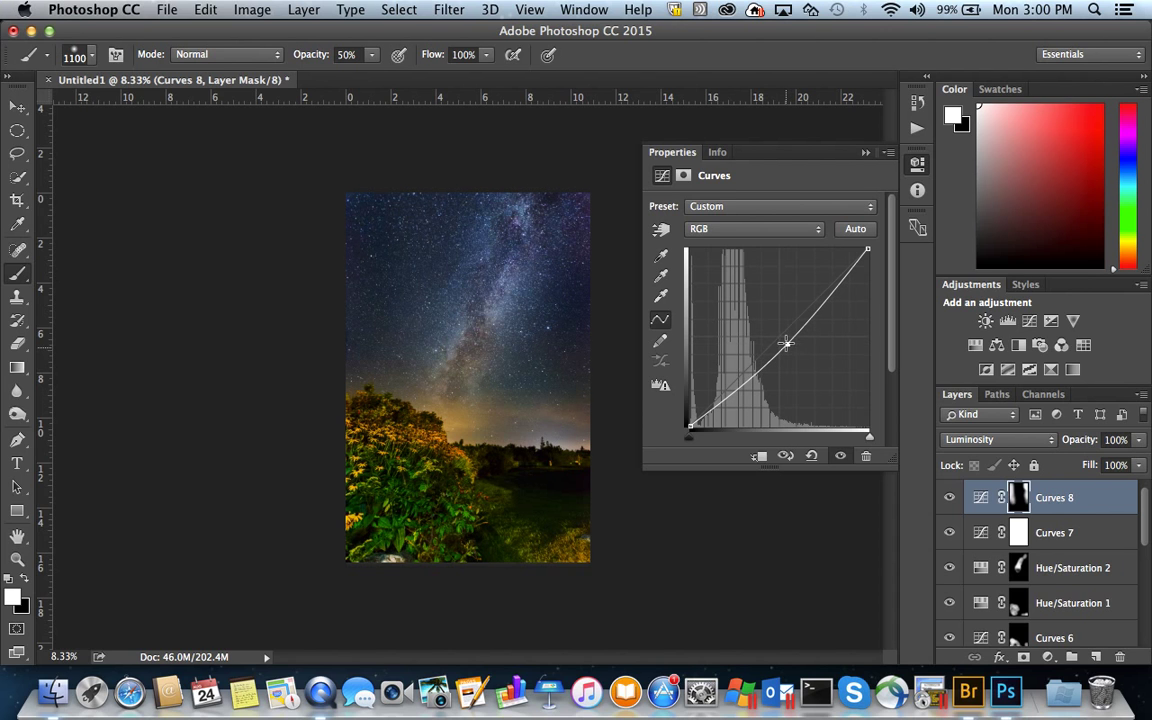
mouse_move(600, 220)
left_mouse_down()
mouse_move(587, 185)
mouse_move(592, 210)
mouse_move(560, 195)
left_mouse_up()
left_click(1078, 442)
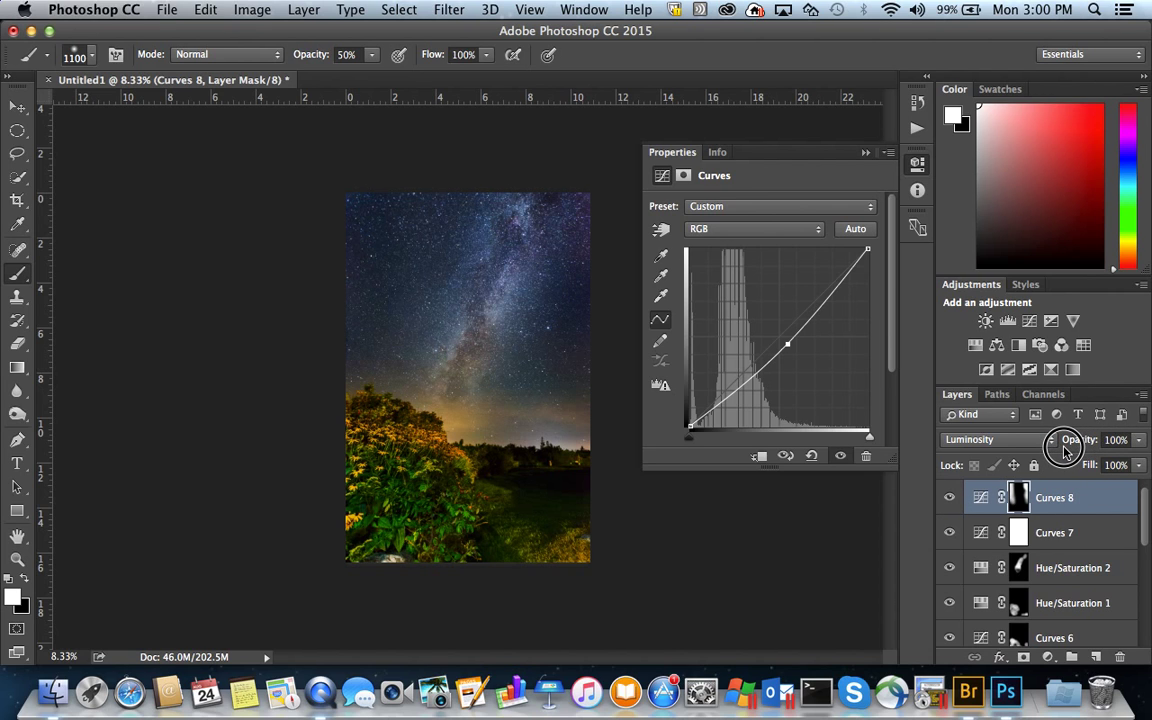
left_click_drag(1072, 445, 1045, 444)
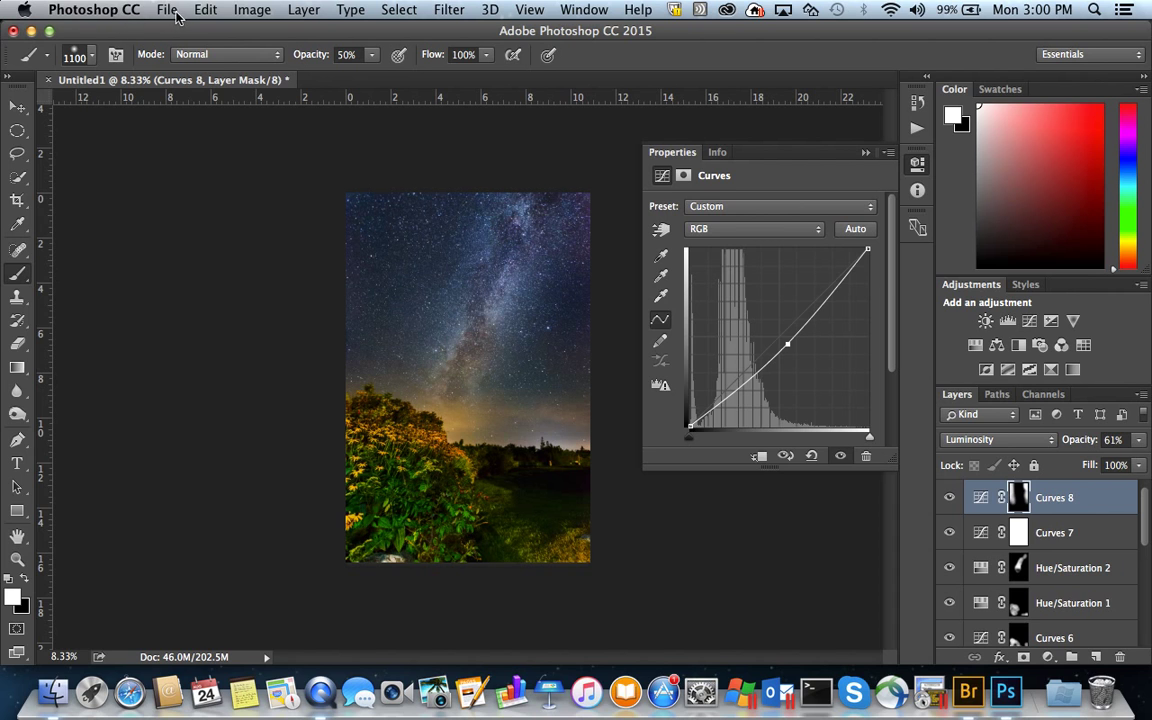
Step: Open File > Export As and switch the format from PNG to JPG at 100% quality
left_click(130, 10)
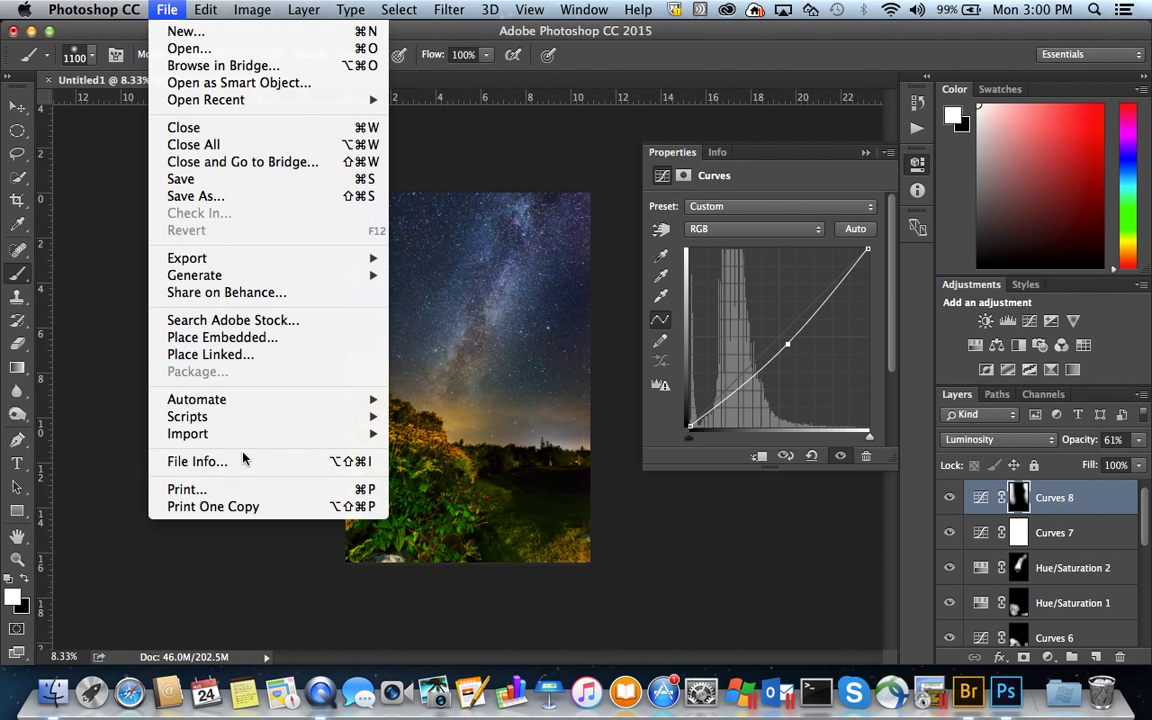
mouse_move(233, 276)
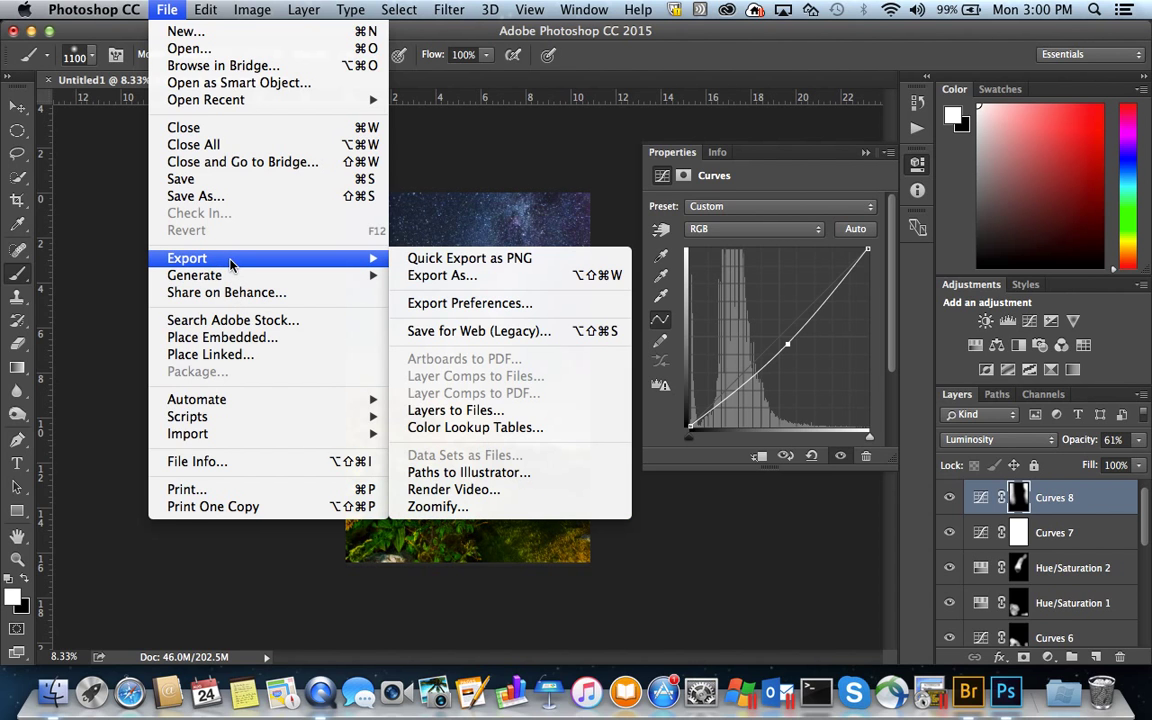
left_click(409, 277)
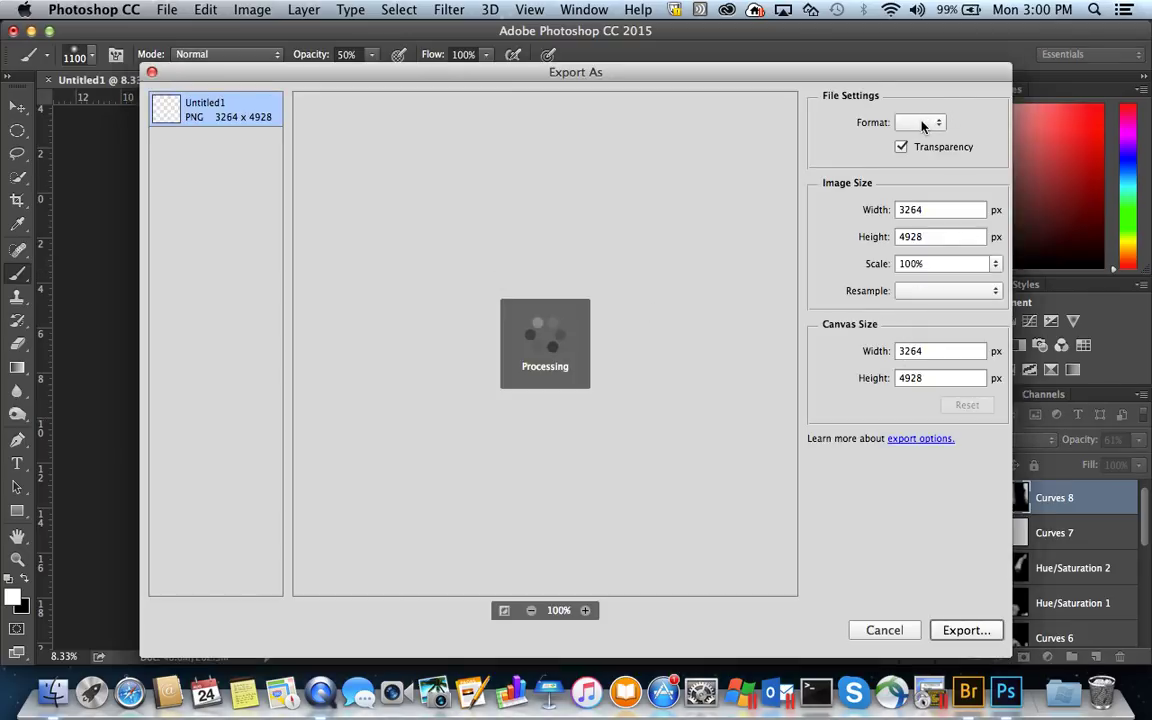
left_click(922, 123)
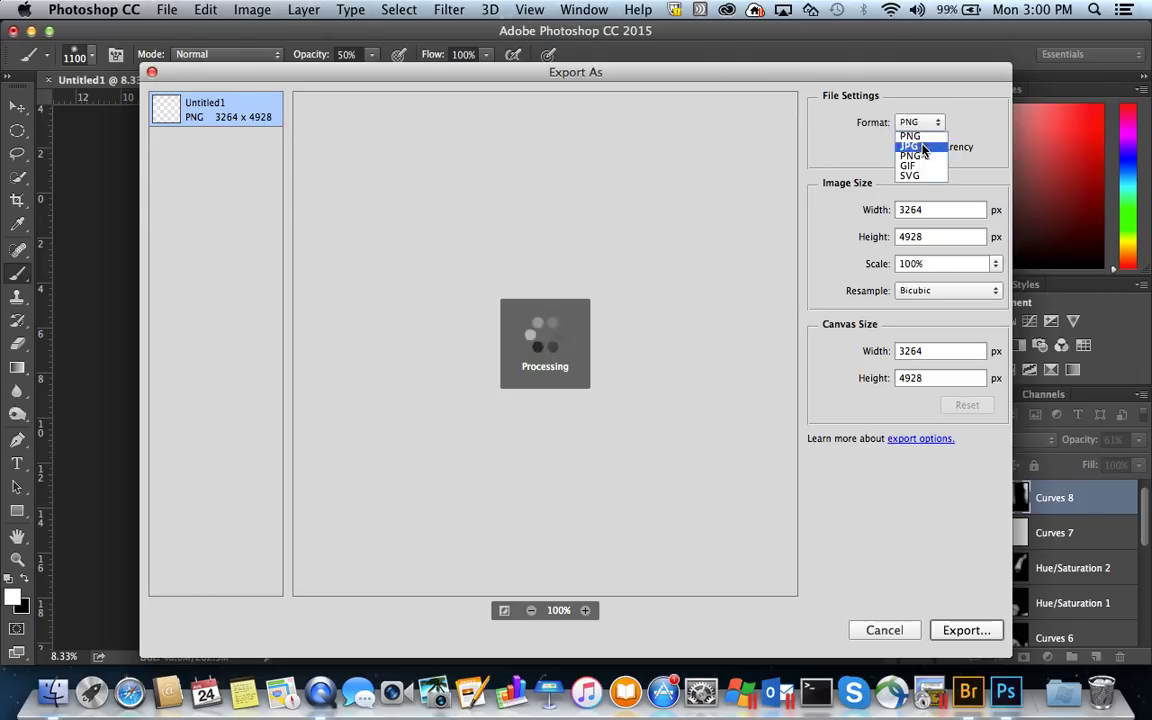
left_click(924, 148)
Step: Resize the export to 1325 x 2000 px with Bicubic Automatic resampling
double_click(931, 209)
type("2000")
key("Tab")
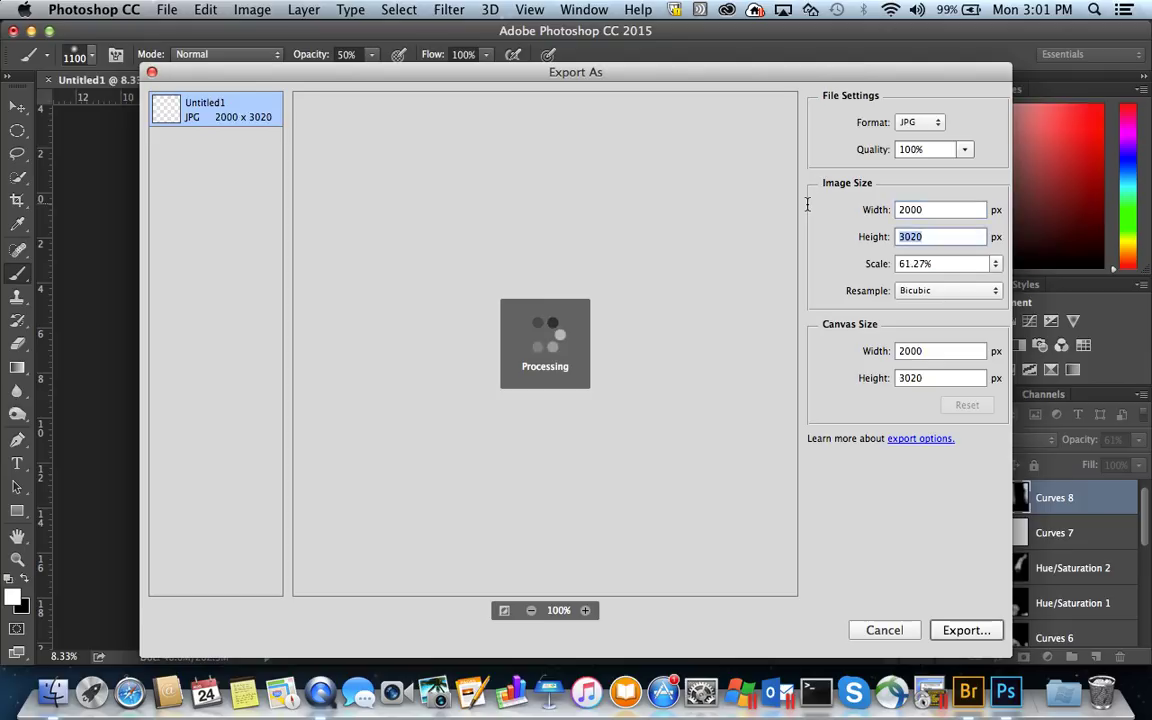
type("2000")
key("Tab")
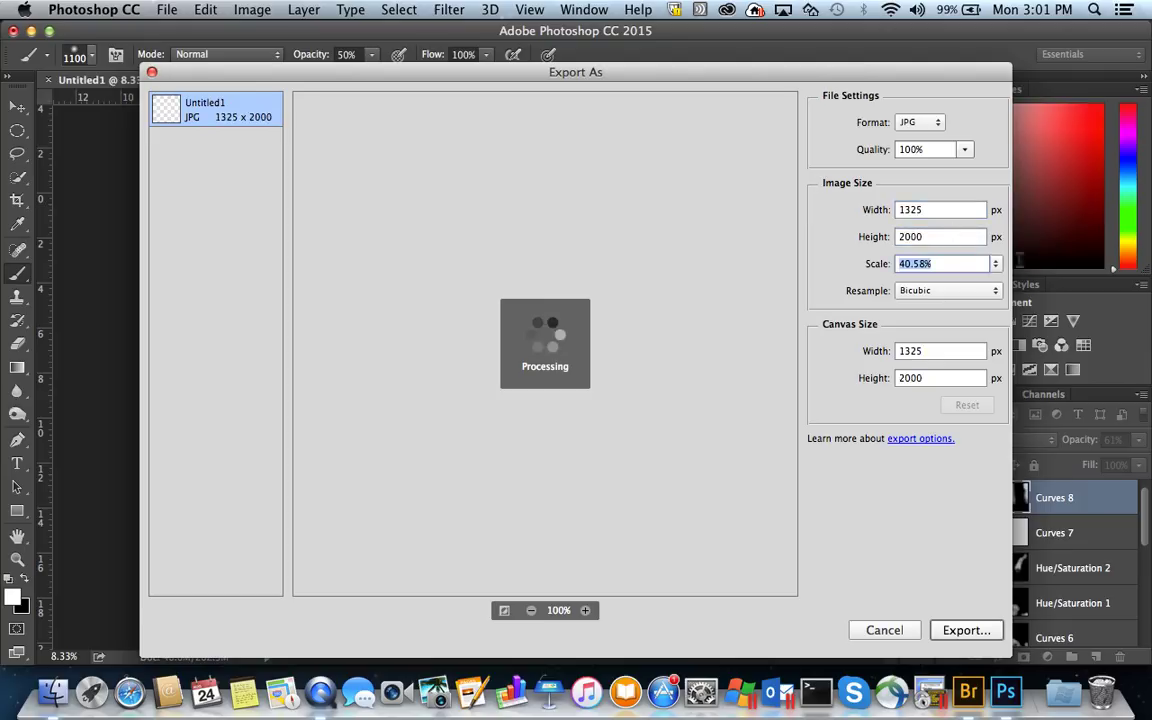
left_click(942, 291)
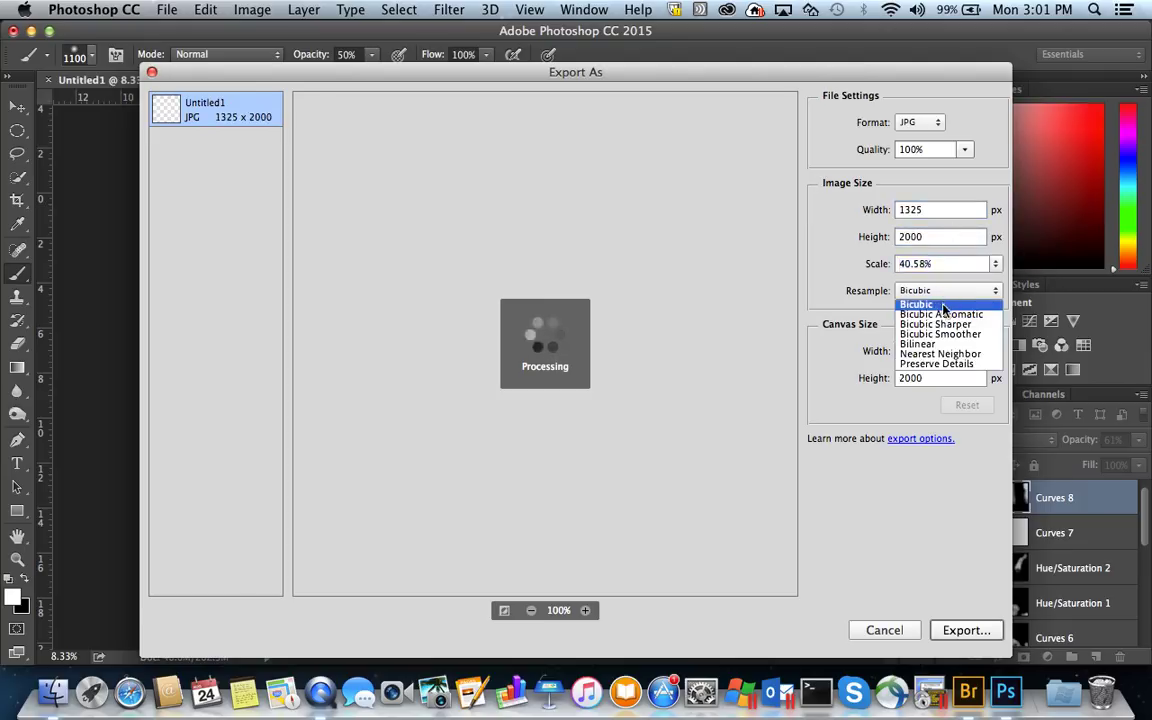
left_click(944, 315)
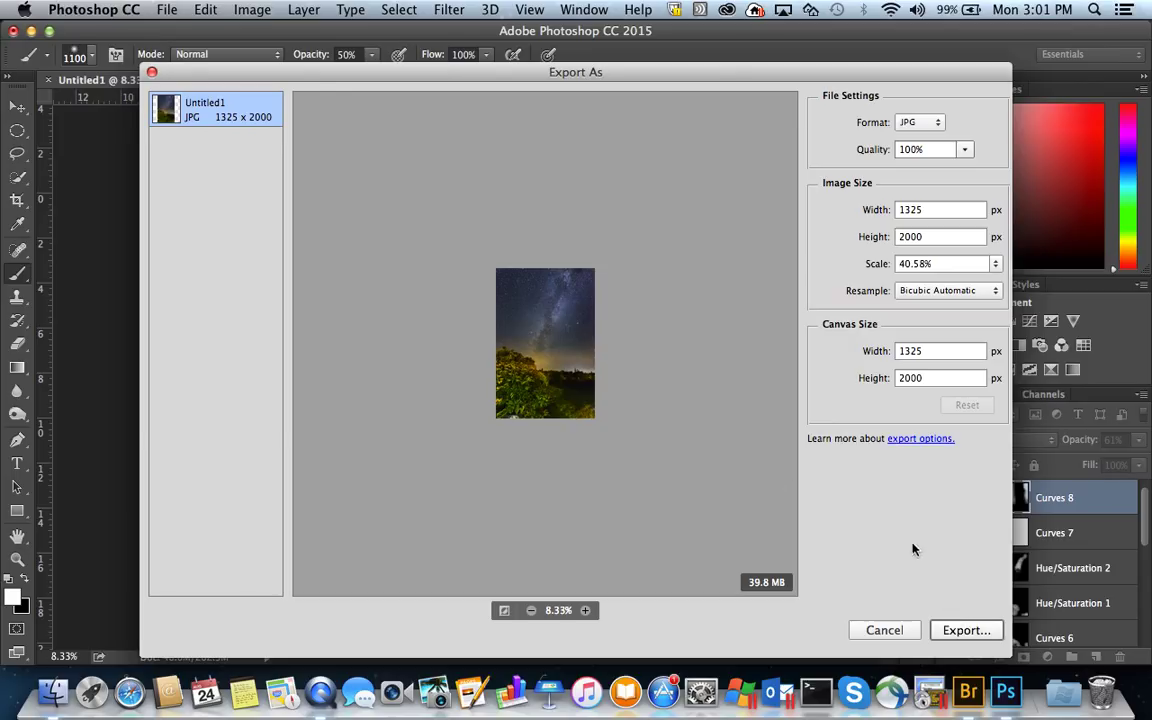
left_click(962, 631)
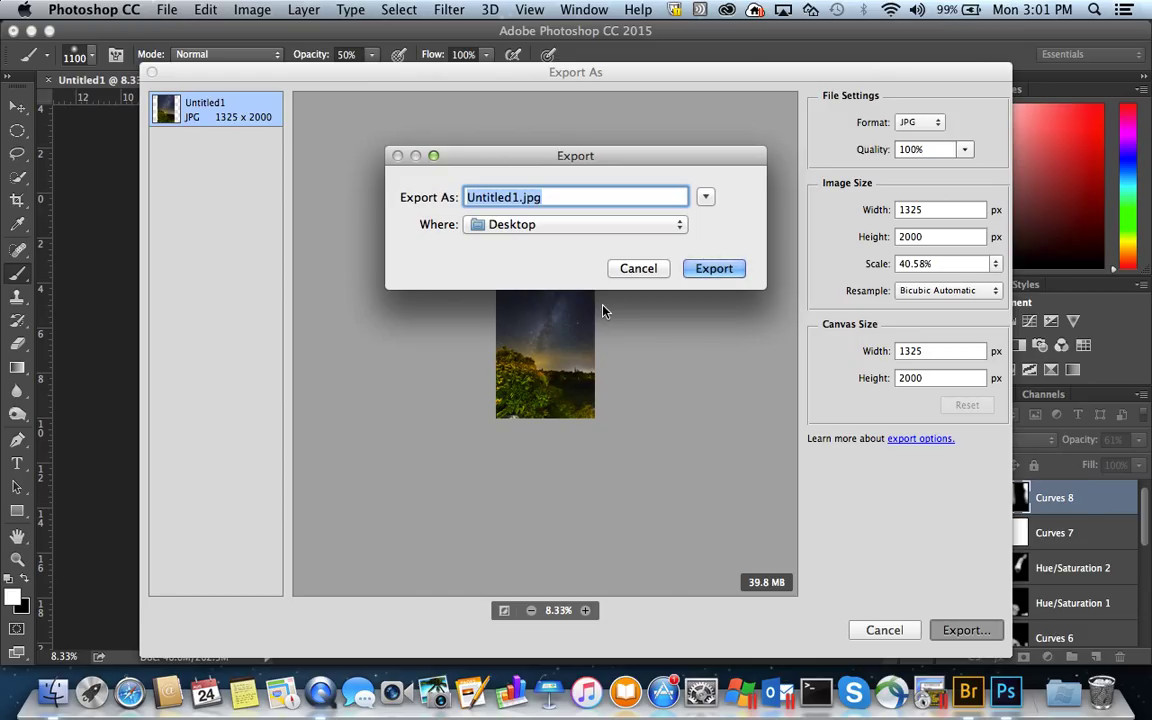
Step: Export the JPG to the Desktop as first_tutorial_milkyway and switch to Finder to check it
type("first_")
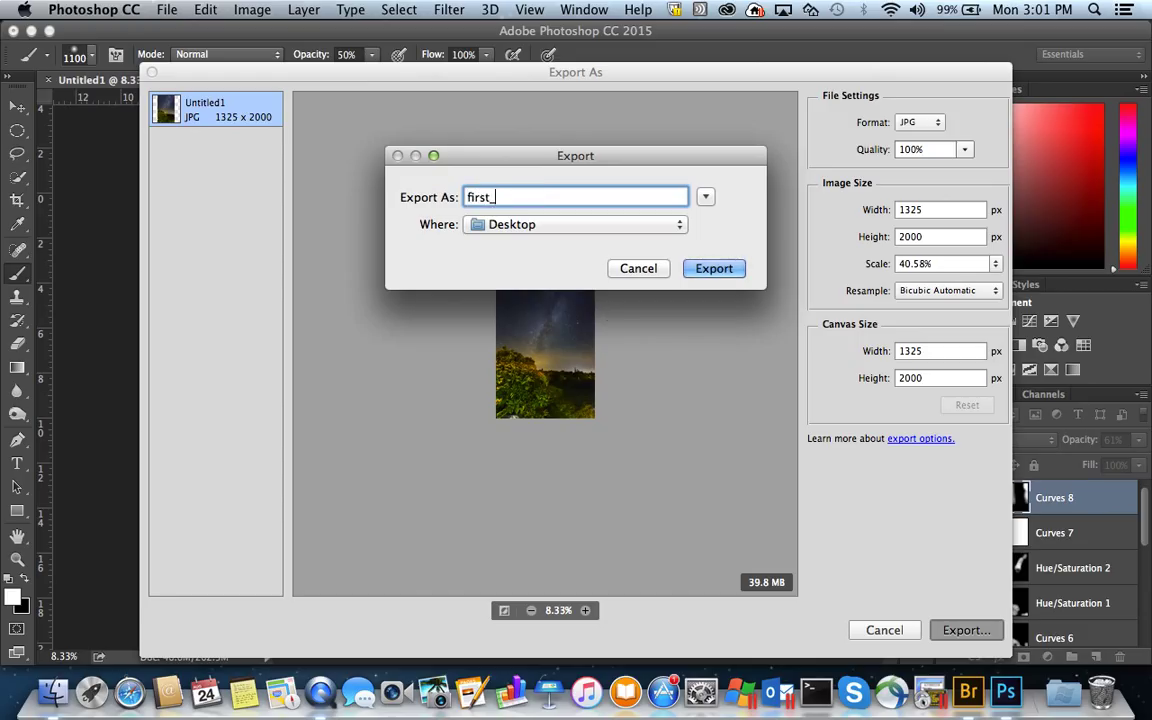
type("tutorial_milkyway")
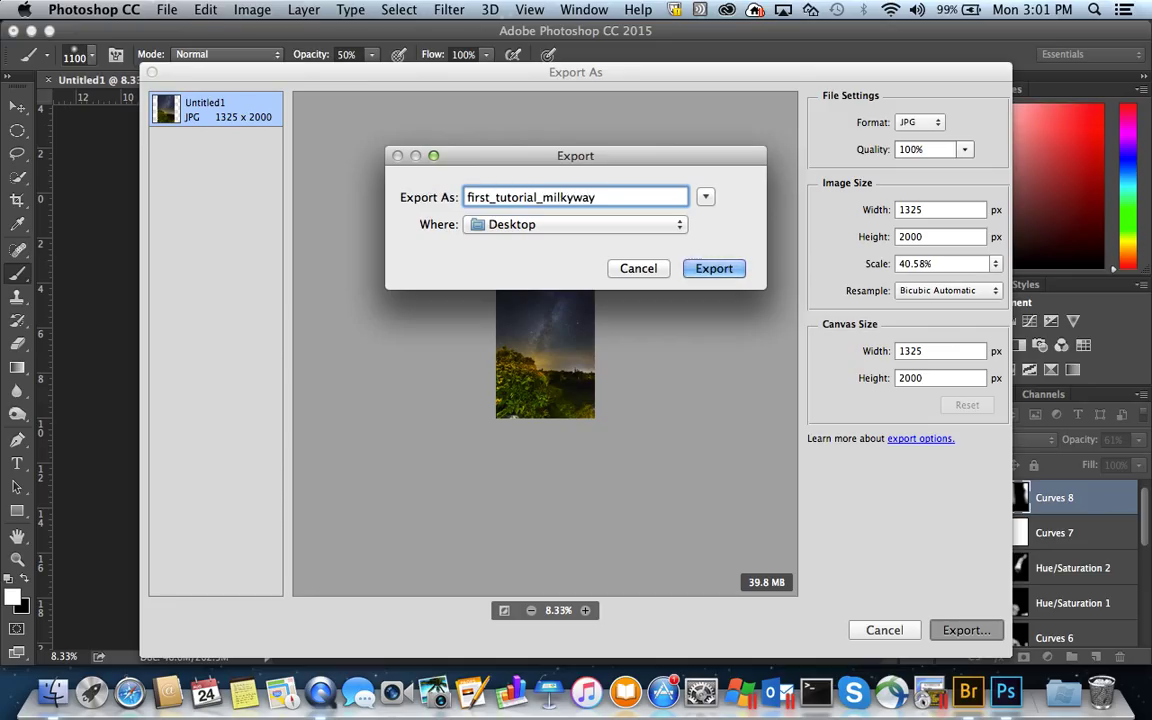
key("Return")
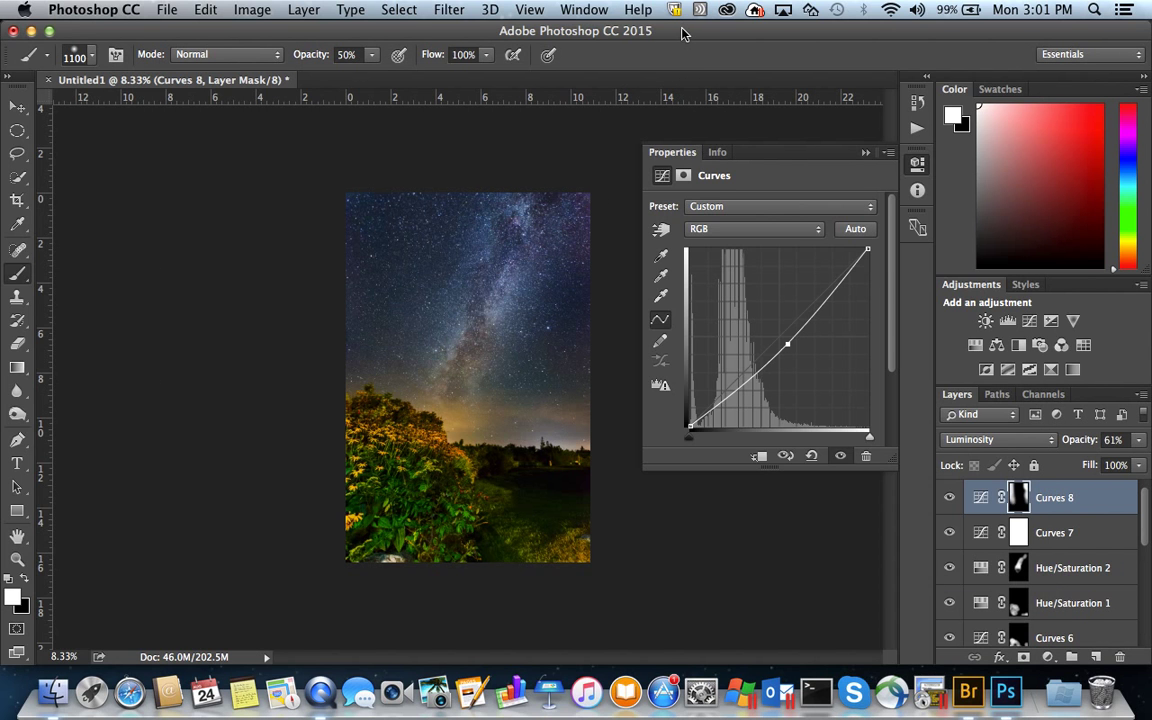
key("super+Tab")
key("super+Tab")
key("super+Tab")
key("super+Tab")
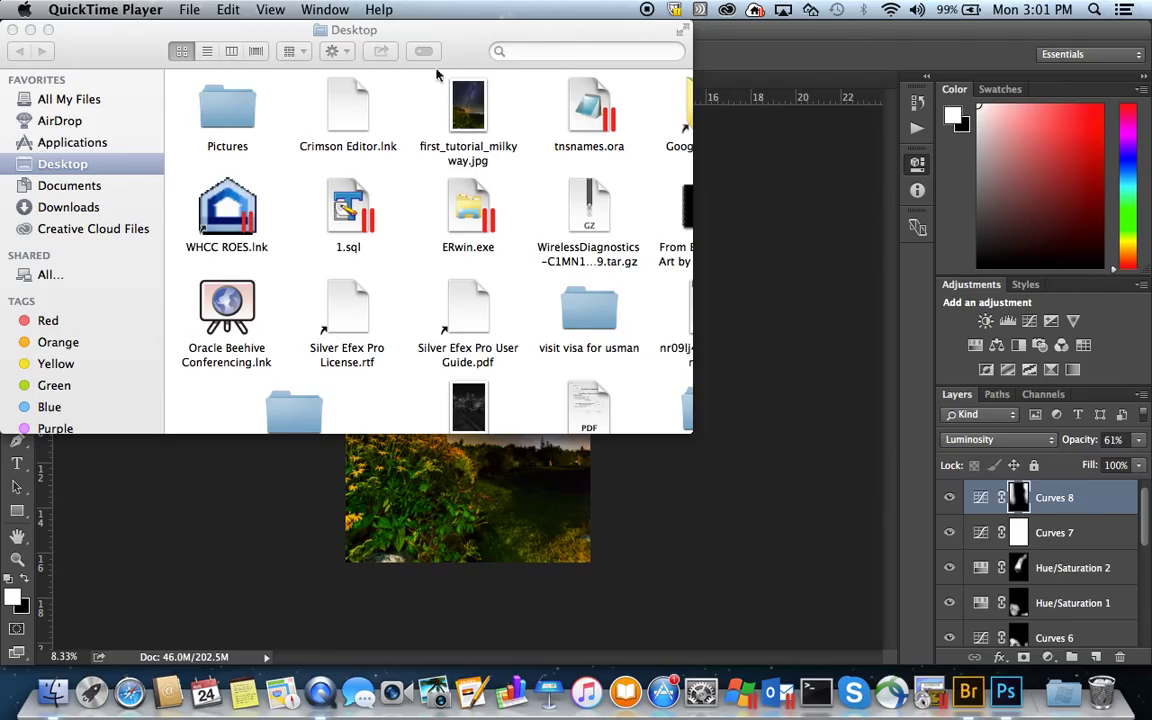
left_click(13, 29)
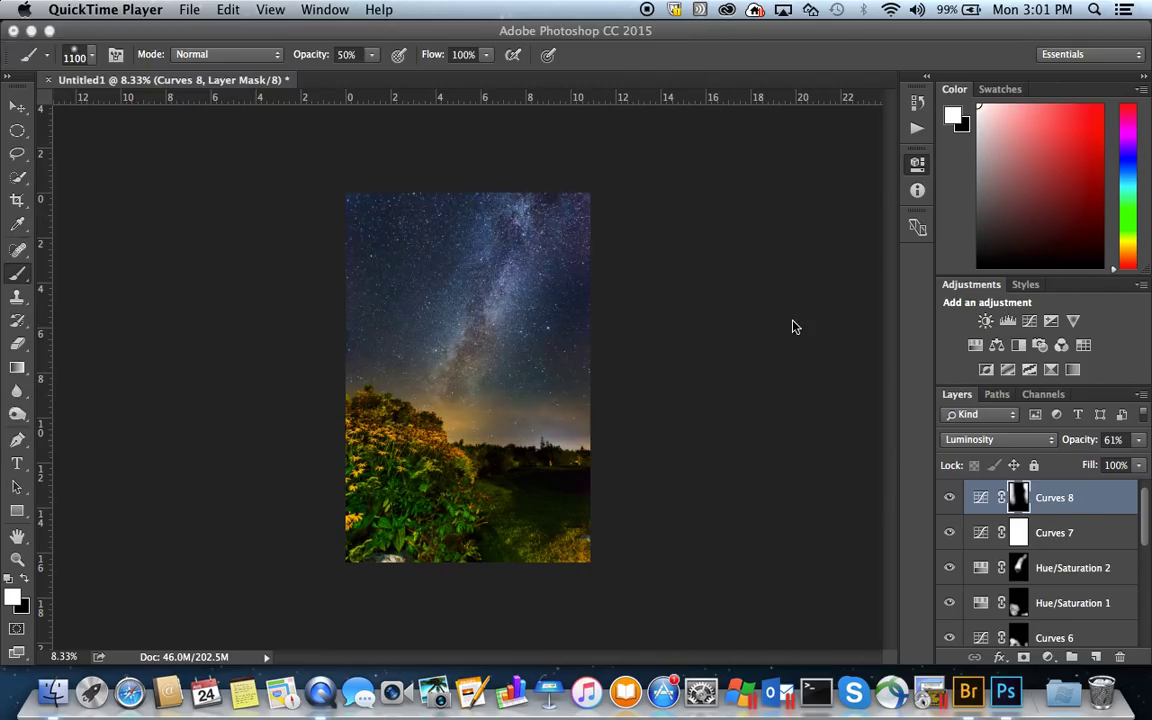